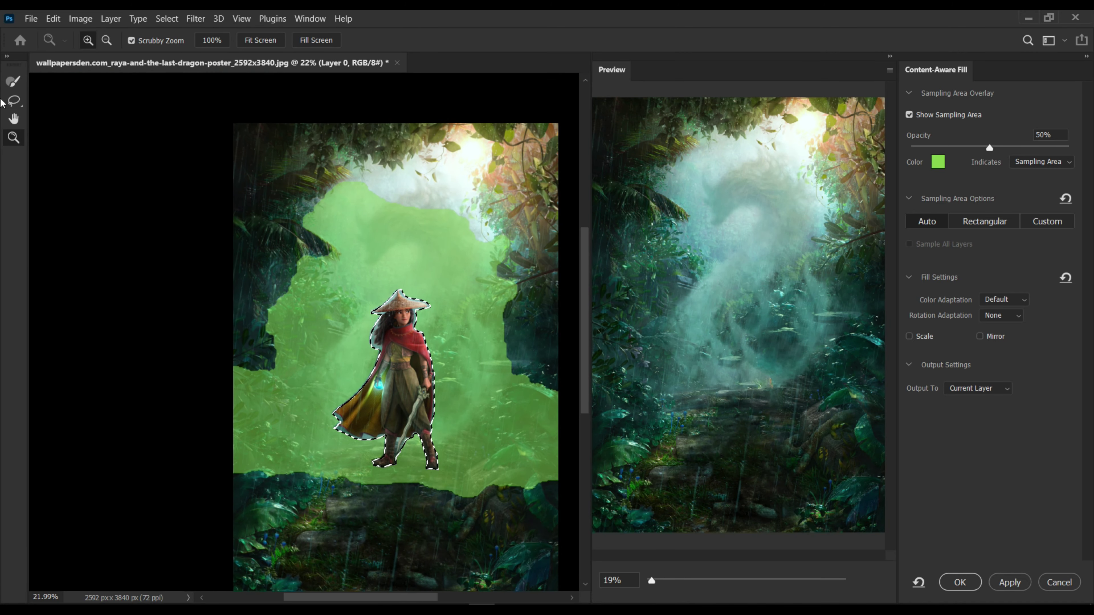
- Trim the jungle on both sides out of the Content-Aware Fill sampling area and apply the fill over the girl
{"action": "key", "text": "b"}
{"action": "left_click_drag", "start_coordinate": [286, 259], "coordinate": [274, 446]}
{"action": "left_click_drag", "start_coordinate": [529, 381], "coordinate": [546, 469]}
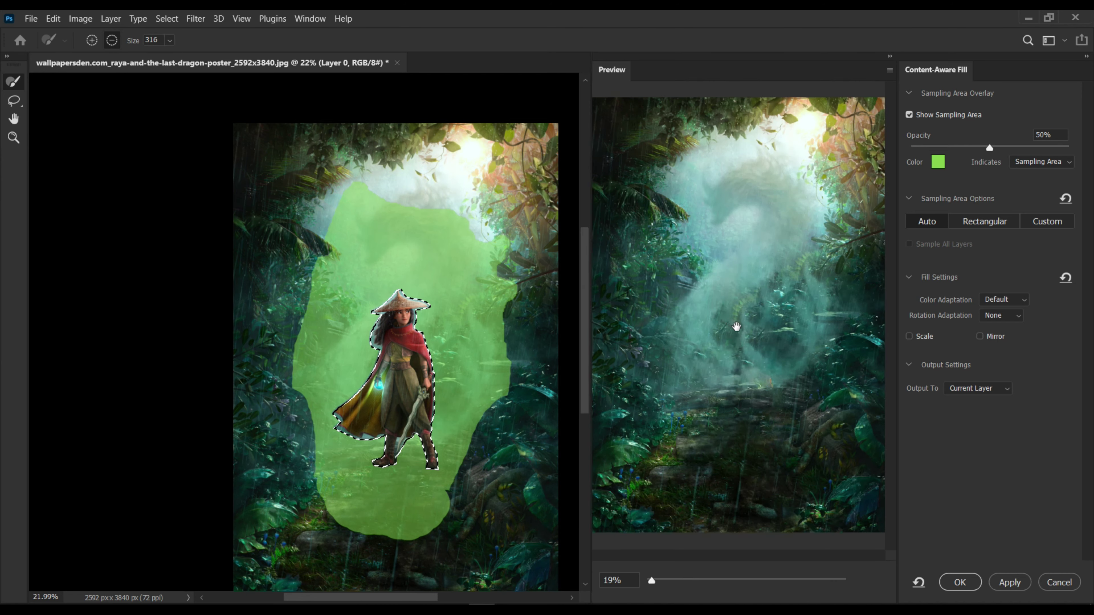
{"action": "left_click", "coordinate": [959, 582]}
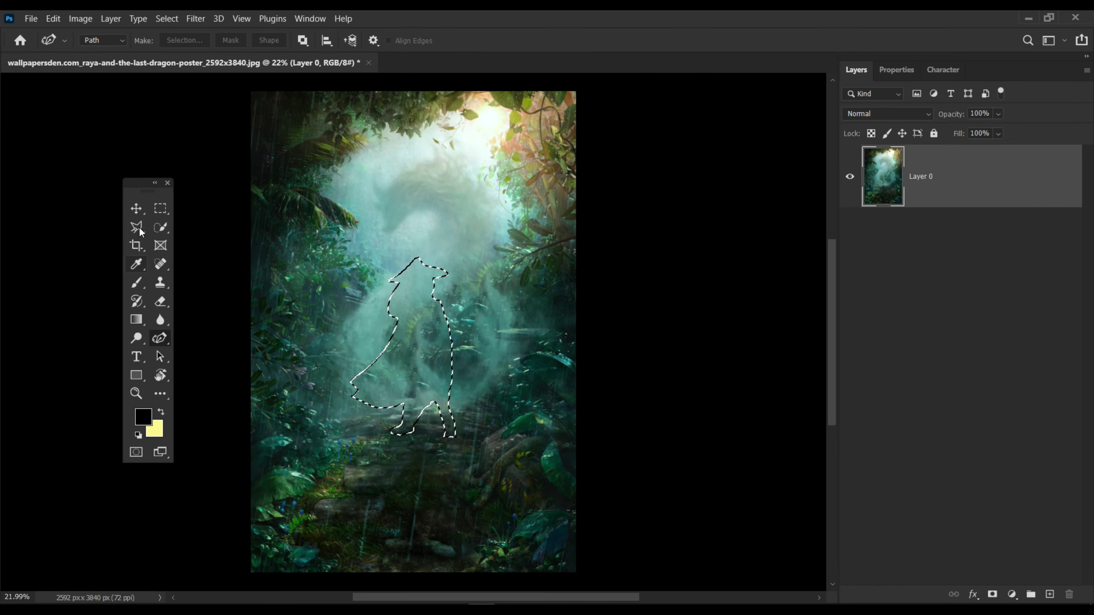
- Deselect, then place the Loki cut-out PNG onto the poster and enlarge it
{"action": "right_click", "coordinate": [367, 264]}
{"action": "left_click", "coordinate": [397, 272]}
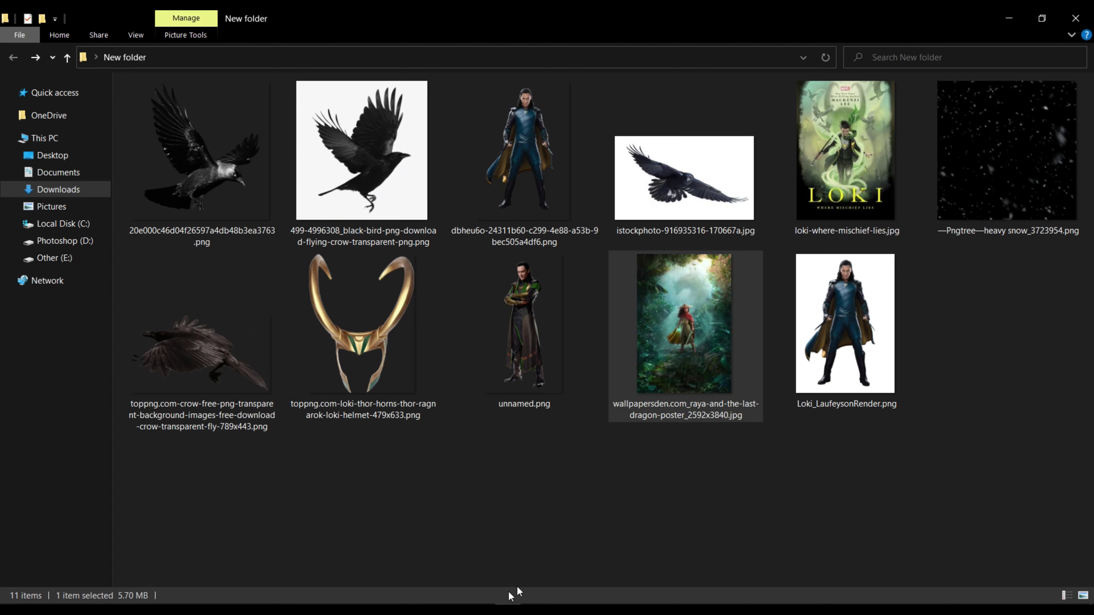
{"action": "left_click", "coordinate": [510, 140]}
{"action": "left_click_drag", "start_coordinate": [509, 140], "coordinate": [447, 328]}
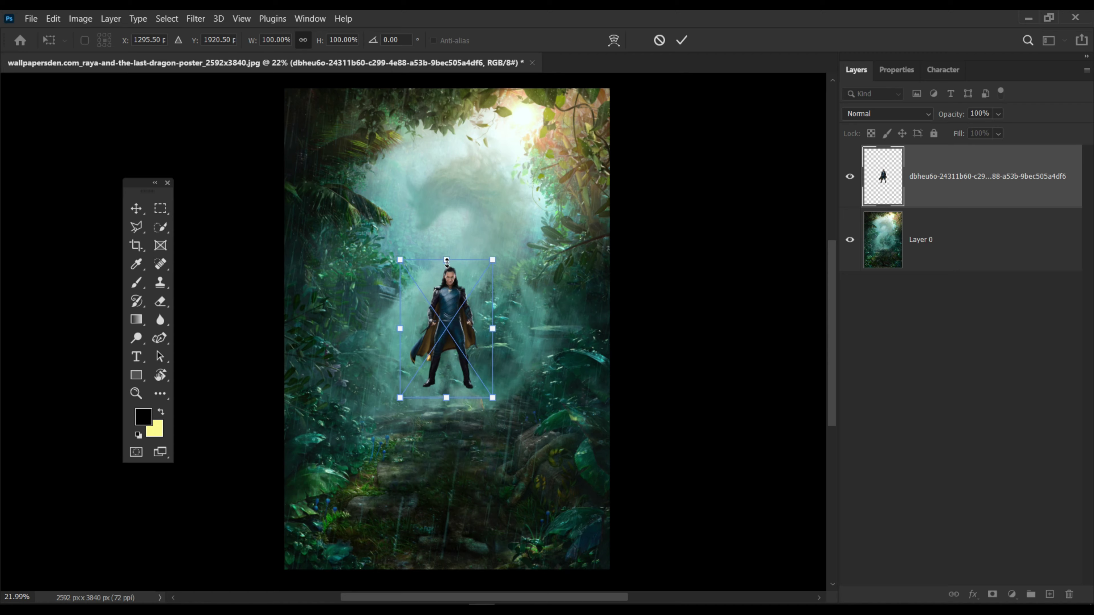
{"action": "left_click_drag", "start_coordinate": [443, 259], "coordinate": [447, 242]}
{"action": "key", "text": "Return"}
- Move Loki down onto the jungle path and scale him taller
{"action": "scroll", "coordinate": [446, 345], "scroll_direction": "up", "scroll_amount": 3, "text": "alt"}
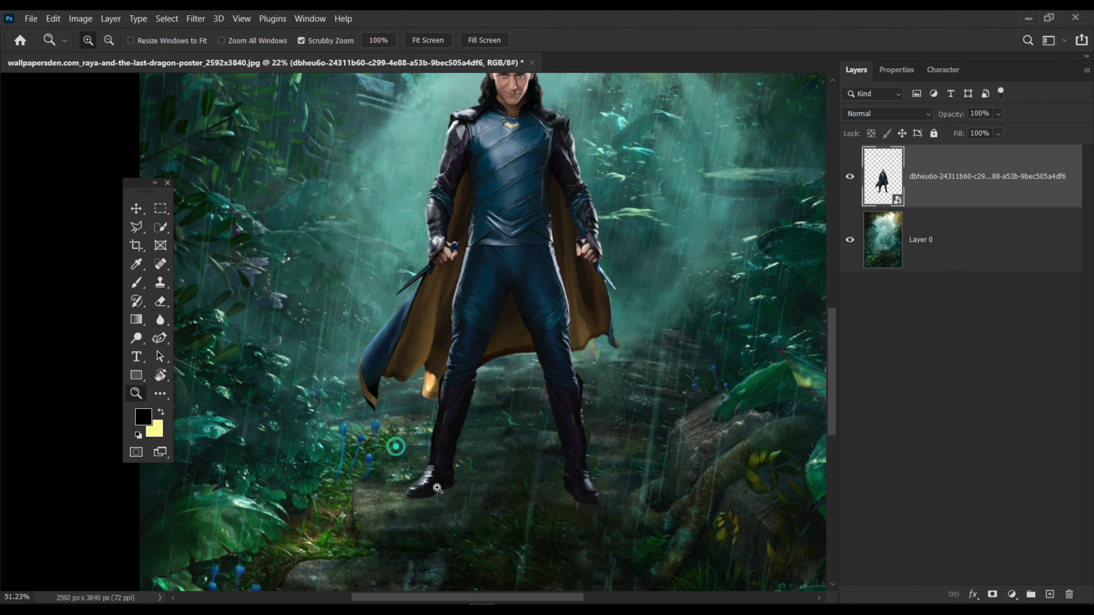
{"action": "mouse_move", "coordinate": [433, 310]}
{"action": "left_mouse_down"}
{"action": "mouse_move", "coordinate": [448, 250]}
{"action": "mouse_move", "coordinate": [461, 317]}
{"action": "left_mouse_up"}
{"action": "scroll", "coordinate": [461, 317], "scroll_direction": "down", "scroll_amount": 4, "text": "alt"}
{"action": "scroll", "coordinate": [461, 317], "scroll_direction": "up", "scroll_amount": 1, "text": "alt"}
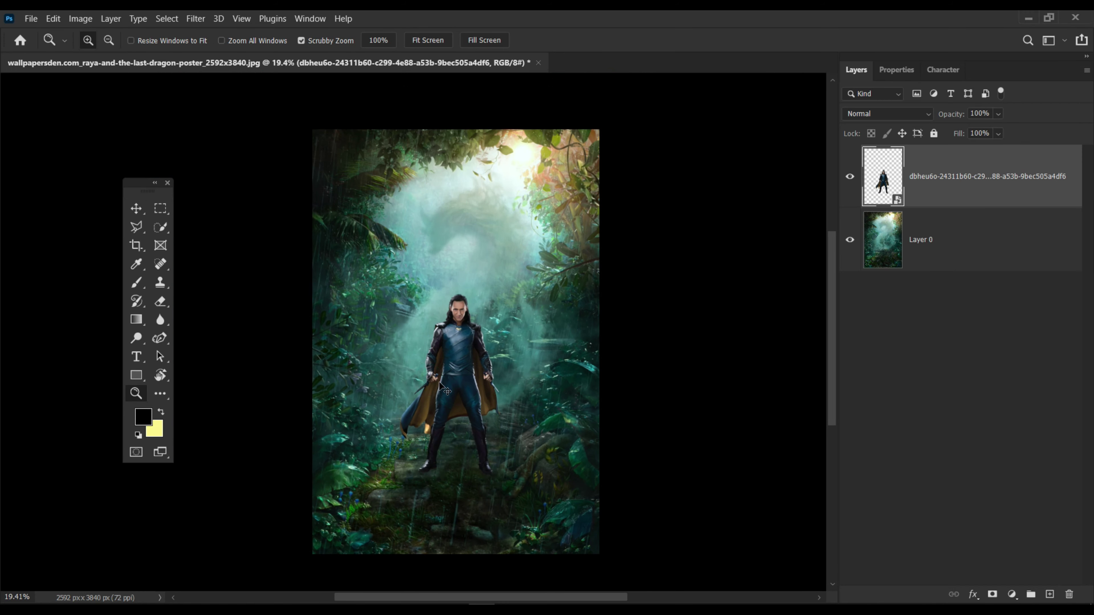
{"action": "key", "text": "ctrl+t"}
{"action": "left_click_drag", "start_coordinate": [412, 276], "coordinate": [409, 257]}
{"action": "key", "text": "Return"}
- Place the original Raya poster as a reference layer beneath Loki and nudge Loki into position
{"action": "key", "text": "z"}
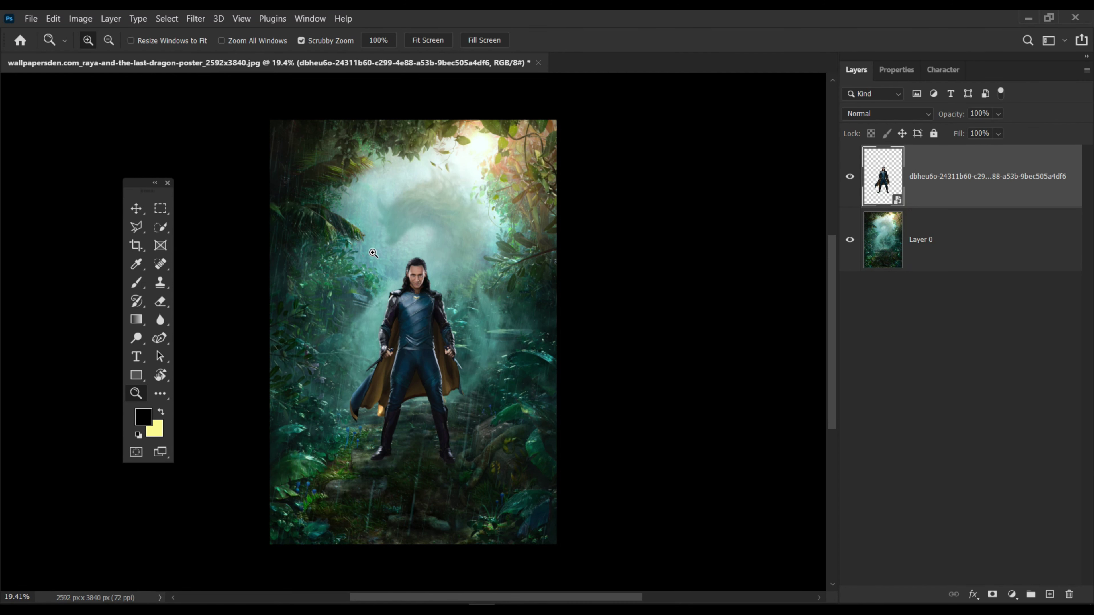
{"action": "left_click", "coordinate": [373, 253]}
{"action": "key", "text": "Return"}
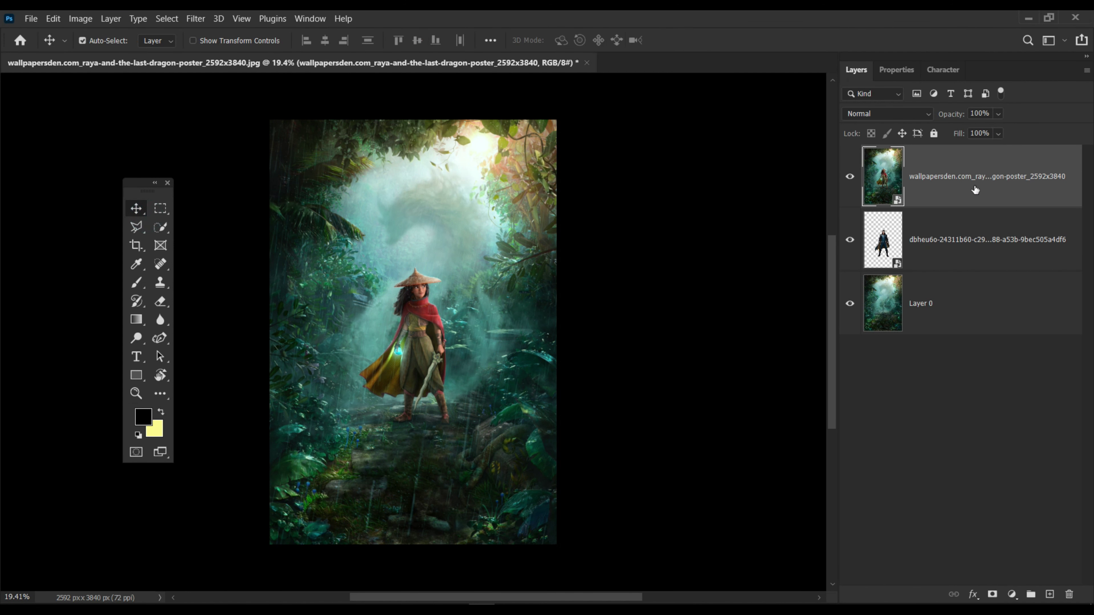
{"action": "left_click_drag", "start_coordinate": [948, 177], "coordinate": [948, 242]}
{"action": "scroll", "coordinate": [418, 345], "scroll_direction": "up", "scroll_amount": 1, "text": "alt"}
{"action": "left_click", "coordinate": [418, 345]}
{"action": "mouse_move", "coordinate": [418, 345]}
{"action": "left_mouse_down"}
{"action": "mouse_move", "coordinate": [429, 320]}
{"action": "mouse_move", "coordinate": [420, 349]}
{"action": "left_mouse_up"}
- Resize Loki to match Raya's scale, then delete the Raya reference layer
{"action": "key", "text": "ctrl+t"}
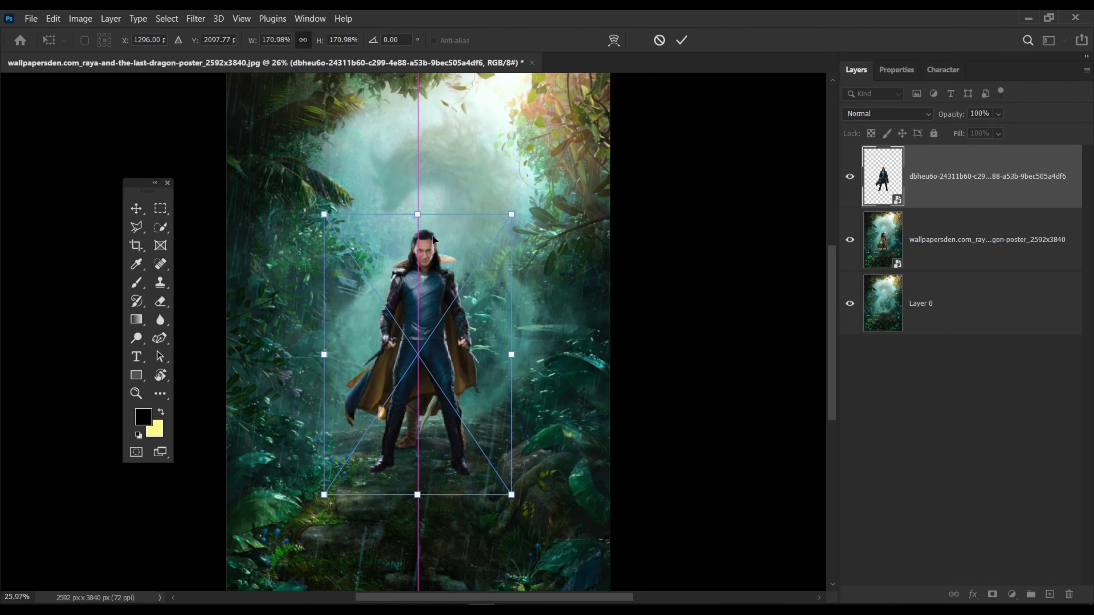
{"action": "key", "text": "Return"}
{"action": "left_click_drag", "start_coordinate": [501, 264], "coordinate": [446, 304]}
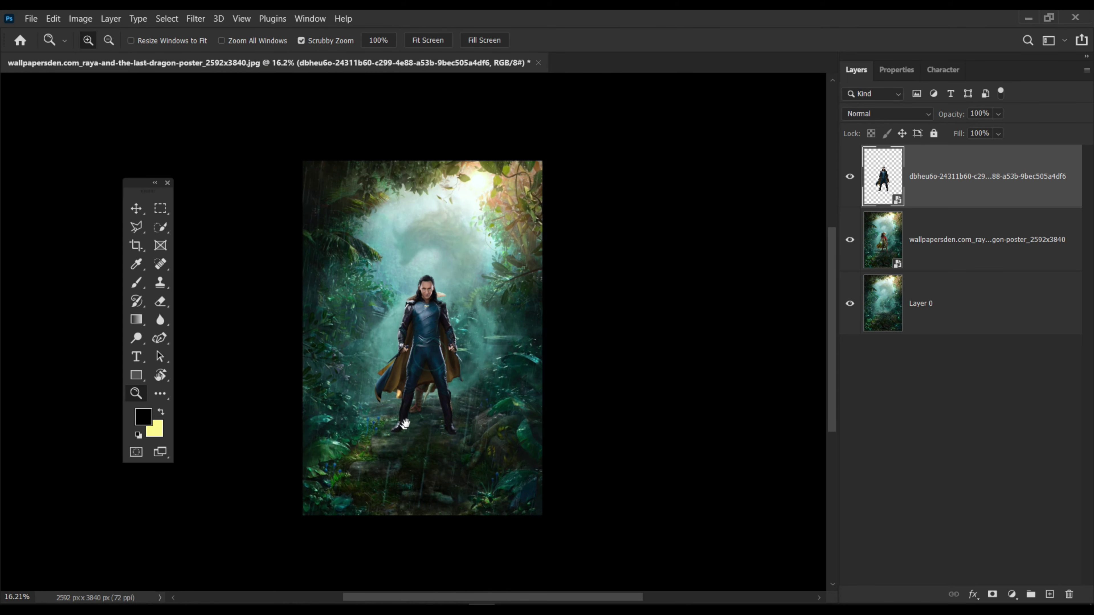
{"action": "left_click", "coordinate": [935, 249]}
{"action": "key", "text": "Delete"}
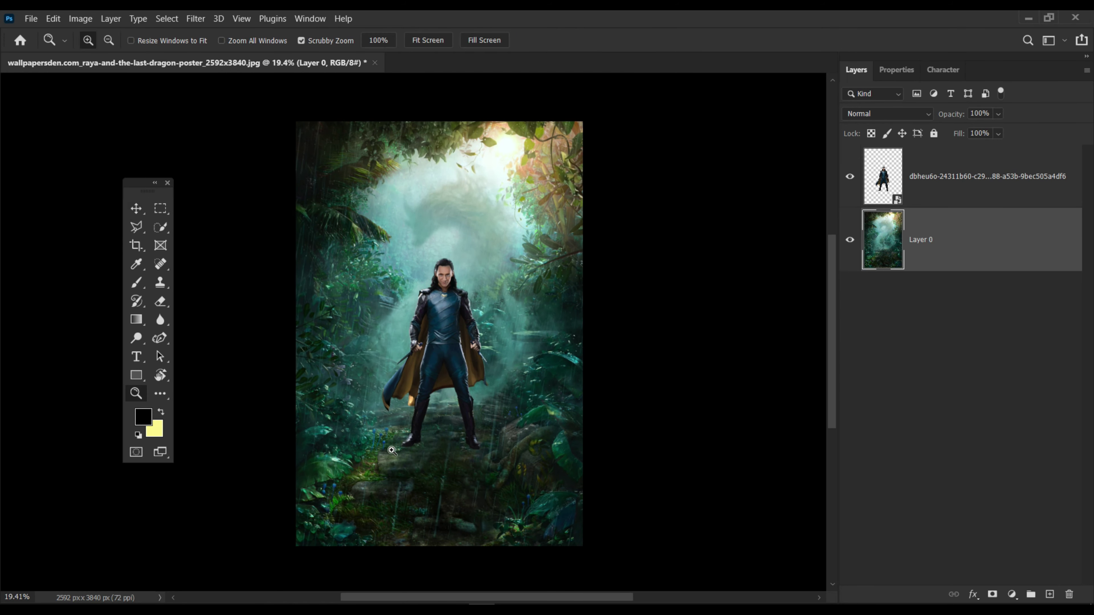
{"action": "key", "text": "z"}
{"action": "left_click_drag", "start_coordinate": [420, 457], "coordinate": [427, 458]}
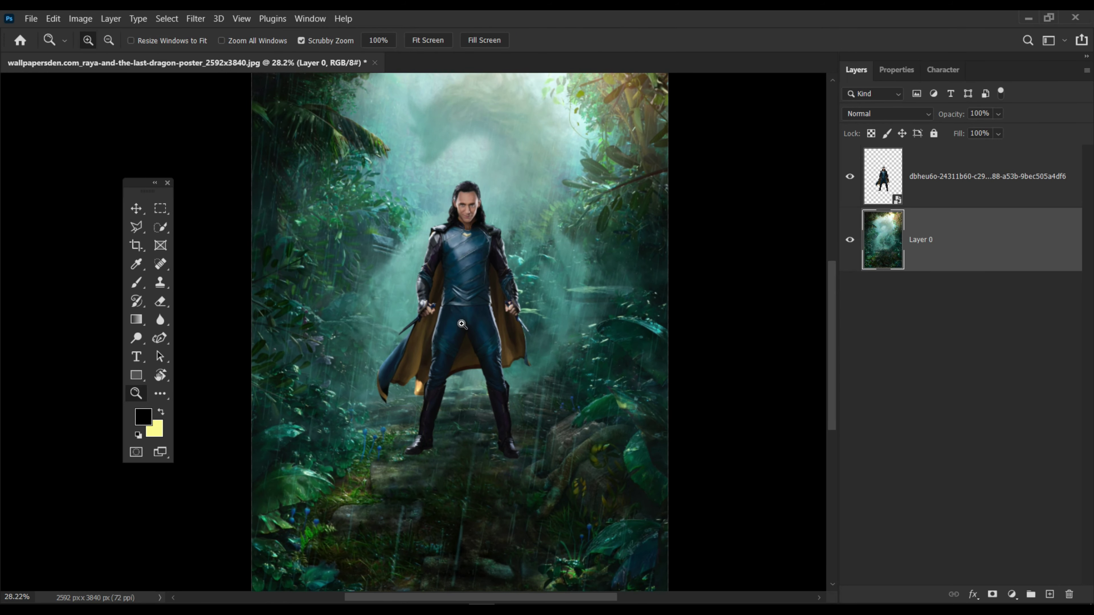
- Duplicate the Loki layer, flip the copy vertically and squash it flat toward his feet
{"action": "key", "text": "ctrl+j"}
{"action": "key", "text": "ctrl+t"}
{"action": "right_click", "coordinate": [438, 278]}
{"action": "left_click", "coordinate": [452, 513]}
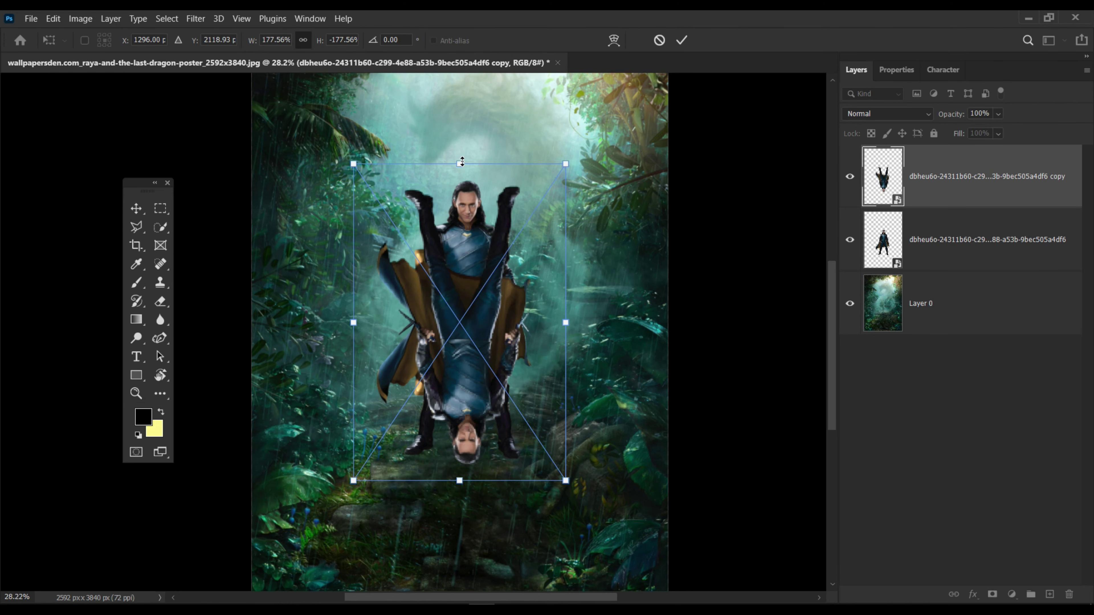
{"action": "mouse_move", "coordinate": [461, 163]}
{"action": "left_mouse_down"}
{"action": "mouse_move", "coordinate": [461, 319]}
{"action": "mouse_move", "coordinate": [483, 463]}
{"action": "left_mouse_up"}
- Try skewing the flattened copy, then cancel that transform
{"action": "right_click", "coordinate": [515, 203]}
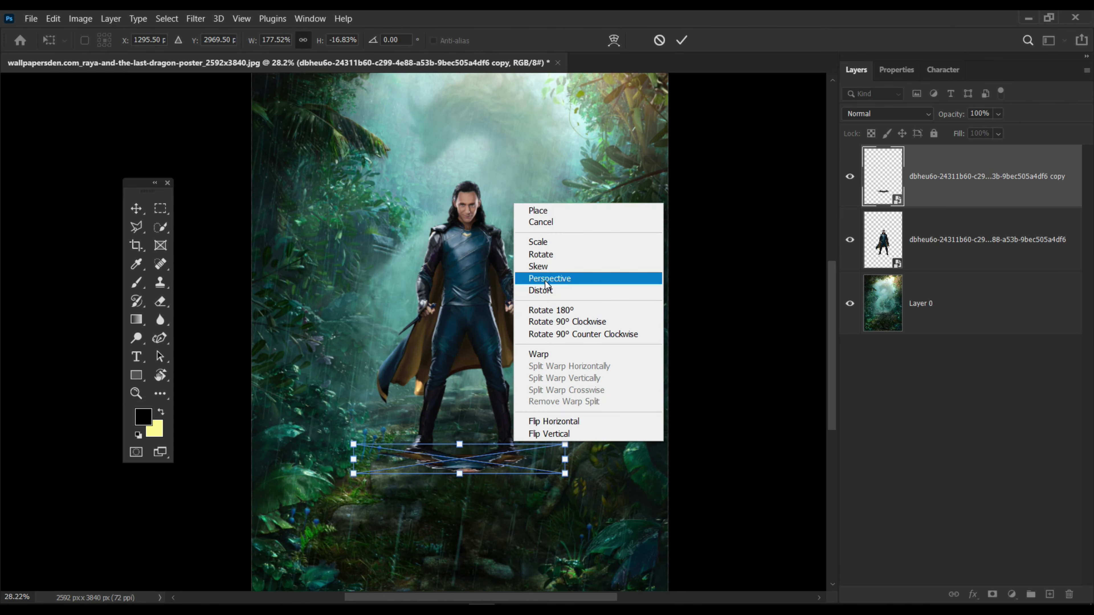
{"action": "left_click", "coordinate": [586, 277]}
{"action": "scroll", "coordinate": [460, 431], "scroll_direction": "down", "scroll_amount": 1}
{"action": "left_click_drag", "start_coordinate": [460, 428], "coordinate": [439, 438]}
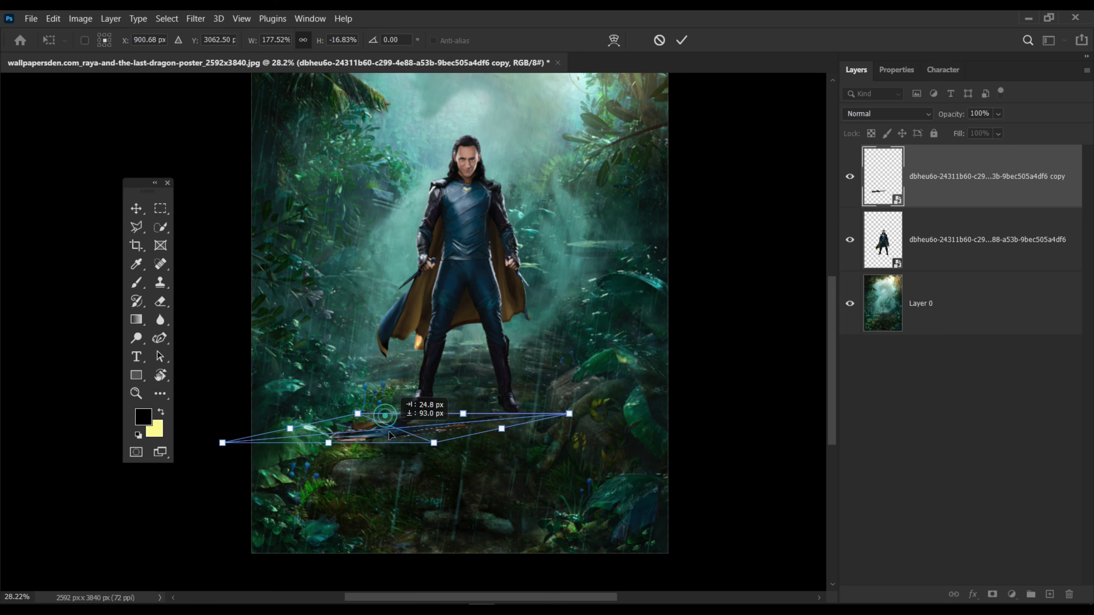
{"action": "left_click", "coordinate": [133, 209]}
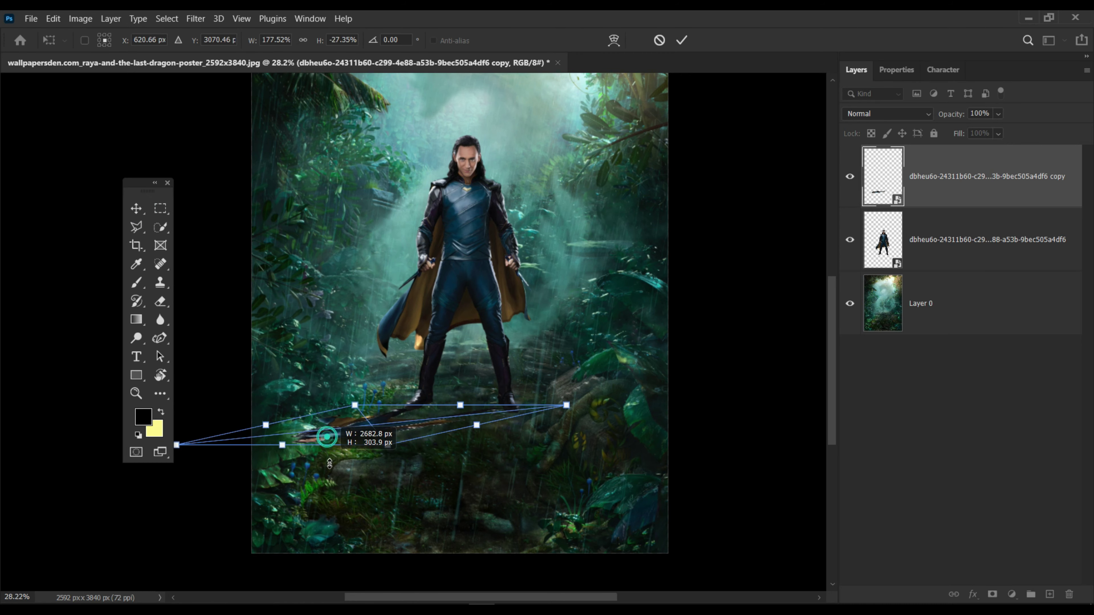
{"action": "key", "text": "Escape"}
- Redo the vertical flip, squash and skew of the copy into a ground shadow
{"action": "key", "text": "ctrl+t"}
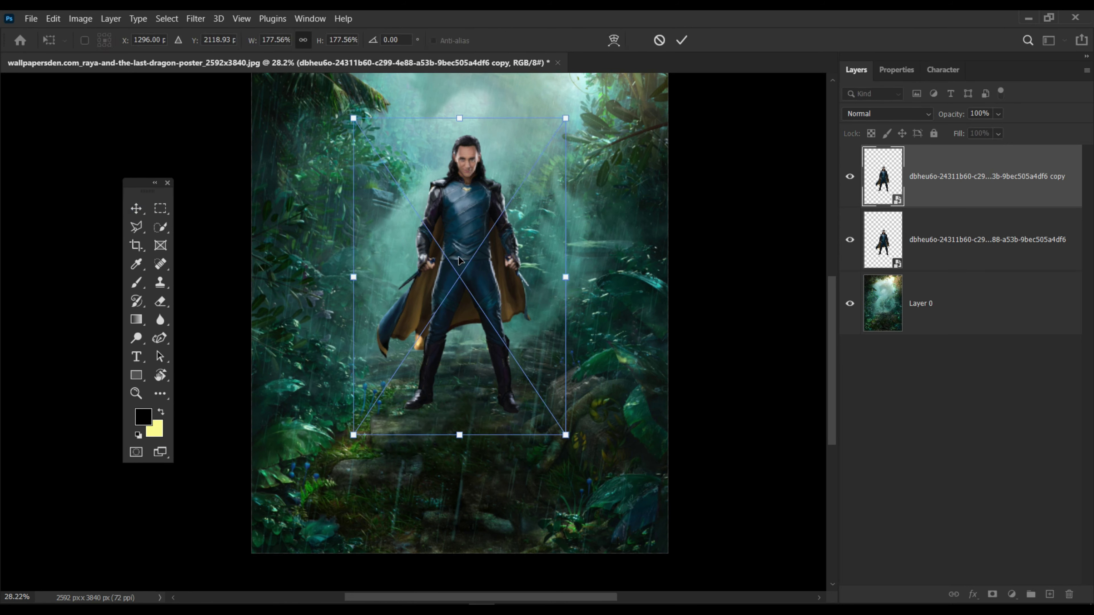
{"action": "right_click", "coordinate": [436, 284]}
{"action": "left_click", "coordinate": [467, 519]}
{"action": "left_click_drag", "start_coordinate": [459, 118], "coordinate": [460, 398]}
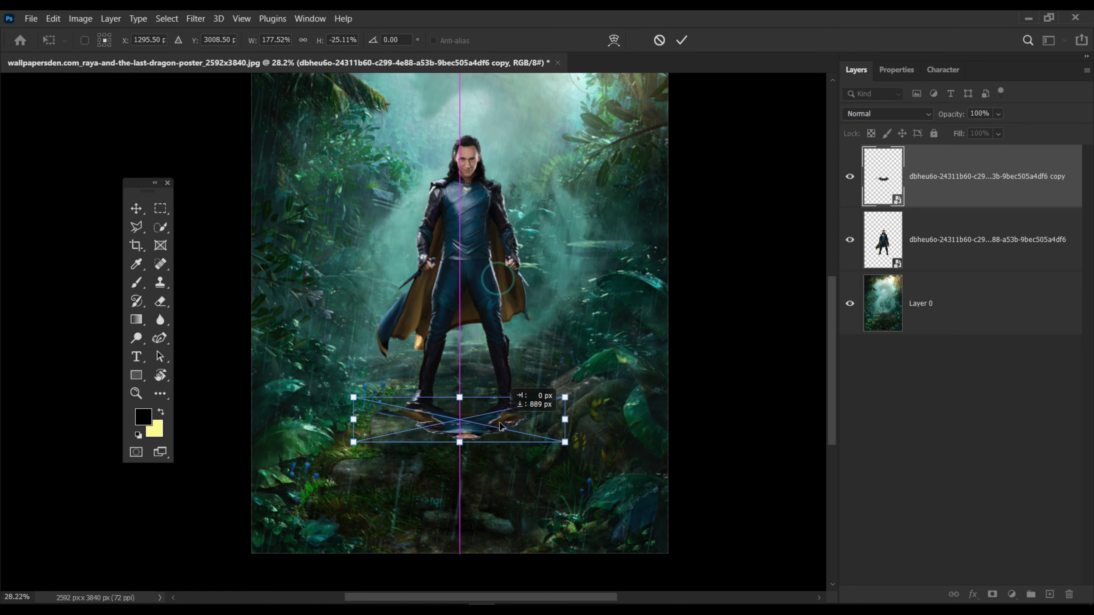
{"action": "right_click", "coordinate": [489, 421]}
{"action": "left_click", "coordinate": [521, 258]}
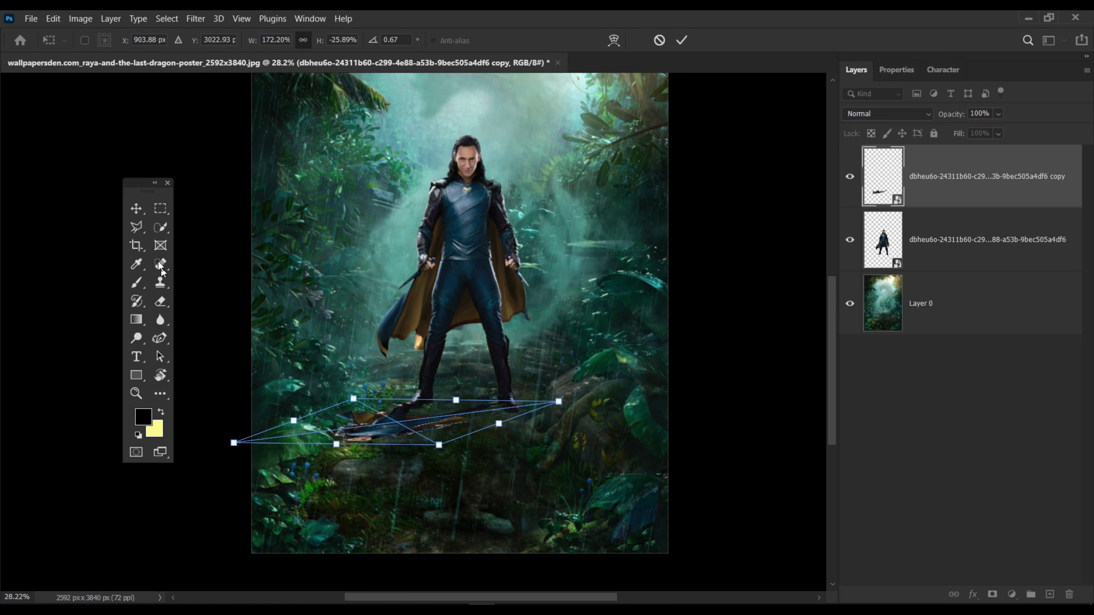
{"action": "key", "text": "Return"}
- Refine the shadow by stretching its far edge downward and skewing it again
{"action": "scroll", "coordinate": [371, 453], "scroll_direction": "down", "scroll_amount": 2}
{"action": "key", "text": "ctrl+t"}
{"action": "mouse_move", "coordinate": [342, 449]}
{"action": "left_mouse_down"}
{"action": "mouse_move", "coordinate": [336, 477]}
{"action": "mouse_move", "coordinate": [319, 487]}
{"action": "left_mouse_up"}
{"action": "right_click", "coordinate": [367, 422]}
{"action": "left_click", "coordinate": [403, 264]}
{"action": "key", "text": "Return"}
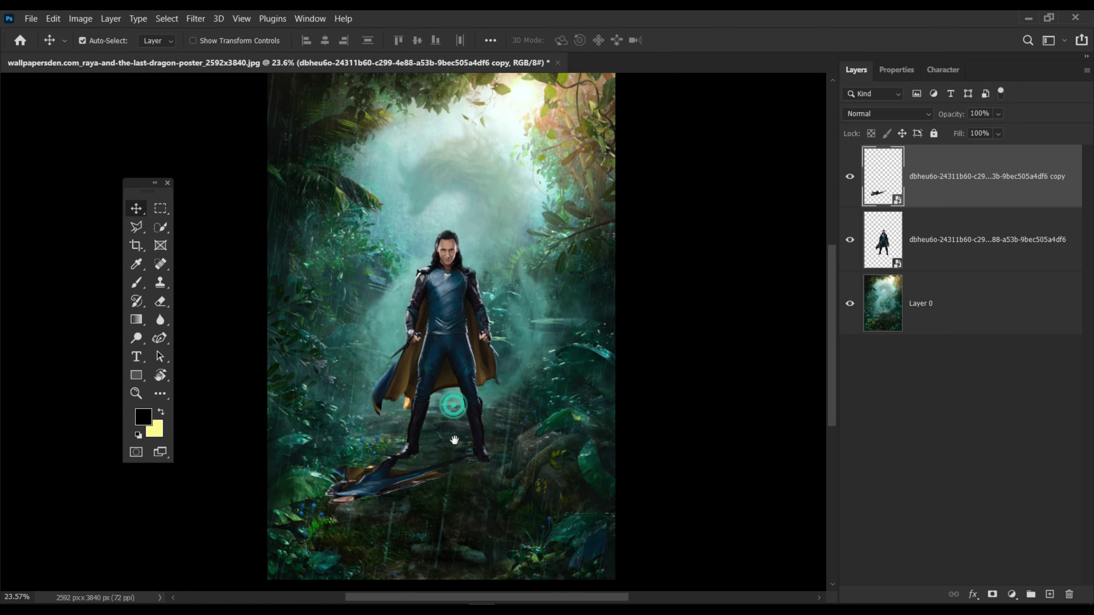
{"action": "key", "text": "z"}
{"action": "left_click_drag", "start_coordinate": [452, 439], "coordinate": [495, 440]}
{"action": "right_click", "coordinate": [1029, 177]}
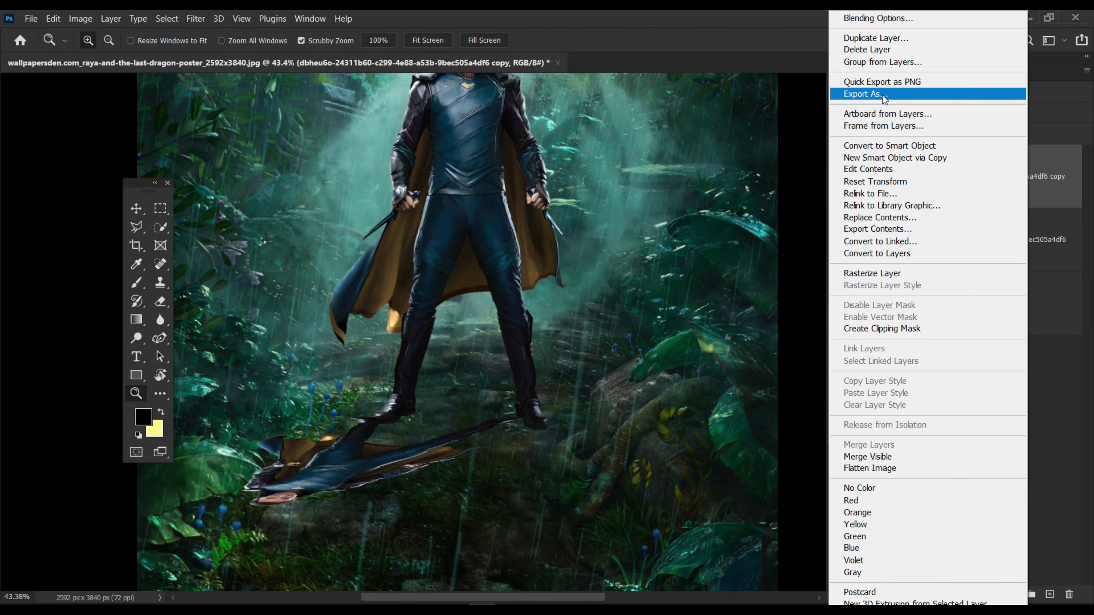
- Rasterize the shadow copy and fill it with solid black
{"action": "left_click", "coordinate": [875, 272]}
{"action": "key", "text": "alt+BackSpace"}
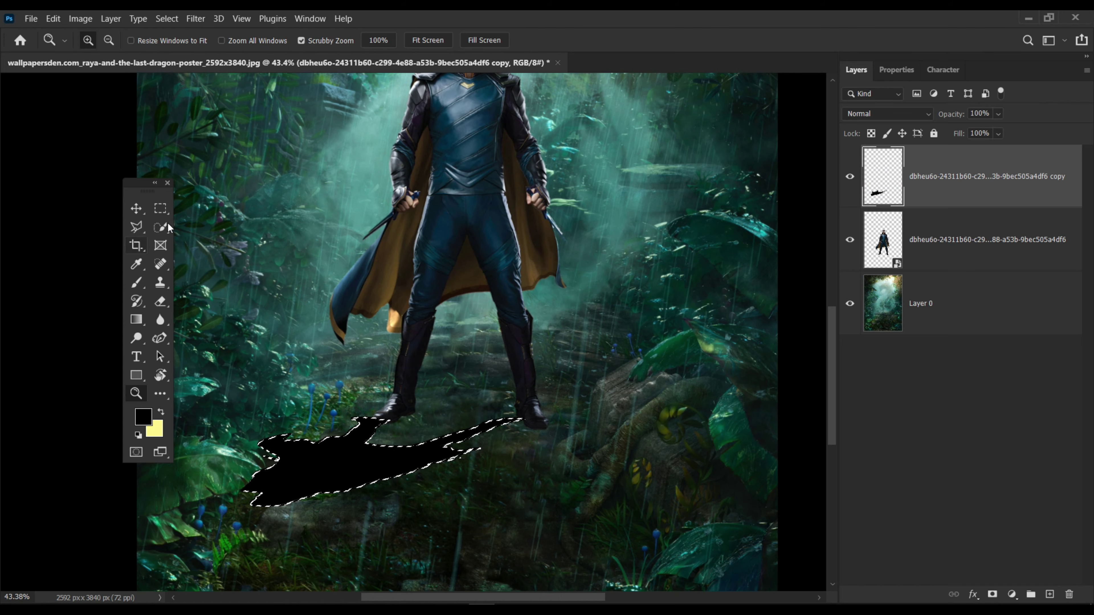
{"action": "left_click", "coordinate": [484, 232]}
{"action": "mouse_move", "coordinate": [341, 425]}
{"action": "left_mouse_down"}
{"action": "mouse_move", "coordinate": [330, 445]}
{"action": "mouse_move", "coordinate": [350, 448]}
{"action": "left_mouse_up"}
- Move the shadow layer beneath Loki and set its blend mode to Soft Light
{"action": "key", "text": "v"}
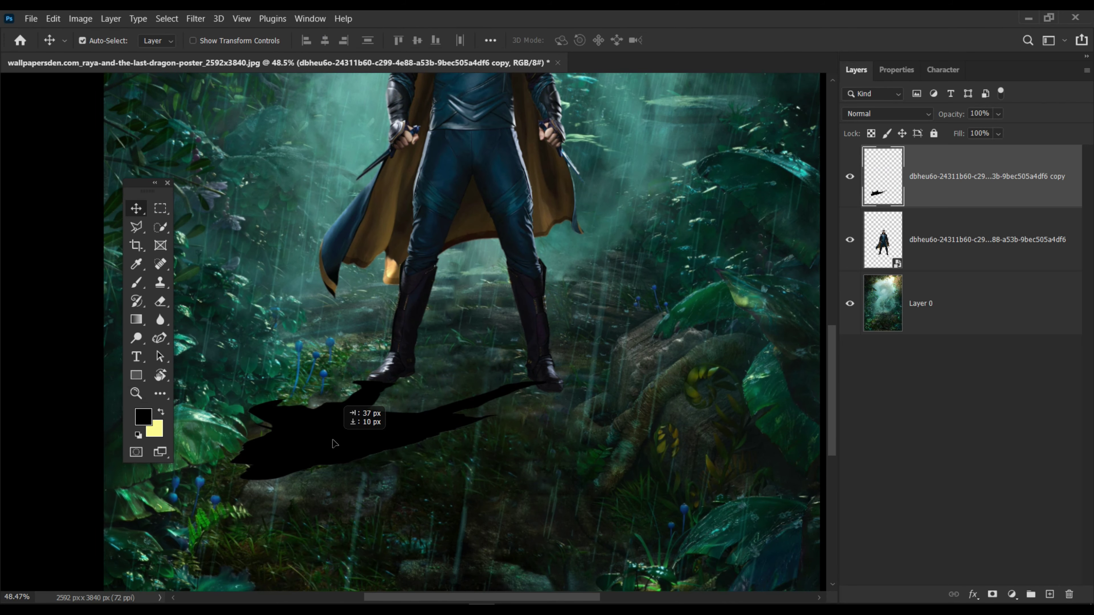
{"action": "left_click_drag", "start_coordinate": [977, 177], "coordinate": [977, 258]}
{"action": "key", "text": "z"}
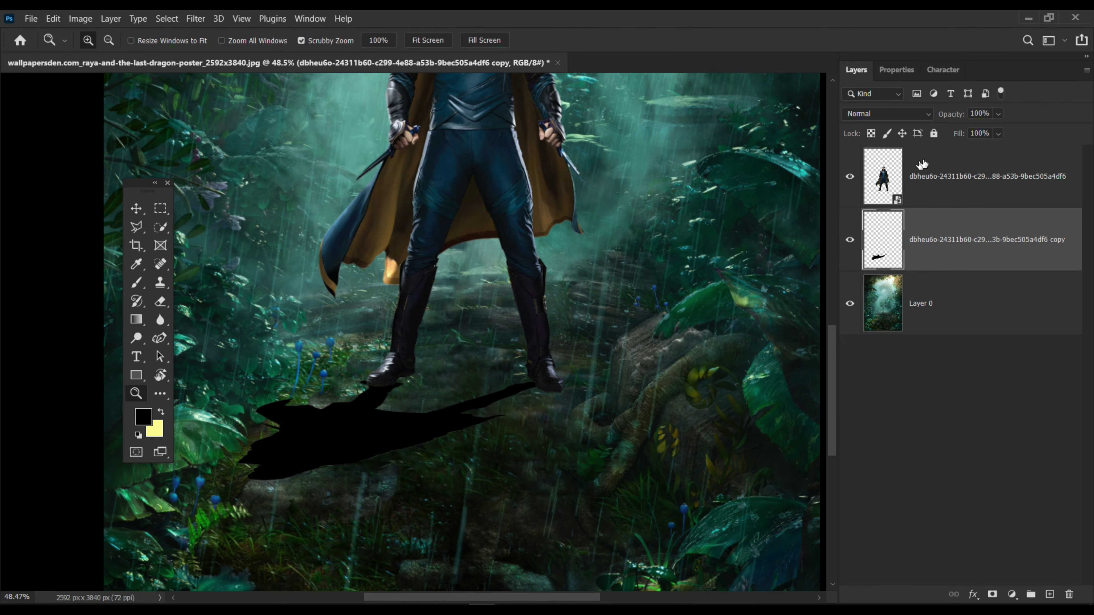
{"action": "left_click", "coordinate": [887, 113]}
{"action": "left_click", "coordinate": [861, 298]}
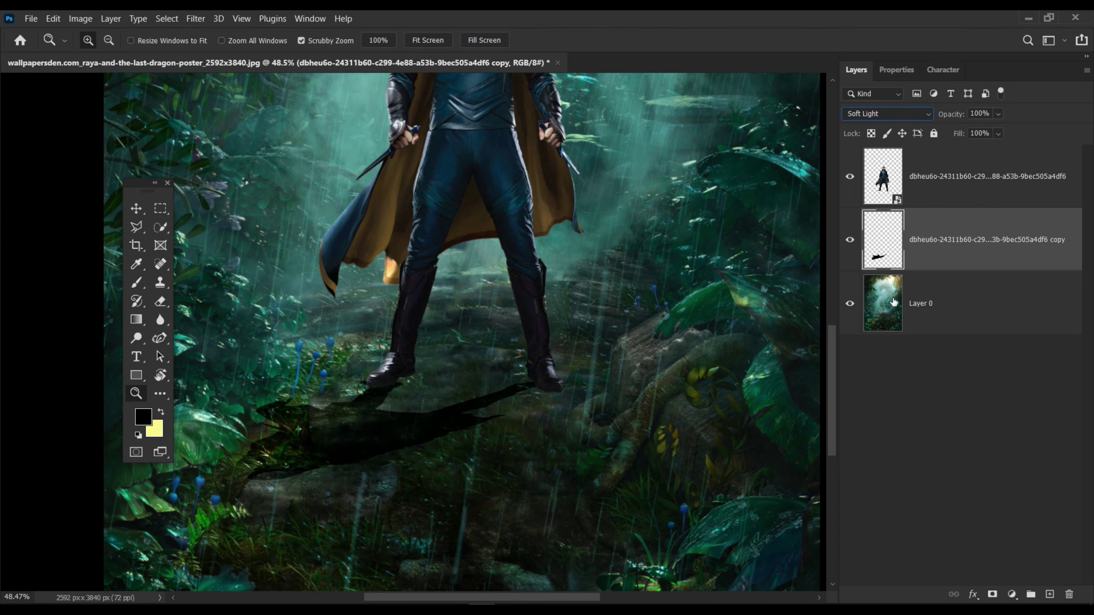
{"action": "left_click", "coordinate": [192, 22]}
- Apply a Tilt-Shift blur to the shadow with the focus pin dragged down to Loki's hips
{"action": "left_click", "coordinate": [390, 227]}
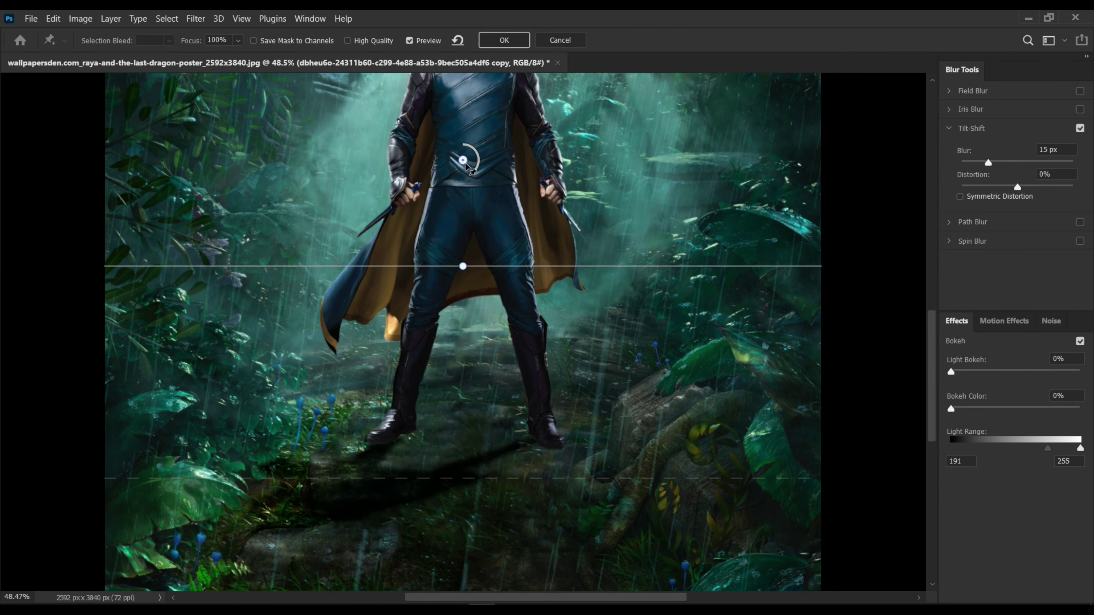
{"action": "left_click_drag", "start_coordinate": [463, 159], "coordinate": [455, 303]}
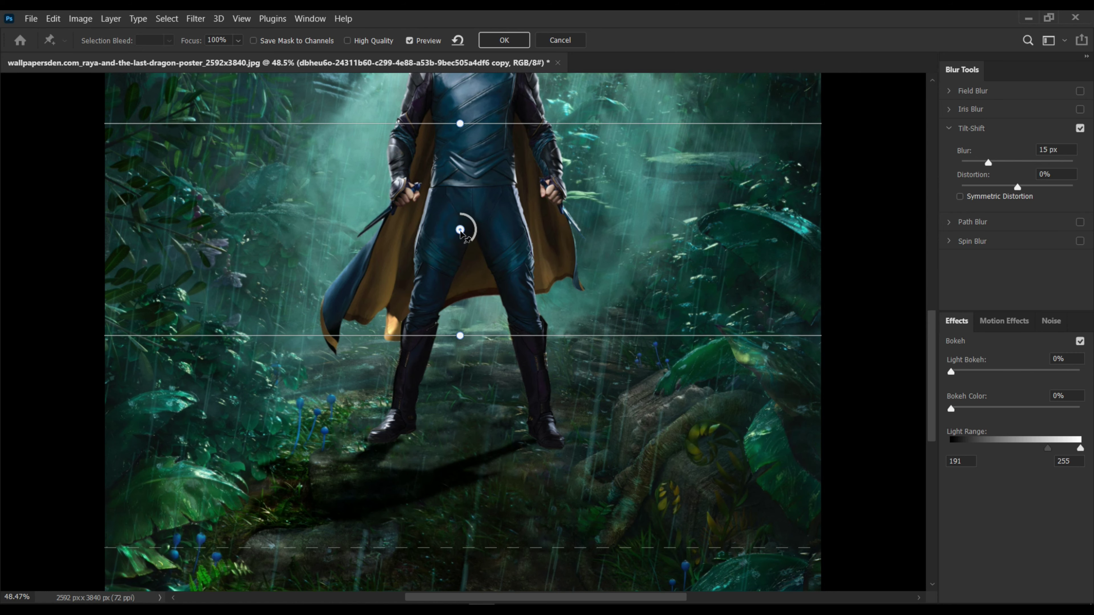
{"action": "scroll", "coordinate": [458, 300], "scroll_direction": "down", "scroll_amount": 2}
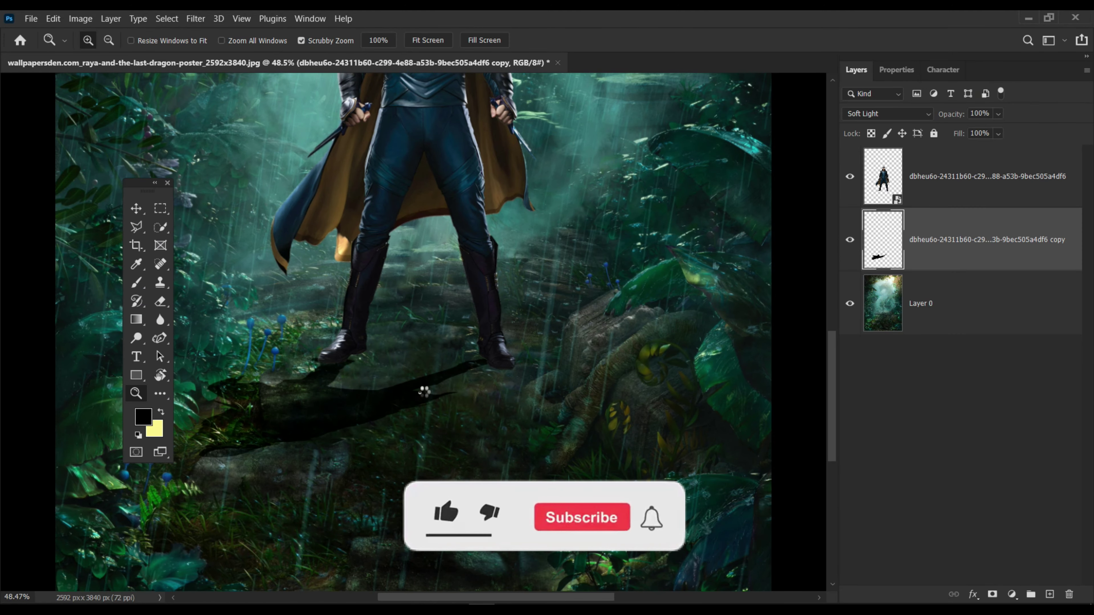
- Zoom in on Loki's boot and brush darker shadow along its lower edge
{"action": "left_click", "coordinate": [439, 376], "text": "alt"}
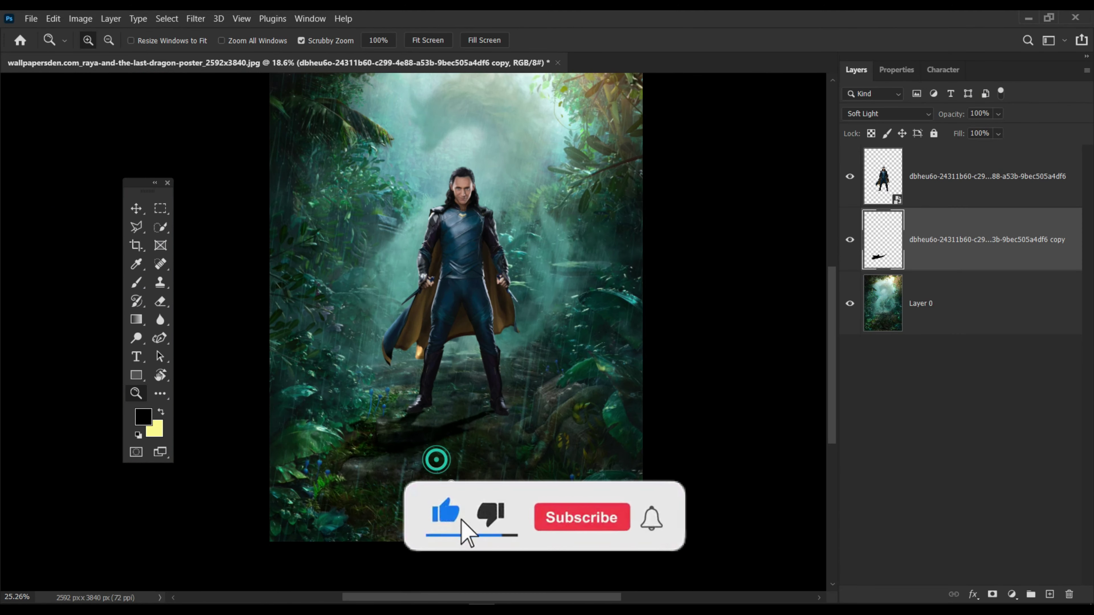
{"action": "left_click_drag", "start_coordinate": [434, 456], "coordinate": [136, 321]}
{"action": "key", "text": "b"}
{"action": "left_click", "coordinate": [103, 40]}
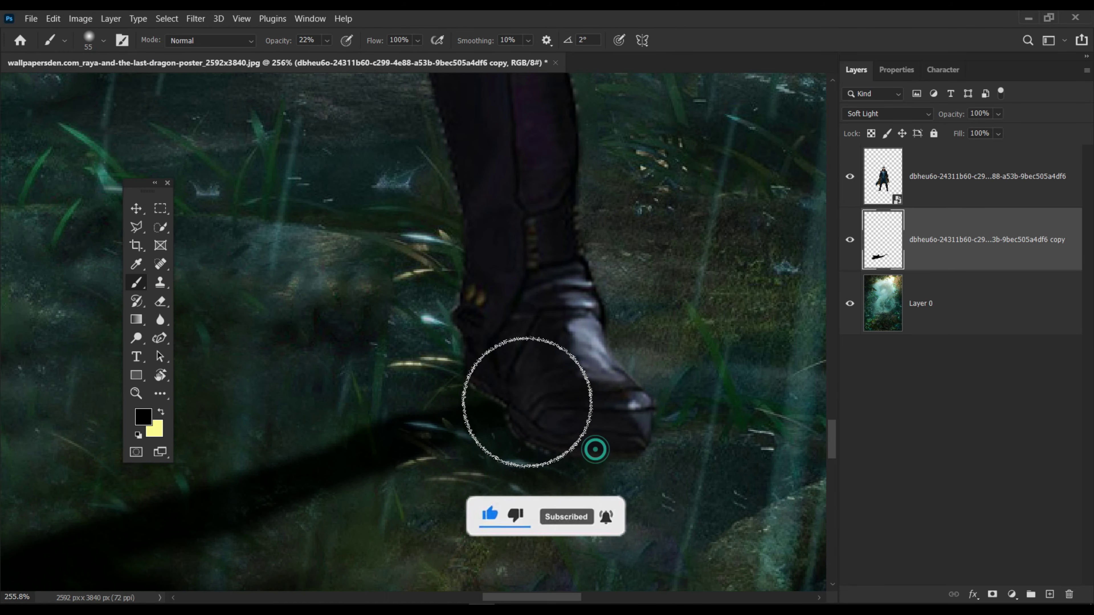
{"action": "left_click_drag", "start_coordinate": [464, 367], "coordinate": [601, 454]}
- Paint darker contact shading under the boot heel with a smaller brush
{"action": "left_click", "coordinate": [87, 39]}
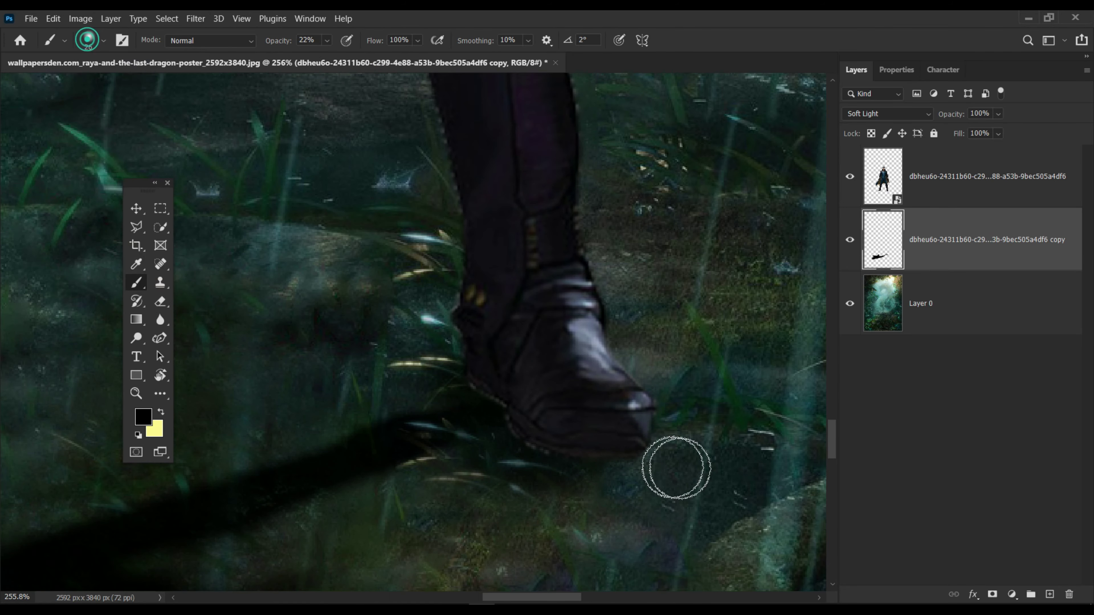
{"action": "scroll", "coordinate": [431, 423], "scroll_direction": "down", "scroll_amount": 5}
{"action": "scroll", "coordinate": [391, 459], "scroll_direction": "up", "scroll_amount": 3}
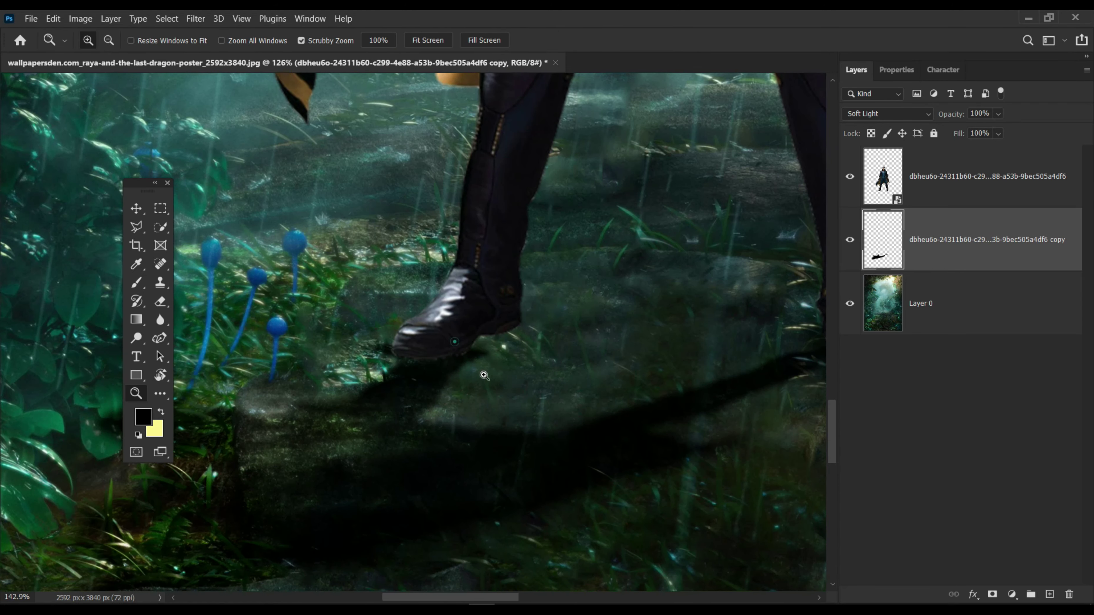
{"action": "scroll", "coordinate": [473, 409], "scroll_direction": "up", "scroll_amount": 2}
{"action": "scroll", "coordinate": [539, 375], "scroll_direction": "up", "scroll_amount": 1}
{"action": "mouse_move", "coordinate": [566, 336]}
{"action": "left_mouse_down"}
{"action": "mouse_move", "coordinate": [552, 352]}
{"action": "mouse_move", "coordinate": [616, 348]}
{"action": "left_mouse_up"}
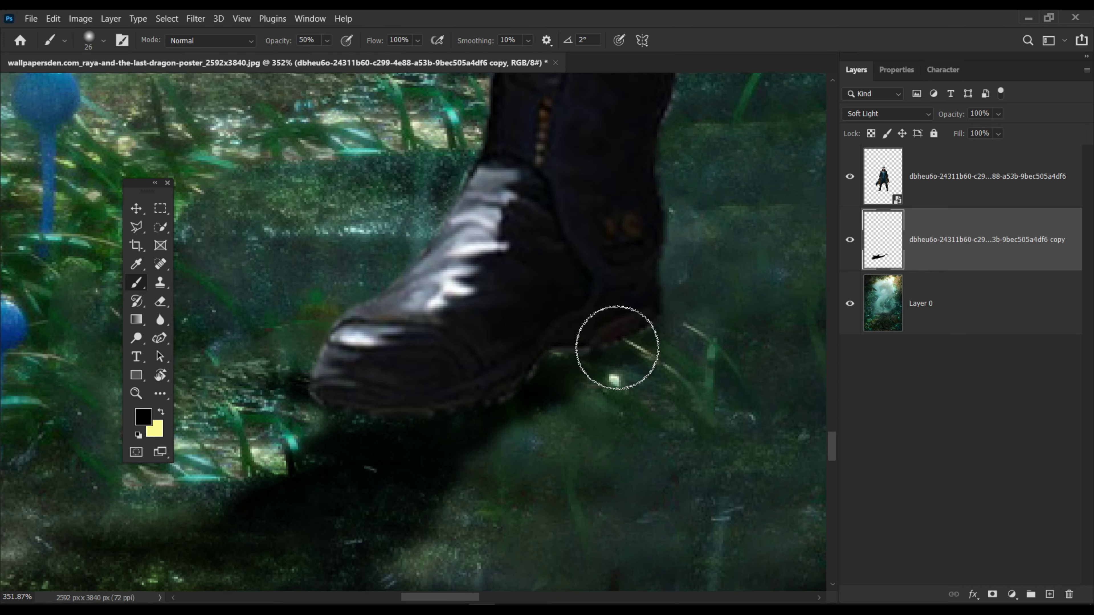
{"action": "key", "text": "z"}
{"action": "scroll", "coordinate": [446, 422], "scroll_direction": "down", "scroll_amount": 5}
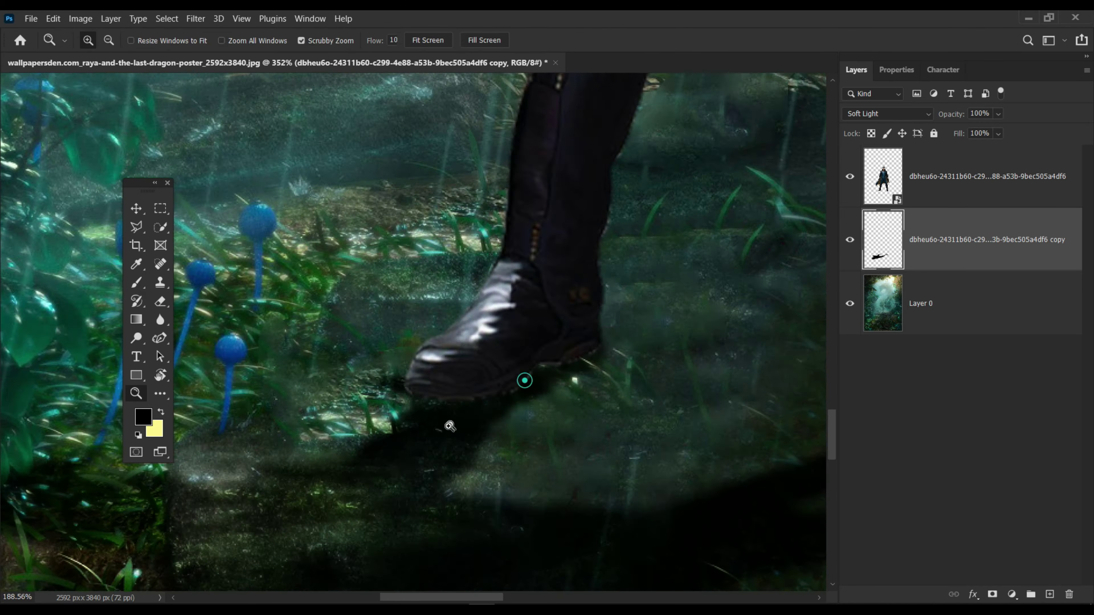
{"action": "scroll", "coordinate": [505, 447], "scroll_direction": "down", "scroll_amount": 3}
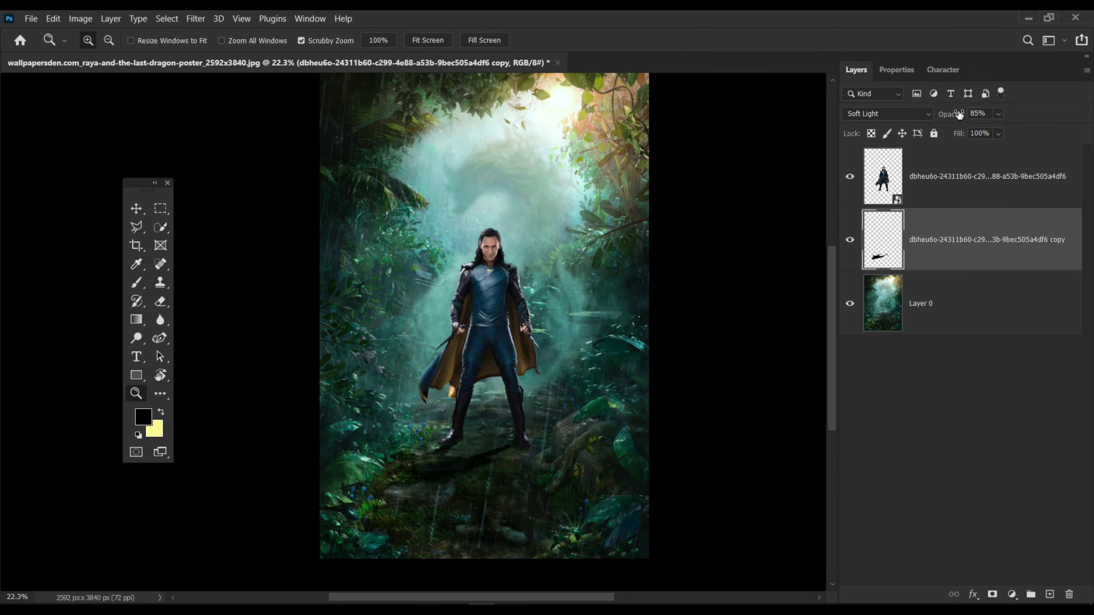
{"action": "scroll", "coordinate": [495, 464], "scroll_direction": "up", "scroll_amount": 5}
{"action": "left_click", "coordinate": [888, 113]}
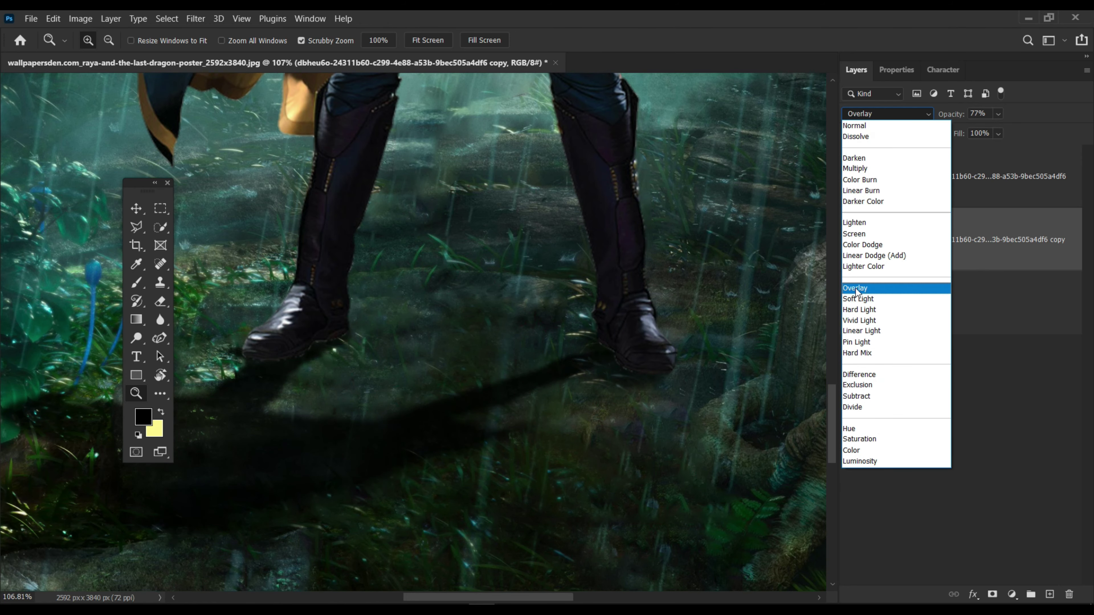
- Set the shadow layer to Overlay blending at 52% opacity
{"action": "left_click", "coordinate": [856, 292]}
{"action": "left_click_drag", "start_coordinate": [951, 113], "coordinate": [937, 114]}
{"action": "scroll", "coordinate": [424, 418], "scroll_direction": "down", "scroll_amount": 5}
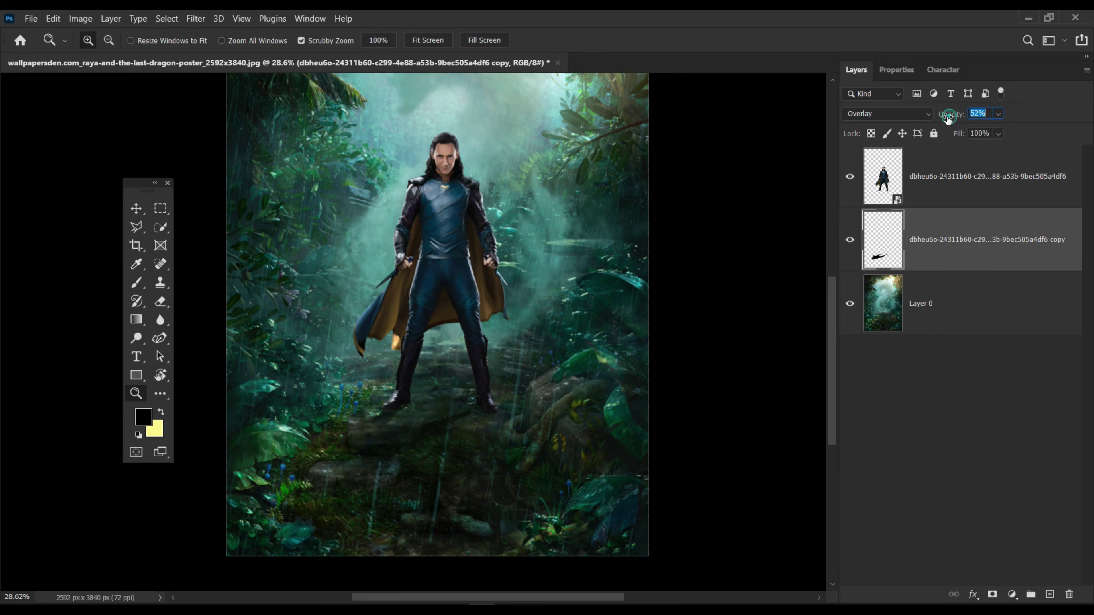
{"action": "scroll", "coordinate": [428, 328], "scroll_direction": "down", "scroll_amount": 2}
{"action": "scroll", "coordinate": [789, 307], "scroll_direction": "up", "scroll_amount": 1}
{"action": "scroll", "coordinate": [440, 469], "scroll_direction": "up", "scroll_amount": 5}
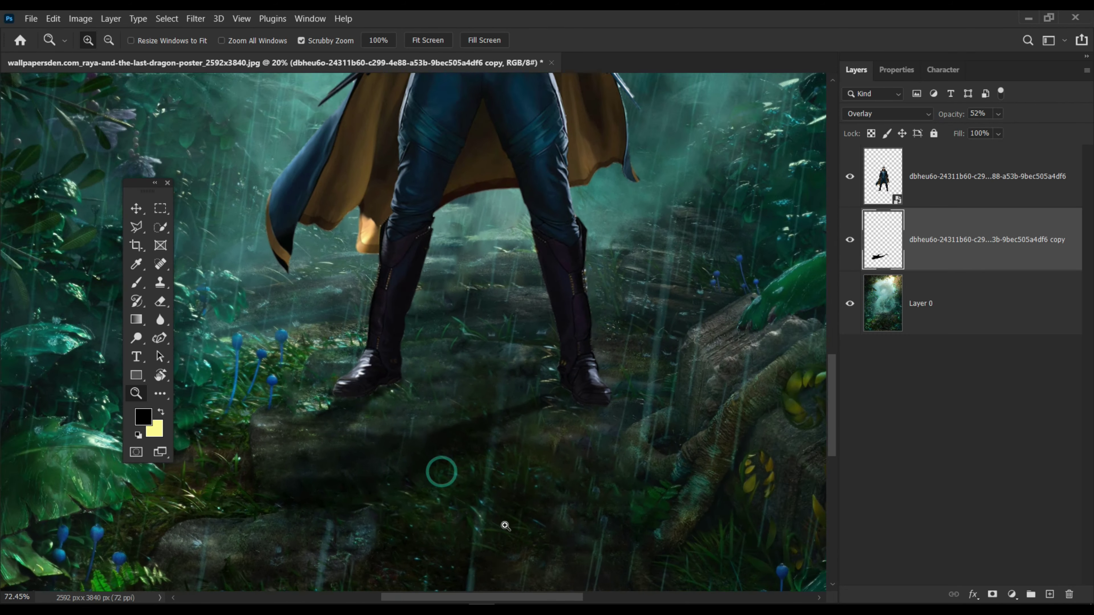
- Pick a large soft Eraser and zoom out to view the poster
{"action": "key", "text": "v"}
{"action": "left_click", "coordinate": [161, 302]}
{"action": "left_click", "coordinate": [89, 40]}
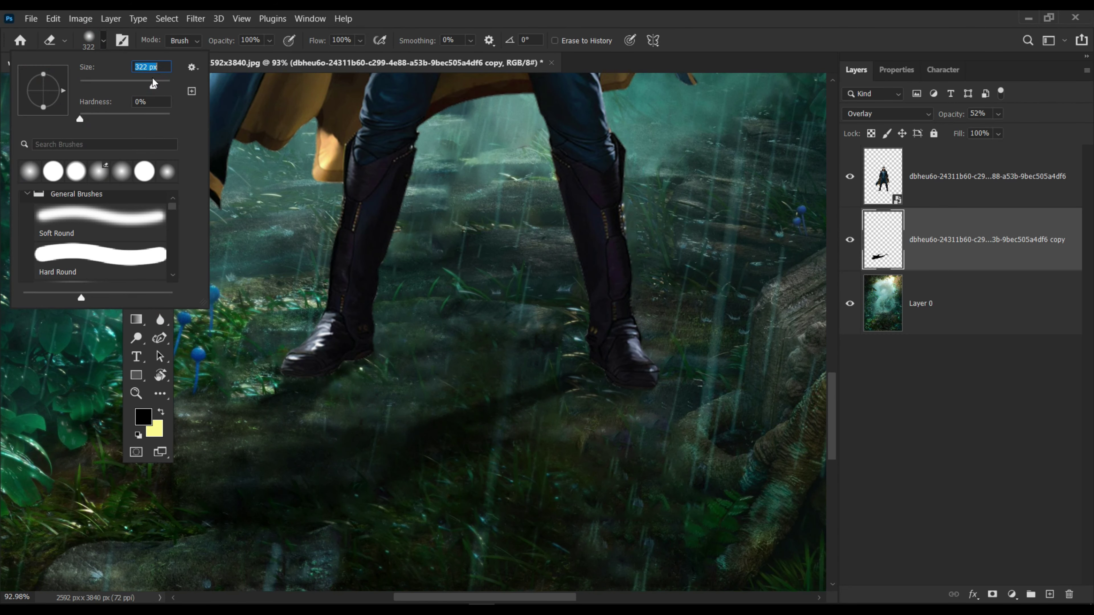
{"action": "key", "text": "Return"}
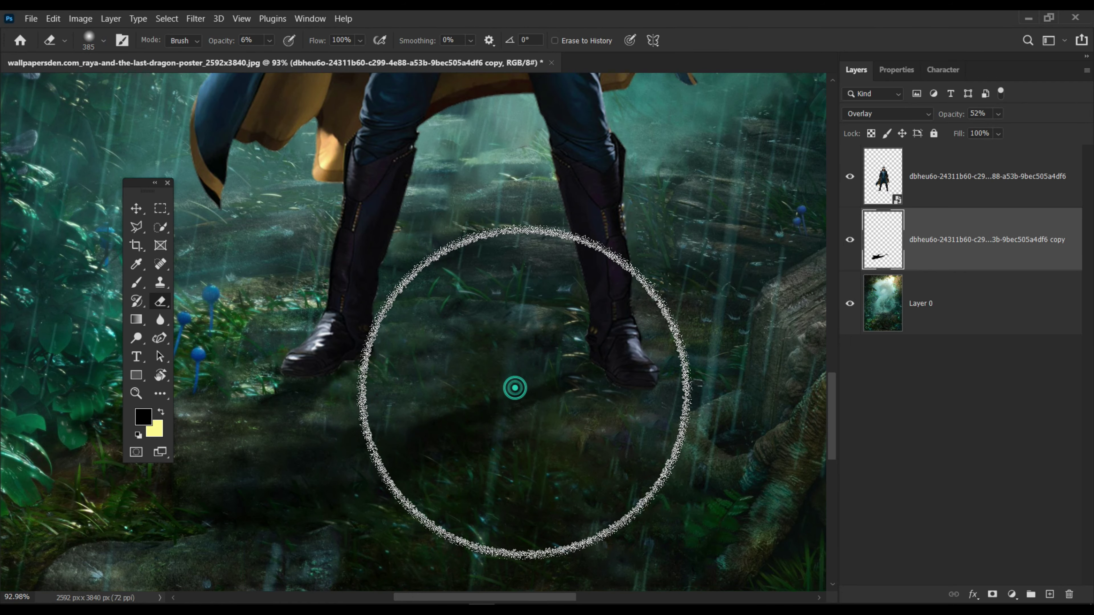
{"action": "key", "text": "z"}
{"action": "scroll", "coordinate": [433, 361], "scroll_direction": "down", "scroll_amount": 5}
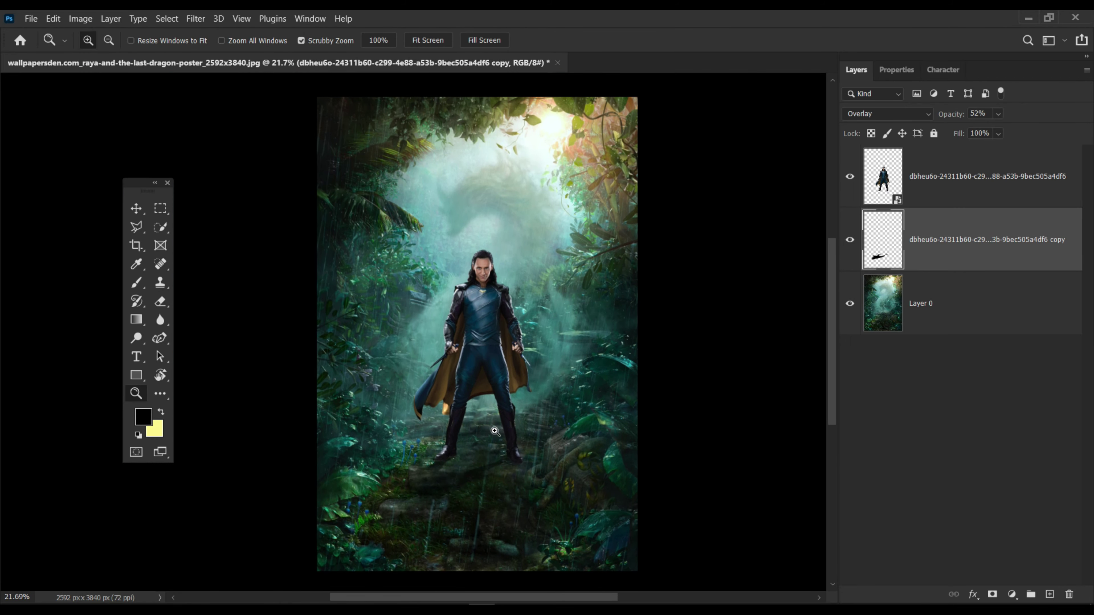
- Select the Loki layer and add a new empty layer above it
{"action": "left_click_drag", "start_coordinate": [504, 459], "coordinate": [494, 461]}
{"action": "key", "text": "v"}
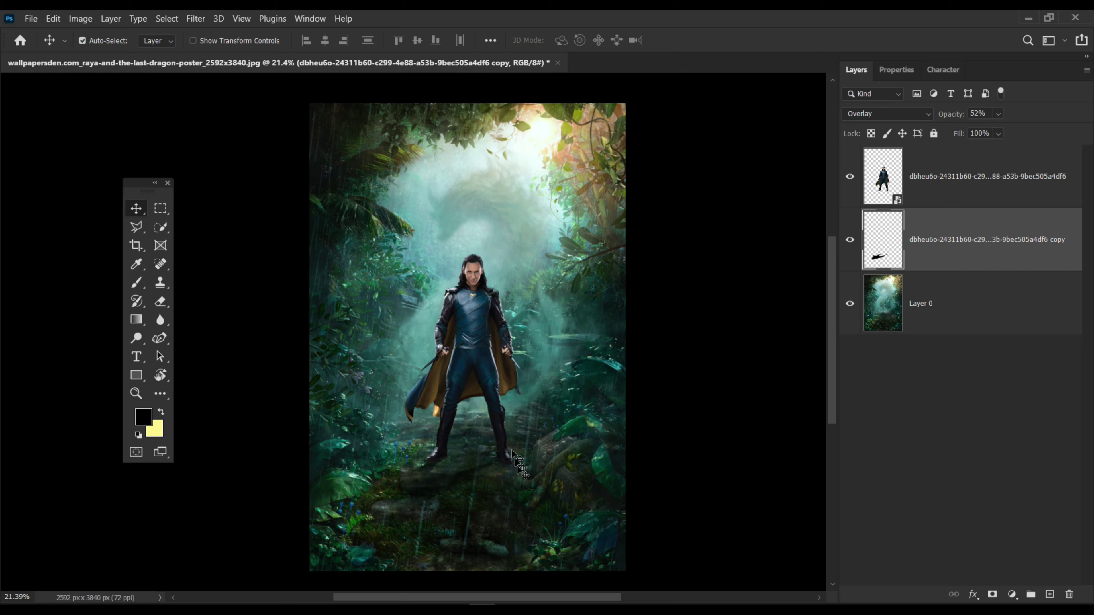
{"action": "key", "text": "alt+Tab"}
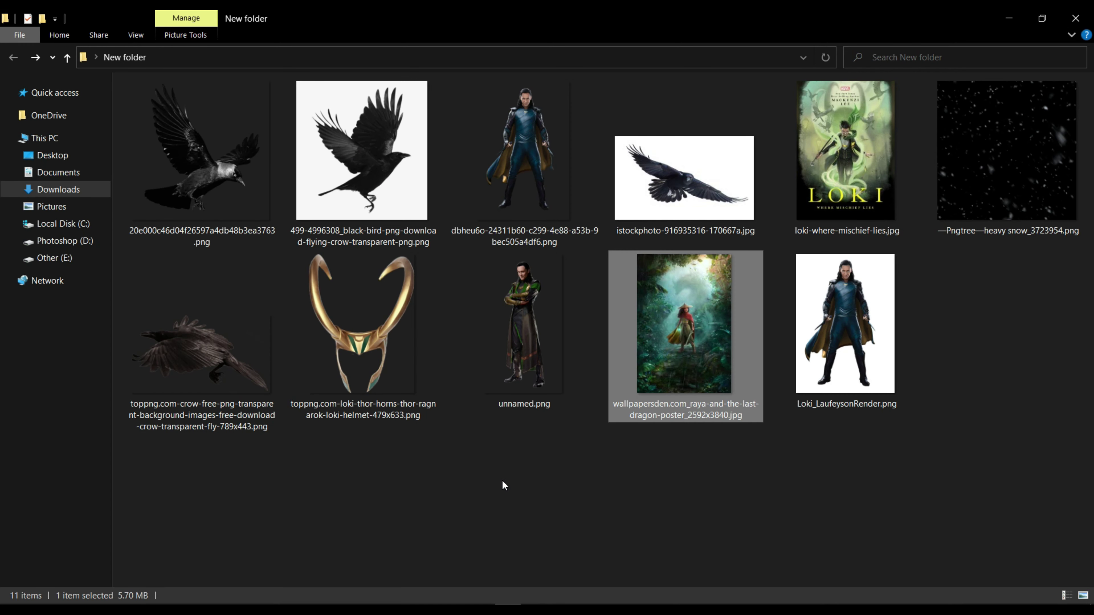
{"action": "left_click", "coordinate": [501, 476]}
{"action": "key", "text": "alt+Tab"}
{"action": "left_click", "coordinate": [137, 282]}
{"action": "left_click", "coordinate": [992, 184]}
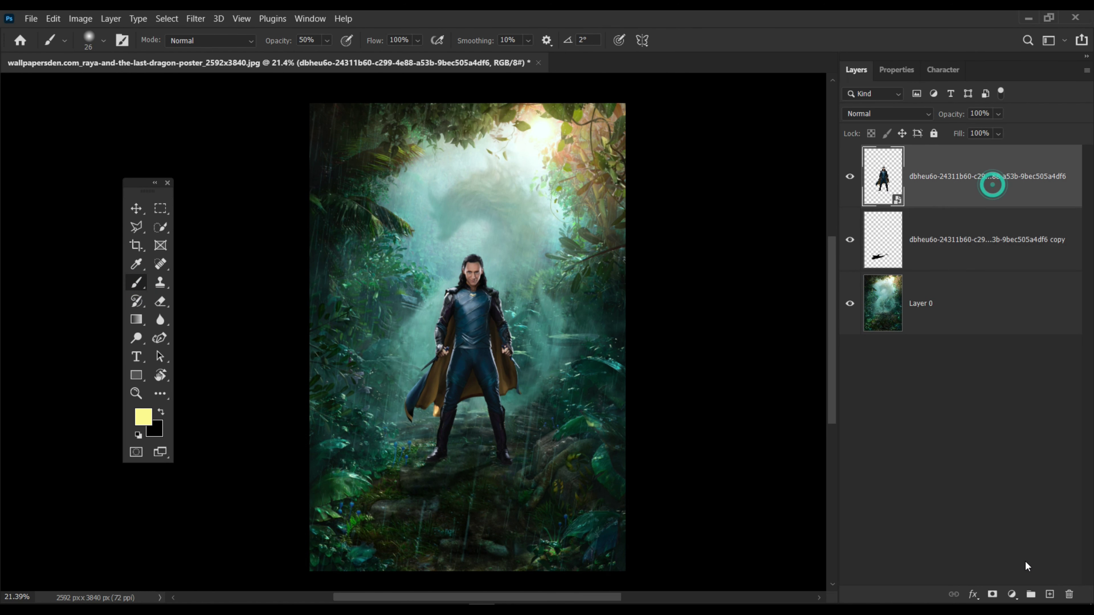
{"action": "left_click", "coordinate": [1050, 594]}
- Clip Layer 1 to Loki and set a 511 px brush for the glow
{"action": "scroll", "coordinate": [420, 519], "scroll_direction": "up", "scroll_amount": 3}
{"action": "key", "text": "ctrl+alt+g"}
{"action": "scroll", "coordinate": [420, 519], "scroll_direction": "up", "scroll_amount": 3}
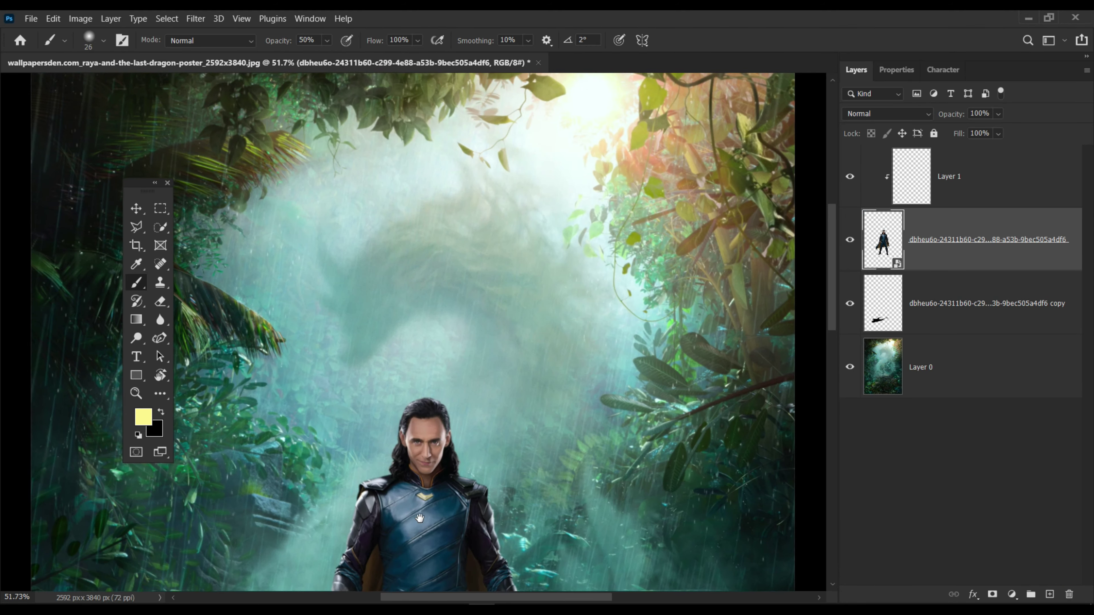
{"action": "left_click", "coordinate": [996, 193]}
{"action": "left_click", "coordinate": [104, 41]}
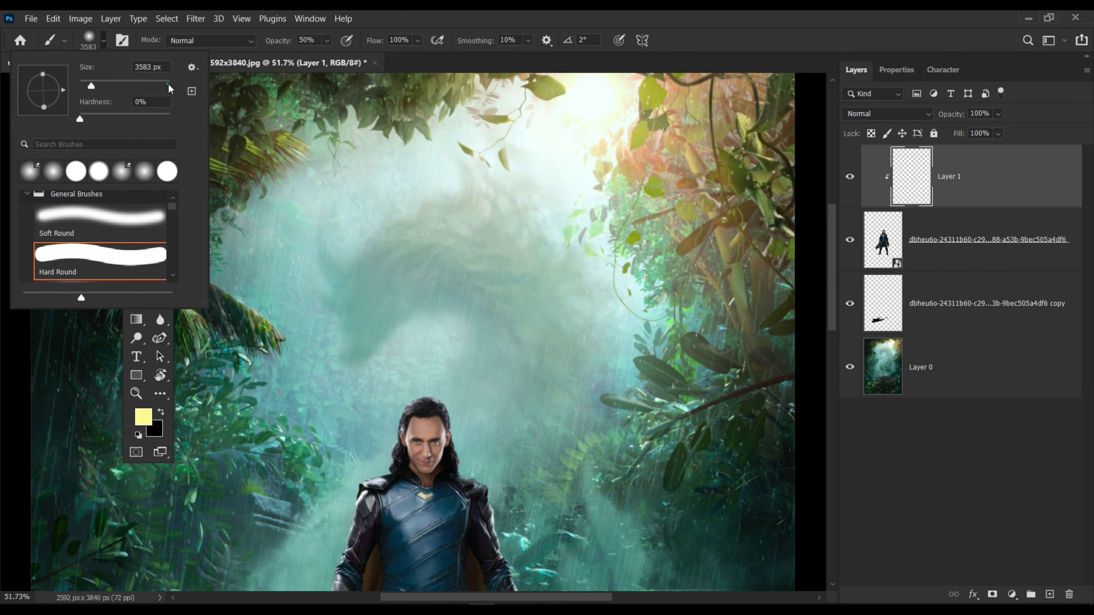
{"action": "key", "text": "Return"}
{"action": "left_click", "coordinate": [104, 41]}
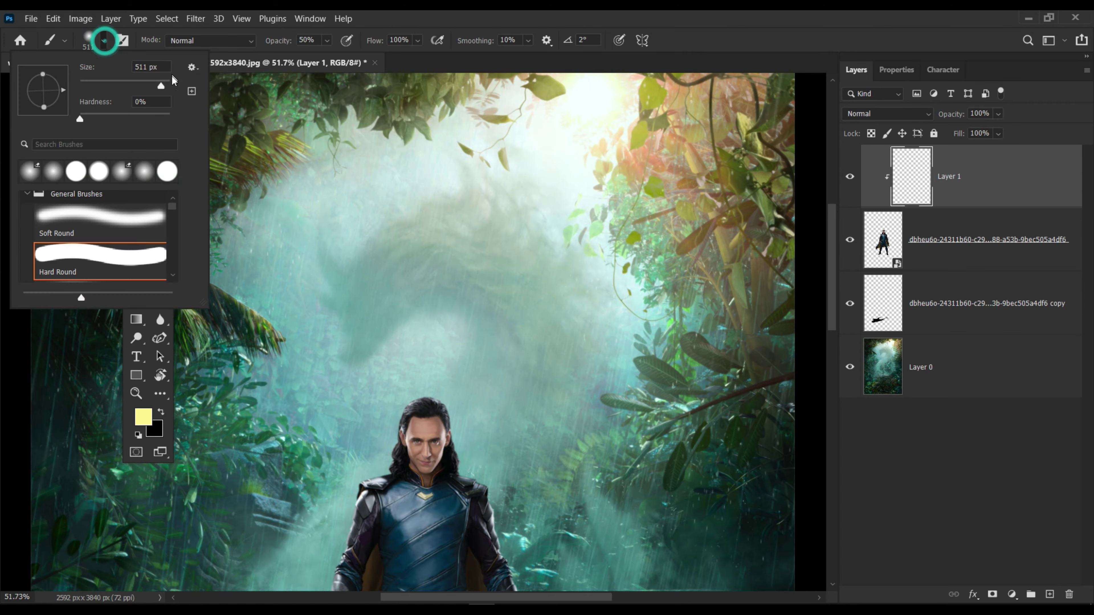
- Zoom in on Loki's head and duplicate the glow layer as Layer 1 copy
{"action": "key", "text": "Return"}
{"action": "key", "text": "z"}
{"action": "left_click_drag", "start_coordinate": [517, 353], "coordinate": [439, 354]}
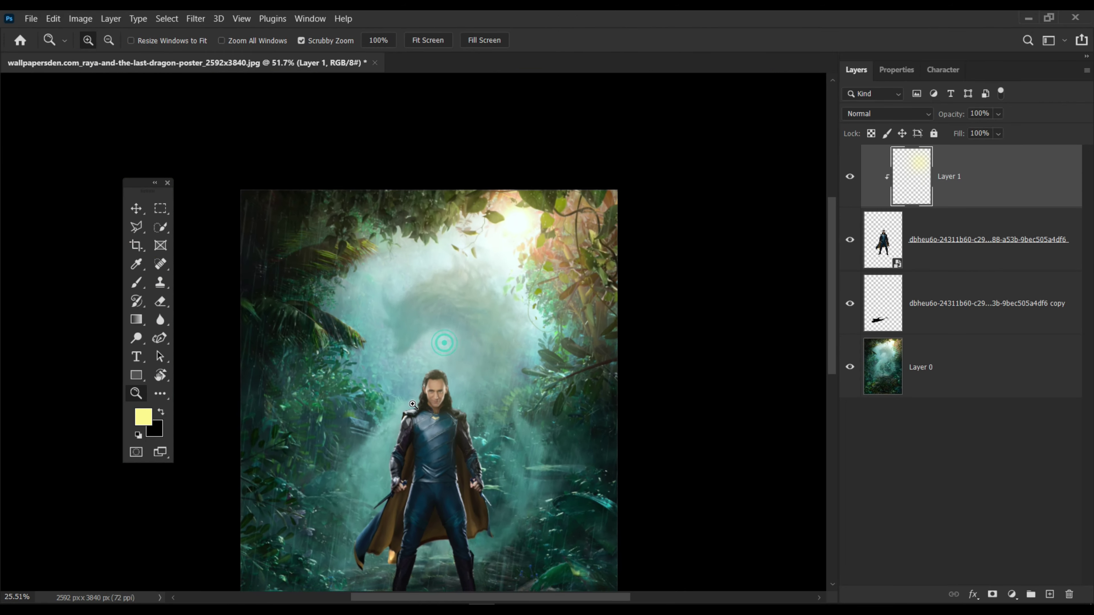
{"action": "left_click_drag", "start_coordinate": [452, 290], "coordinate": [517, 375]}
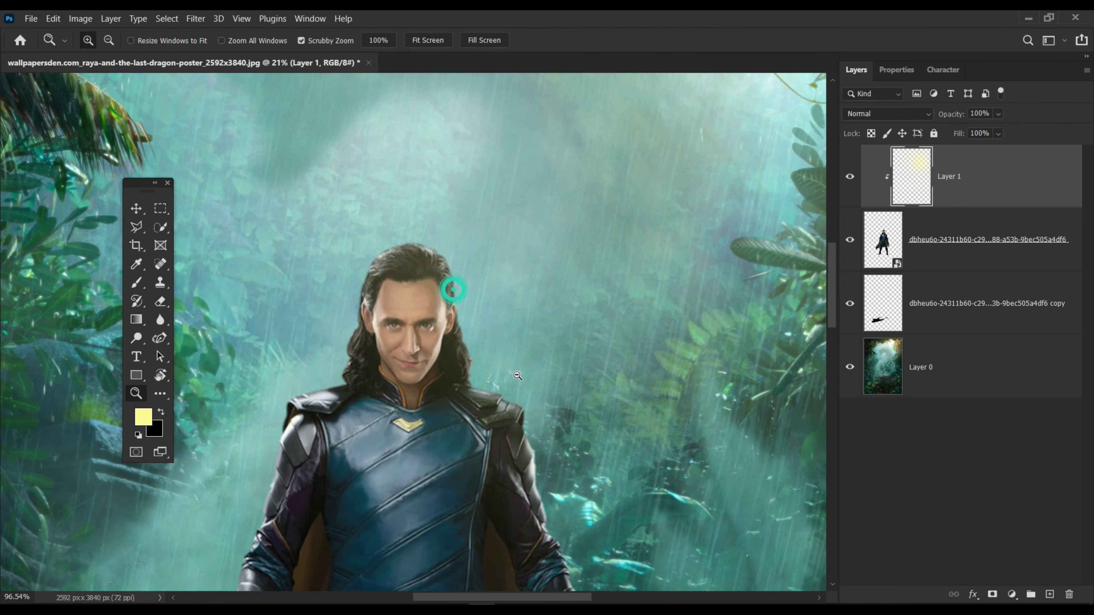
{"action": "key", "text": "ctrl+j"}
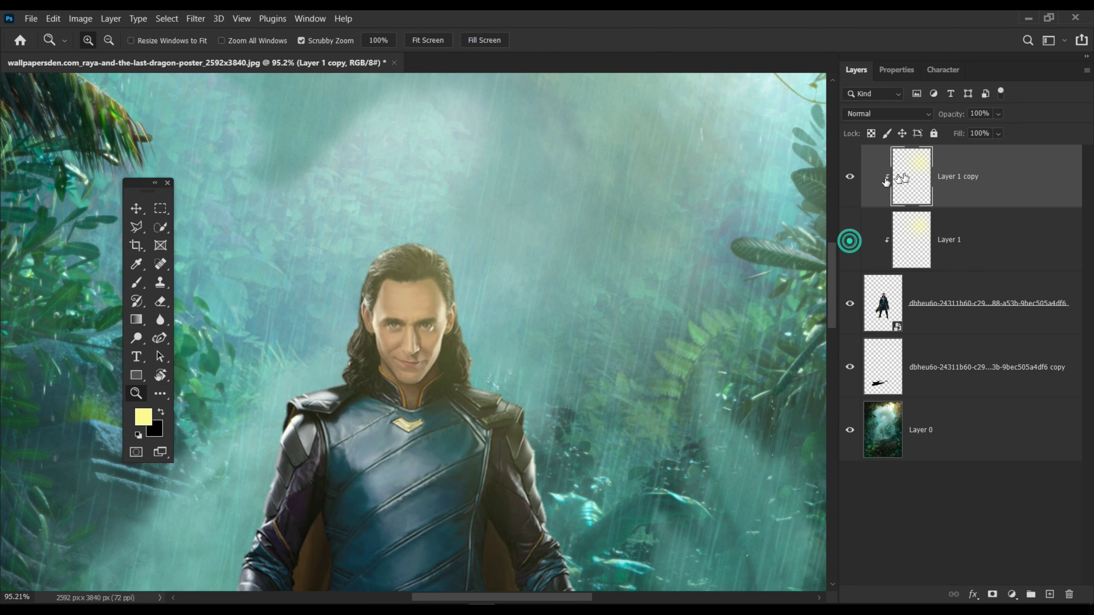
- Hide Layer 1 and cycle Layer 1 copy's blend mode from Darken through to Color
{"action": "left_click", "coordinate": [850, 240]}
{"action": "left_click", "coordinate": [879, 115]}
{"action": "left_click", "coordinate": [862, 160]}
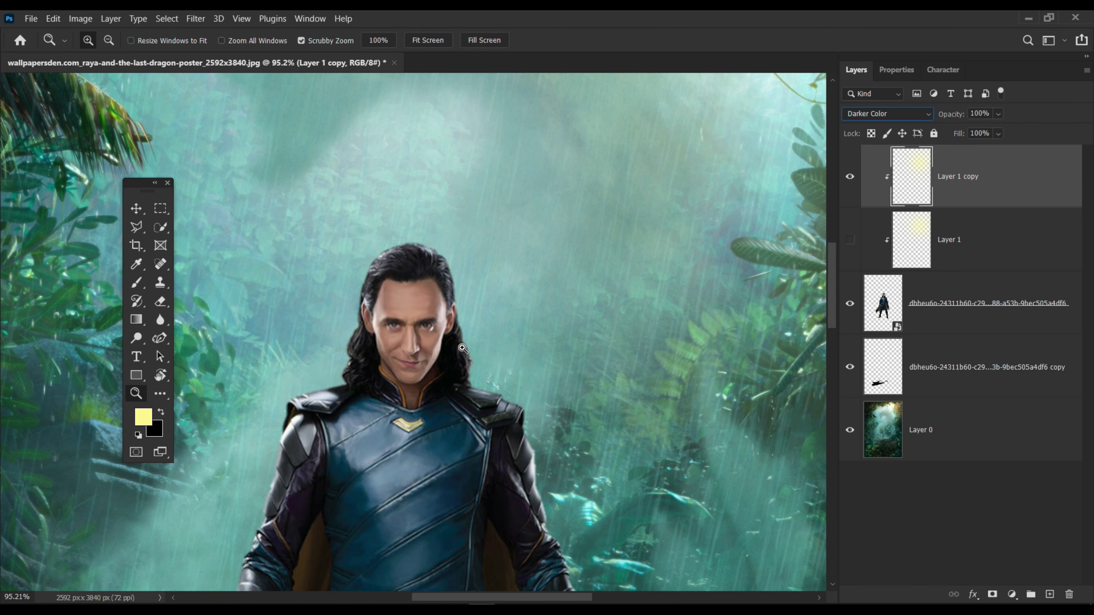
{"action": "key", "text": "shift+plus"}
{"action": "key", "text": "shift+plus"}
{"action": "key", "text": "shift+plus"}
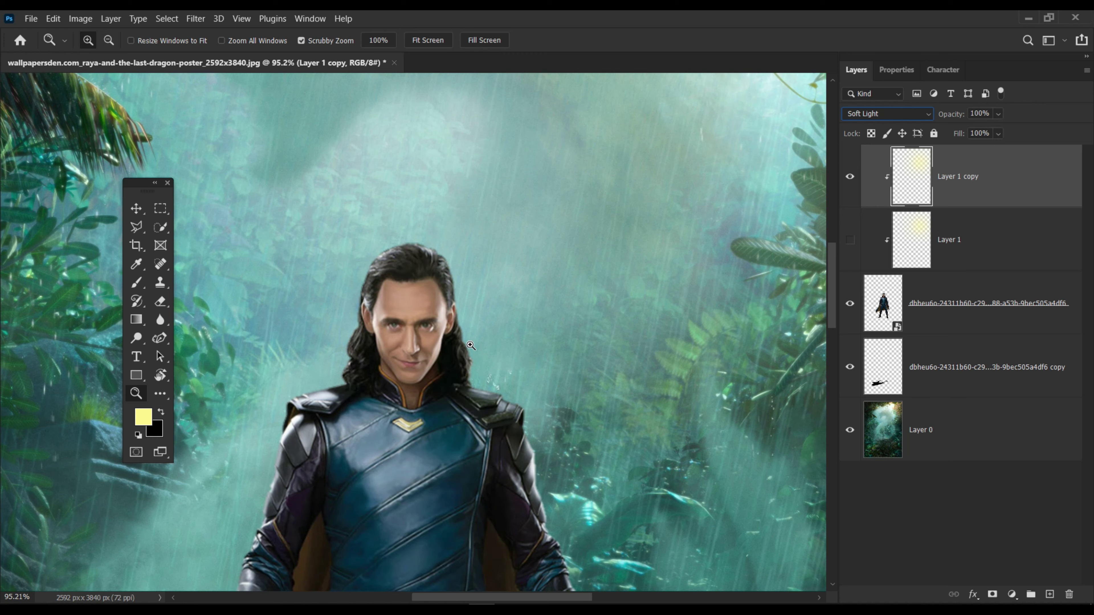
{"action": "key", "text": "shift+plus"}
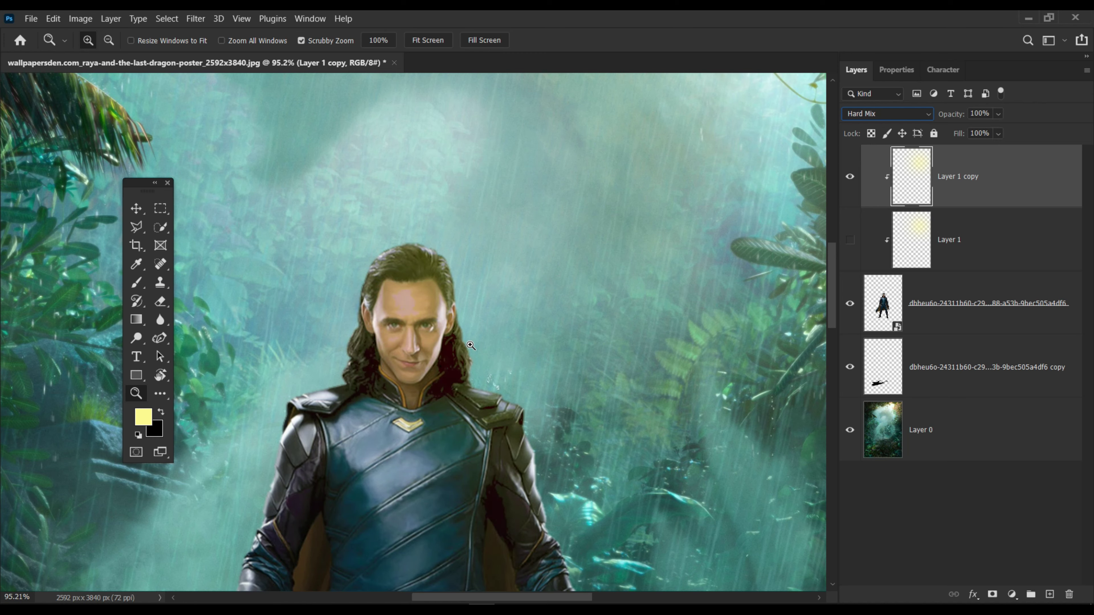
{"action": "key", "text": "shift+plus"}
{"action": "key", "text": "shift+plus"}
{"action": "key", "text": "shift+plus"}
{"action": "key", "text": "shift+plus"}
{"action": "key", "text": "shift+plus"}
{"action": "key", "text": "shift+plus"}
{"action": "key", "text": "shift+plus"}
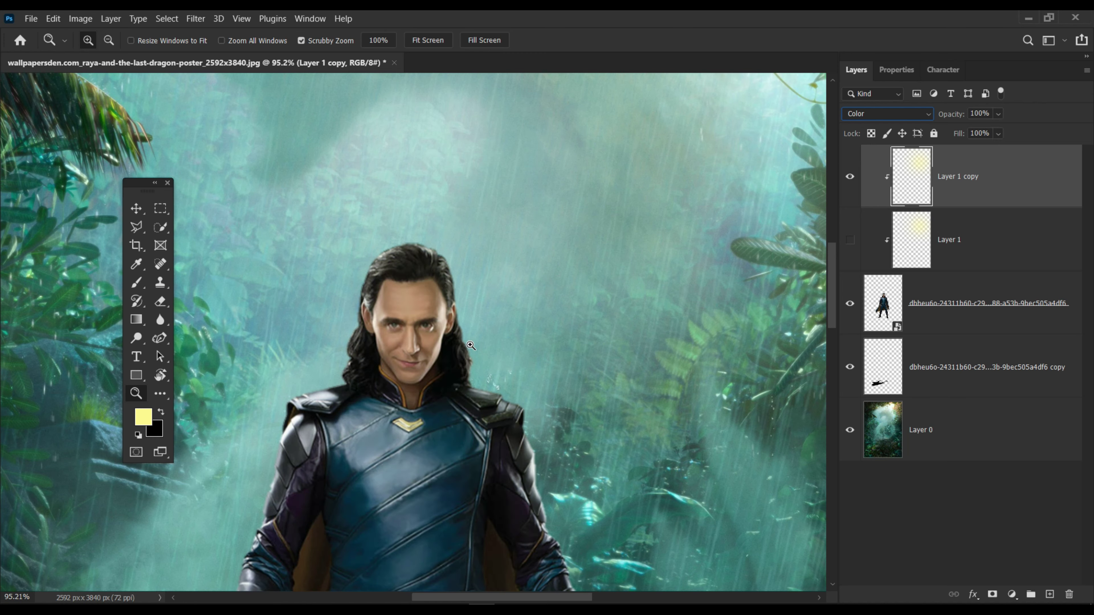
- Fit the poster on screen, make Layer 1 visible again and select it with the Eraser
{"action": "key", "text": "ctrl+0"}
{"action": "left_click", "coordinate": [849, 181]}
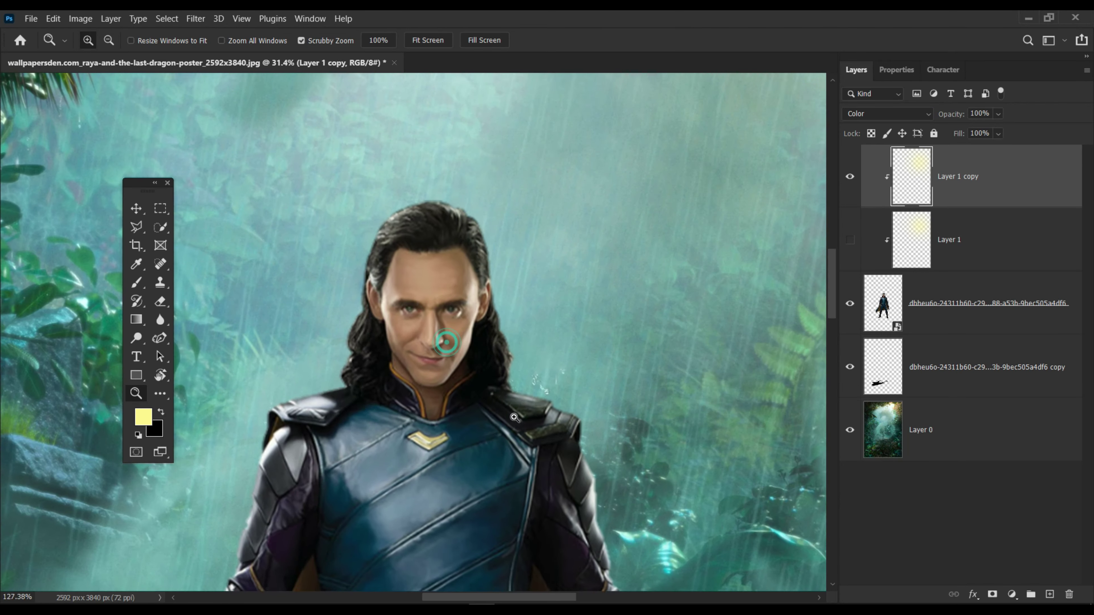
{"action": "left_click", "coordinate": [850, 239]}
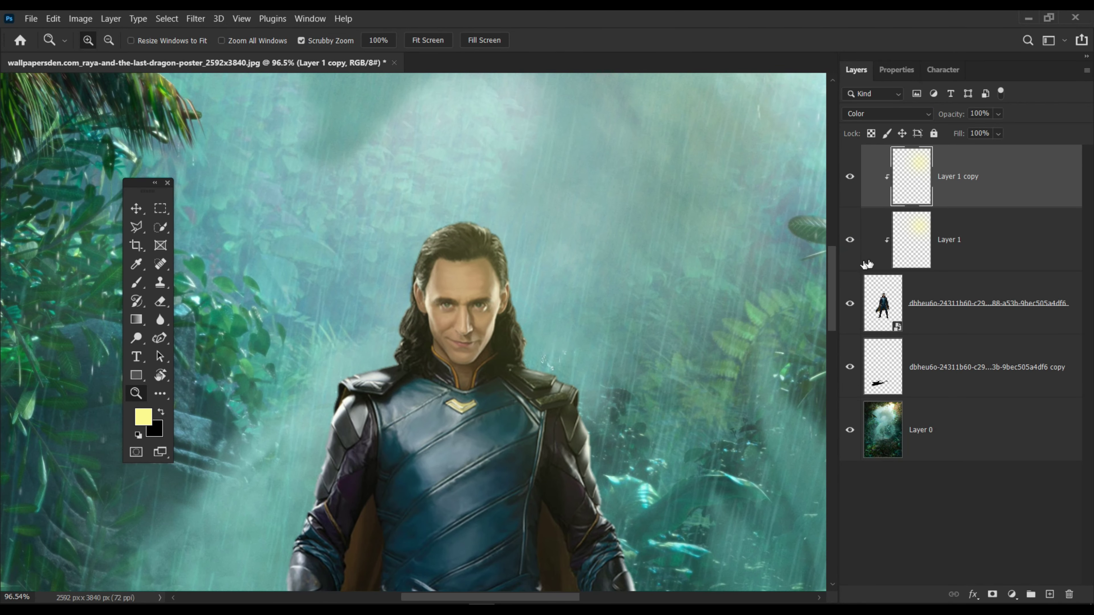
{"action": "left_click", "coordinate": [488, 313]}
{"action": "left_click", "coordinate": [161, 302]}
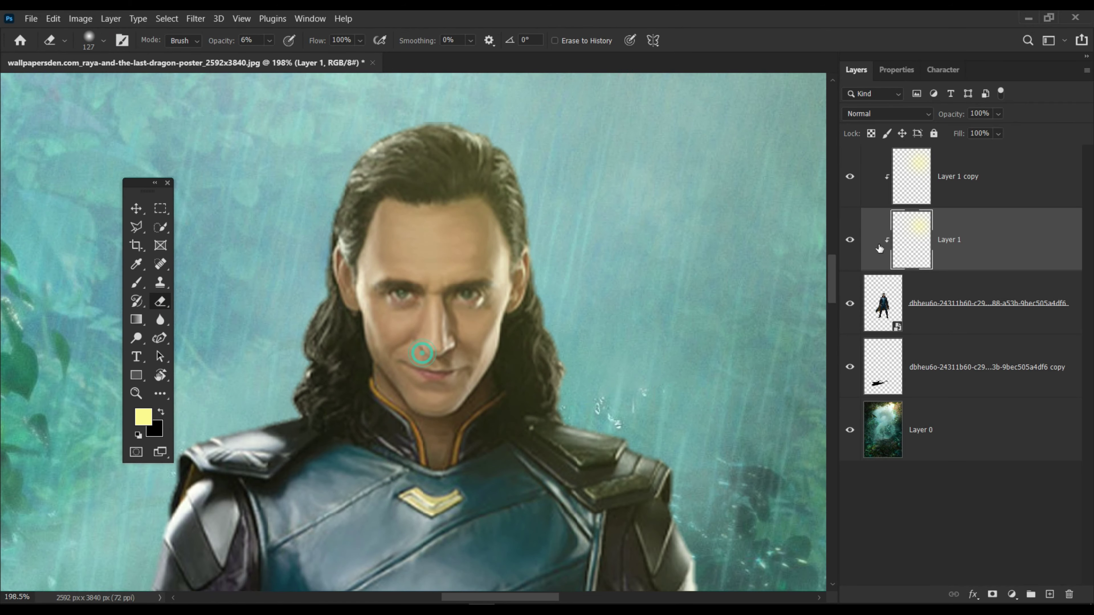
- Compare Layer 1's glow on and off, then set the eraser to 92 px
{"action": "key", "text": "z"}
{"action": "left_click_drag", "start_coordinate": [487, 307], "coordinate": [412, 429]}
{"action": "left_click_drag", "start_coordinate": [474, 321], "coordinate": [490, 278]}
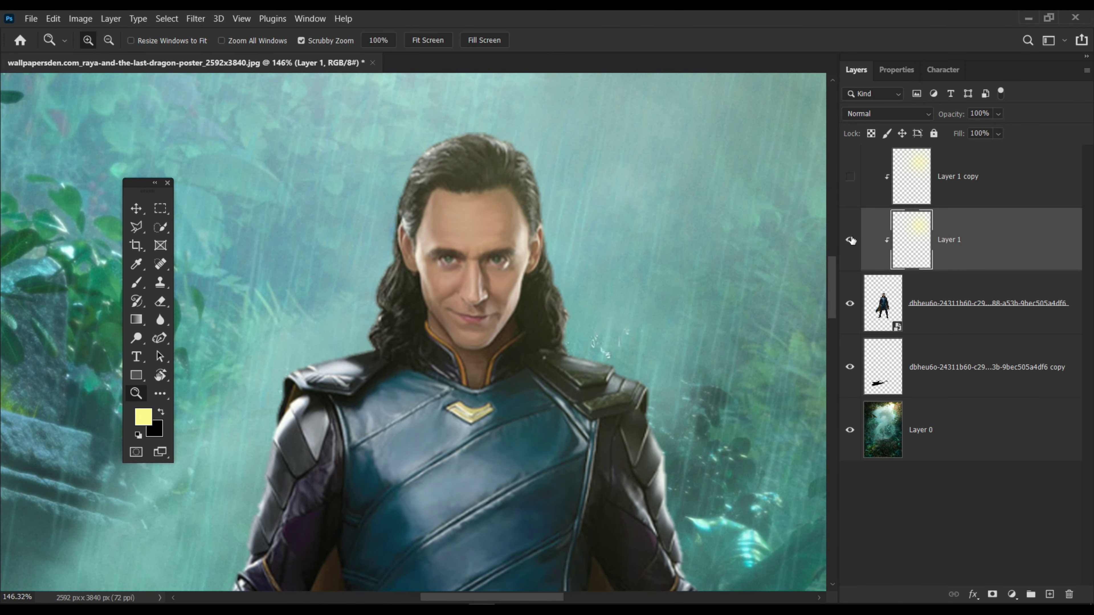
{"action": "left_click", "coordinate": [849, 239]}
{"action": "left_click", "coordinate": [850, 240]}
{"action": "left_click", "coordinate": [160, 301]}
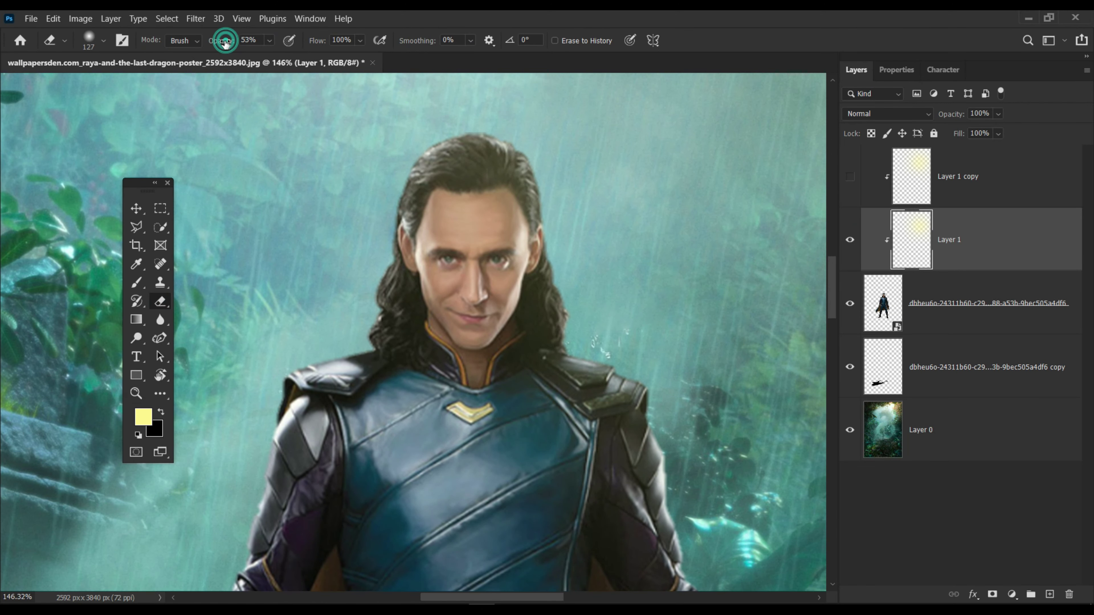
{"action": "left_click", "coordinate": [88, 40]}
{"action": "left_click_drag", "start_coordinate": [93, 108], "coordinate": [82, 108]}
{"action": "key", "text": "Return"}
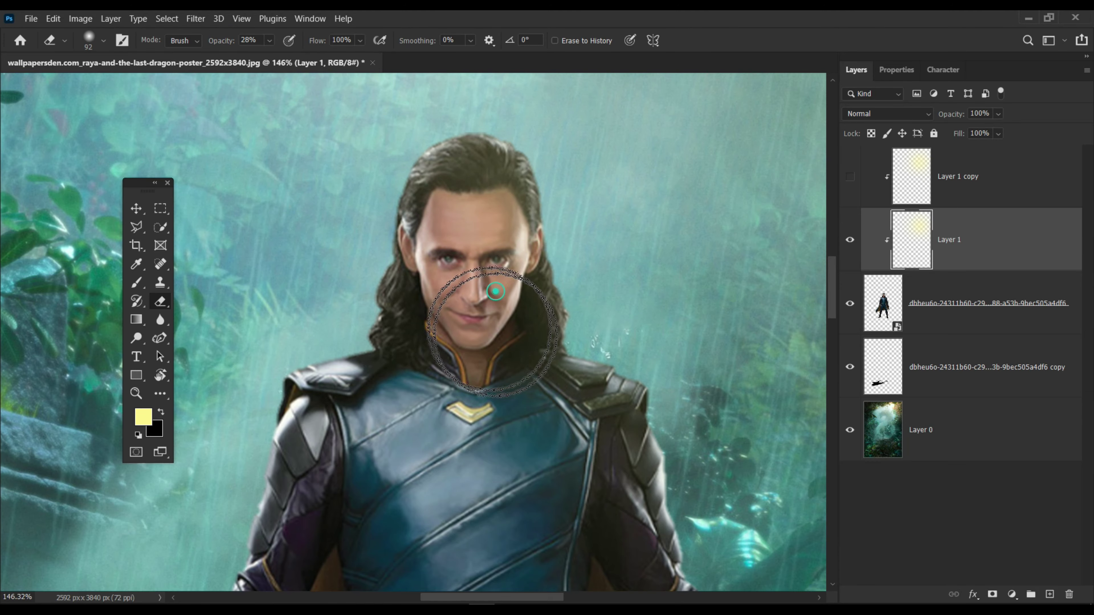
- Zoom in on the chest and switch to the brush, checking its 401 px, 0% hardness settings
{"action": "mouse_move", "coordinate": [428, 382]}
{"action": "left_mouse_down"}
{"action": "mouse_move", "coordinate": [437, 316]}
{"action": "mouse_move", "coordinate": [353, 319]}
{"action": "left_mouse_up"}
{"action": "key", "text": "z"}
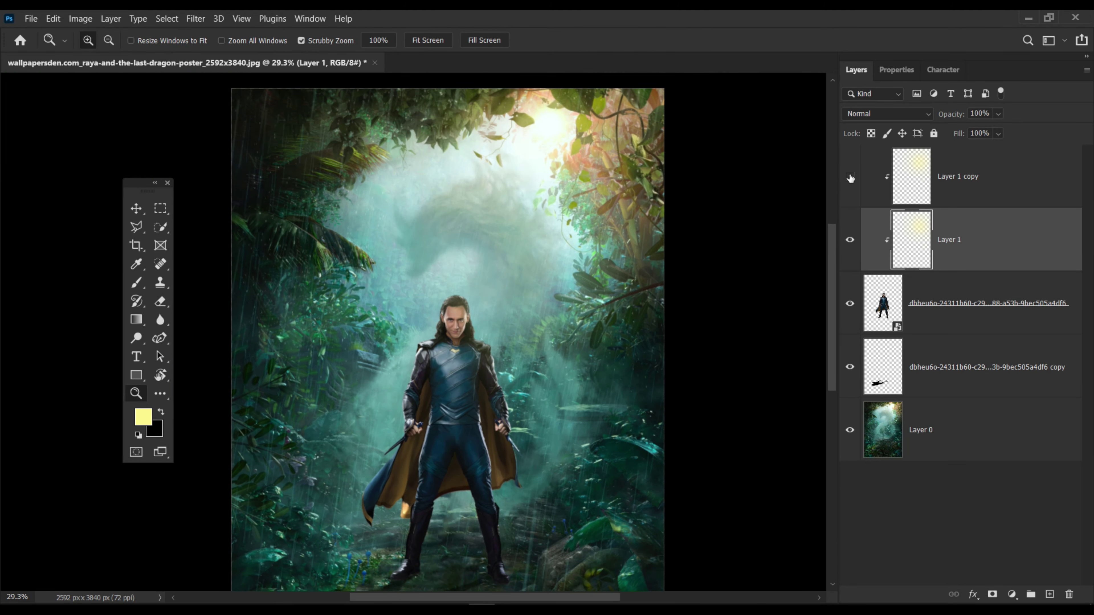
{"action": "left_click_drag", "start_coordinate": [448, 369], "coordinate": [665, 299]}
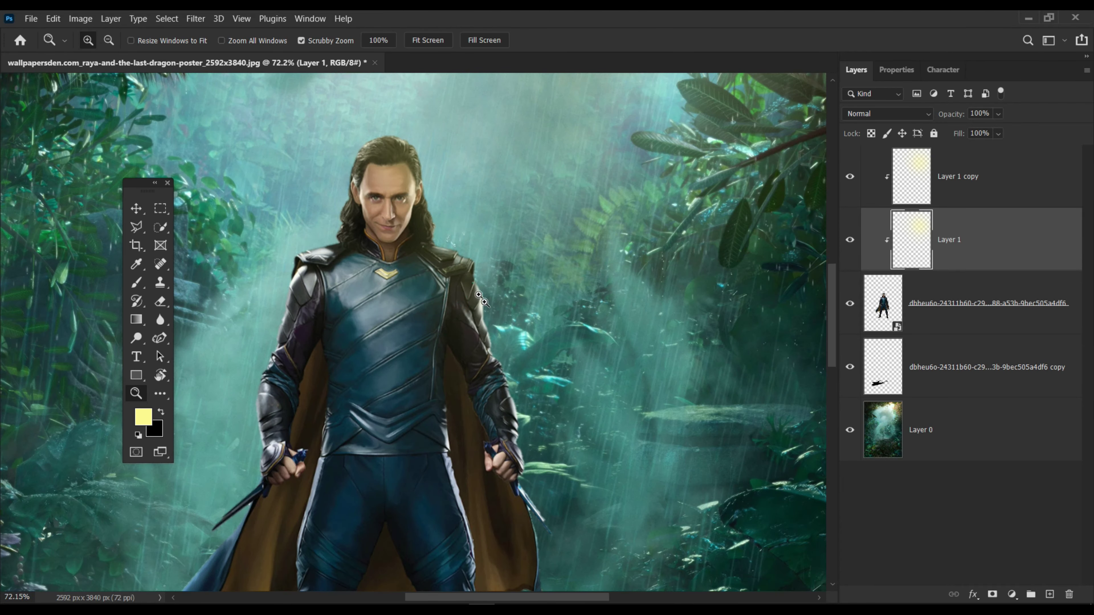
{"action": "key", "text": "b"}
{"action": "left_click", "coordinate": [91, 41]}
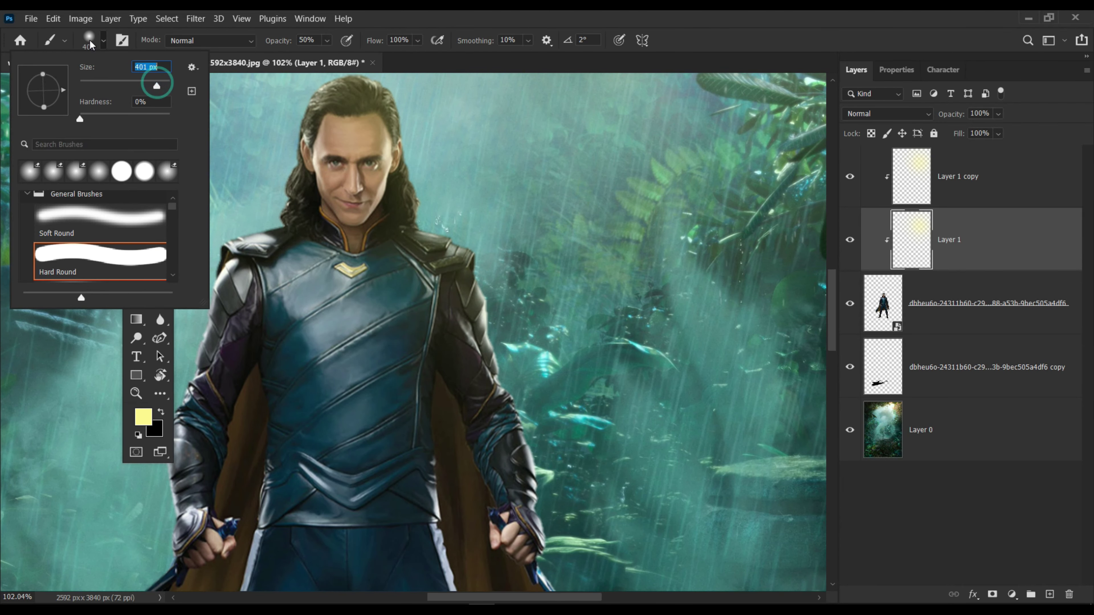
- Set the brush opacity to 29% and zoom out to see the whole figure
{"action": "left_click", "coordinate": [89, 39]}
{"action": "key", "text": "2"}
{"action": "key", "text": "9"}
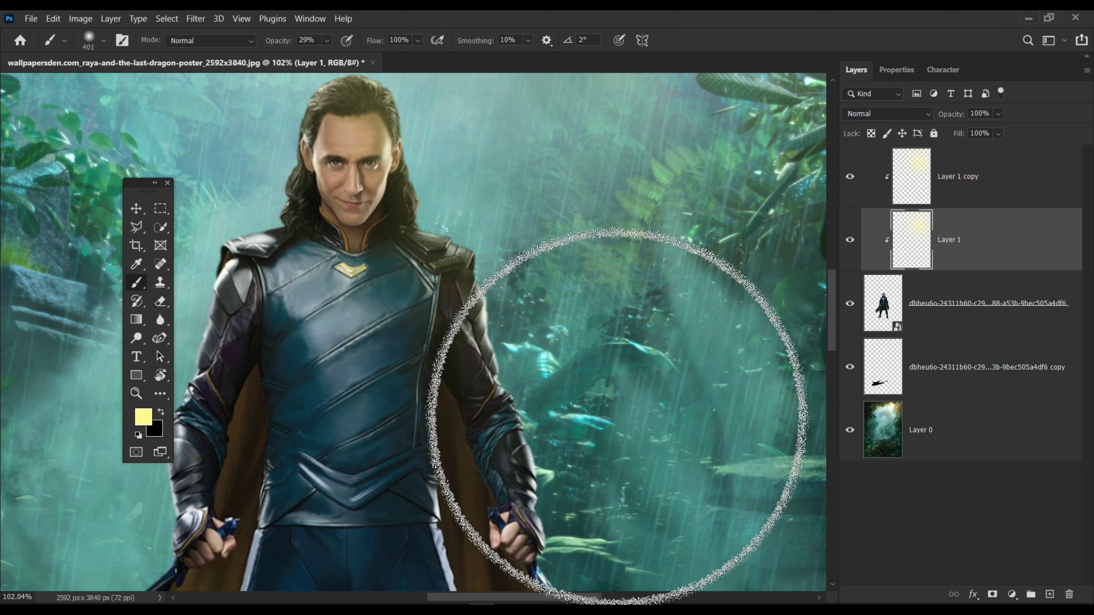
{"action": "key", "text": "z"}
{"action": "mouse_move", "coordinate": [512, 306]}
{"action": "left_mouse_down"}
{"action": "mouse_move", "coordinate": [487, 495]}
{"action": "mouse_move", "coordinate": [573, 494]}
{"action": "left_mouse_up"}
- Reduce the brush to 111 px and lower its opacity to 10%
{"action": "key", "text": "b"}
{"action": "left_click", "coordinate": [88, 40]}
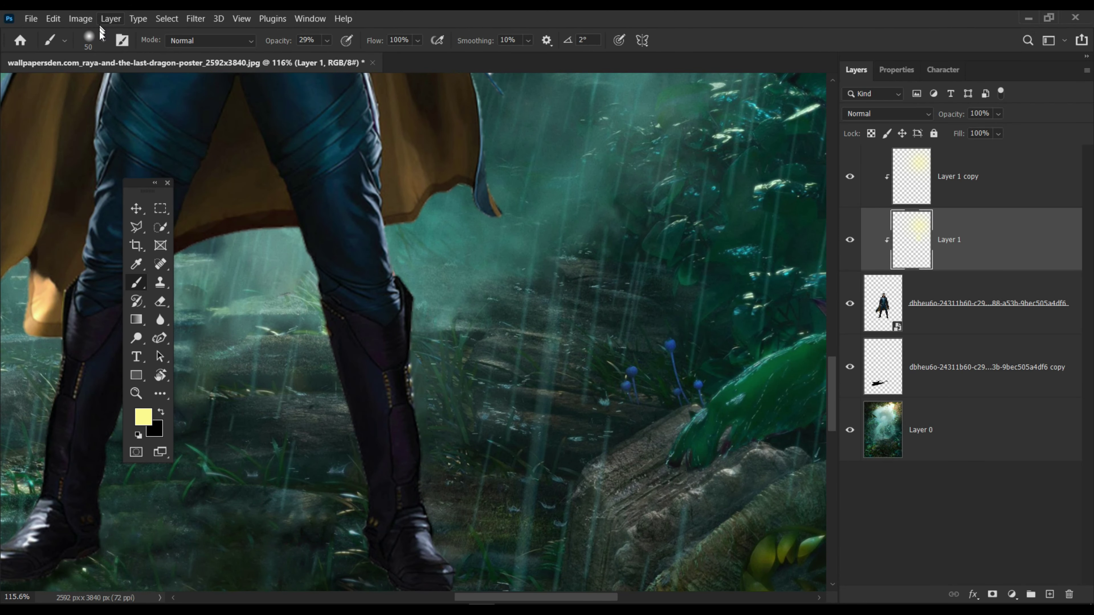
{"action": "left_click", "coordinate": [89, 40]}
{"action": "key", "text": "Return"}
{"action": "key", "text": "1"}
{"action": "key", "text": "4"}
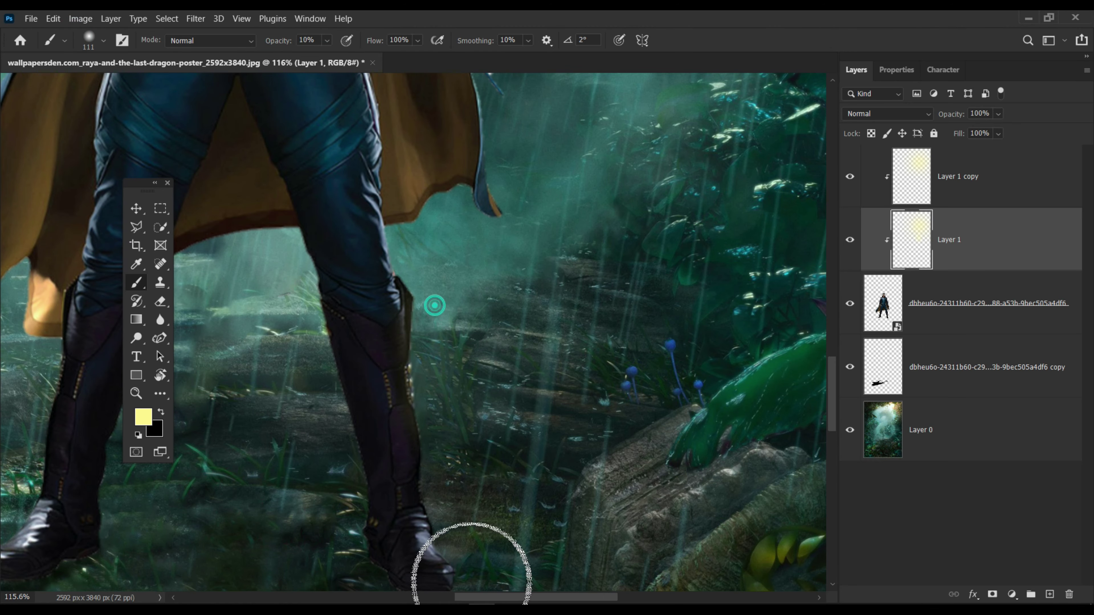
- Zoom in on the torso and legs and select Layer 1 copy
{"action": "scroll", "coordinate": [429, 305], "scroll_direction": "down", "scroll_amount": 3}
{"action": "key", "text": "z"}
{"action": "mouse_move", "coordinate": [440, 466]}
{"action": "left_mouse_down"}
{"action": "mouse_move", "coordinate": [361, 437]}
{"action": "mouse_move", "coordinate": [405, 446]}
{"action": "mouse_move", "coordinate": [467, 489]}
{"action": "left_mouse_up"}
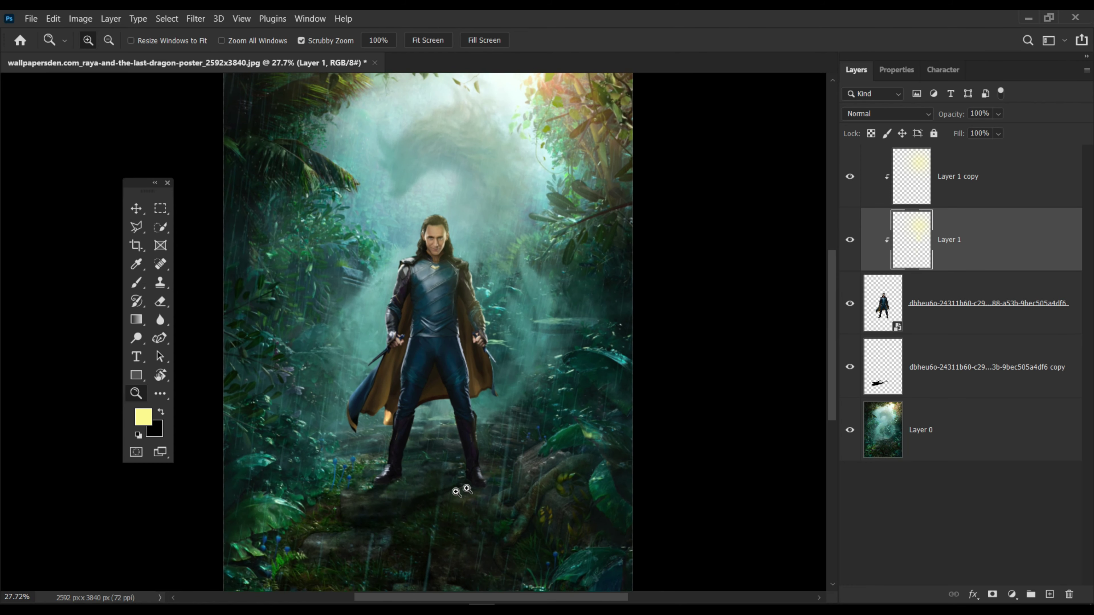
{"action": "left_click_drag", "start_coordinate": [438, 346], "coordinate": [496, 349]}
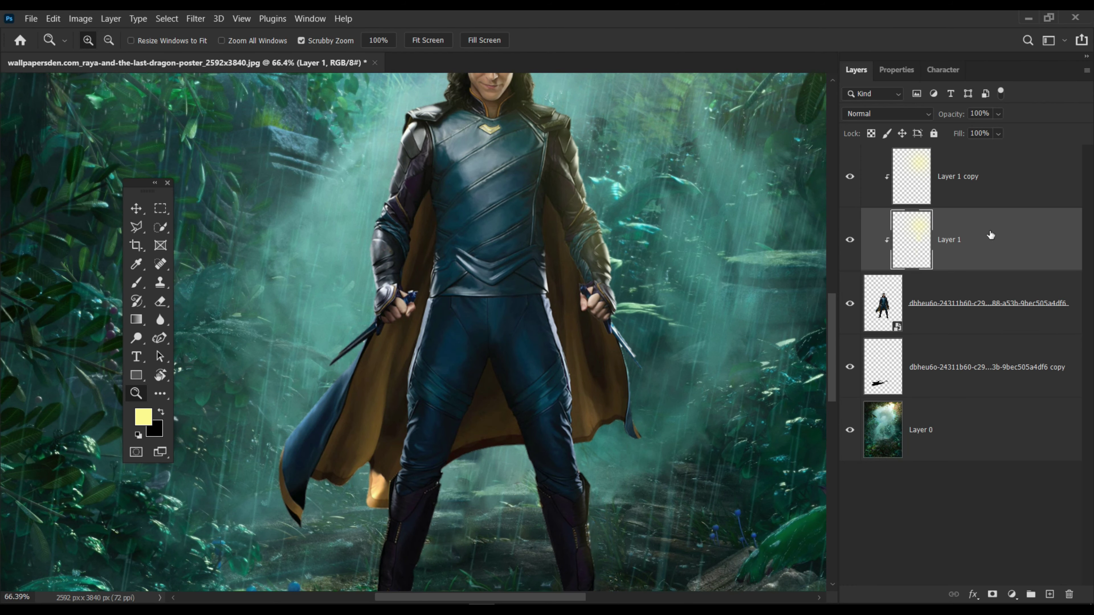
{"action": "left_click", "coordinate": [986, 303]}
- Add Layer 2 above Layer 1 copy and paint teal haze over the cape with a 322 px brush
{"action": "left_click", "coordinate": [988, 190]}
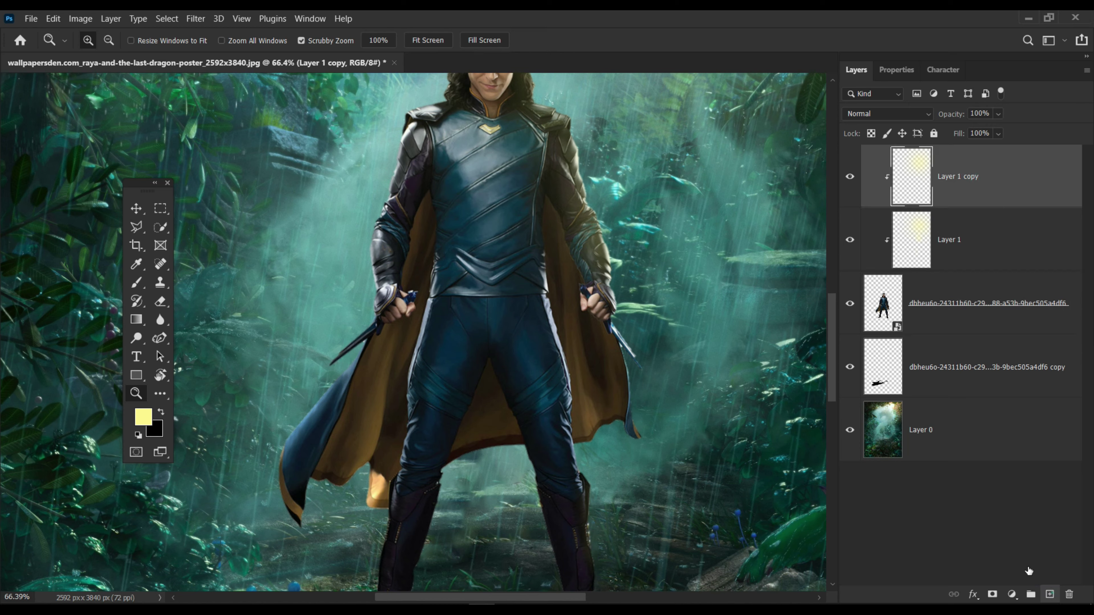
{"action": "left_click", "coordinate": [1050, 594]}
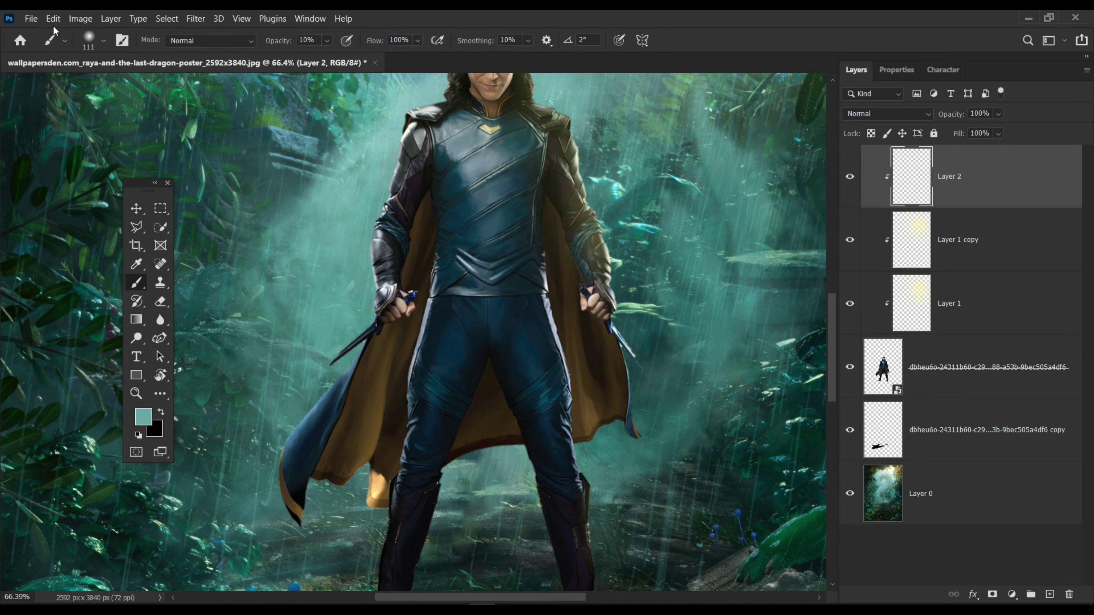
{"action": "left_click", "coordinate": [88, 41]}
{"action": "type", "text": "322"}
{"action": "key", "text": "Return"}
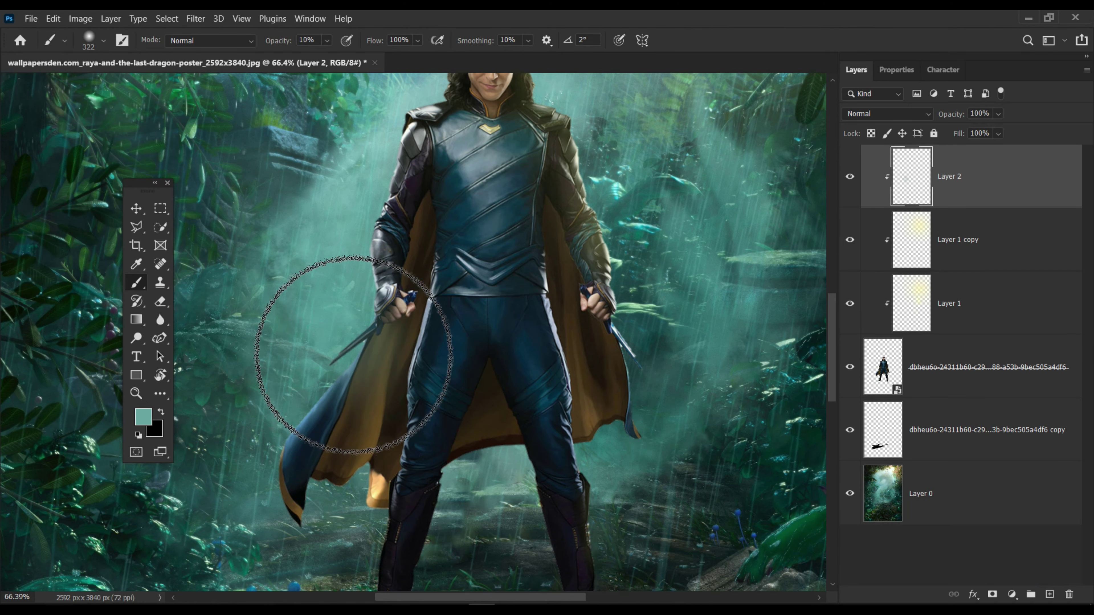
{"action": "mouse_move", "coordinate": [353, 354]}
{"action": "left_mouse_down"}
{"action": "mouse_move", "coordinate": [288, 354]}
{"action": "mouse_move", "coordinate": [354, 379]}
{"action": "mouse_move", "coordinate": [306, 342]}
{"action": "mouse_move", "coordinate": [512, 449]}
{"action": "mouse_move", "coordinate": [293, 318]}
{"action": "left_mouse_up"}
- Paint more teal haze over the foliage beside Loki's face
{"action": "key", "text": "z"}
{"action": "left_click_drag", "start_coordinate": [603, 326], "coordinate": [514, 326]}
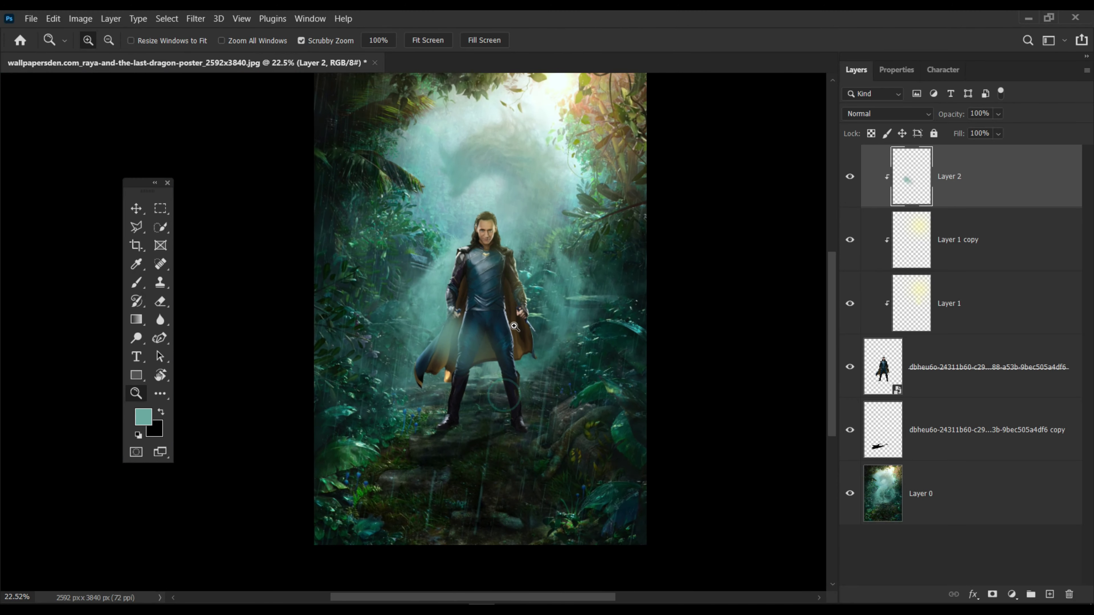
{"action": "left_click_drag", "start_coordinate": [456, 233], "coordinate": [517, 235]}
{"action": "key", "text": "b"}
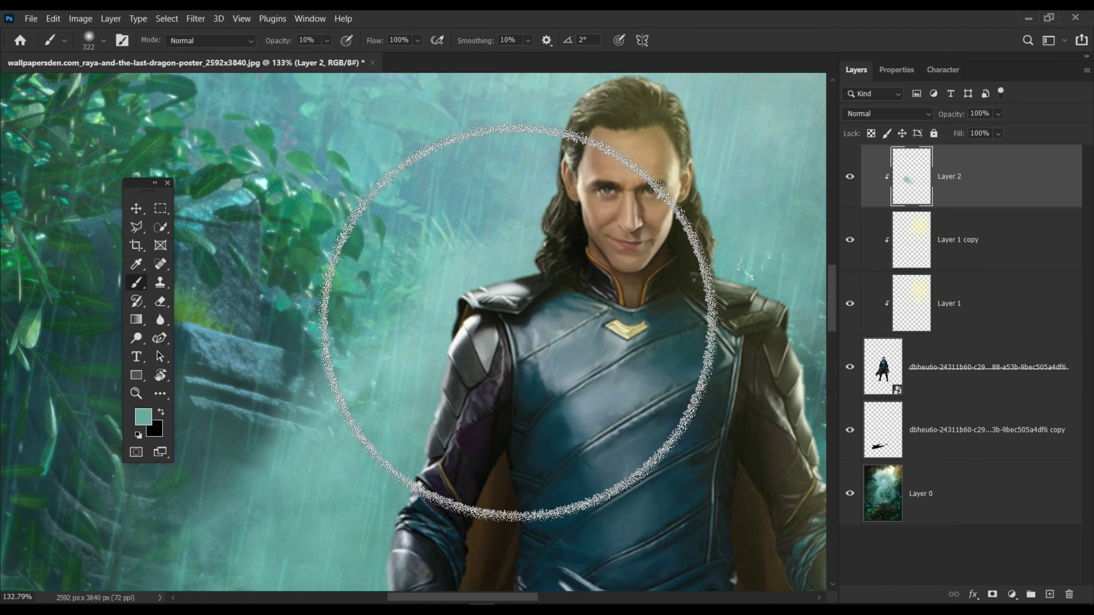
{"action": "mouse_move", "coordinate": [517, 323]}
{"action": "left_mouse_down"}
{"action": "mouse_move", "coordinate": [391, 220]}
{"action": "mouse_move", "coordinate": [427, 233]}
{"action": "mouse_move", "coordinate": [310, 242]}
{"action": "left_mouse_up"}
- Shrink the brush to 124 px and paint soft teal mist over the right leg
{"action": "key", "text": "z"}
{"action": "left_click_drag", "start_coordinate": [336, 352], "coordinate": [426, 352]}
{"action": "key", "text": "b"}
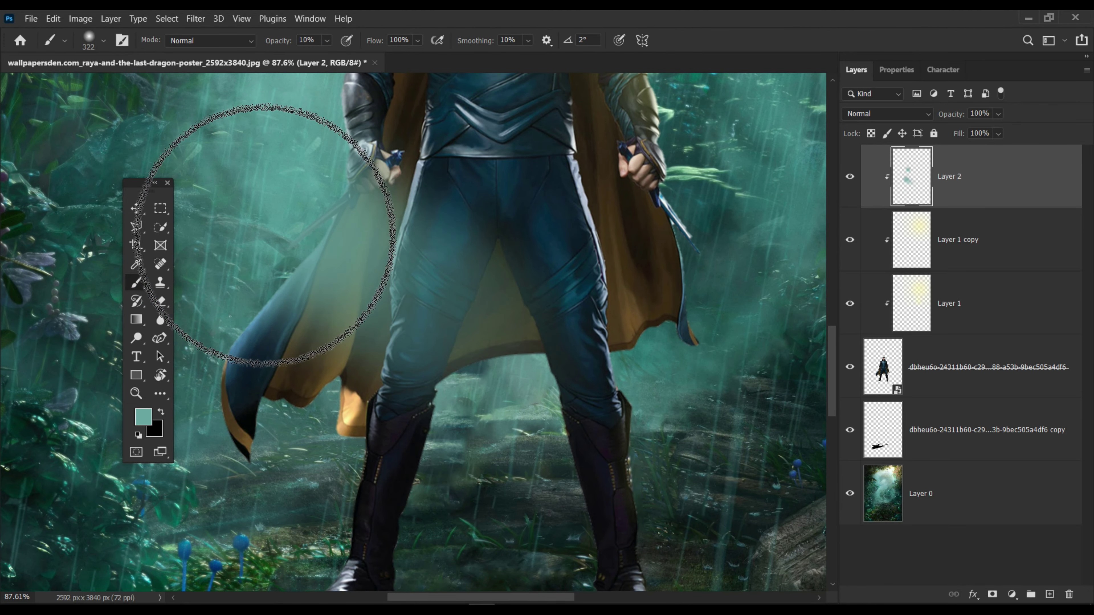
{"action": "key", "text": "bracketleft"}
{"action": "key", "text": "bracketleft"}
{"action": "key", "text": "bracketleft"}
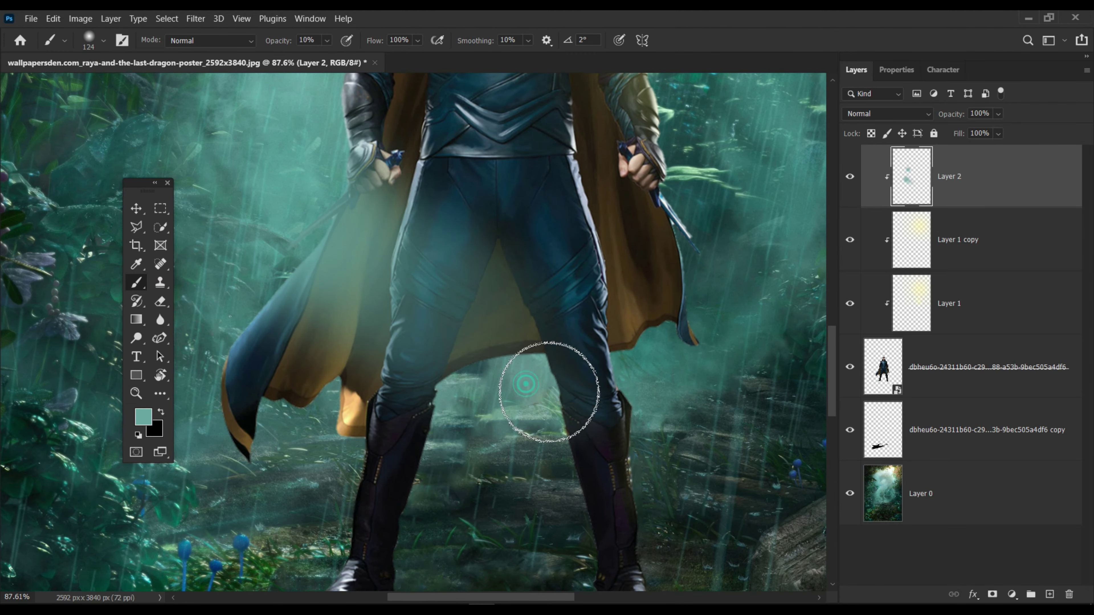
{"action": "left_click_drag", "start_coordinate": [512, 393], "coordinate": [579, 444]}
- Reduce the brush size to 193 px while inspecting the torso
{"action": "left_click", "coordinate": [104, 40]}
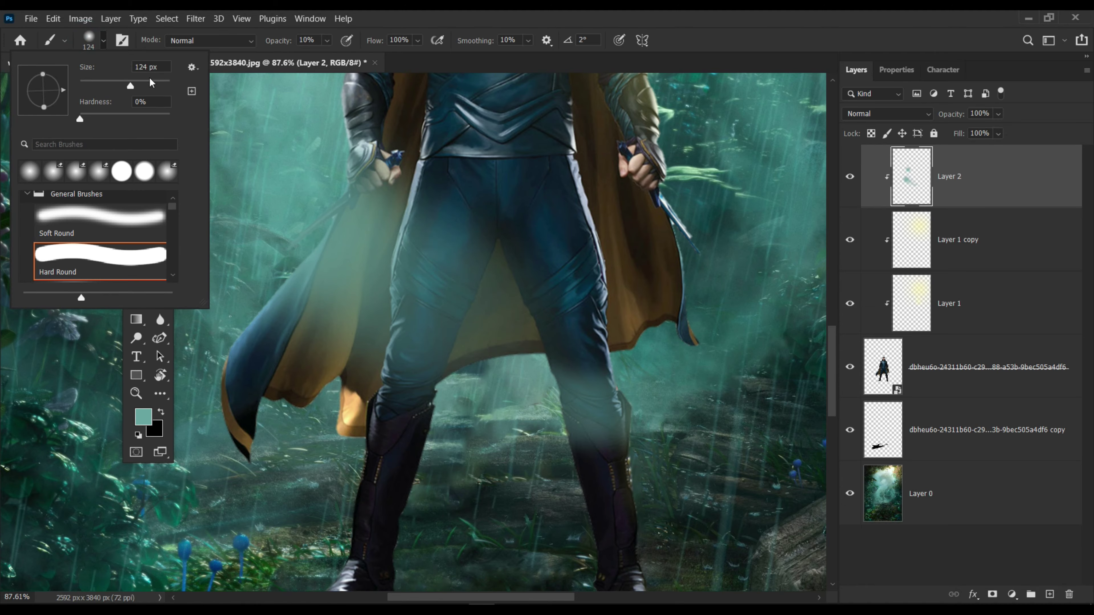
{"action": "key", "text": "Return"}
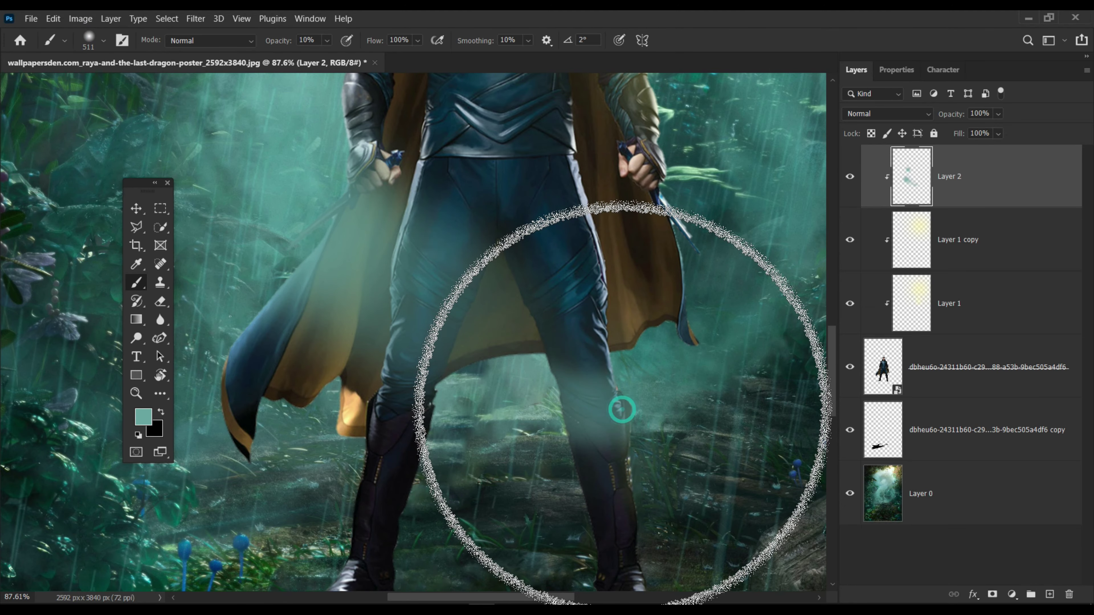
{"action": "mouse_move", "coordinate": [618, 408]}
{"action": "left_mouse_down"}
{"action": "mouse_move", "coordinate": [531, 412]}
{"action": "mouse_move", "coordinate": [612, 379]}
{"action": "left_mouse_up"}
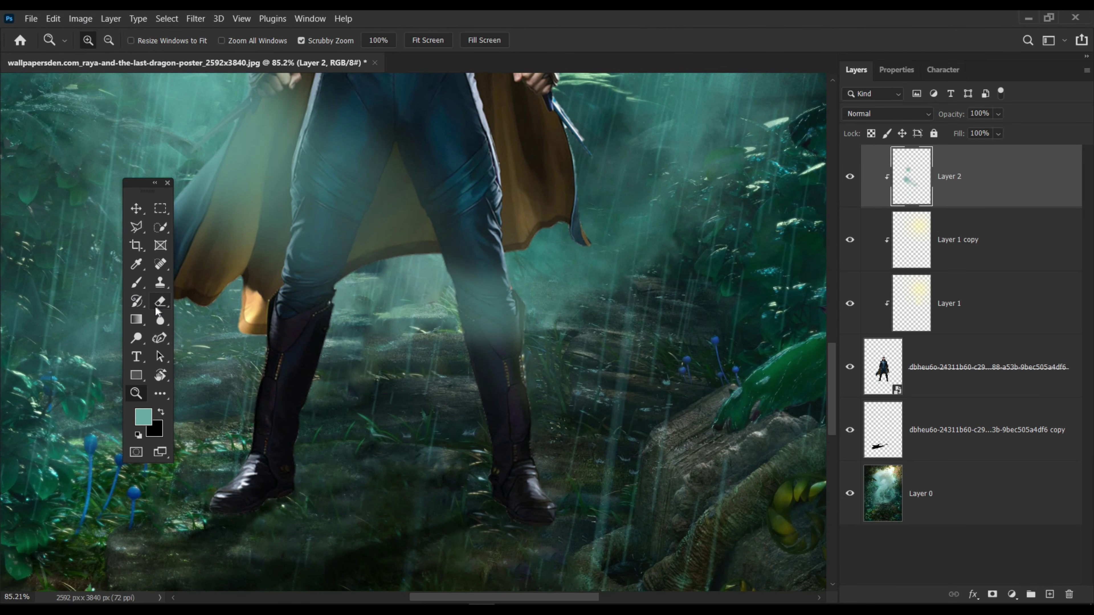
{"action": "key", "text": "b"}
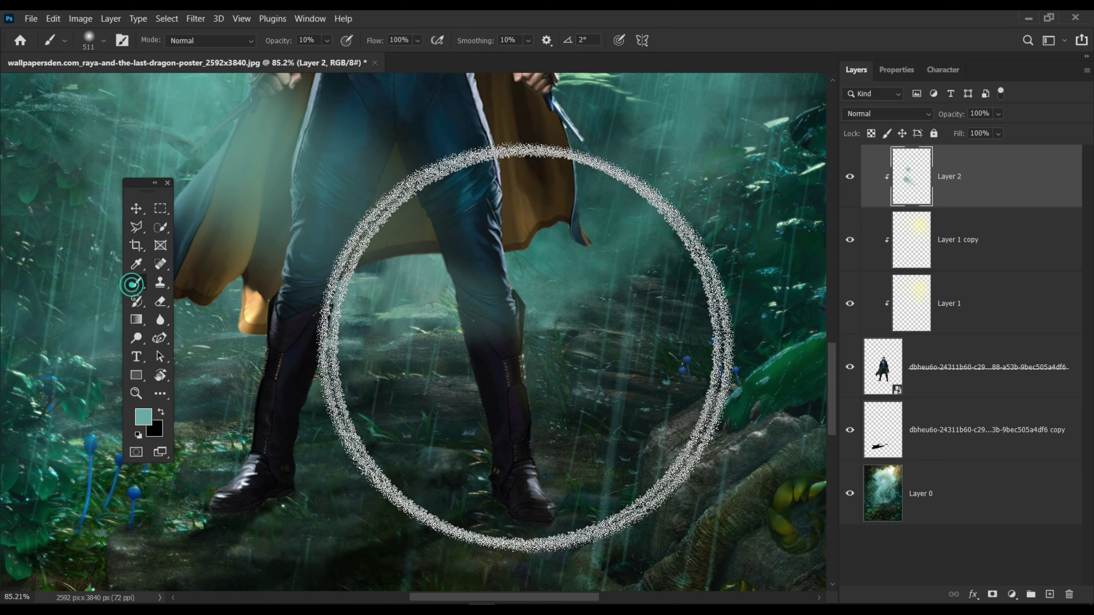
{"action": "key", "text": "z"}
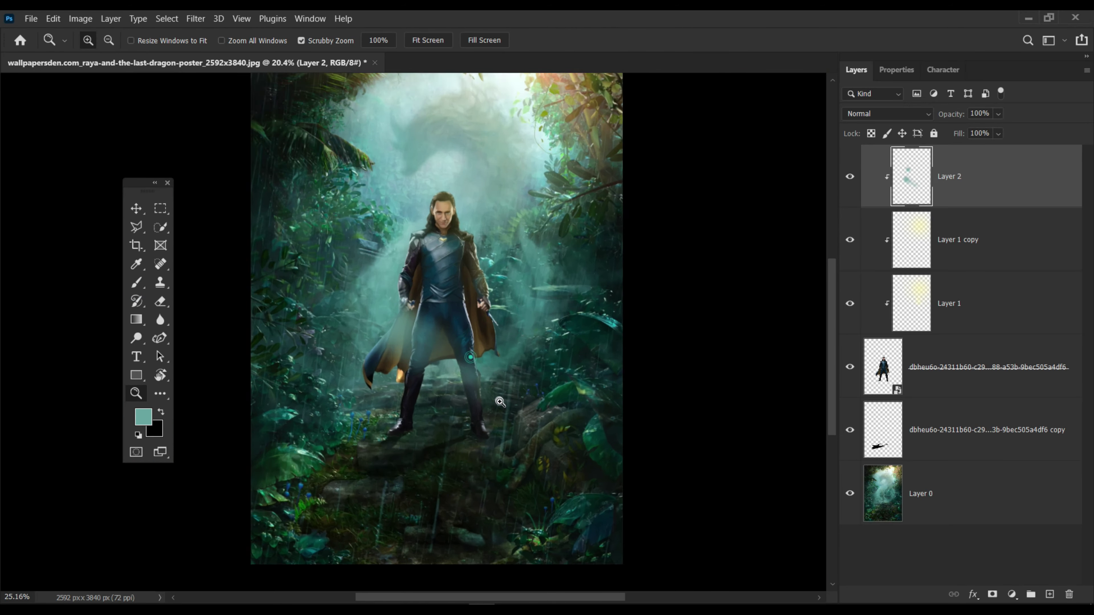
{"action": "left_click_drag", "start_coordinate": [523, 326], "coordinate": [508, 326]}
{"action": "left_click", "coordinate": [88, 40]}
{"action": "left_click_drag", "start_coordinate": [43, 91], "coordinate": [30, 91]}
{"action": "key", "text": "Return"}
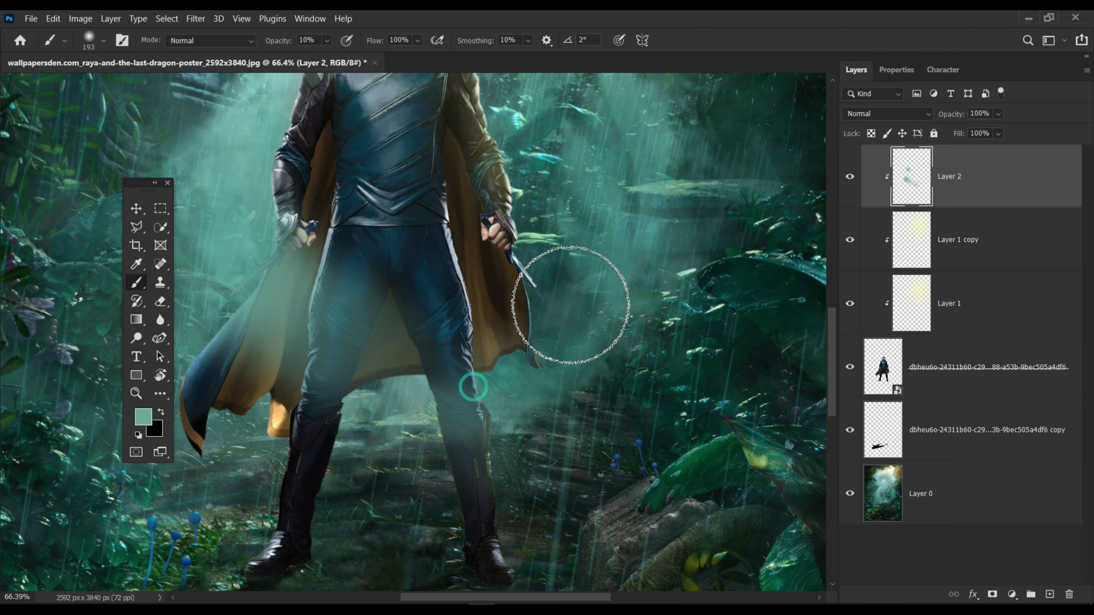
- Enlarge the eraser to 464 px and view the whole poster
{"action": "key", "text": "z"}
{"action": "left_click_drag", "start_coordinate": [479, 342], "coordinate": [422, 400]}
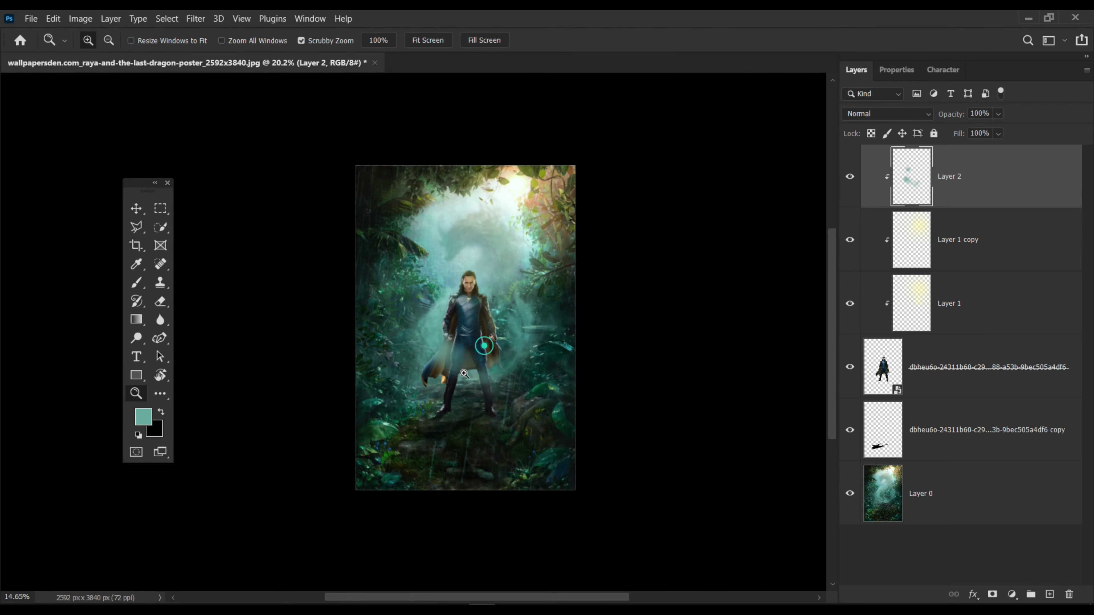
{"action": "left_click_drag", "start_coordinate": [440, 336], "coordinate": [460, 327]}
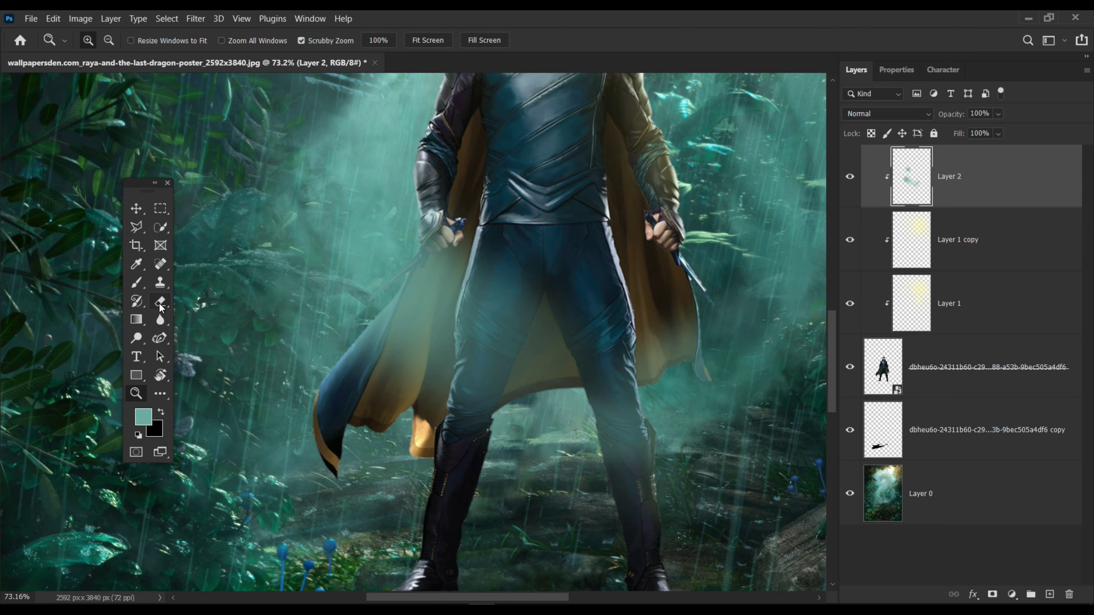
{"action": "left_click", "coordinate": [89, 41]}
{"action": "left_click_drag", "start_coordinate": [120, 85], "coordinate": [160, 86]}
{"action": "key", "text": "Return"}
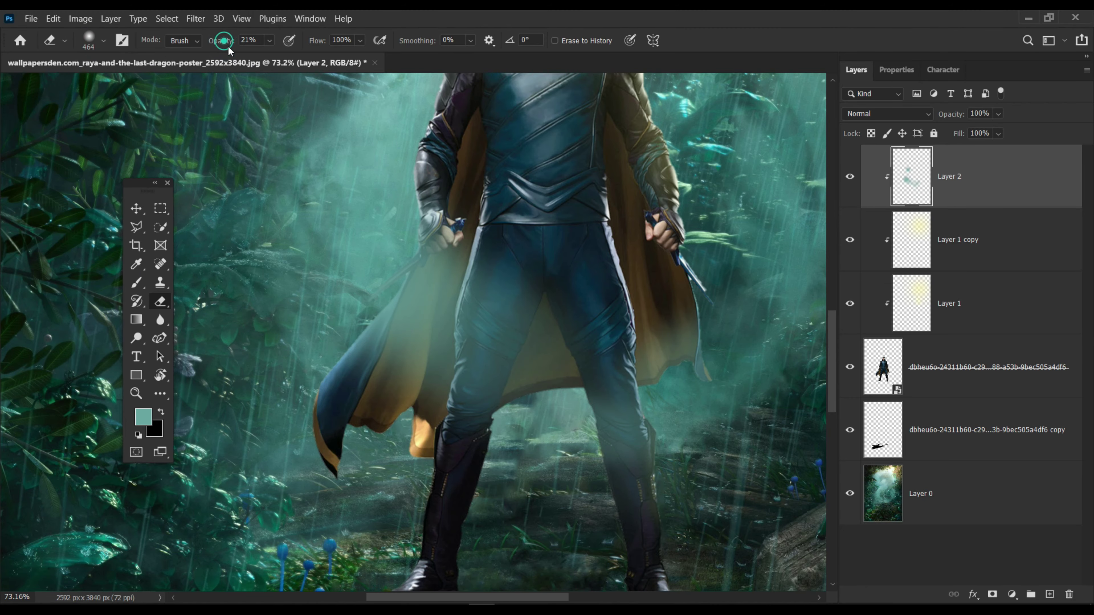
{"action": "key", "text": "z"}
{"action": "mouse_move", "coordinate": [457, 326]}
{"action": "left_mouse_down"}
{"action": "mouse_move", "coordinate": [450, 357]}
{"action": "mouse_move", "coordinate": [516, 353]}
{"action": "left_mouse_up"}
- Turn Layer 1's glow back on, add a layer above Layer 0 and dab a soft shadow
{"action": "left_click", "coordinate": [849, 304]}
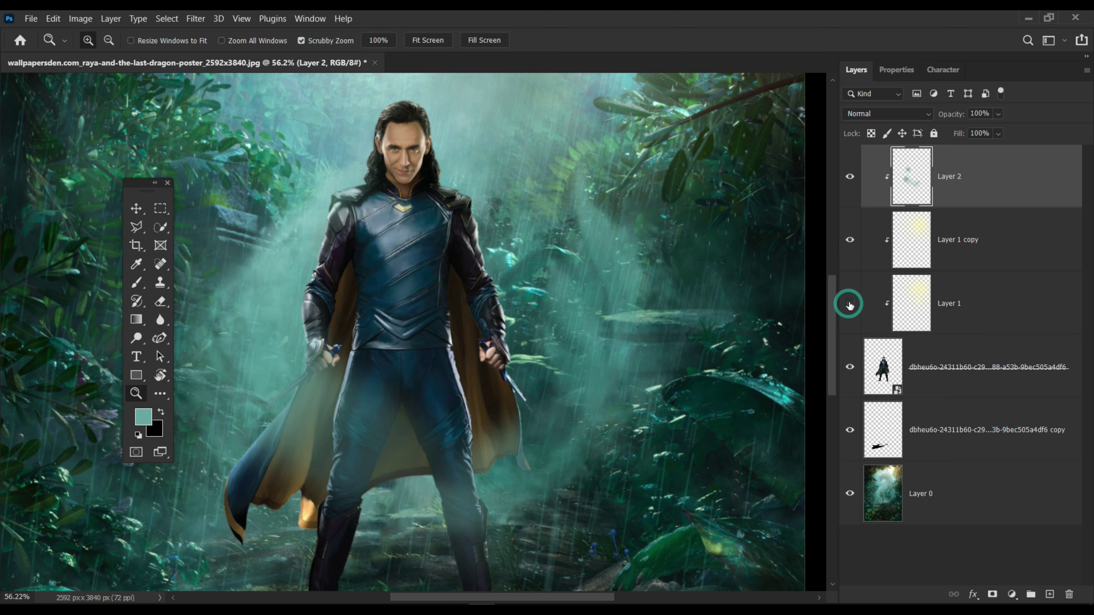
{"action": "left_click", "coordinate": [974, 306]}
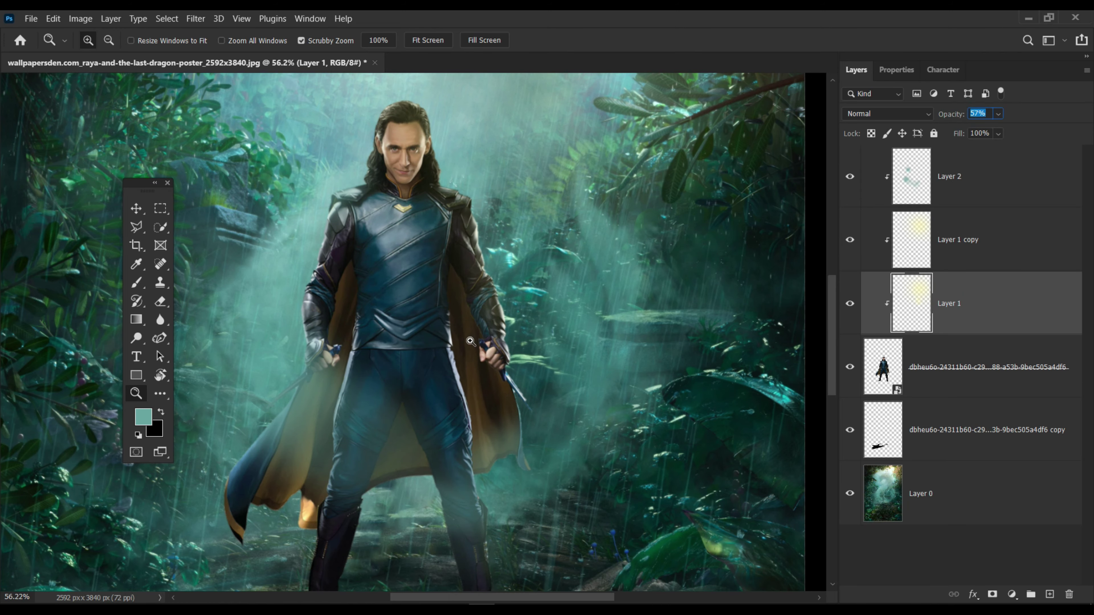
{"action": "mouse_move", "coordinate": [470, 342]}
{"action": "left_mouse_down"}
{"action": "mouse_move", "coordinate": [474, 435]}
{"action": "mouse_move", "coordinate": [432, 454]}
{"action": "left_mouse_up"}
{"action": "key", "text": "v"}
{"action": "left_click", "coordinate": [964, 491]}
{"action": "left_click", "coordinate": [1048, 595]}
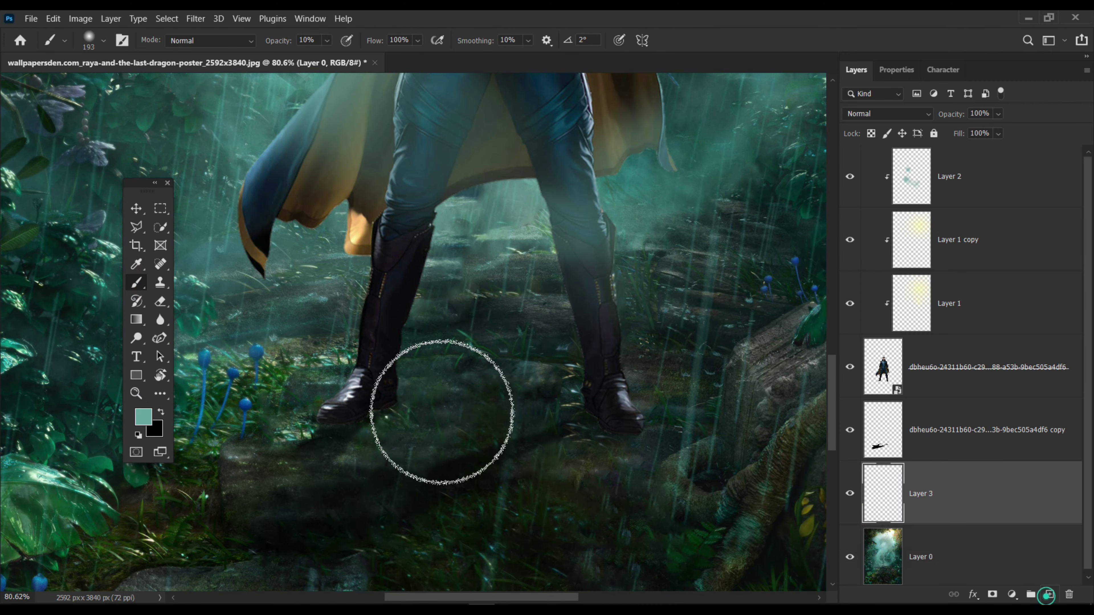
{"action": "left_click", "coordinate": [93, 37]}
{"action": "left_click", "coordinate": [442, 410]}
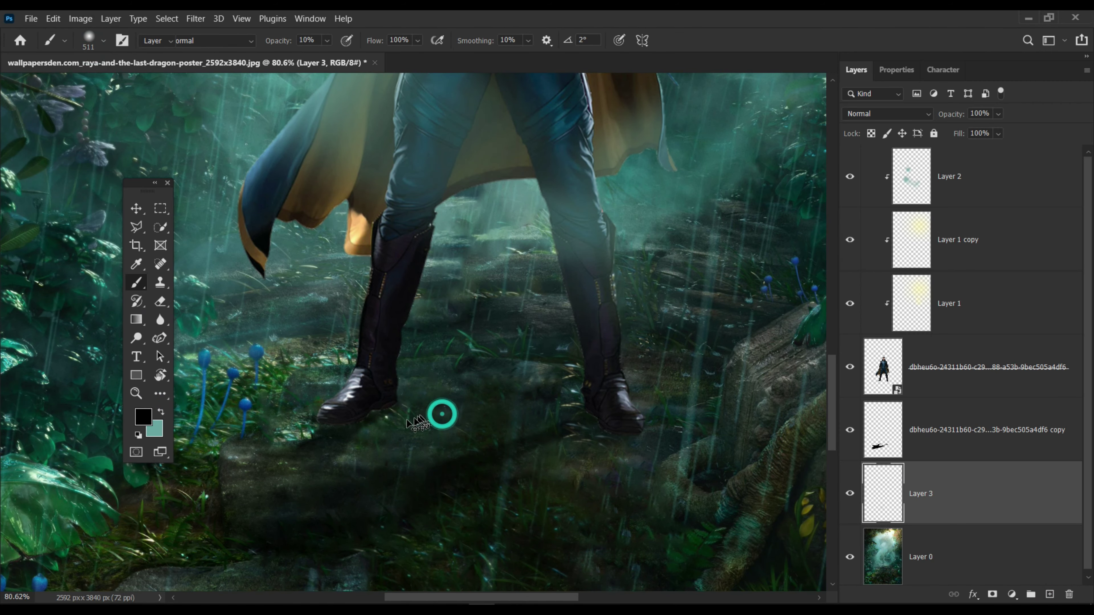
- Cancel the accidental transform, delete the shadow and dab a dark shadow between the feet
{"action": "scroll", "coordinate": [431, 316], "scroll_direction": "down", "scroll_amount": 3}
{"action": "key", "text": "ctrl+t"}
{"action": "key", "text": "Escape"}
{"action": "key", "text": "Delete"}
{"action": "left_click", "coordinate": [134, 273]}
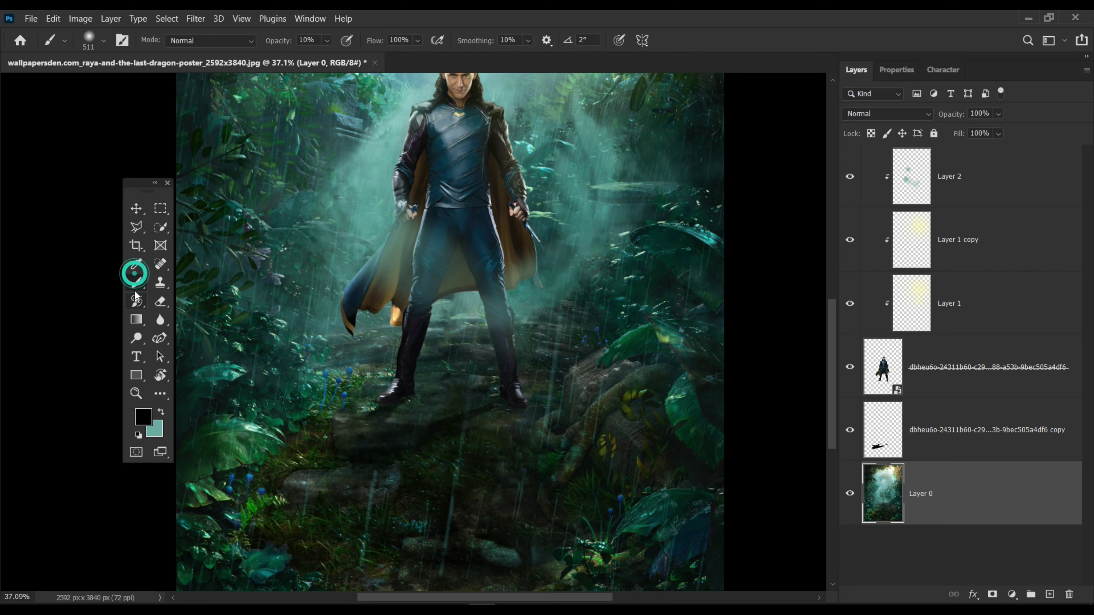
{"action": "left_click", "coordinate": [450, 383]}
- Add a fresh layer above Layer 0 and paint a dark shadow between the feet
{"action": "key", "text": "v"}
{"action": "left_click", "coordinate": [988, 468]}
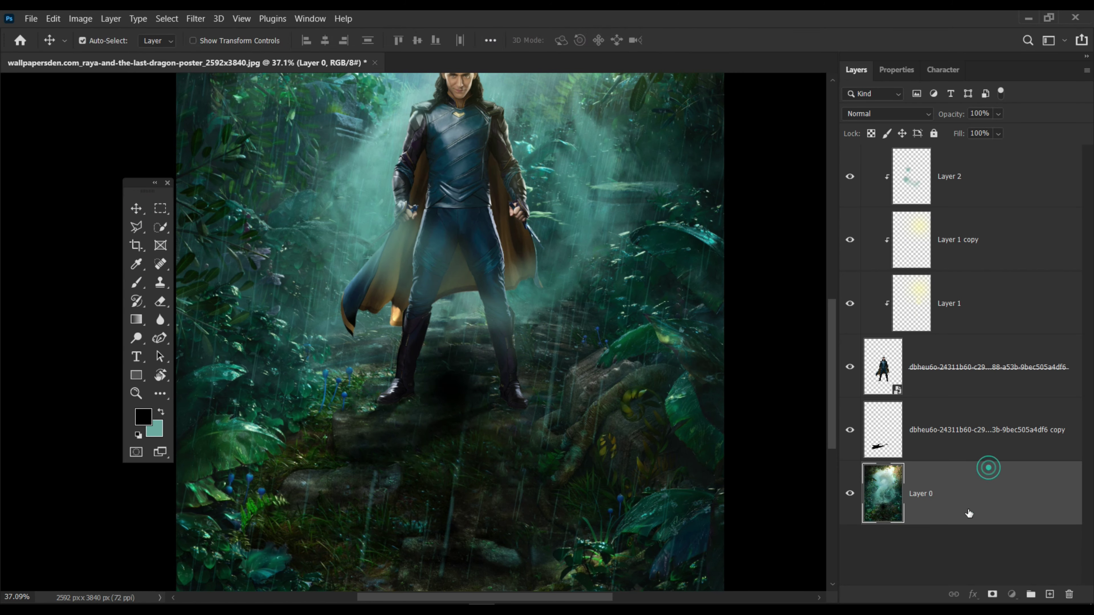
{"action": "left_click", "coordinate": [1050, 595]}
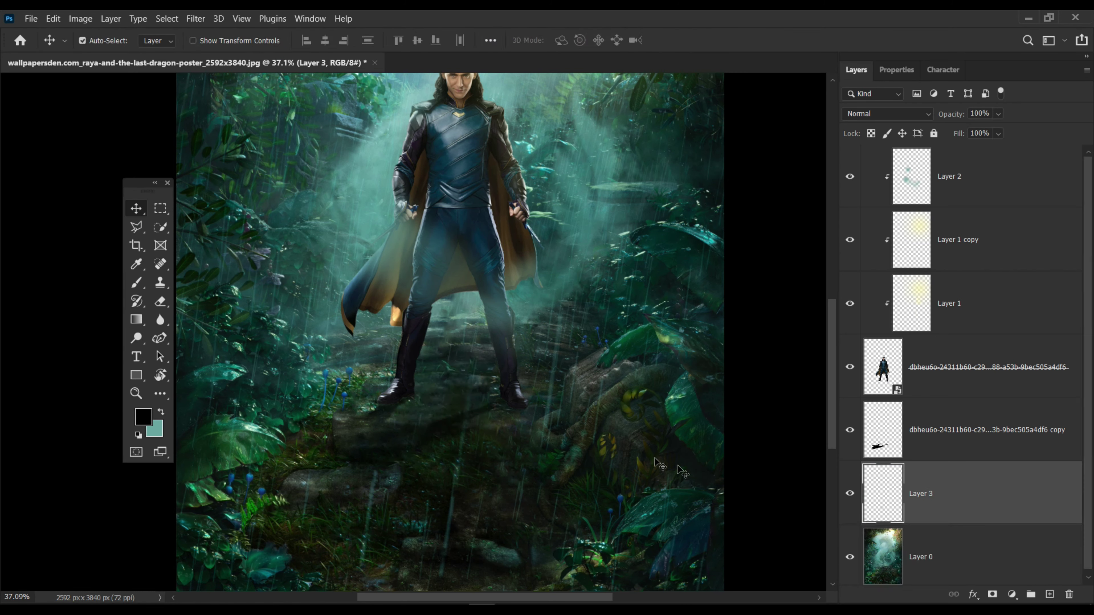
{"action": "left_click", "coordinate": [137, 283]}
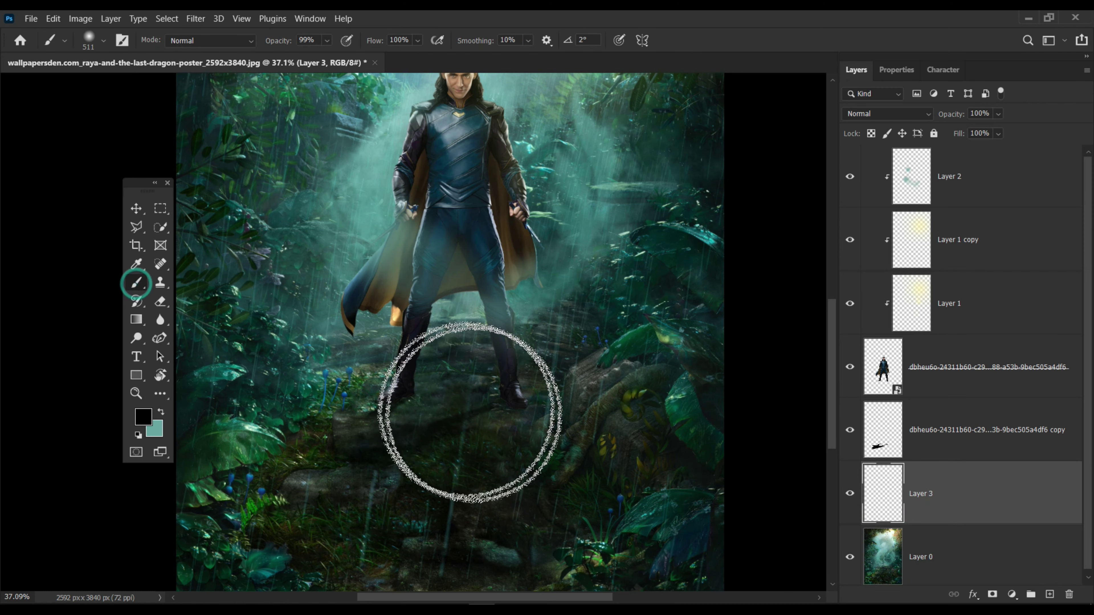
{"action": "left_click", "coordinate": [448, 390]}
- Squash the dark dab flat into a ground shadow under the boots
{"action": "key", "text": "v"}
{"action": "key", "text": "ctrl+t"}
{"action": "left_click_drag", "start_coordinate": [443, 315], "coordinate": [460, 395]}
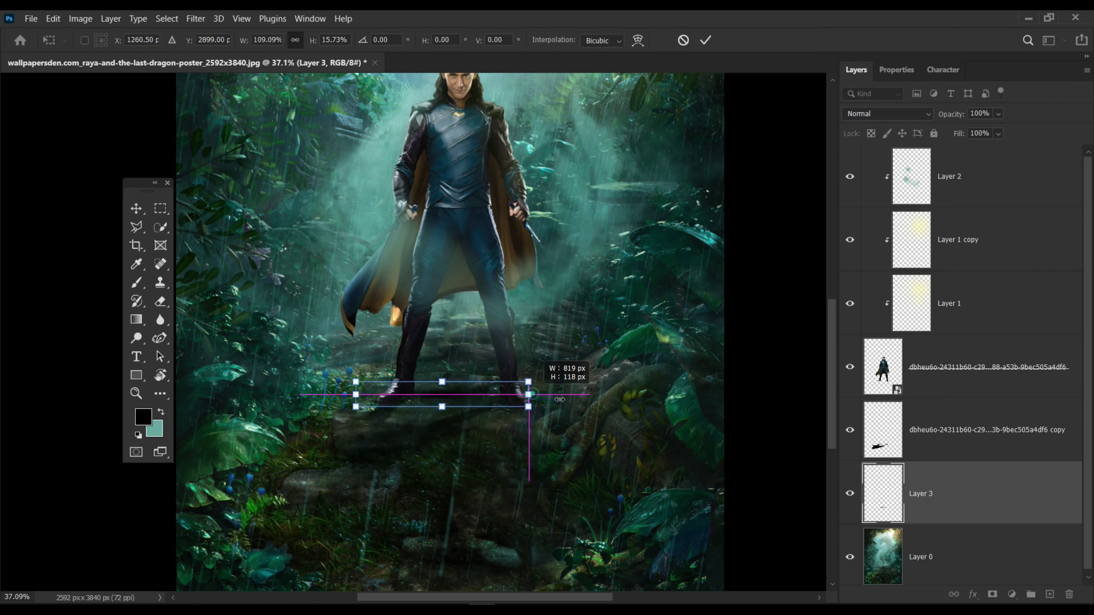
{"action": "key", "text": "Return"}
{"action": "key", "text": "z"}
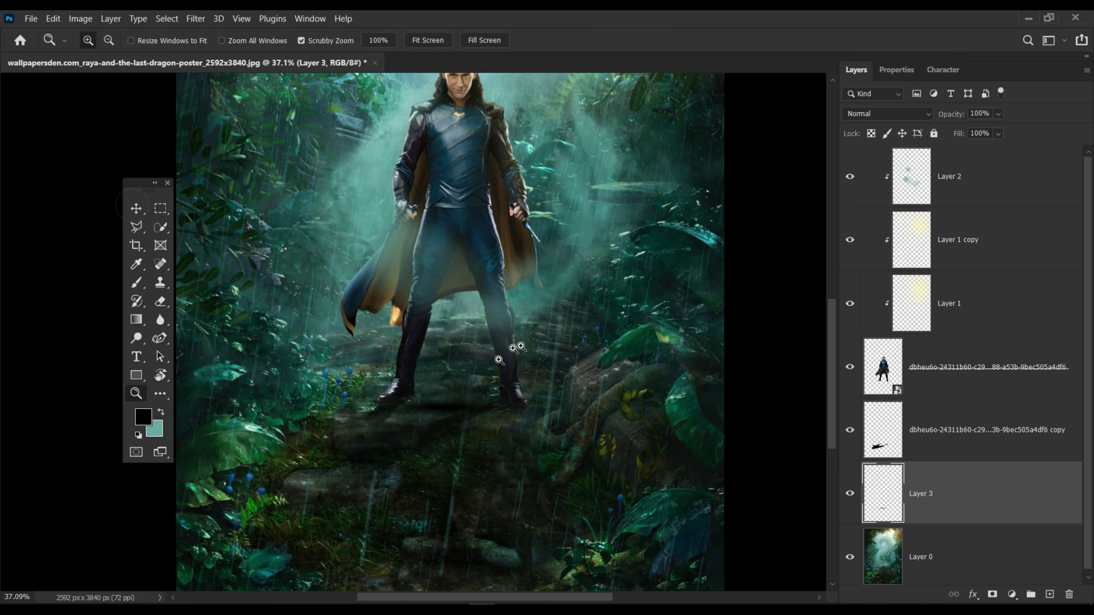
{"action": "left_click_drag", "start_coordinate": [499, 362], "coordinate": [456, 362]}
{"action": "left_click", "coordinate": [420, 388]}
- Make the shadow under the boots taller and view the whole poster
{"action": "key", "text": "ctrl+t"}
{"action": "left_click_drag", "start_coordinate": [481, 401], "coordinate": [491, 362]}
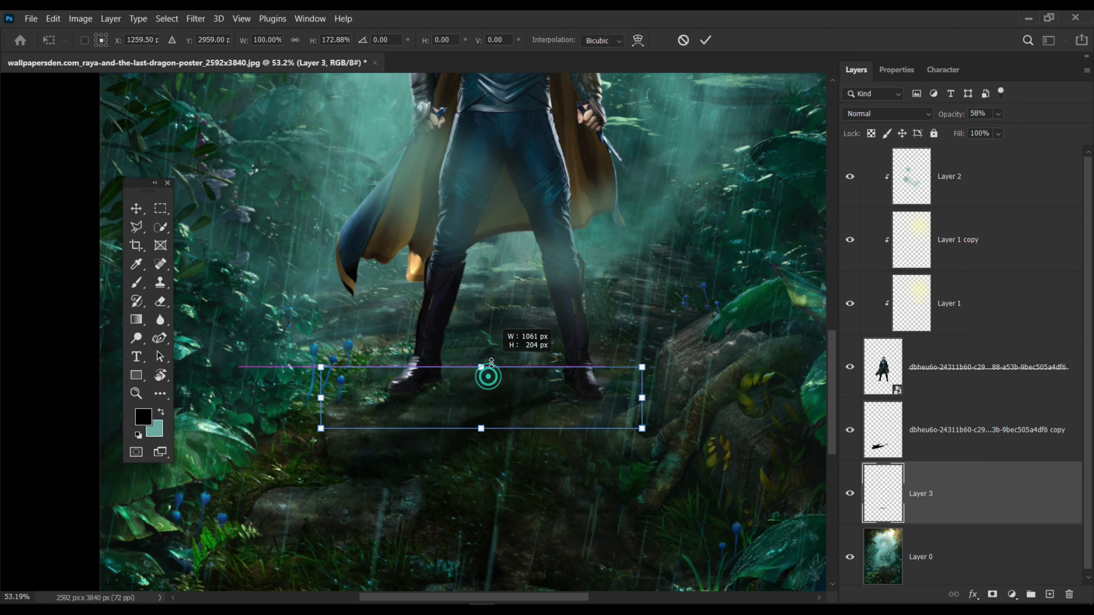
{"action": "key", "text": "Return"}
{"action": "key", "text": "z"}
{"action": "left_click_drag", "start_coordinate": [500, 448], "coordinate": [449, 448]}
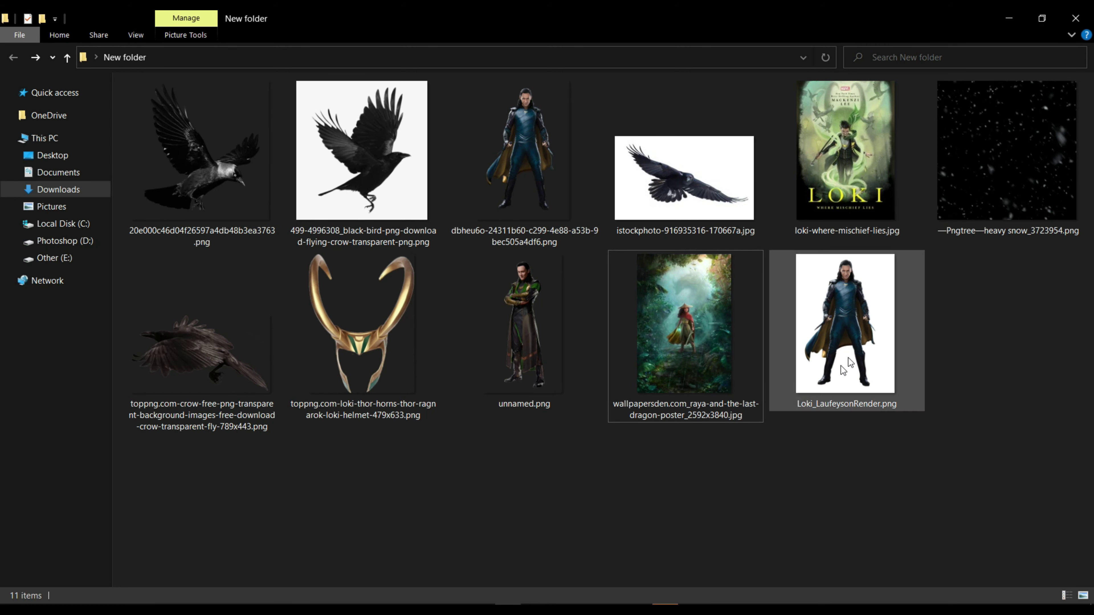
- Place the heavy snow image on top in Screen mode, scaled to cover the poster
{"action": "mouse_move", "coordinate": [999, 142]}
{"action": "left_mouse_down"}
{"action": "mouse_move", "coordinate": [488, 599]}
{"action": "mouse_move", "coordinate": [465, 345]}
{"action": "left_mouse_up"}
{"action": "key", "text": "Return"}
{"action": "left_click_drag", "start_coordinate": [1002, 489], "coordinate": [874, 149]}
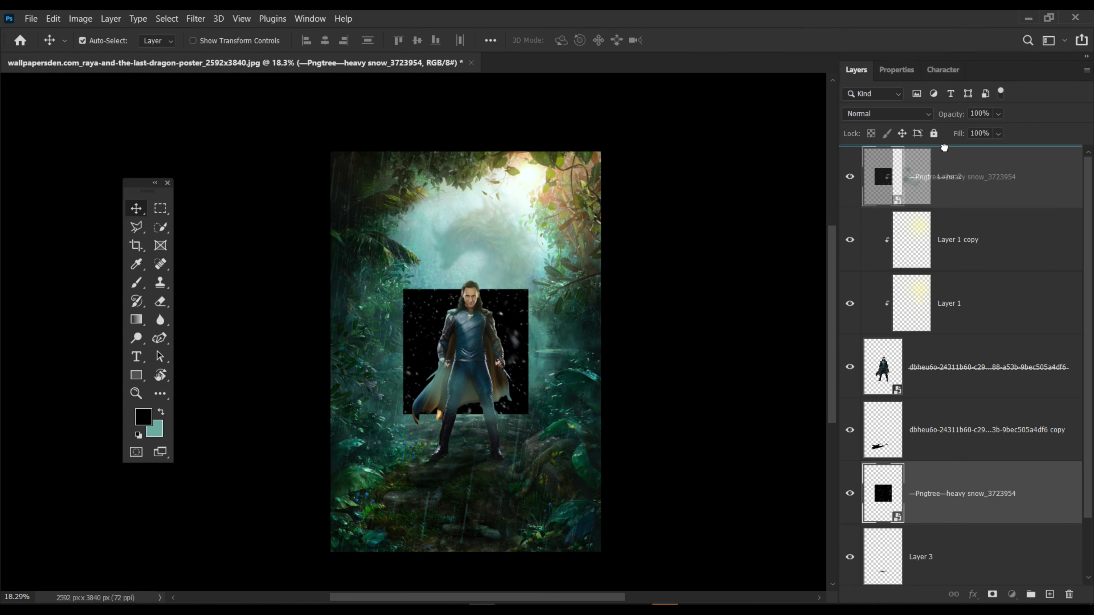
{"action": "left_click", "coordinate": [871, 113]}
{"action": "left_click", "coordinate": [859, 236]}
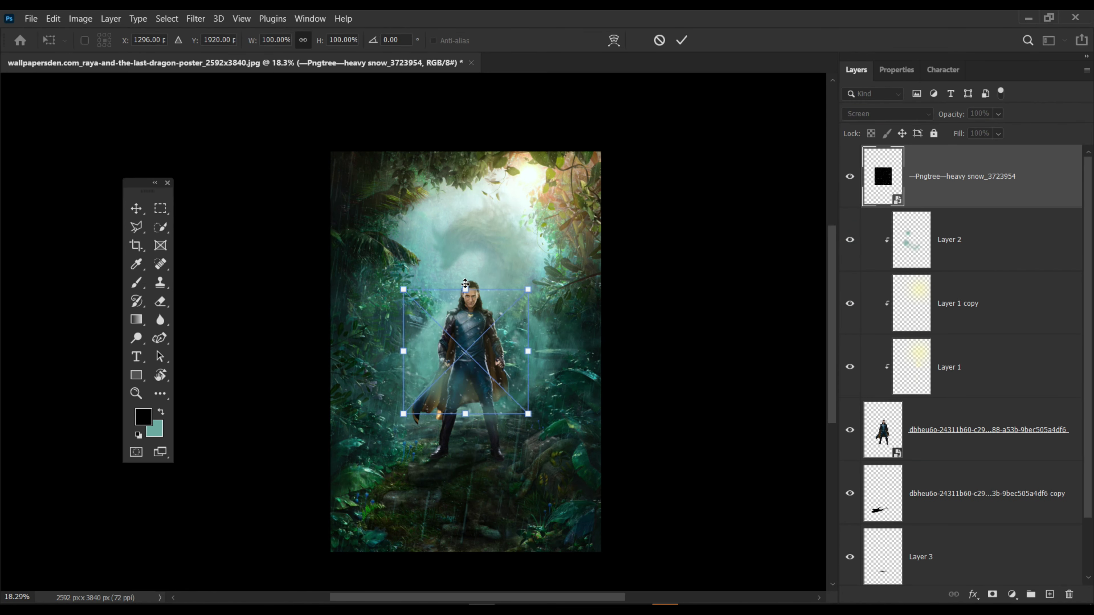
{"action": "left_click_drag", "start_coordinate": [465, 283], "coordinate": [466, 214]}
{"action": "right_click", "coordinate": [469, 323]}
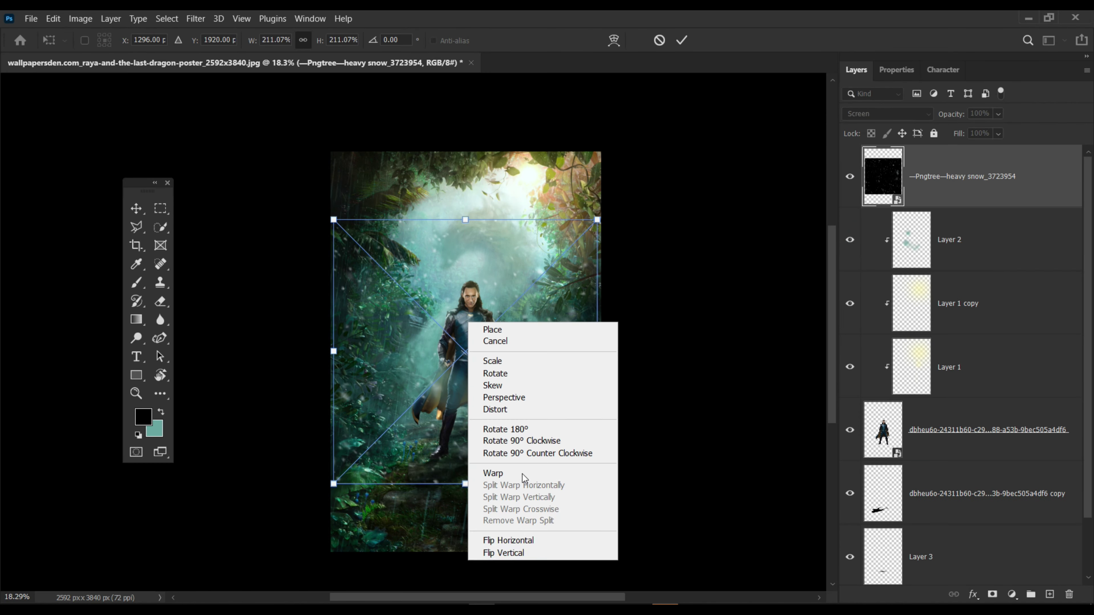
{"action": "left_click", "coordinate": [507, 541]}
- Apply Motion Blur to the snow at angle 73 and distance 351
{"action": "left_click", "coordinate": [136, 209]}
{"action": "left_click", "coordinate": [196, 19]}
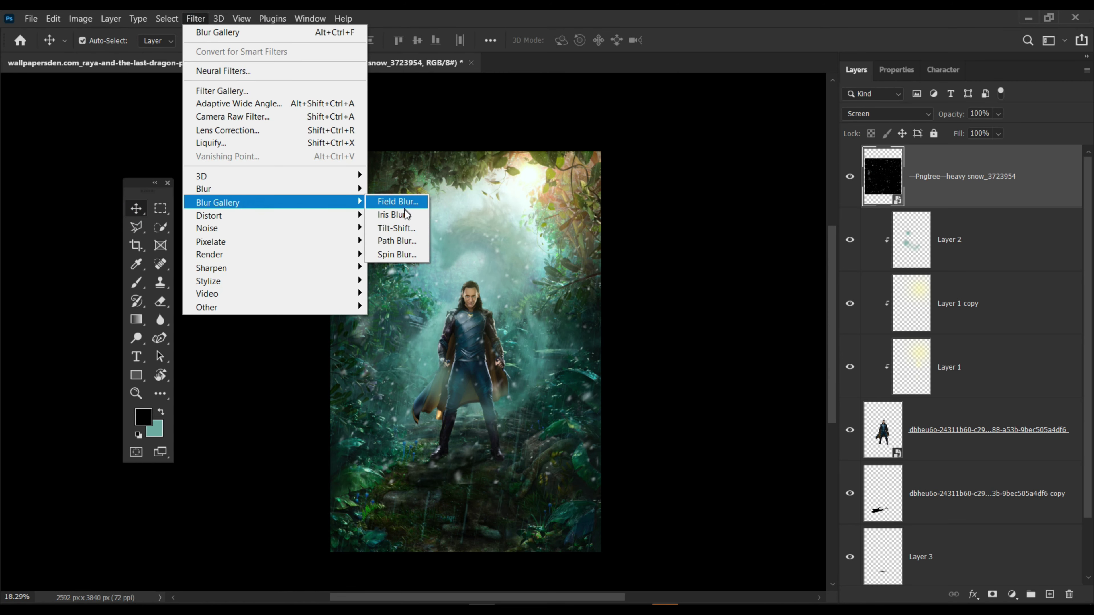
{"action": "mouse_move", "coordinate": [256, 189]}
{"action": "left_click", "coordinate": [402, 268]}
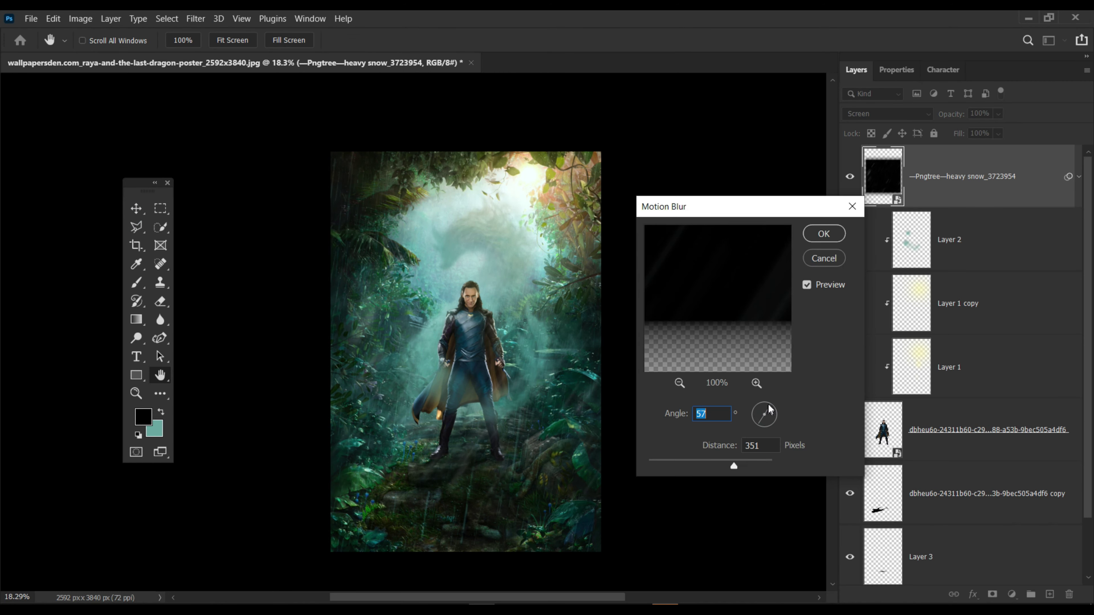
{"action": "left_click_drag", "start_coordinate": [769, 411], "coordinate": [770, 405]}
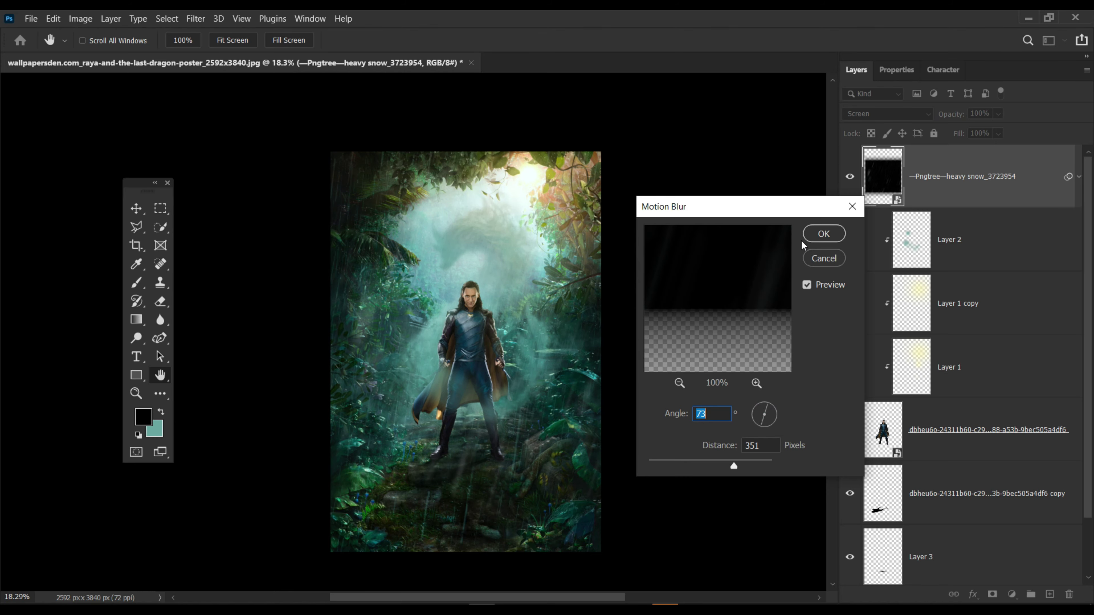
{"action": "left_click", "coordinate": [809, 237]}
- Check the rain on the full poster and duplicate it into three copies
{"action": "key", "text": "z"}
{"action": "scroll", "coordinate": [474, 302], "scroll_direction": "up", "scroll_amount": 3}
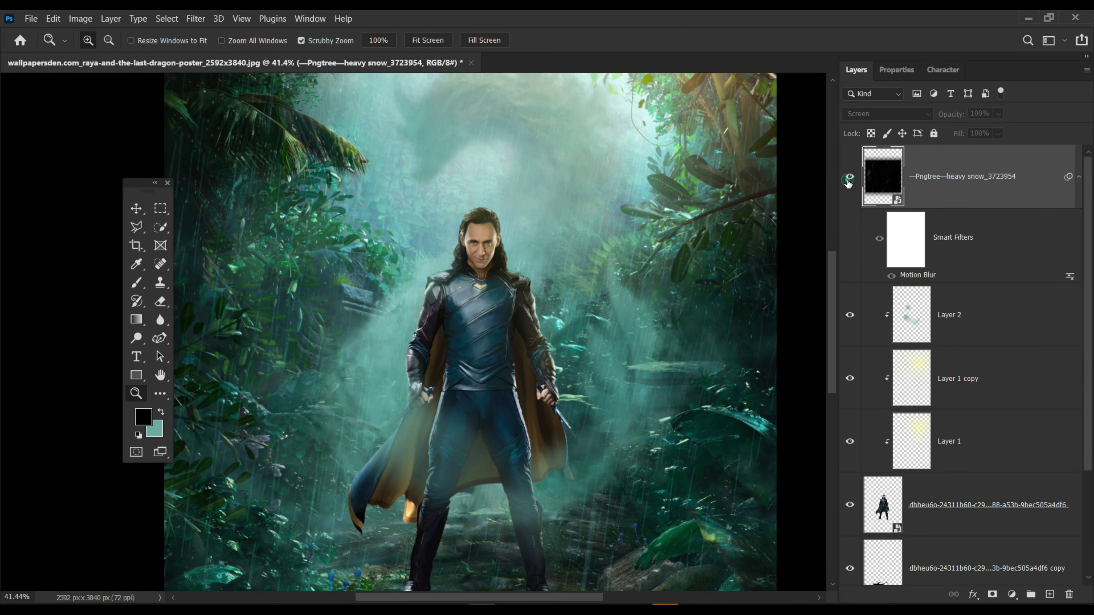
{"action": "key", "text": "ctrl+minus"}
{"action": "left_click", "coordinate": [850, 179]}
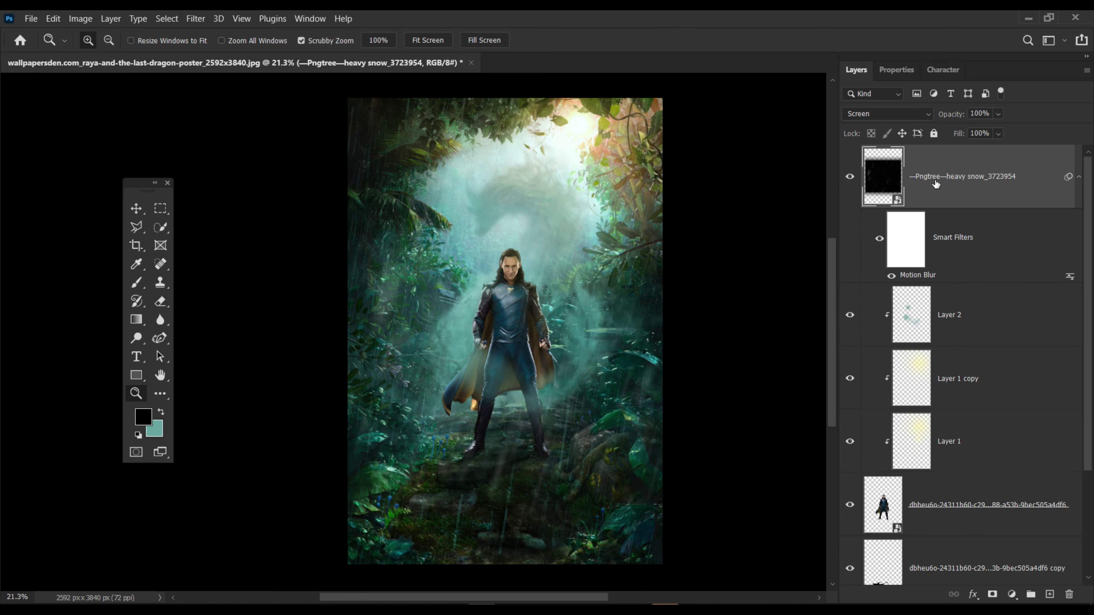
{"action": "key", "text": "ctrl+j"}
{"action": "key", "text": "ctrl+j"}
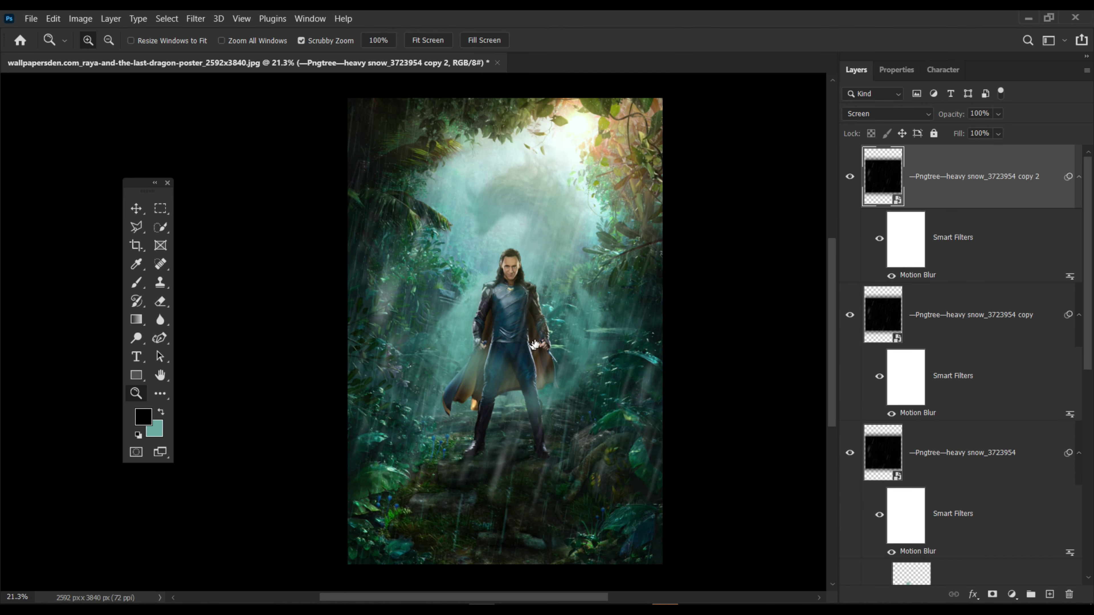
{"action": "left_click", "coordinate": [517, 393]}
{"action": "scroll", "coordinate": [542, 400], "scroll_direction": "down", "scroll_amount": 1}
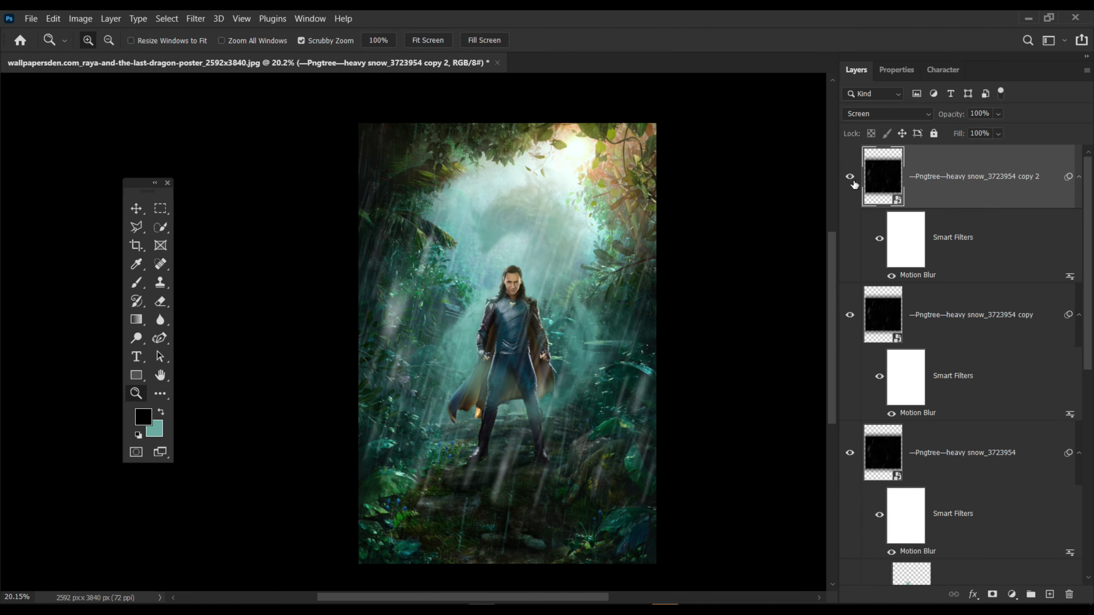
- Rotate the rain about 12° and combine it into one Screen-mode smart object clipped to Layer 2
{"action": "key", "text": "ctrl+t"}
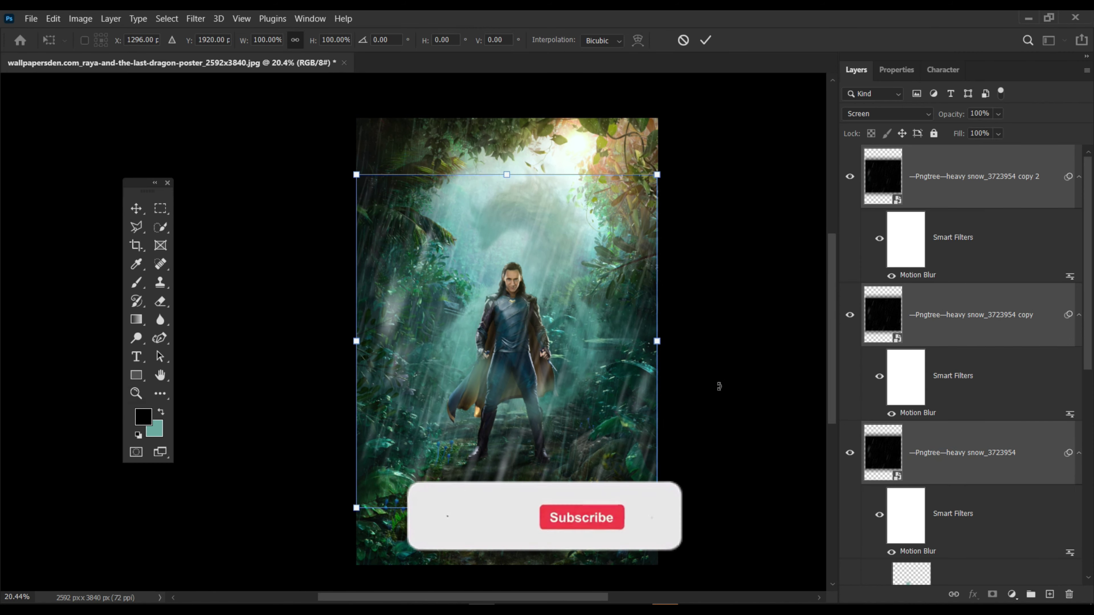
{"action": "left_click_drag", "start_coordinate": [718, 384], "coordinate": [738, 343]}
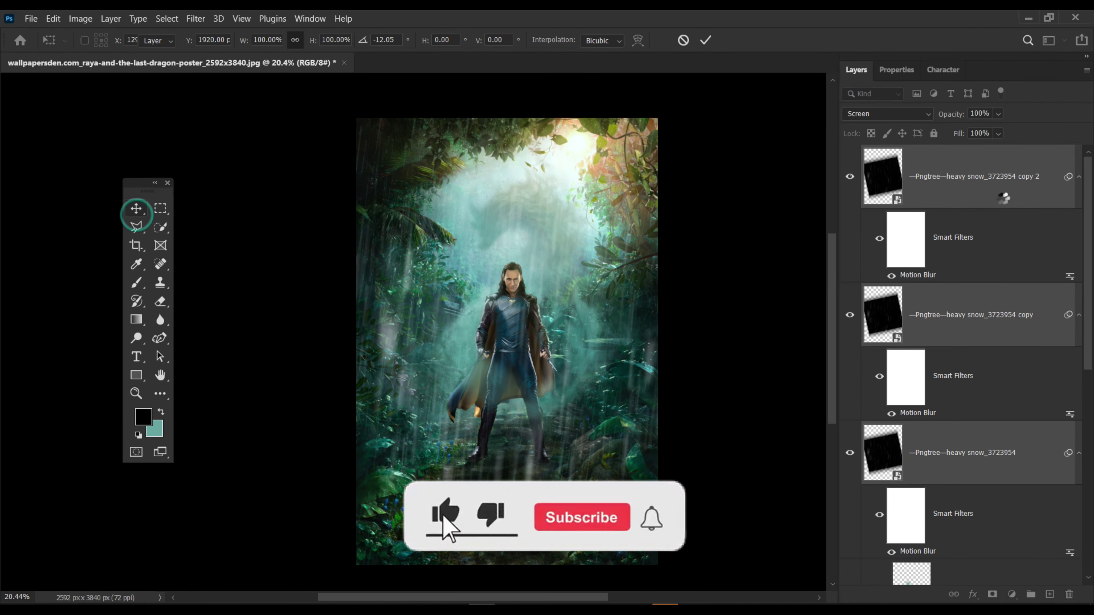
{"action": "left_click", "coordinate": [136, 209]}
{"action": "right_click", "coordinate": [1015, 310]}
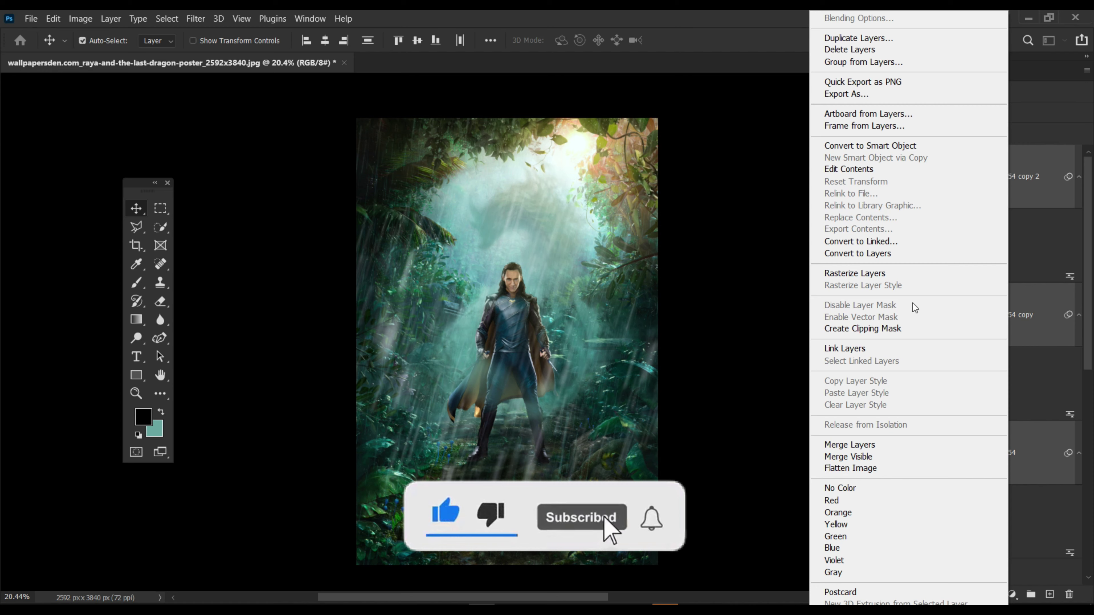
{"action": "left_click", "coordinate": [869, 148]}
{"action": "left_click", "coordinate": [887, 113]}
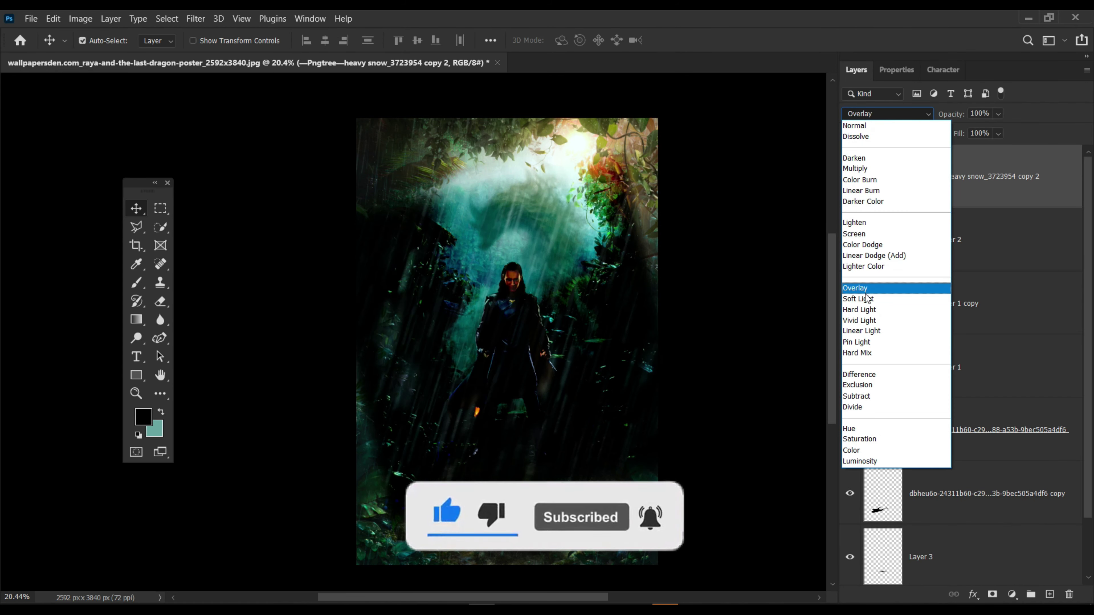
{"action": "left_click", "coordinate": [855, 233]}
{"action": "left_click", "coordinate": [884, 210], "text": "alt"}
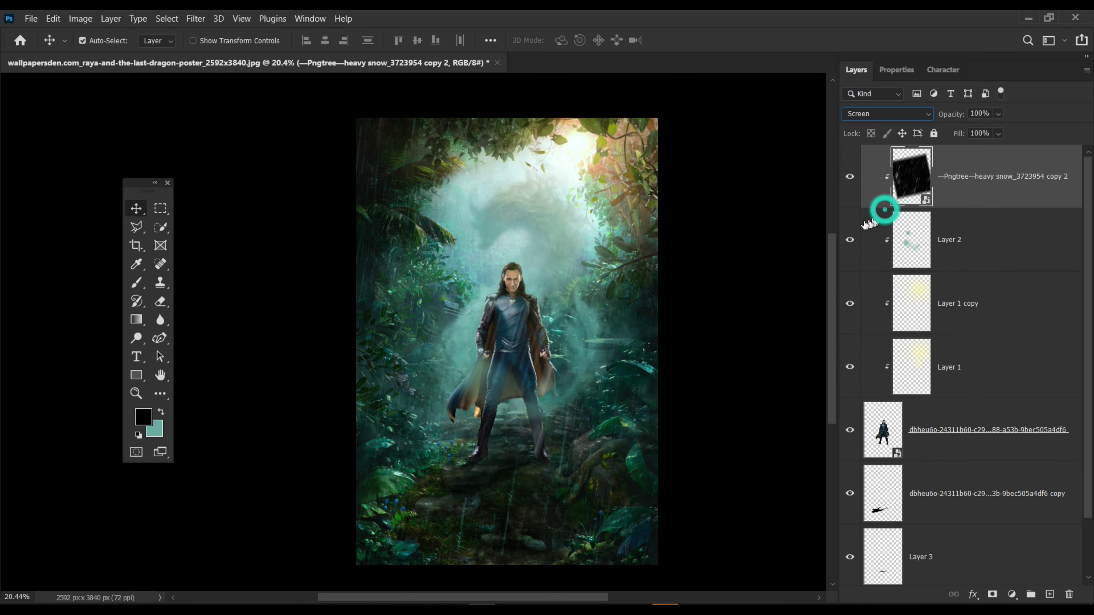
- Rotate the rain layer slightly and shrink it from its corner
{"action": "scroll", "coordinate": [526, 420], "scroll_direction": "up", "scroll_amount": 3}
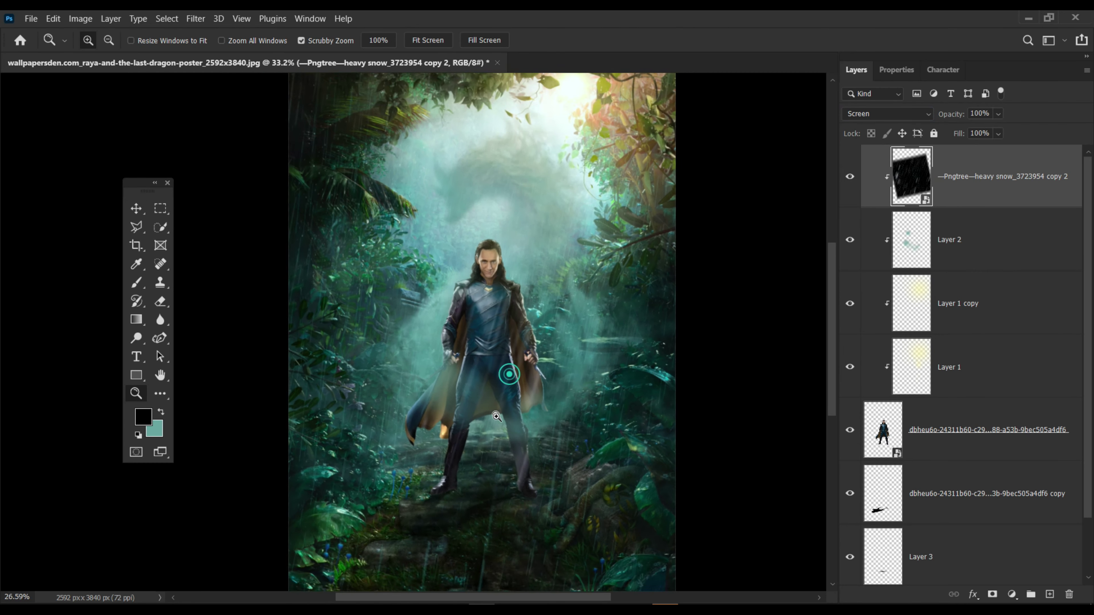
{"action": "key", "text": "ctrl+t"}
{"action": "mouse_move", "coordinate": [718, 349]}
{"action": "left_mouse_down"}
{"action": "mouse_move", "coordinate": [765, 333]}
{"action": "mouse_move", "coordinate": [757, 317]}
{"action": "left_mouse_up"}
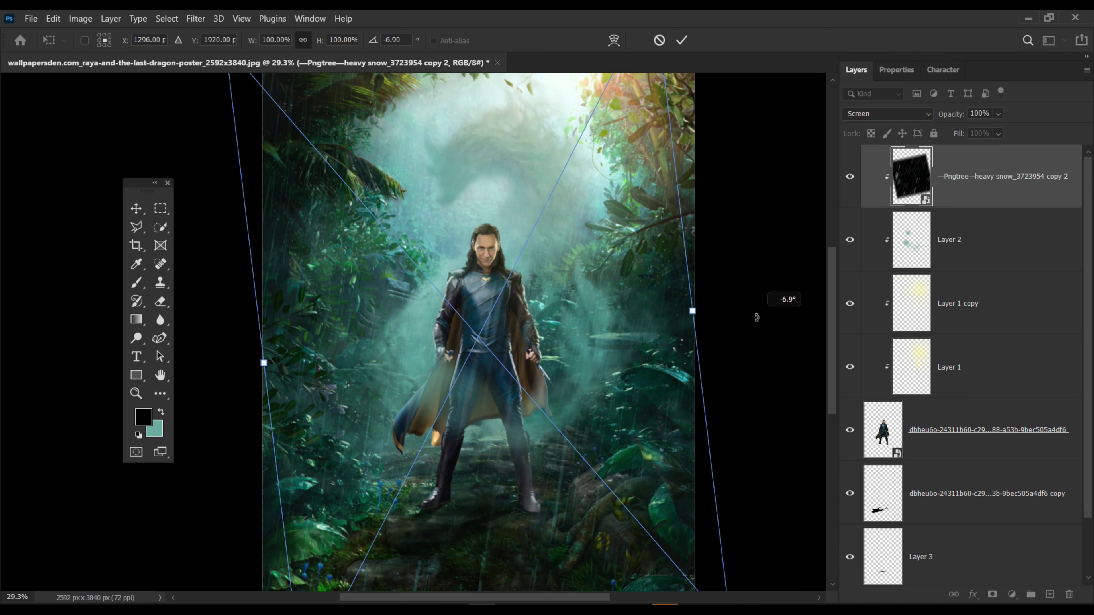
{"action": "scroll", "coordinate": [498, 294], "scroll_direction": "down", "scroll_amount": 3}
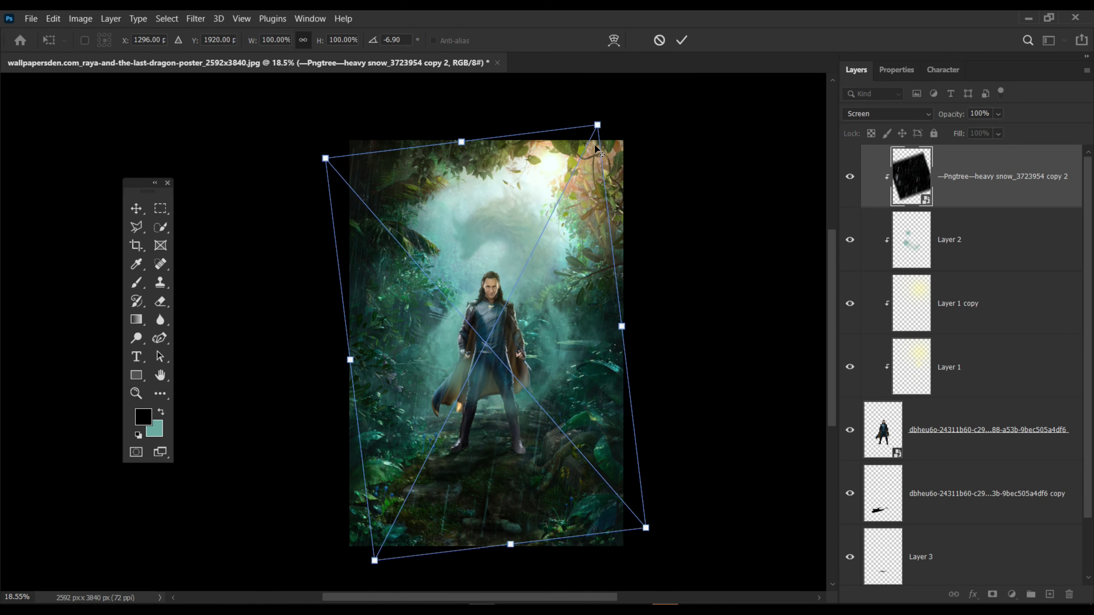
{"action": "left_click_drag", "start_coordinate": [599, 121], "coordinate": [571, 175]}
{"action": "key", "text": "Return"}
{"action": "key", "text": "z"}
{"action": "mouse_move", "coordinate": [494, 266]}
{"action": "left_mouse_down"}
{"action": "mouse_move", "coordinate": [560, 382]}
{"action": "mouse_move", "coordinate": [507, 374]}
{"action": "left_mouse_up"}
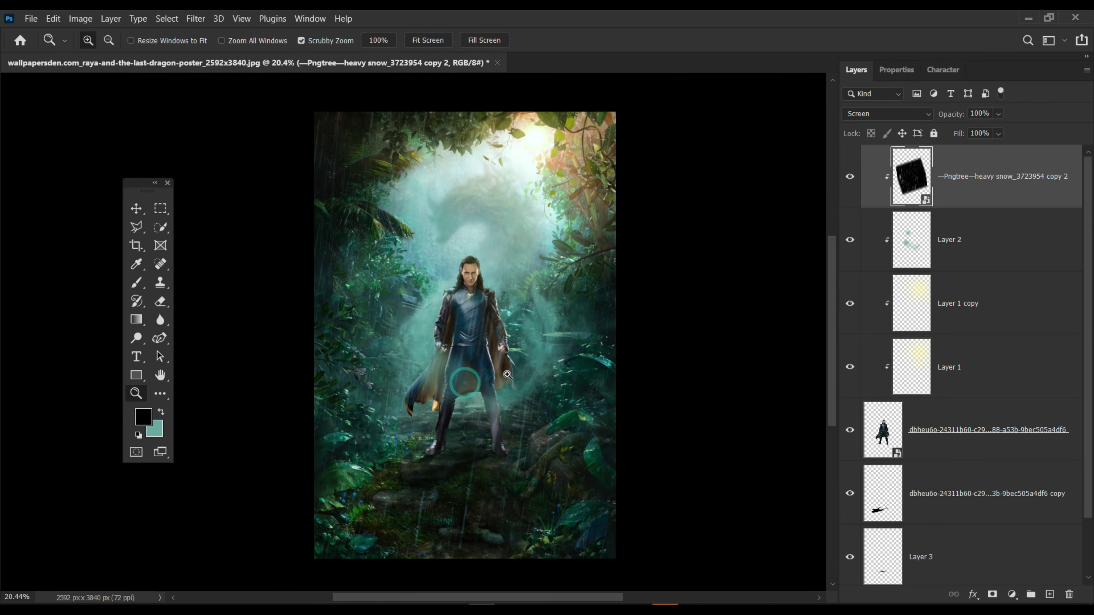
- Unclip the rain, widen it to about 152% and fade it to 51% opacity
{"action": "left_click", "coordinate": [870, 211], "text": "alt"}
{"action": "key", "text": "ctrl+t"}
{"action": "left_click_drag", "start_coordinate": [615, 340], "coordinate": [694, 338]}
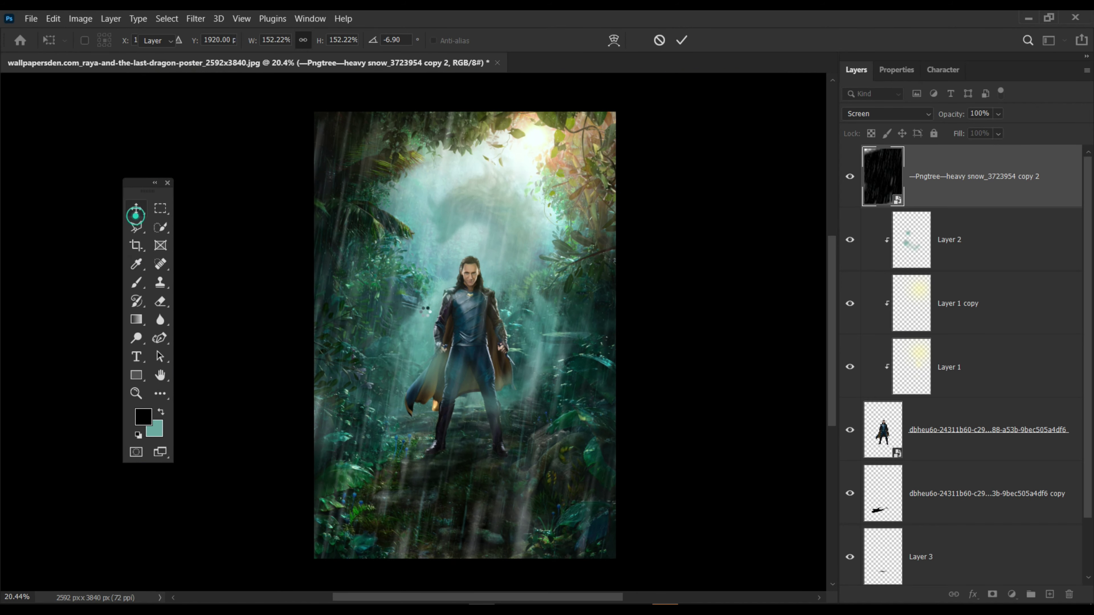
{"action": "left_click", "coordinate": [135, 215]}
{"action": "left_click_drag", "start_coordinate": [964, 118], "coordinate": [955, 114]}
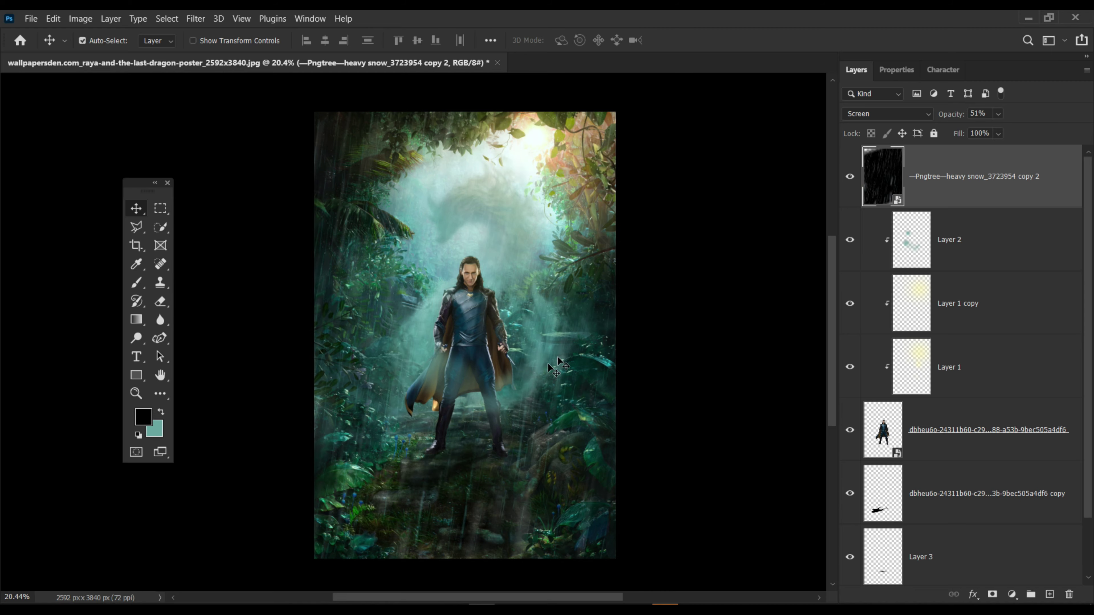
- Place the golden horned Loki helmet image into the poster
{"action": "key", "text": "z"}
{"action": "left_click_drag", "start_coordinate": [456, 332], "coordinate": [380, 321]}
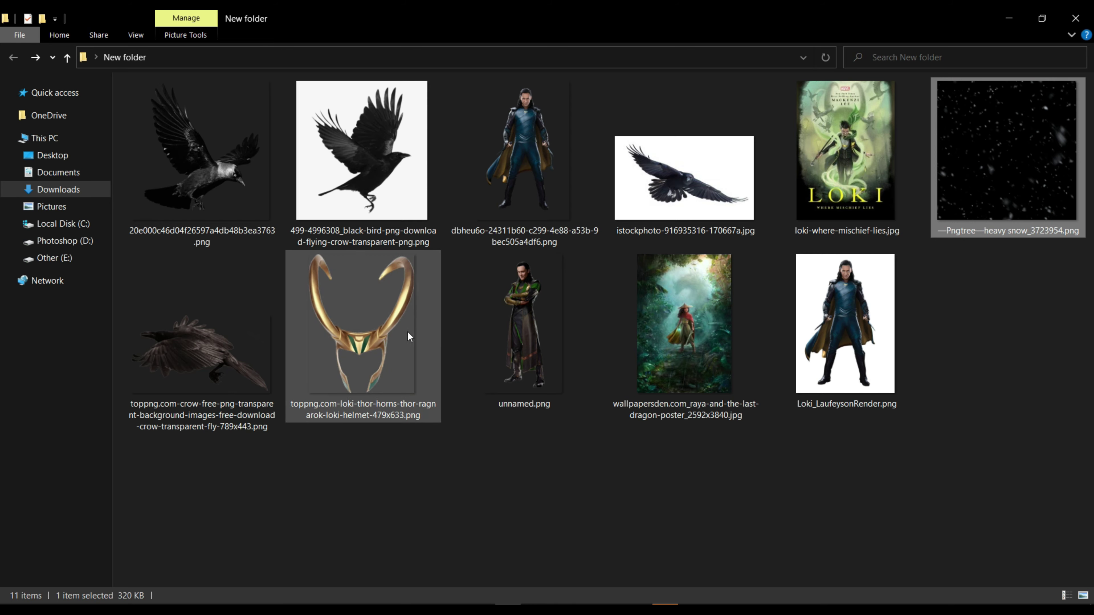
{"action": "left_click", "coordinate": [337, 348]}
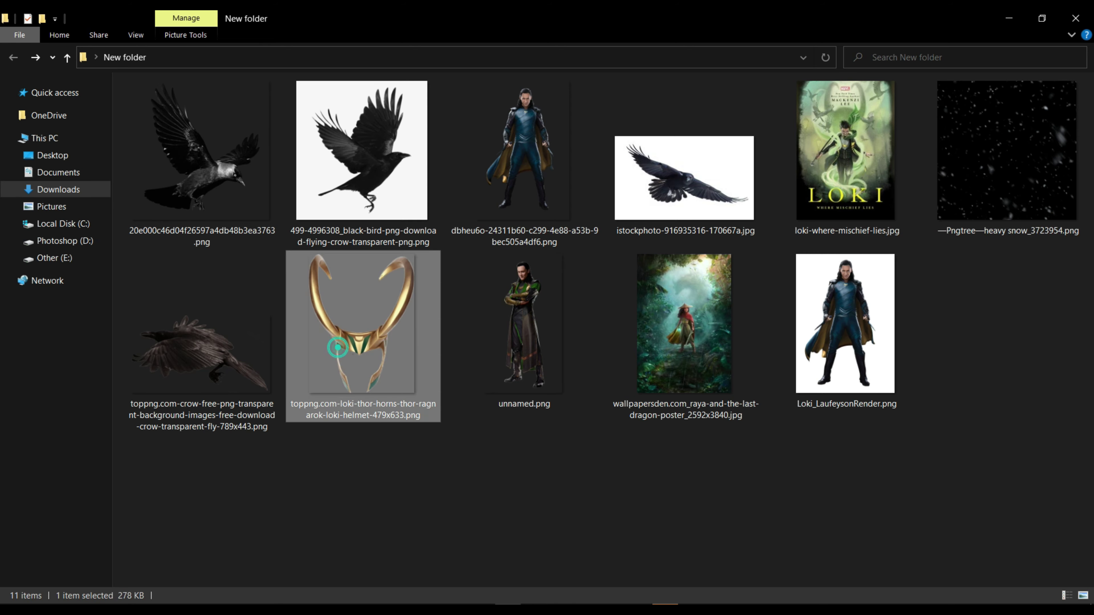
{"action": "left_click_drag", "start_coordinate": [337, 347], "coordinate": [43, 301]}
{"action": "left_click", "coordinate": [130, 204]}
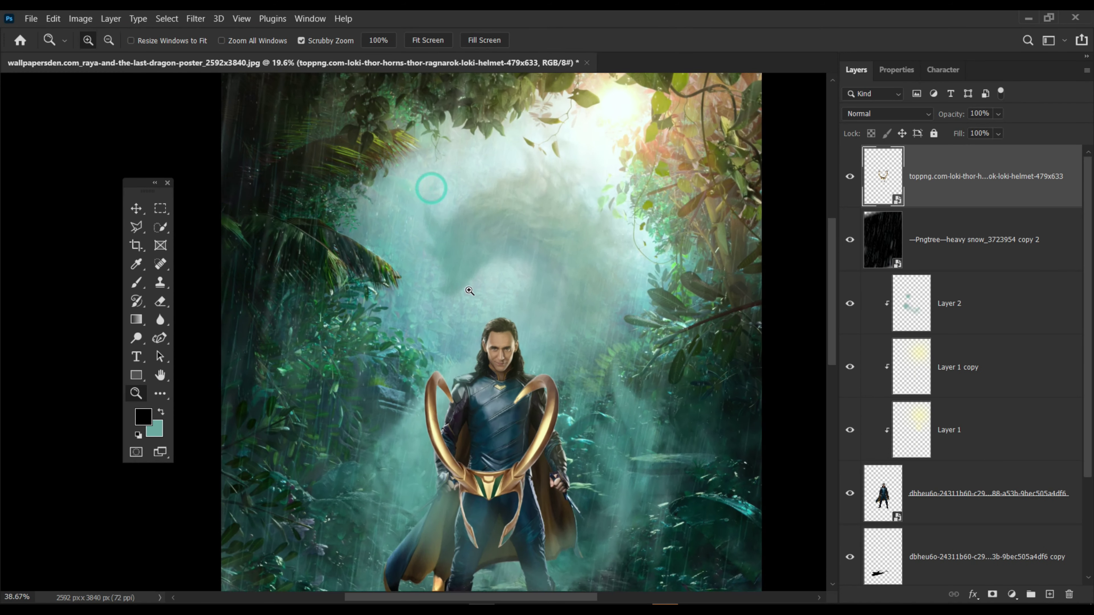
{"action": "scroll", "coordinate": [481, 310], "scroll_direction": "up", "scroll_amount": 5}
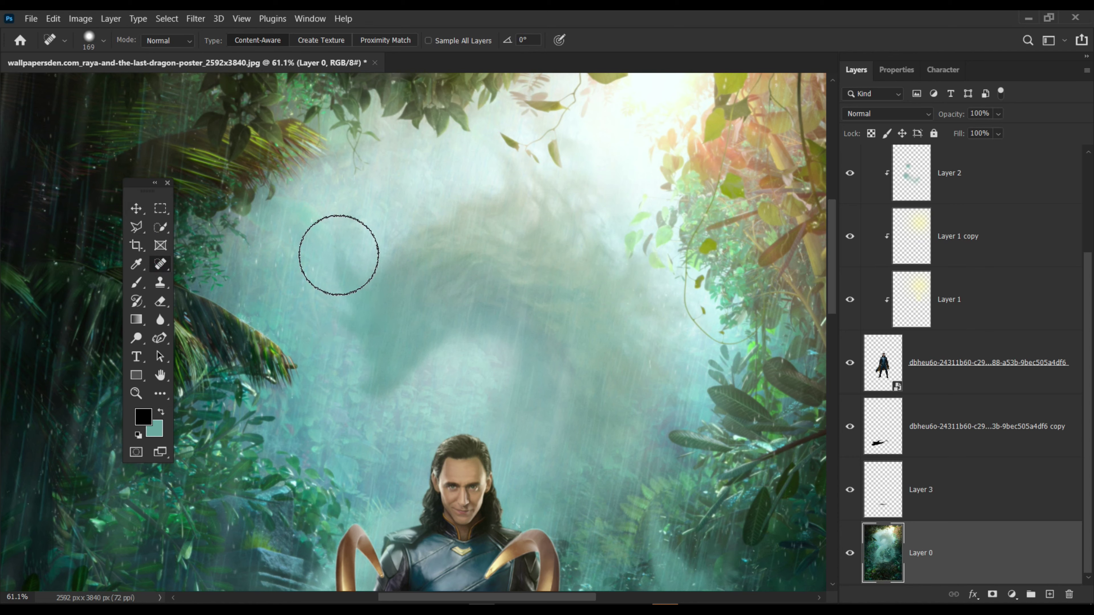
- Heal away the faint dragon shape in the mist above Loki with the Content-Aware Spot Healing Brush
{"action": "left_click_drag", "start_coordinate": [339, 255], "coordinate": [427, 317]}
{"action": "mouse_move", "coordinate": [354, 306]}
{"action": "left_mouse_down"}
{"action": "mouse_move", "coordinate": [432, 322]}
{"action": "mouse_move", "coordinate": [507, 208]}
{"action": "mouse_move", "coordinate": [471, 217]}
{"action": "mouse_move", "coordinate": [534, 400]}
{"action": "left_mouse_up"}
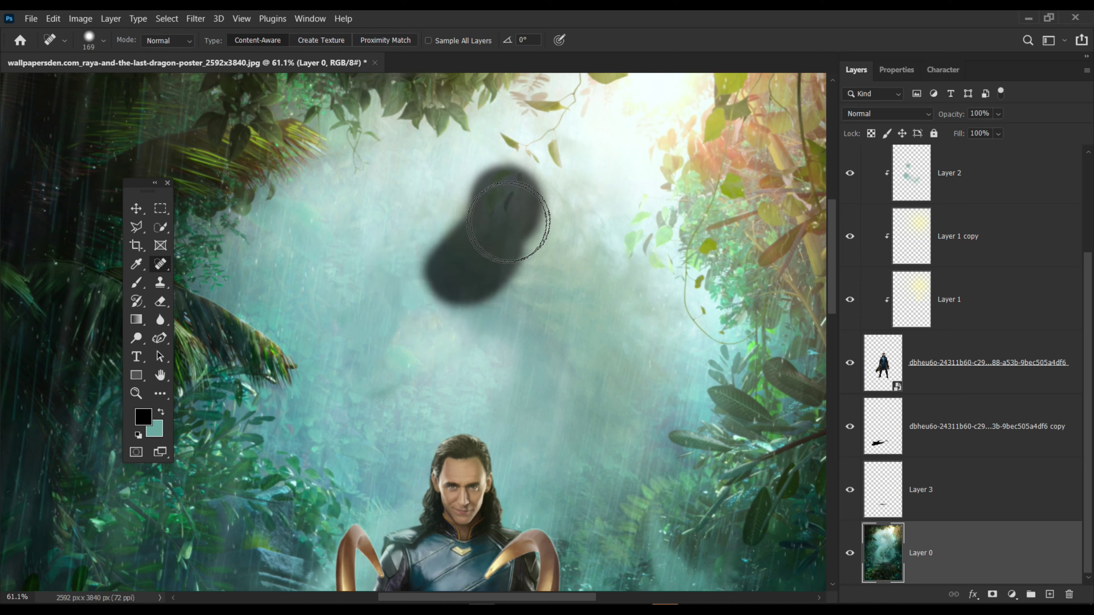
{"action": "left_click_drag", "start_coordinate": [543, 320], "coordinate": [528, 319]}
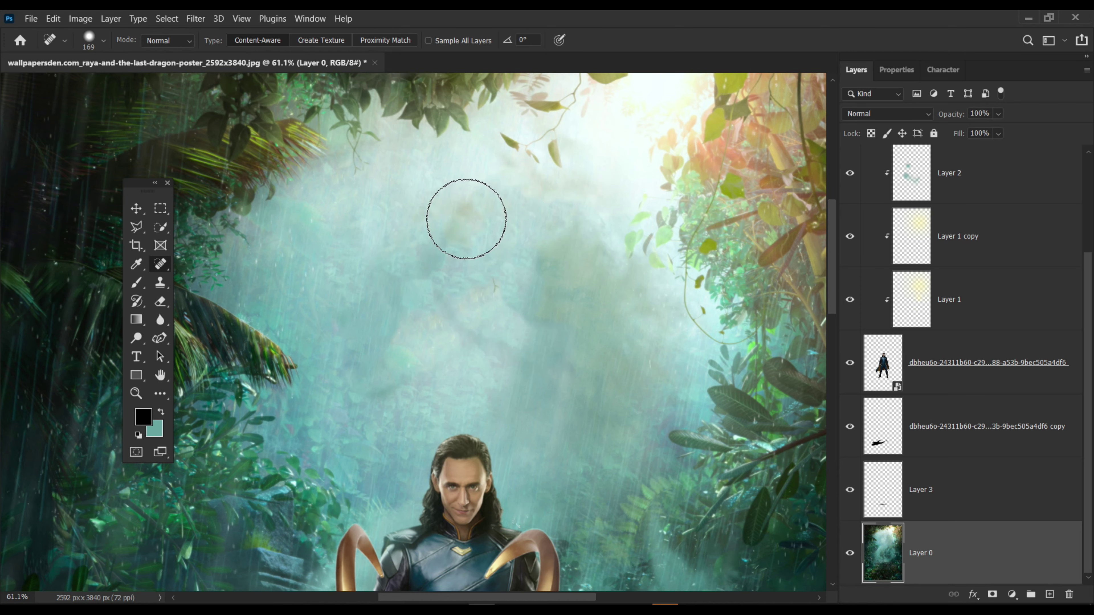
{"action": "left_click", "coordinate": [464, 224]}
{"action": "left_click_drag", "start_coordinate": [570, 392], "coordinate": [607, 285]}
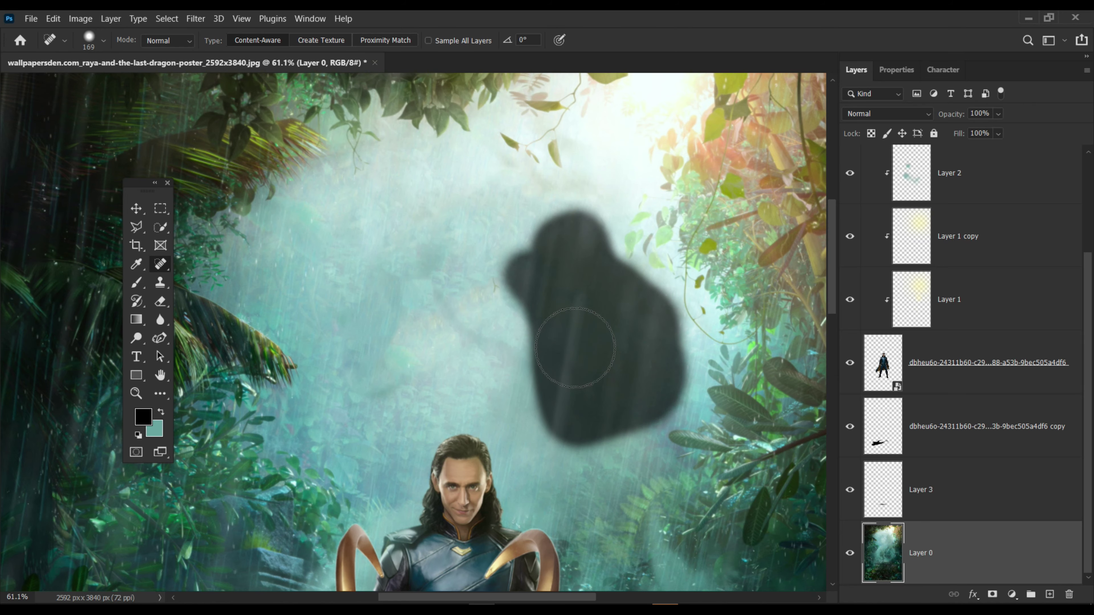
{"action": "key", "text": "z"}
{"action": "left_click_drag", "start_coordinate": [575, 347], "coordinate": [496, 347]}
- Move the helmet layer above Layer 0 and enlarge it so it towers above Loki's head
{"action": "scroll", "coordinate": [879, 474], "scroll_direction": "up", "scroll_amount": 3}
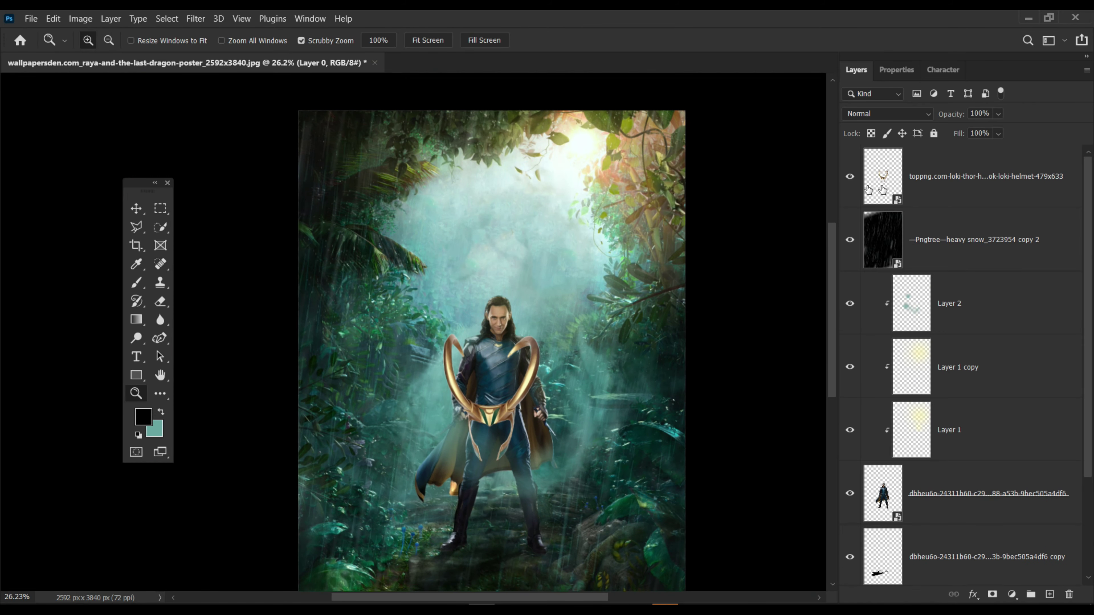
{"action": "left_click_drag", "start_coordinate": [882, 190], "coordinate": [882, 490]}
{"action": "key", "text": "ctrl+t"}
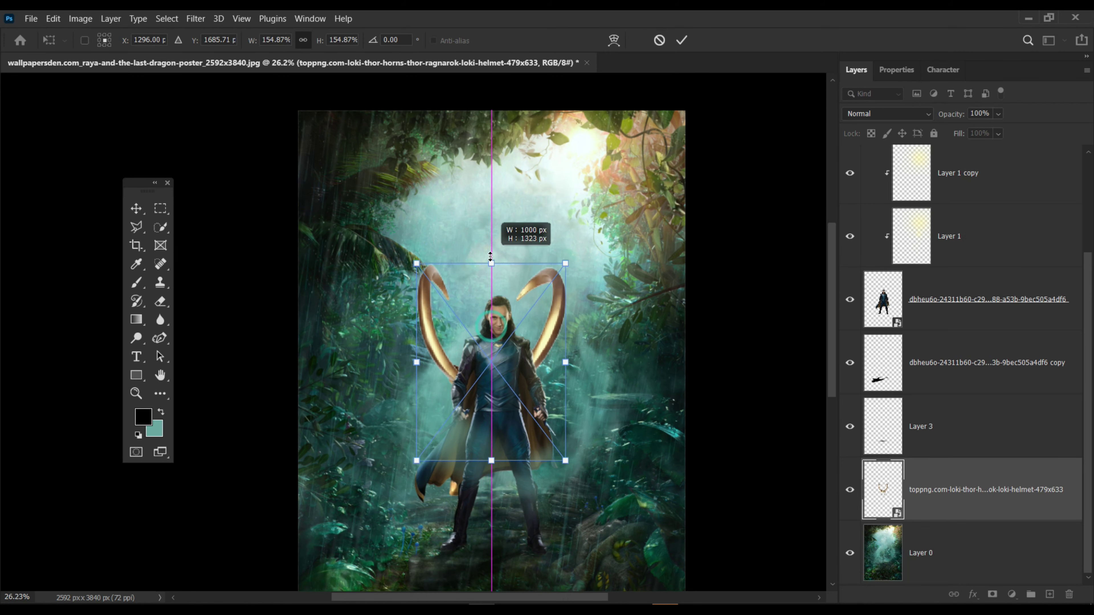
{"action": "left_click_drag", "start_coordinate": [490, 257], "coordinate": [495, 142]}
{"action": "key", "text": "Return"}
{"action": "key", "text": "z"}
{"action": "left_click_drag", "start_coordinate": [750, 254], "coordinate": [495, 317]}
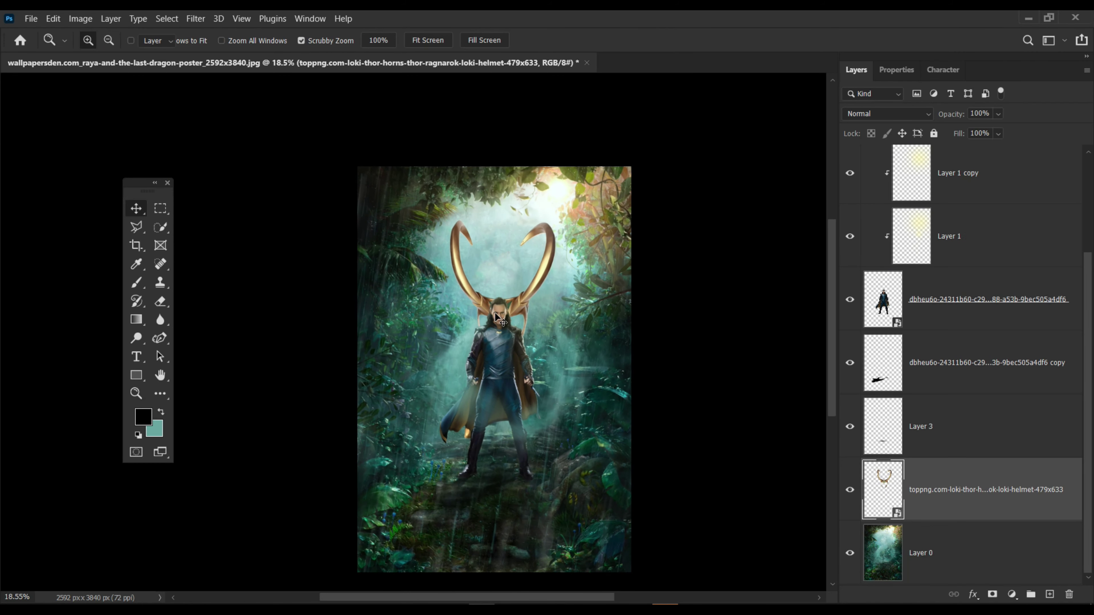
{"action": "key", "text": "z"}
{"action": "left_click_drag", "start_coordinate": [459, 383], "coordinate": [532, 259]}
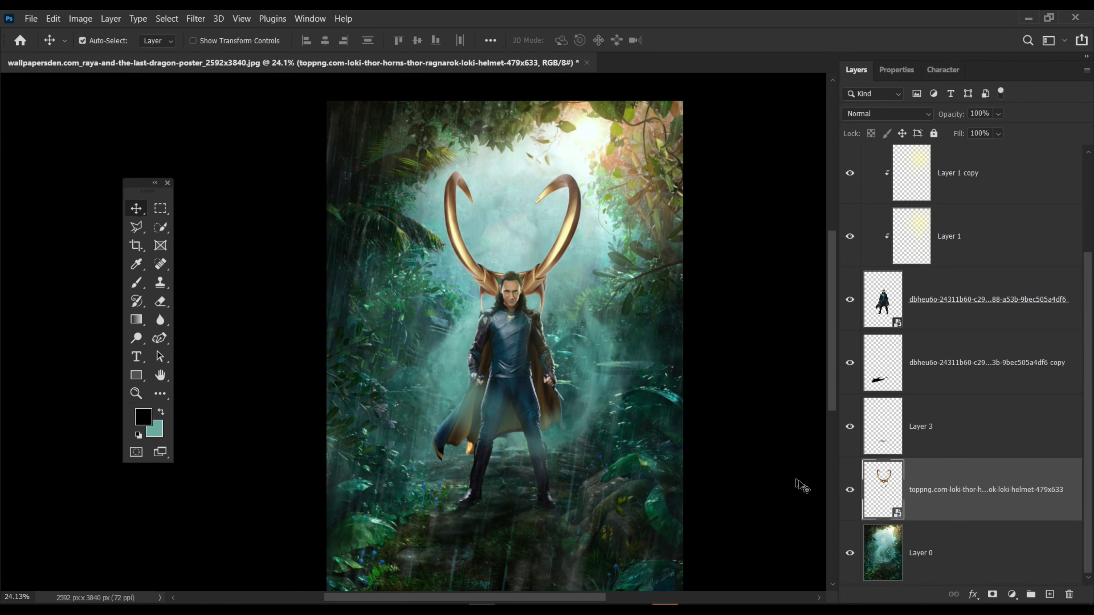
- Fill the helmet silhouette with black and set its blend mode to Overlay
{"action": "right_click", "coordinate": [882, 496]}
{"action": "key", "text": "Escape"}
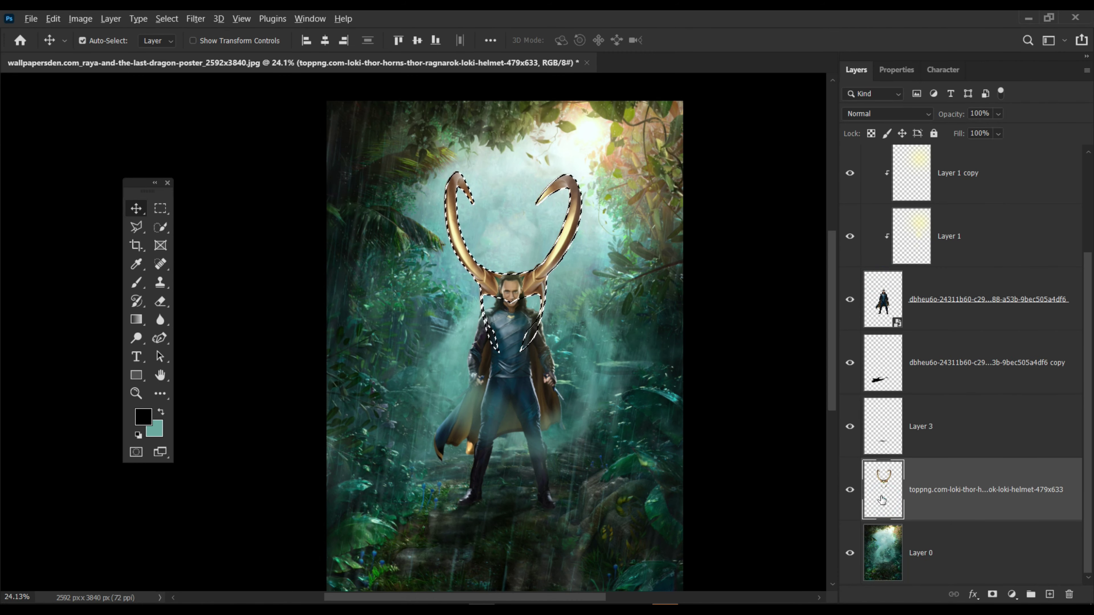
{"action": "key", "text": "alt+BackSpace"}
{"action": "key", "text": "m"}
{"action": "right_click", "coordinate": [443, 172]}
{"action": "left_click", "coordinate": [474, 186]}
{"action": "key", "text": "v"}
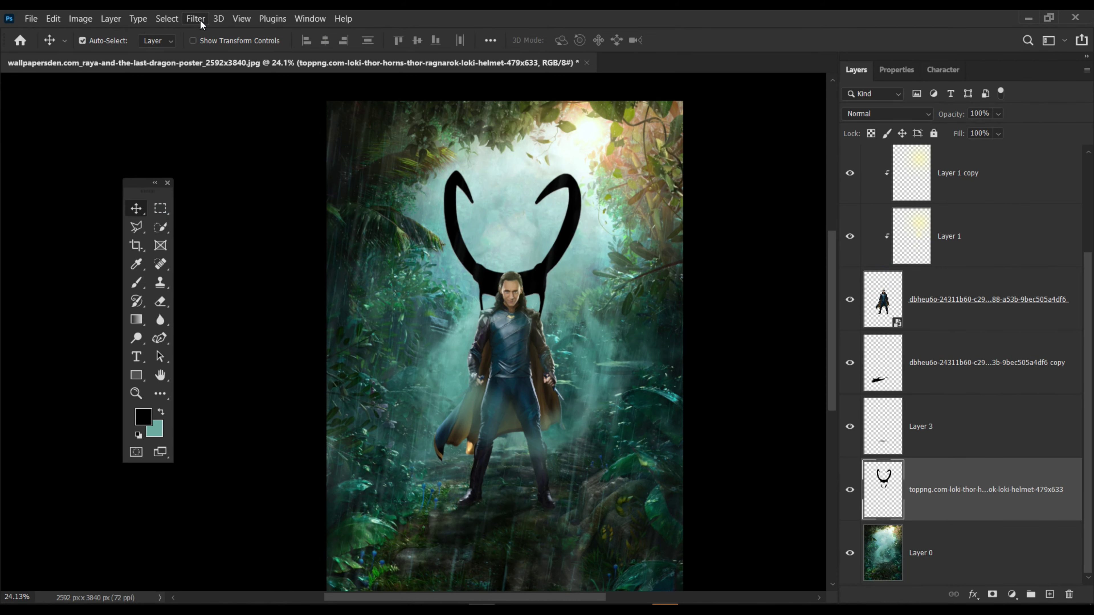
{"action": "left_click", "coordinate": [885, 115]}
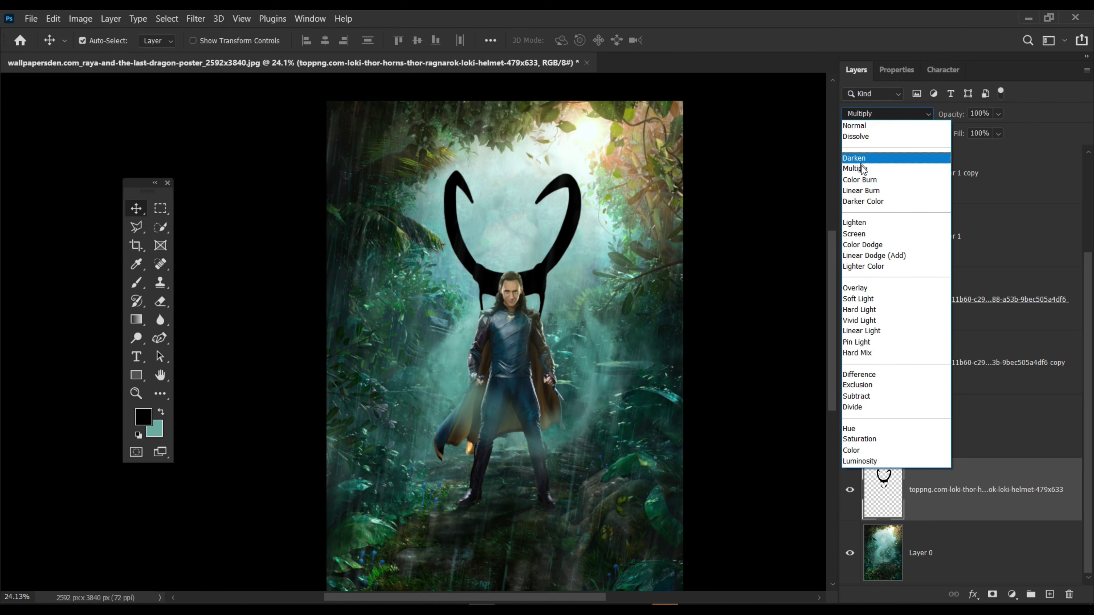
{"action": "left_click", "coordinate": [864, 288]}
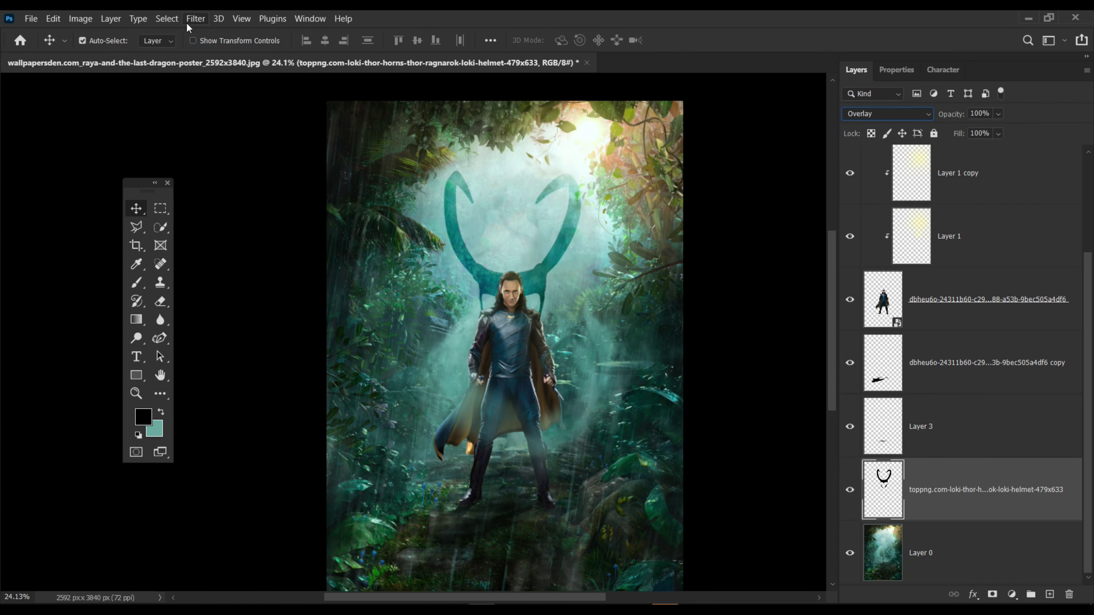
{"action": "left_click", "coordinate": [195, 19]}
- Apply a strong Field Blur to the helmet silhouette
{"action": "left_click", "coordinate": [390, 205]}
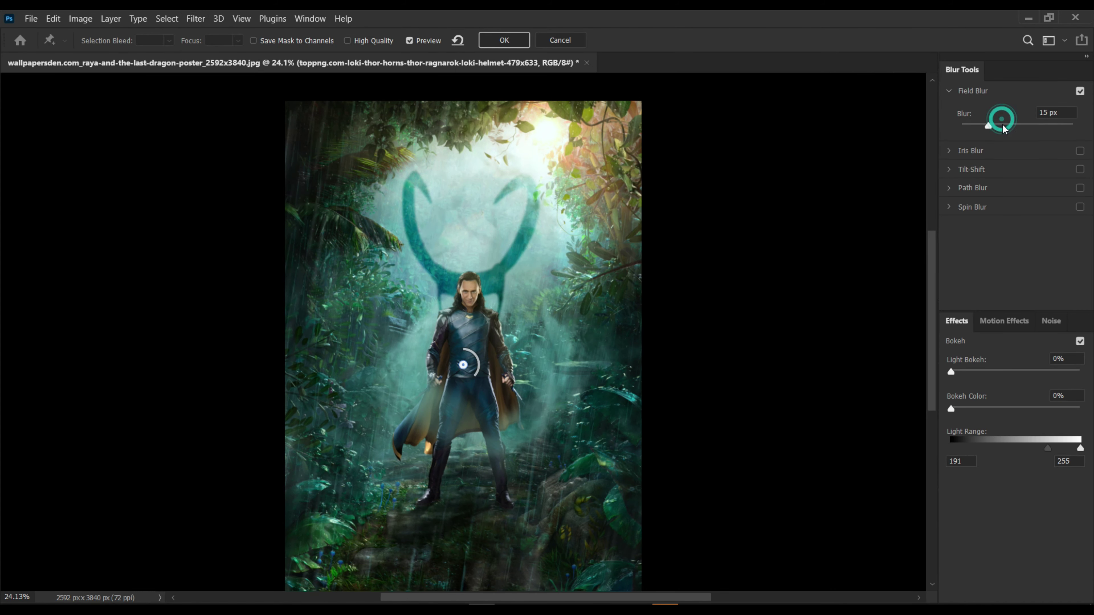
{"action": "left_click_drag", "start_coordinate": [1019, 128], "coordinate": [1009, 128]}
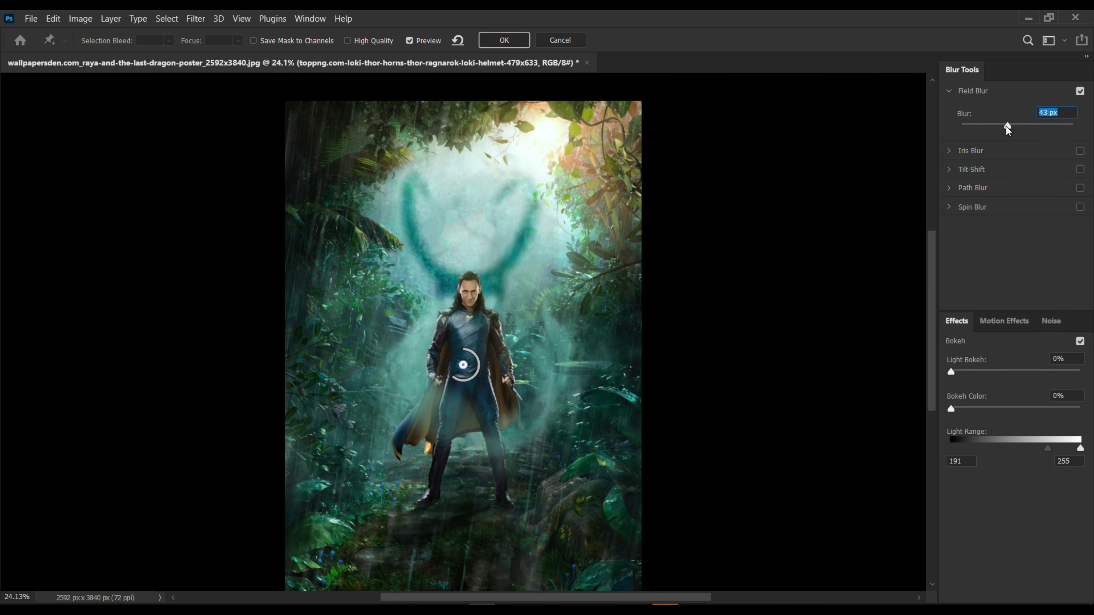
{"action": "left_click", "coordinate": [505, 42]}
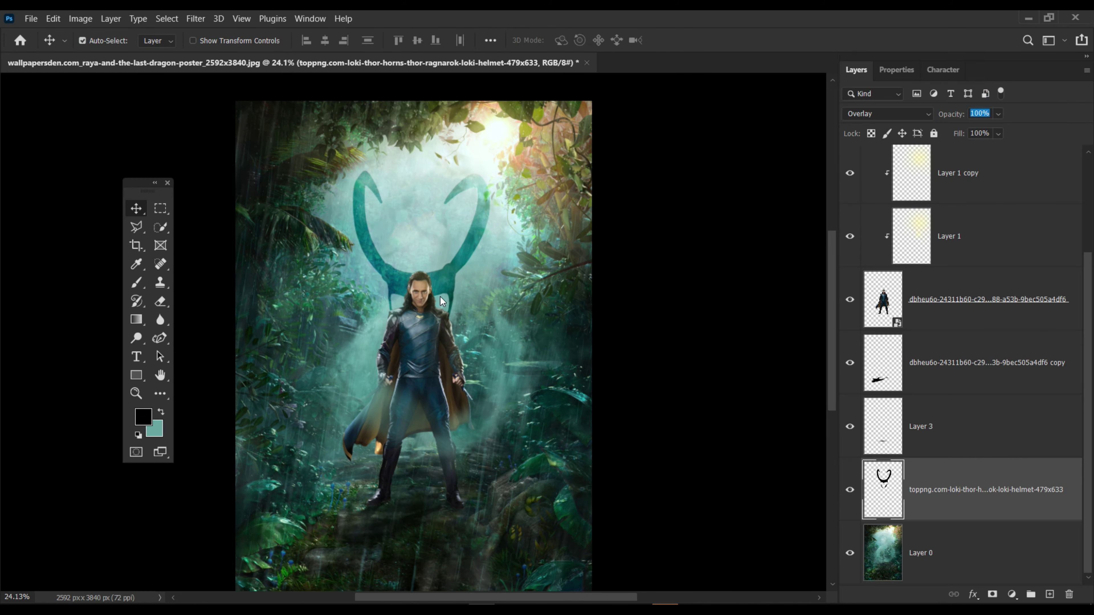
{"action": "key", "text": "z"}
{"action": "scroll", "coordinate": [455, 264], "scroll_direction": "down", "scroll_amount": 2}
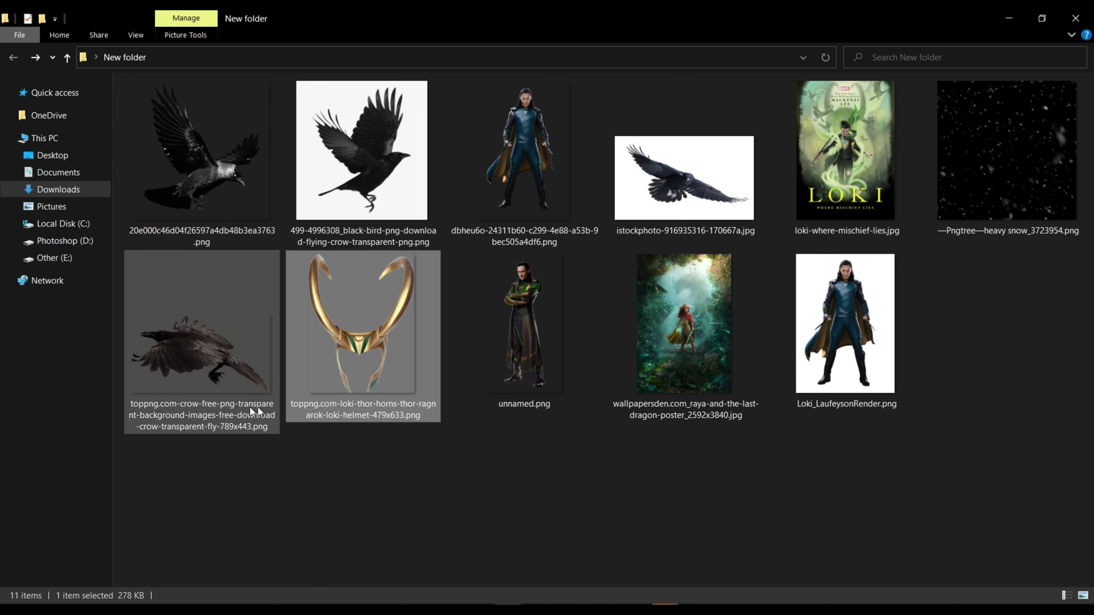
- Drag the crow PNG from the image folder into the poster beside Loki
{"action": "left_click", "coordinate": [218, 353]}
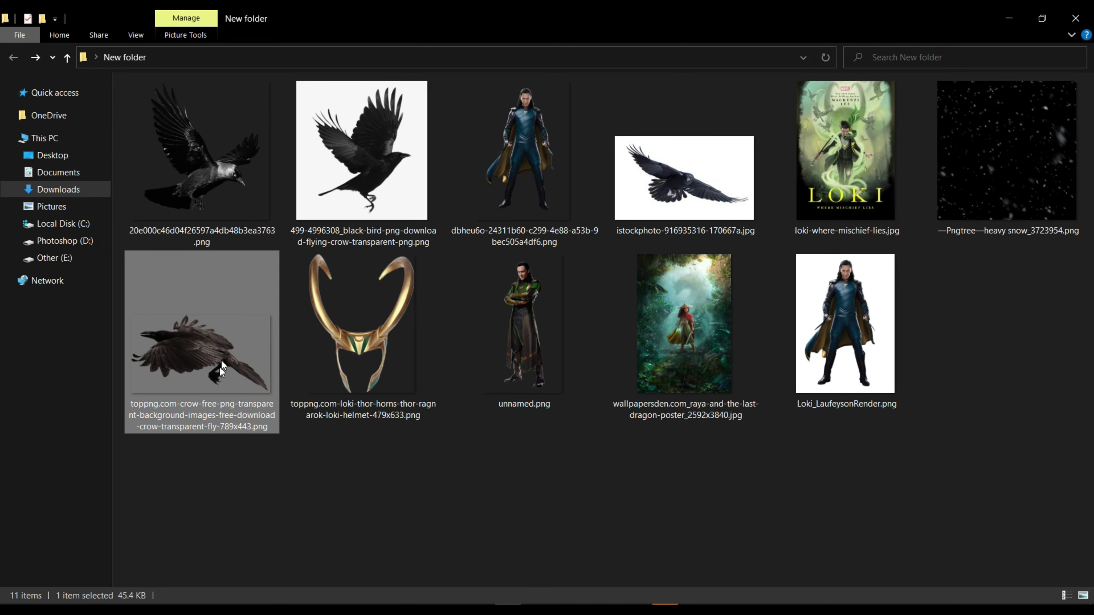
{"action": "left_click", "coordinate": [206, 208]}
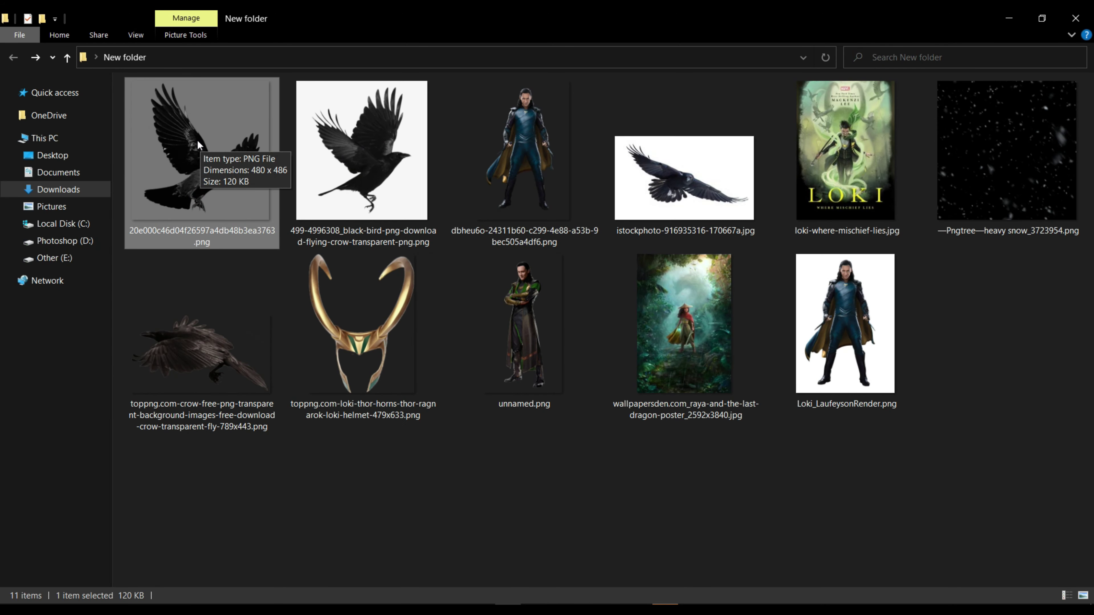
{"action": "left_click_drag", "start_coordinate": [199, 145], "coordinate": [159, 216]}
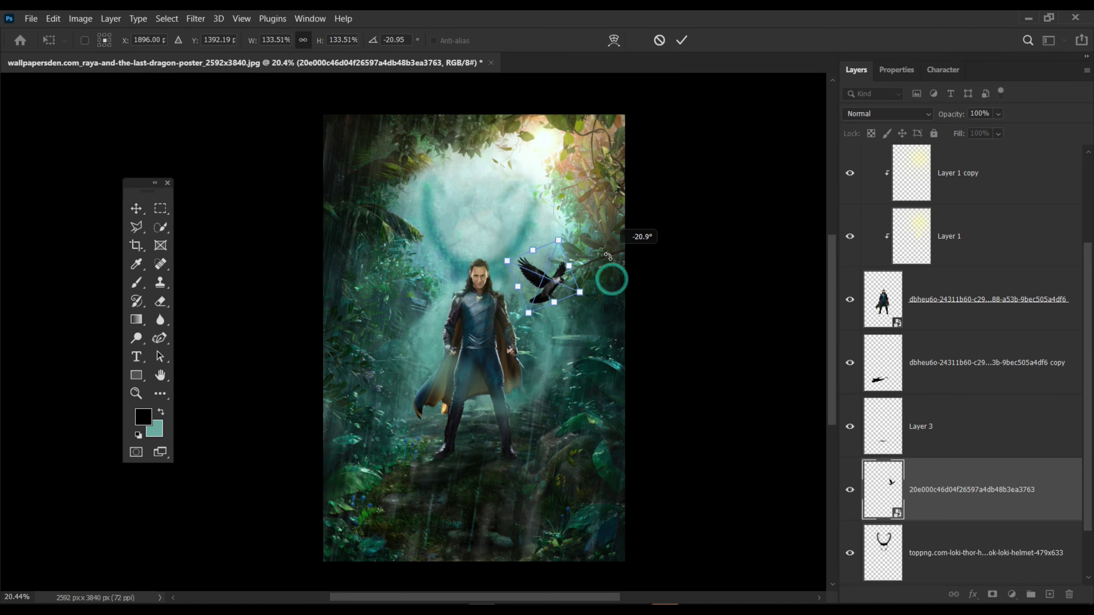
- Commit the first crow and place the dark toppng crow tilted at Loki's upper left
{"action": "left_click", "coordinate": [539, 278]}
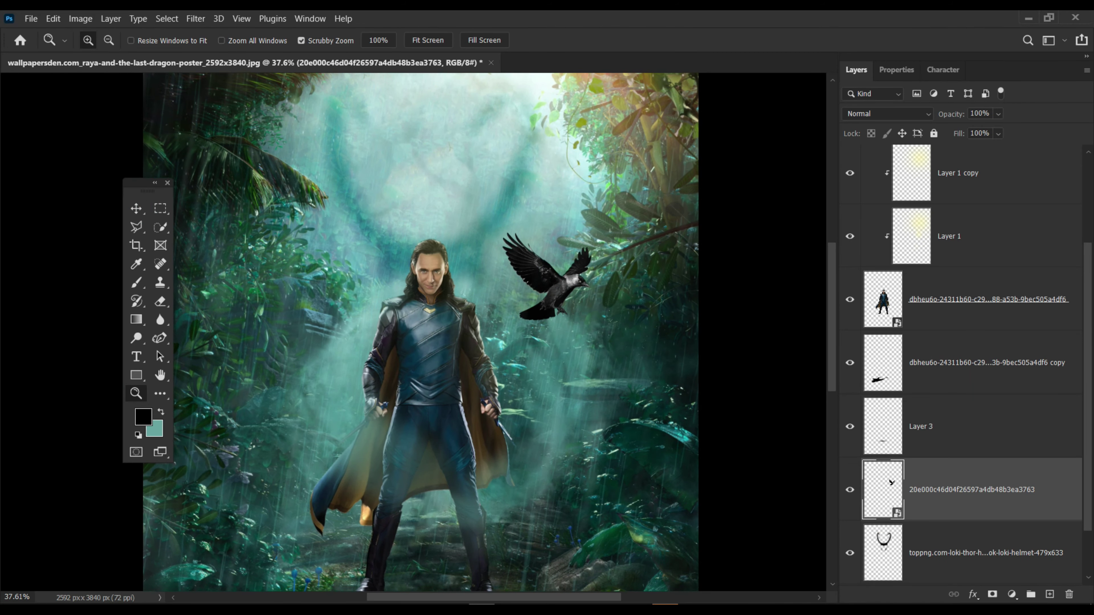
{"action": "key", "text": "alt+Tab"}
{"action": "mouse_move", "coordinate": [198, 367]}
{"action": "left_mouse_down"}
{"action": "mouse_move", "coordinate": [445, 317]}
{"action": "mouse_move", "coordinate": [310, 267]}
{"action": "left_mouse_up"}
{"action": "key", "text": "Return"}
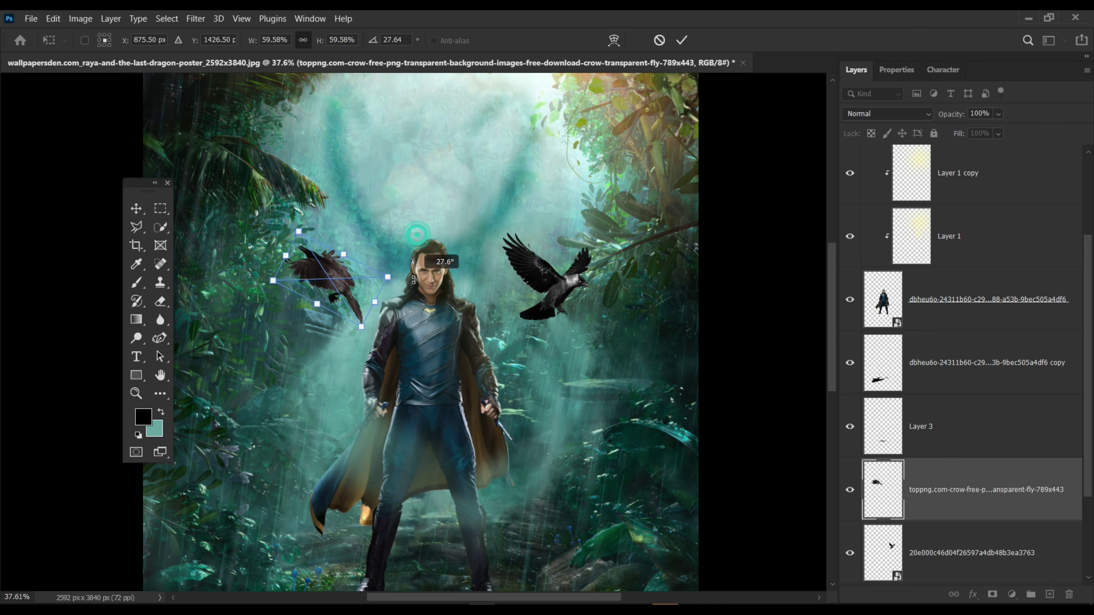
{"action": "key", "text": "z"}
{"action": "scroll", "coordinate": [447, 341], "scroll_direction": "down", "scroll_amount": 3}
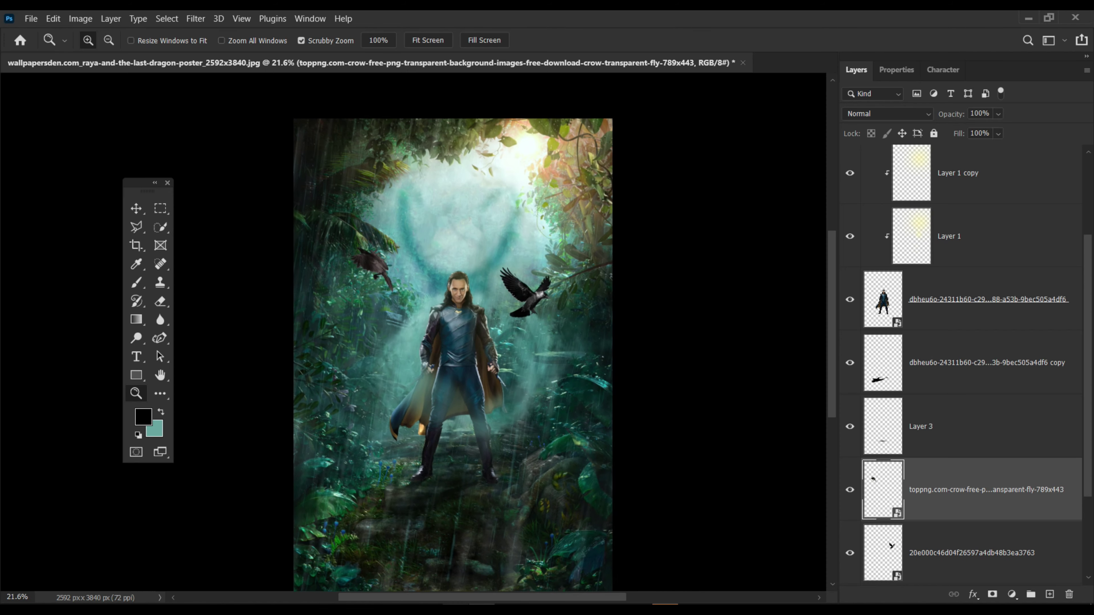
{"action": "key", "text": "alt+Tab"}
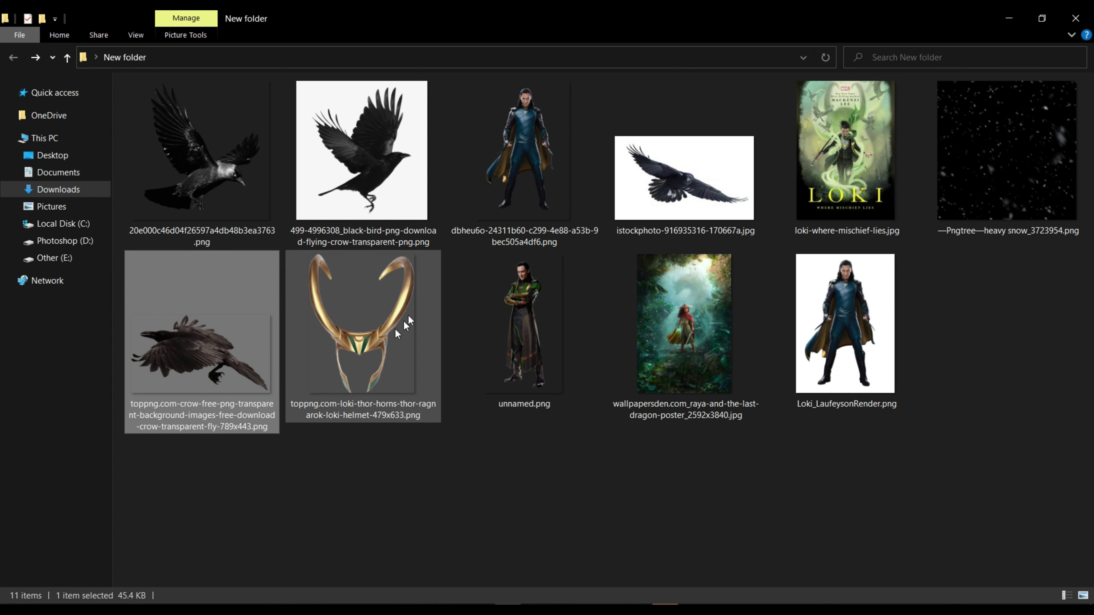
{"action": "mouse_move", "coordinate": [362, 162]}
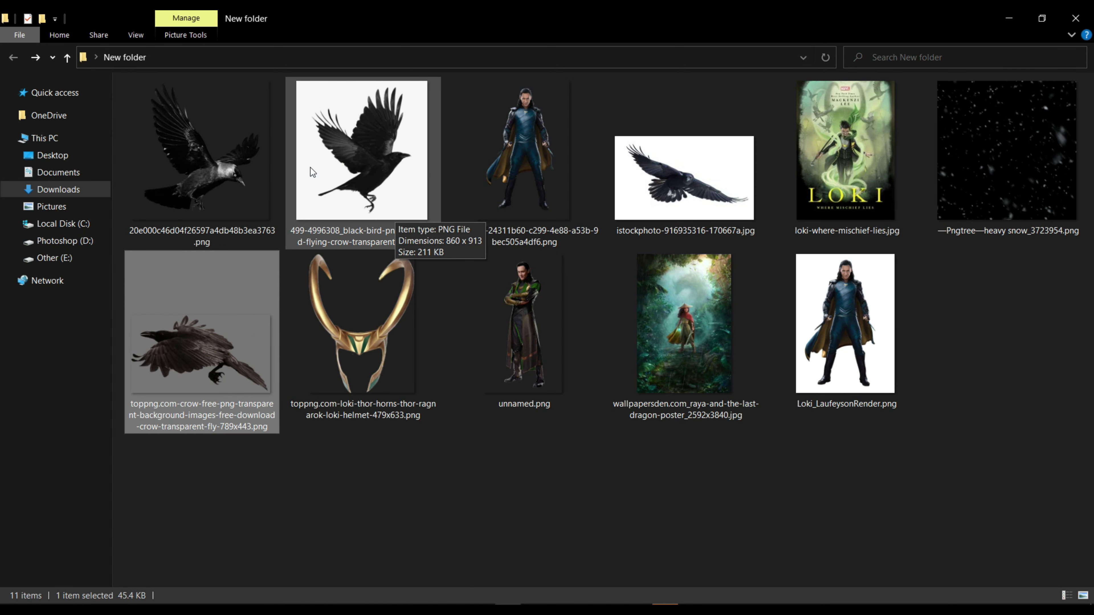
- Open the istockphoto crow and the black-bird image as separate Photoshop documents
{"action": "left_click", "coordinate": [685, 177]}
{"action": "left_click", "coordinate": [353, 164], "text": "ctrl"}
{"action": "left_click_drag", "start_coordinate": [353, 164], "coordinate": [630, 123]}
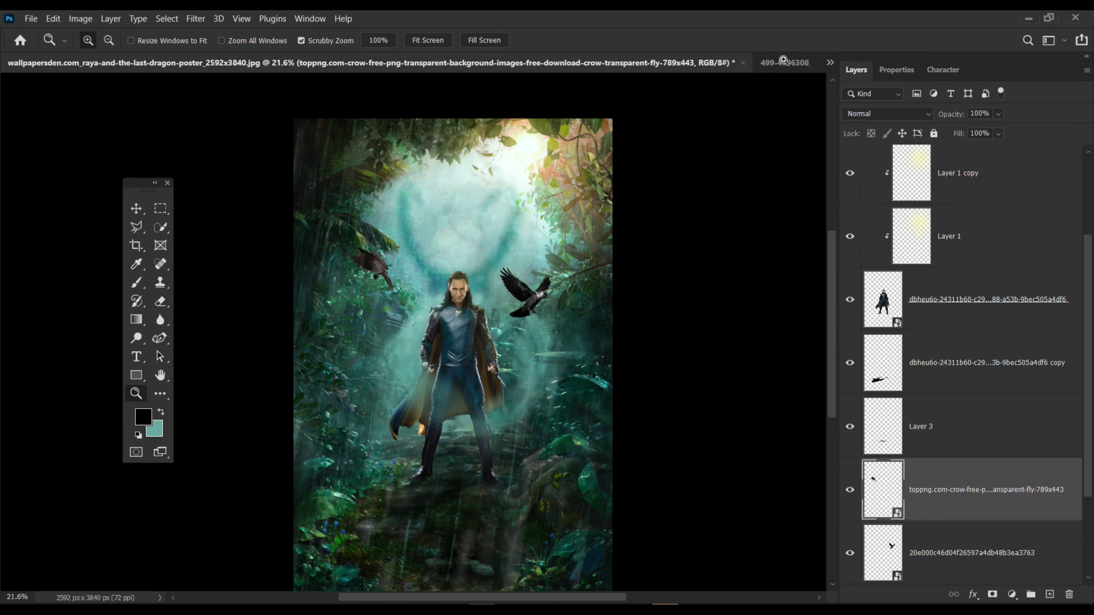
{"action": "left_click_drag", "start_coordinate": [783, 59], "coordinate": [783, 59]}
- Cut the stock crow from its white background with an inverted mask, convert it to a Smart Object, and drag it into the poster
{"action": "right_click", "coordinate": [160, 227]}
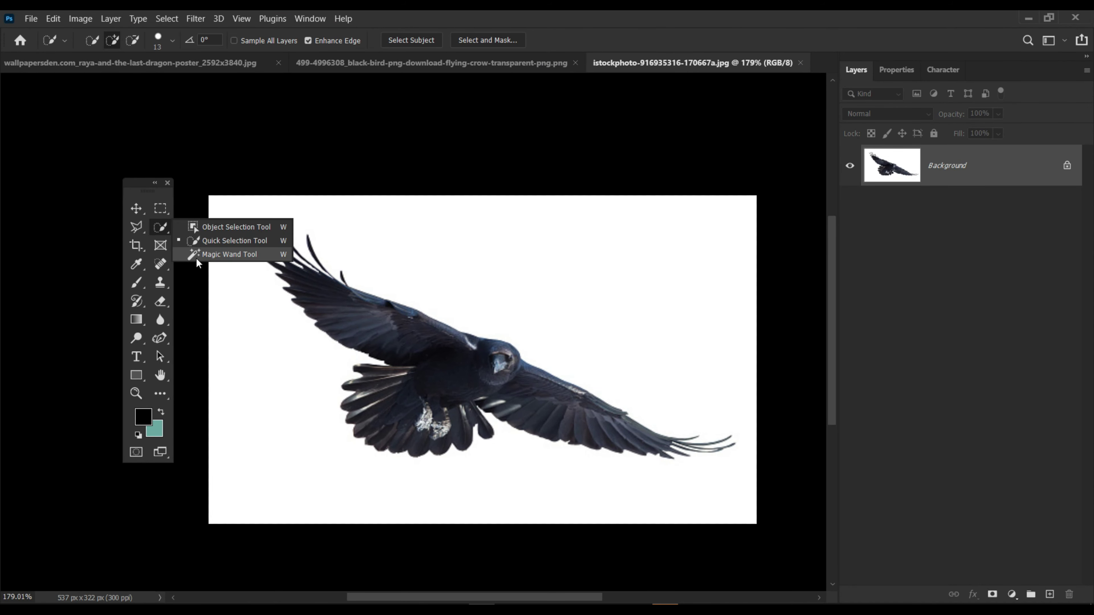
{"action": "left_click", "coordinate": [229, 254]}
{"action": "left_click", "coordinate": [732, 487]}
{"action": "left_click", "coordinate": [1067, 165]}
{"action": "left_click", "coordinate": [992, 594]}
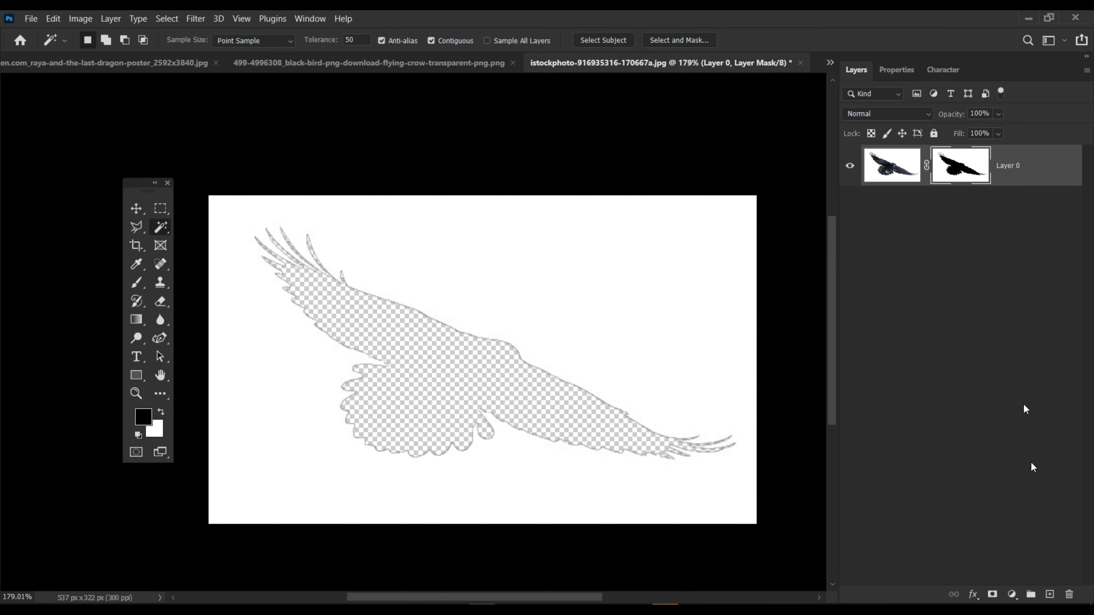
{"action": "key", "text": "ctrl+i"}
{"action": "right_click", "coordinate": [1053, 169]}
{"action": "left_click", "coordinate": [999, 206]}
{"action": "mouse_move", "coordinate": [1006, 166]}
{"action": "left_mouse_down"}
{"action": "mouse_move", "coordinate": [186, 63]}
{"action": "mouse_move", "coordinate": [406, 348]}
{"action": "mouse_move", "coordinate": [553, 362]}
{"action": "mouse_move", "coordinate": [583, 241]}
{"action": "left_mouse_up"}
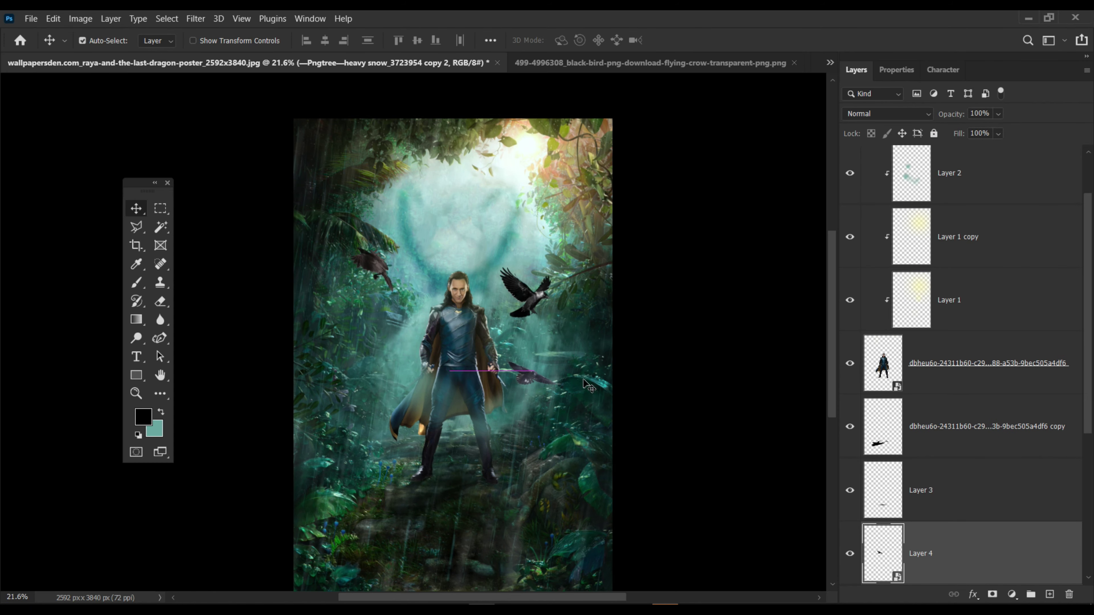
{"action": "key", "text": "ctrl+t"}
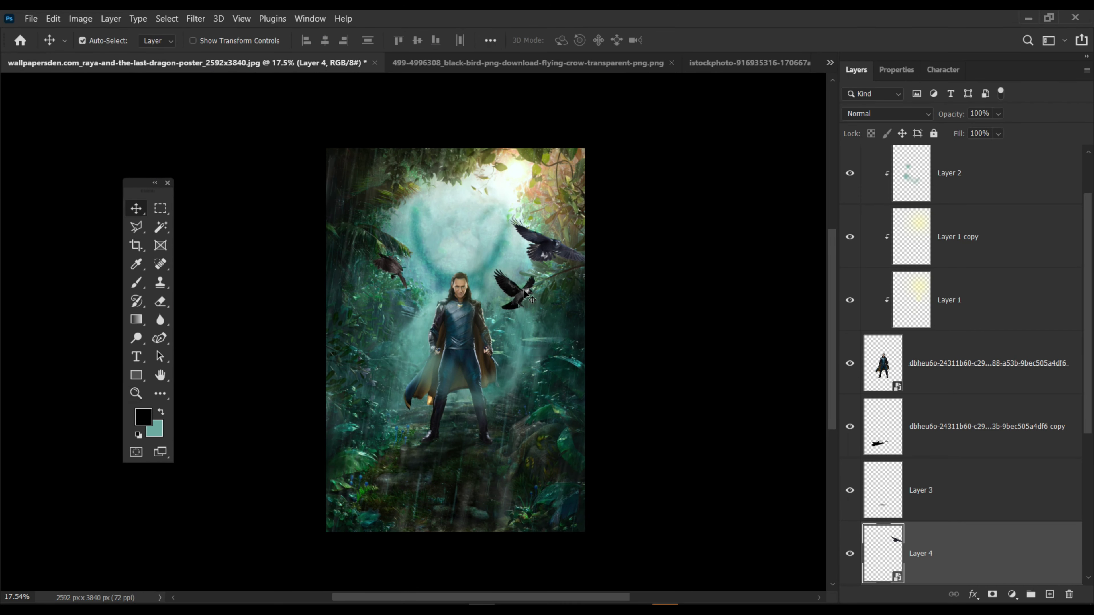
- Position the upper-right crow and close the stock crow photo without saving
{"action": "left_click_drag", "start_coordinate": [524, 290], "coordinate": [521, 329]}
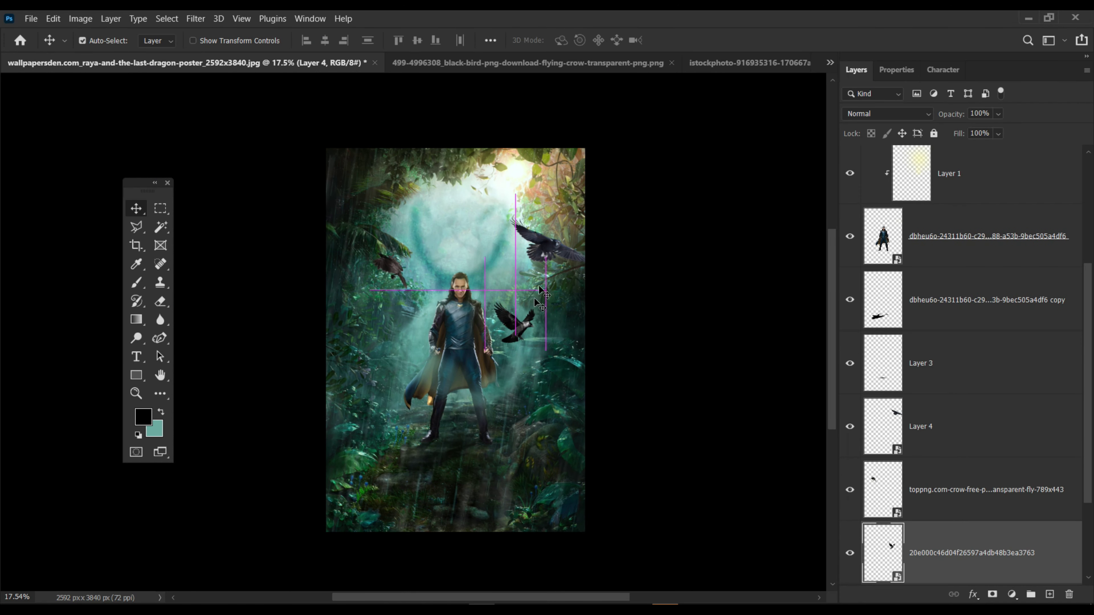
{"action": "left_click", "coordinate": [549, 244]}
{"action": "key", "text": "ctrl+t"}
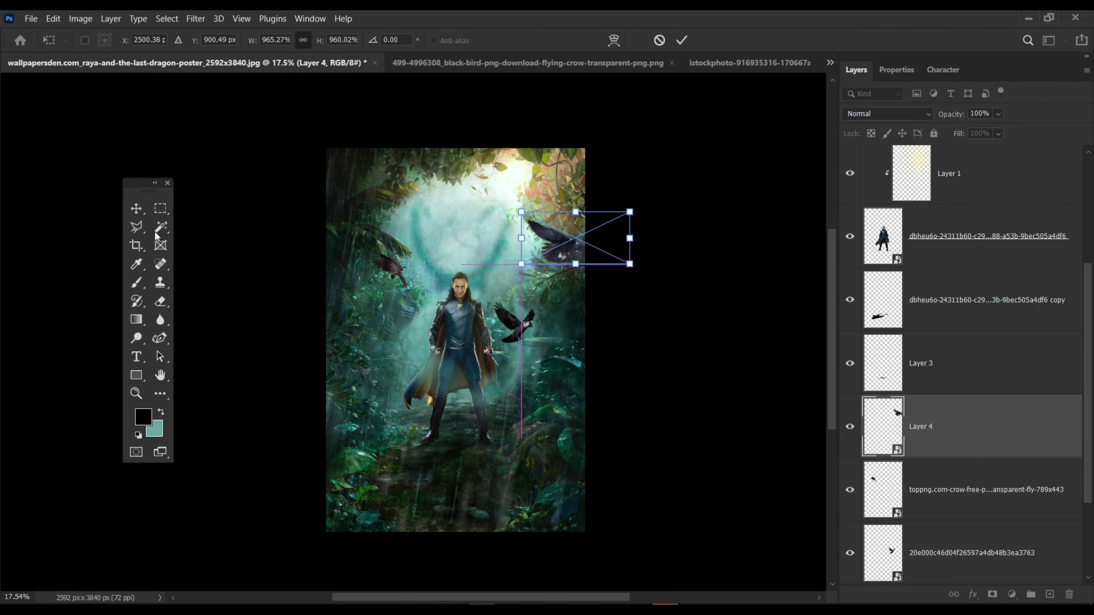
{"action": "key", "text": "Return"}
{"action": "left_click", "coordinate": [732, 62]}
{"action": "left_click", "coordinate": [798, 64]}
{"action": "left_click", "coordinate": [565, 259]}
- Mask the black bird out of its white background and convert it to a Smart Object
{"action": "key", "text": "z"}
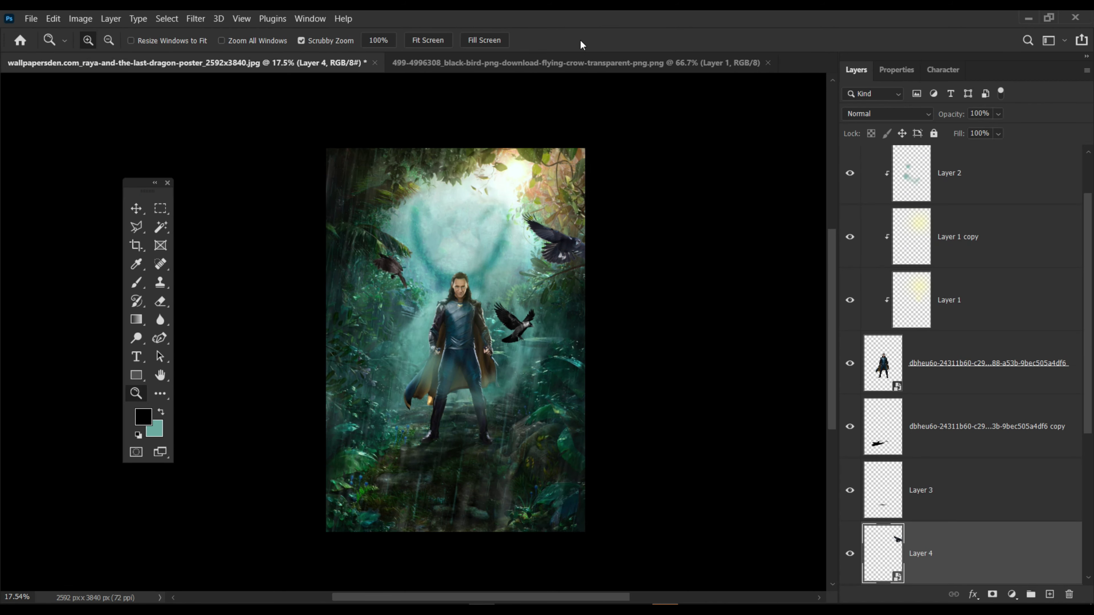
{"action": "left_click", "coordinate": [578, 63]}
{"action": "left_click", "coordinate": [160, 226]}
{"action": "left_click", "coordinate": [555, 479]}
{"action": "left_click", "coordinate": [992, 593]}
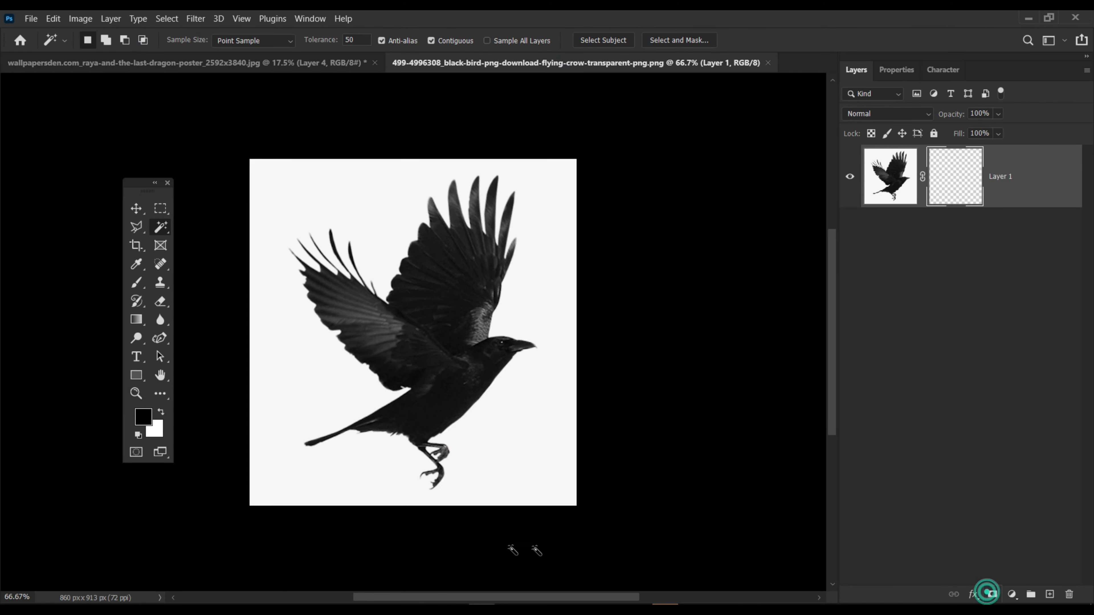
{"action": "key", "text": "ctrl+z"}
{"action": "key", "text": "ctrl+shift+i"}
{"action": "left_click", "coordinate": [987, 594]}
{"action": "right_click", "coordinate": [1042, 177]}
{"action": "left_click", "coordinate": [960, 204]}
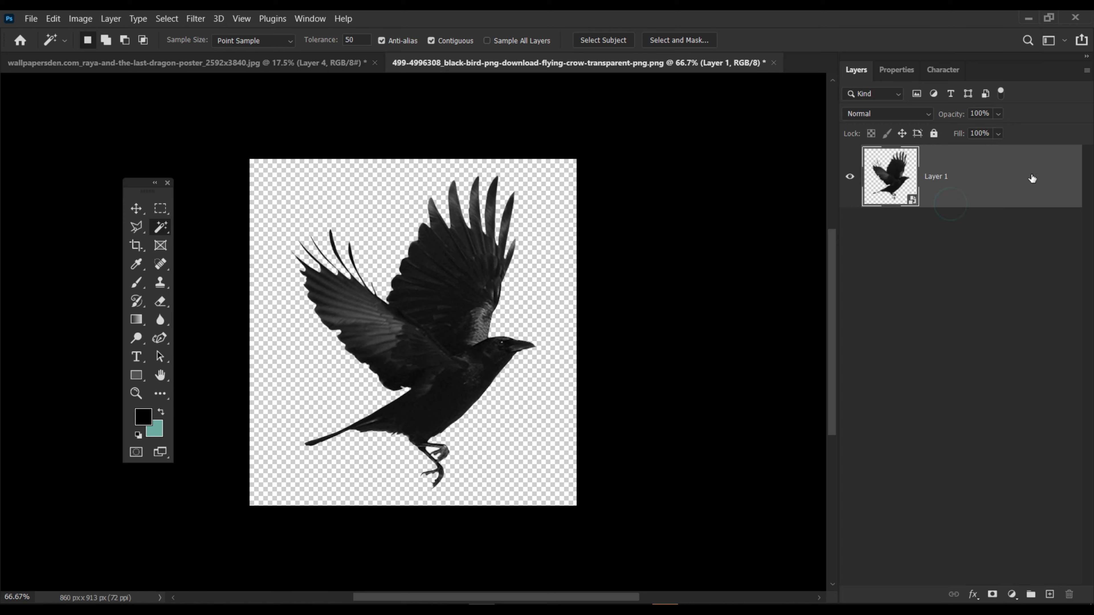
- Place the black bird at Loki's lower left, flipped and rotated about 180 degrees
{"action": "left_click_drag", "start_coordinate": [1032, 178], "coordinate": [373, 334]}
{"action": "key", "text": "ctrl+t"}
{"action": "right_click", "coordinate": [386, 394]}
{"action": "left_click", "coordinate": [422, 390]}
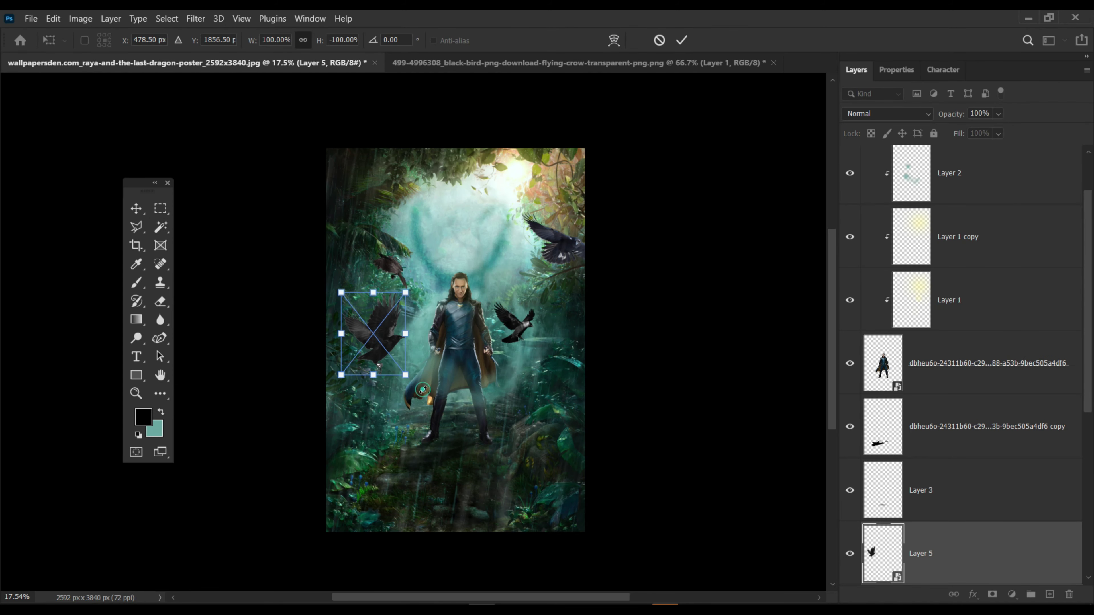
{"action": "left_click_drag", "start_coordinate": [372, 410], "coordinate": [295, 333]}
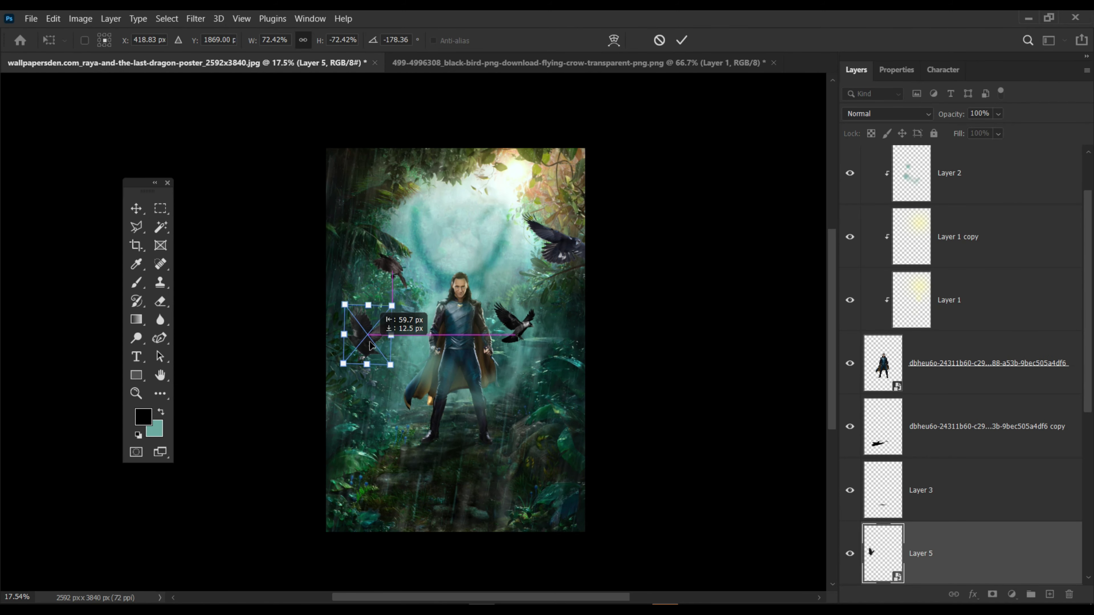
{"action": "key", "text": "Return"}
- Lower the crow layers' opacity to 83% and add a new layer above the left crow
{"action": "key", "text": "z"}
{"action": "left_click_drag", "start_coordinate": [401, 310], "coordinate": [513, 371]}
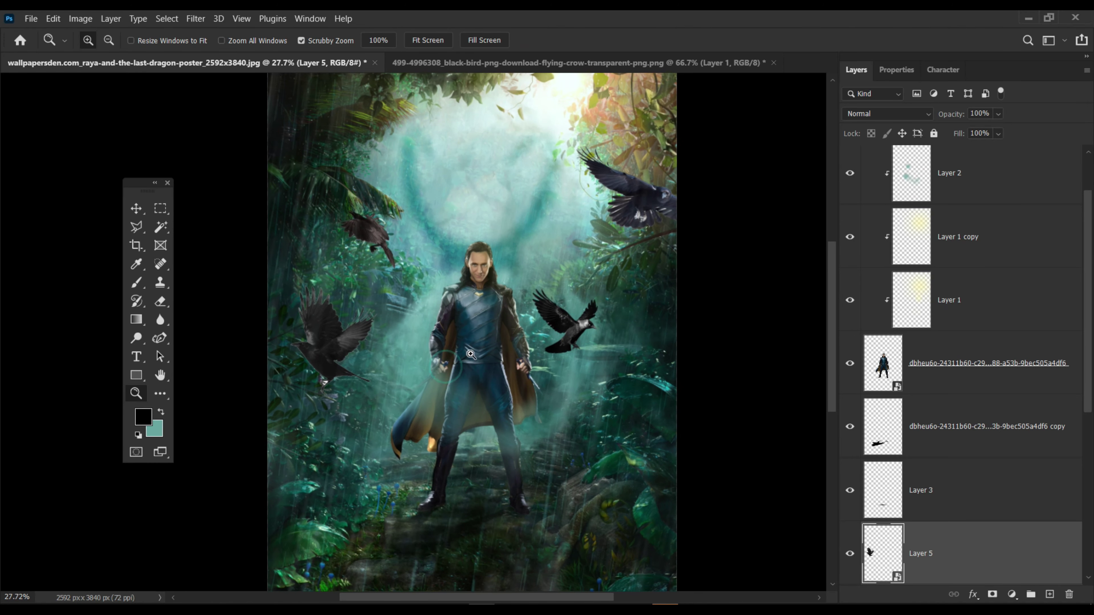
{"action": "left_click_drag", "start_coordinate": [427, 317], "coordinate": [466, 317]}
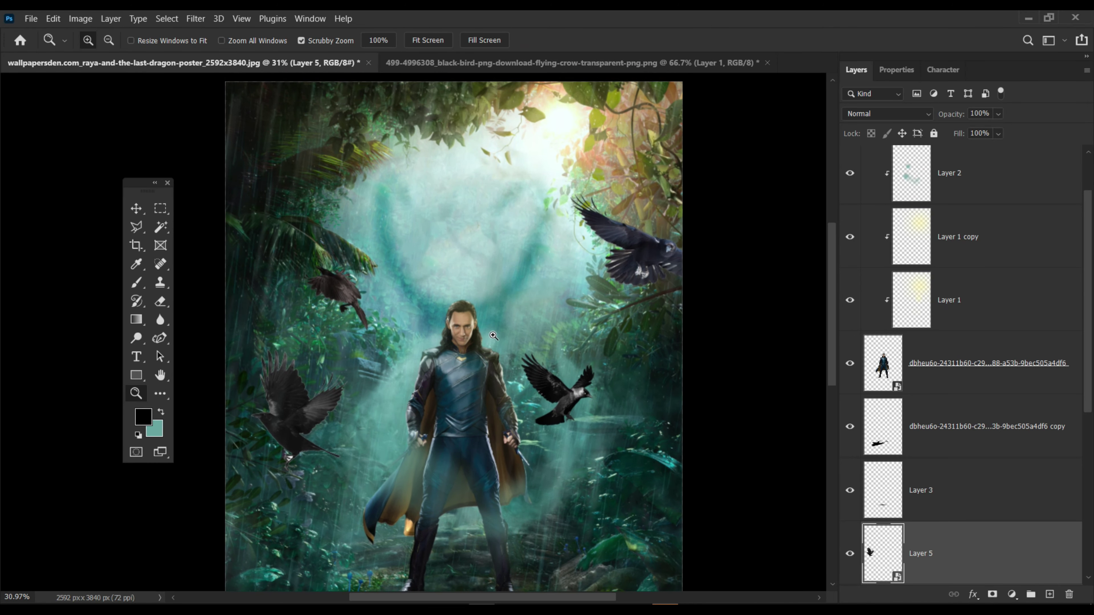
{"action": "left_click_drag", "start_coordinate": [604, 259], "coordinate": [585, 294]}
{"action": "left_click_drag", "start_coordinate": [542, 433], "coordinate": [603, 433]}
{"action": "key", "text": "v"}
{"action": "scroll", "coordinate": [960, 310], "scroll_direction": "down", "scroll_amount": 5}
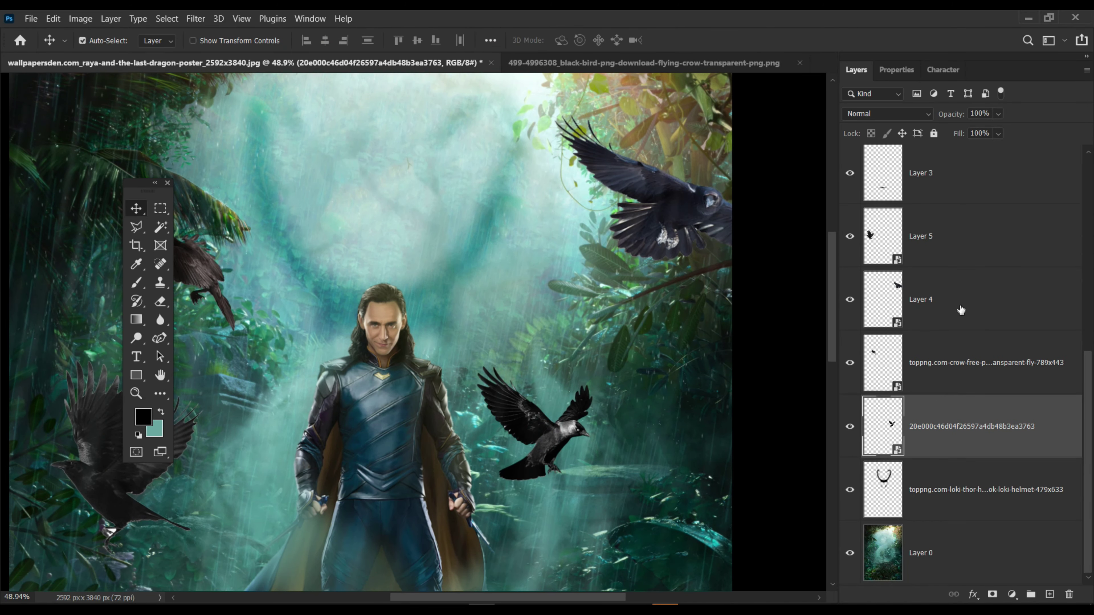
{"action": "left_click_drag", "start_coordinate": [959, 115], "coordinate": [955, 119]}
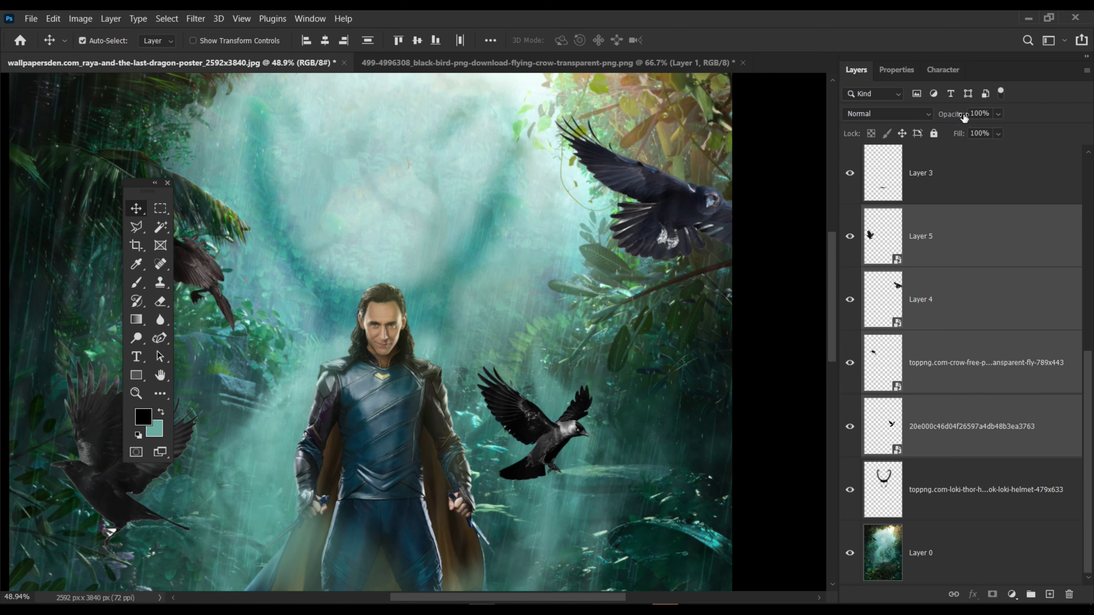
{"action": "left_click_drag", "start_coordinate": [442, 328], "coordinate": [388, 319]}
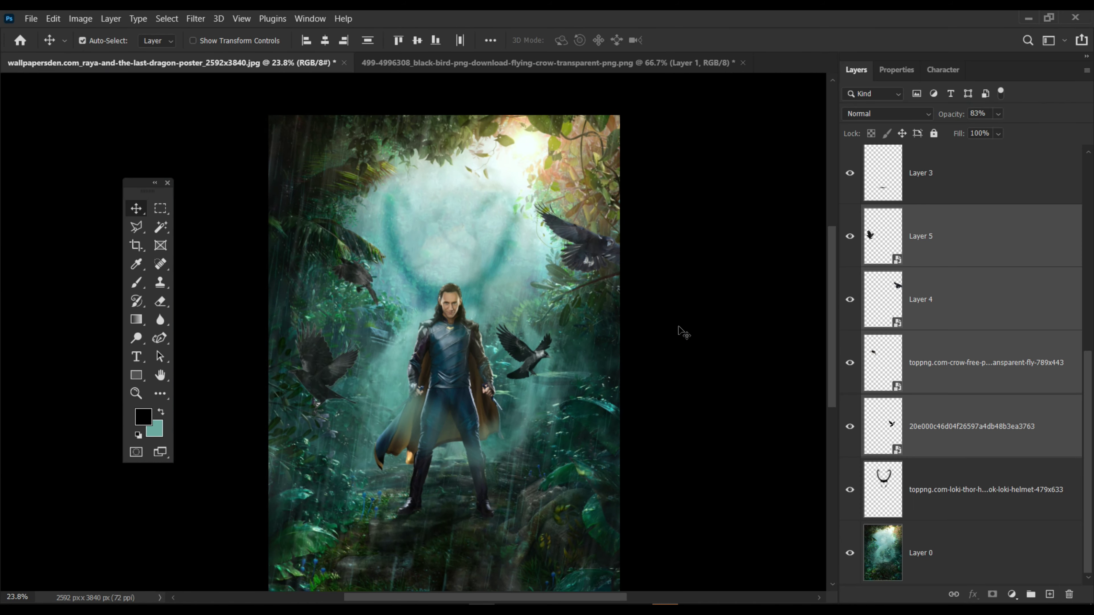
{"action": "mouse_move", "coordinate": [355, 275]}
{"action": "left_mouse_down"}
{"action": "mouse_move", "coordinate": [368, 309]}
{"action": "mouse_move", "coordinate": [410, 310]}
{"action": "left_mouse_up"}
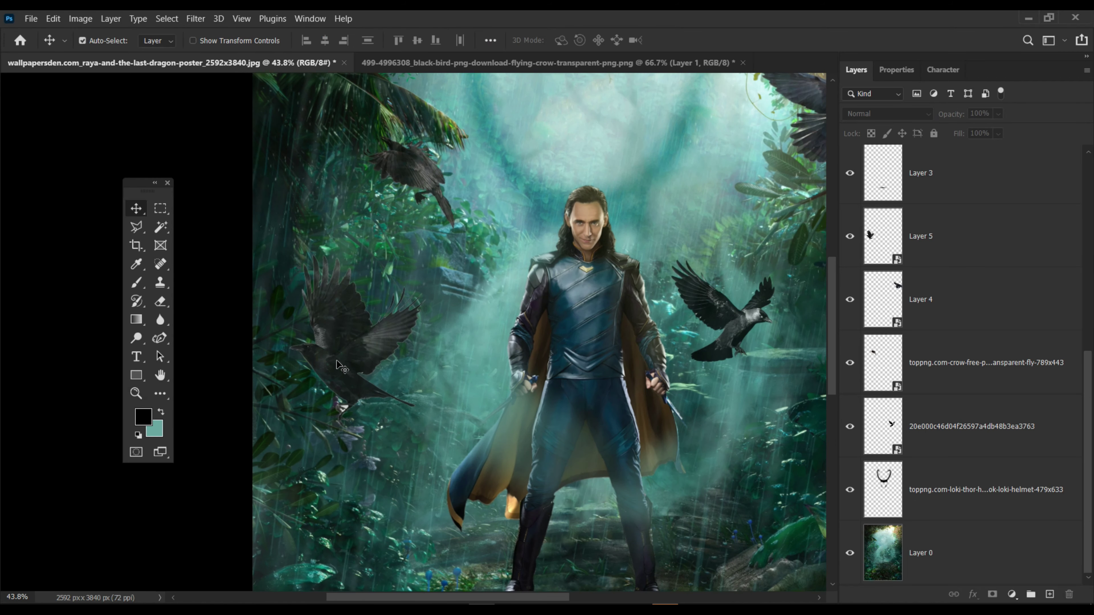
{"action": "left_click", "coordinate": [136, 283]}
{"action": "left_click", "coordinate": [1049, 594]}
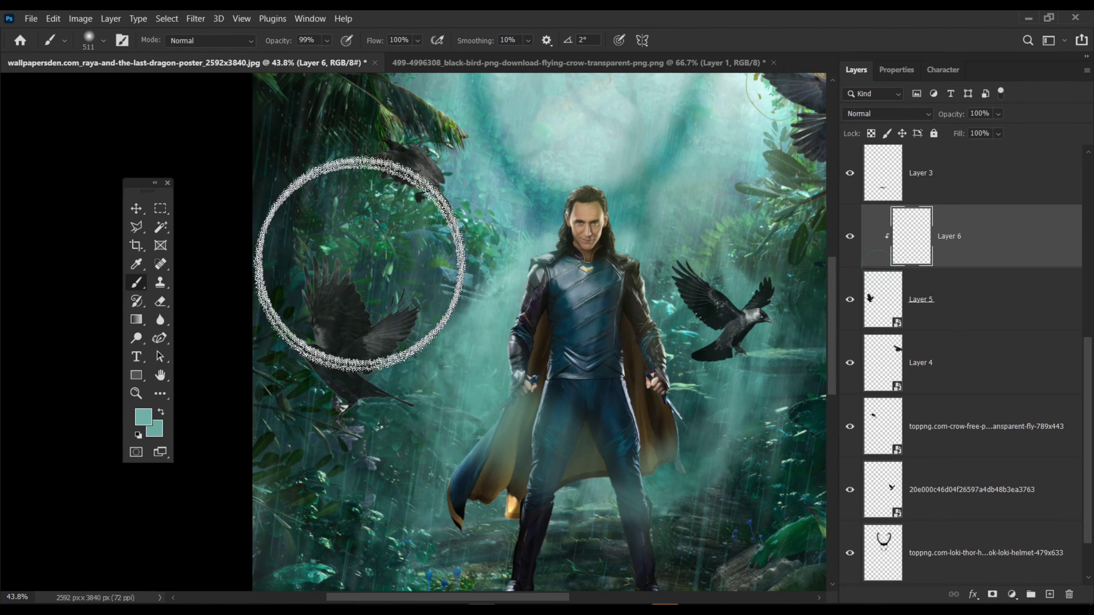
- Paint teal light over the left crow and blend that layer as Soft Light
{"action": "left_click_drag", "start_coordinate": [360, 264], "coordinate": [464, 391]}
{"action": "left_click", "coordinate": [887, 114]}
{"action": "left_click", "coordinate": [859, 298]}
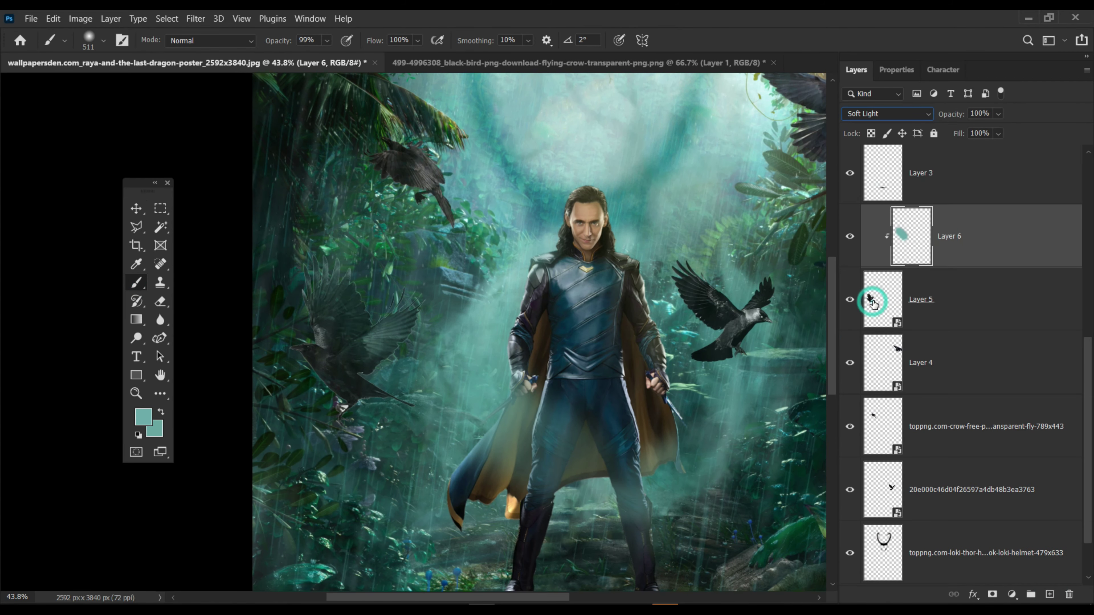
{"action": "left_click", "coordinate": [133, 210]}
{"action": "left_click_drag", "start_coordinate": [369, 339], "coordinate": [457, 360]}
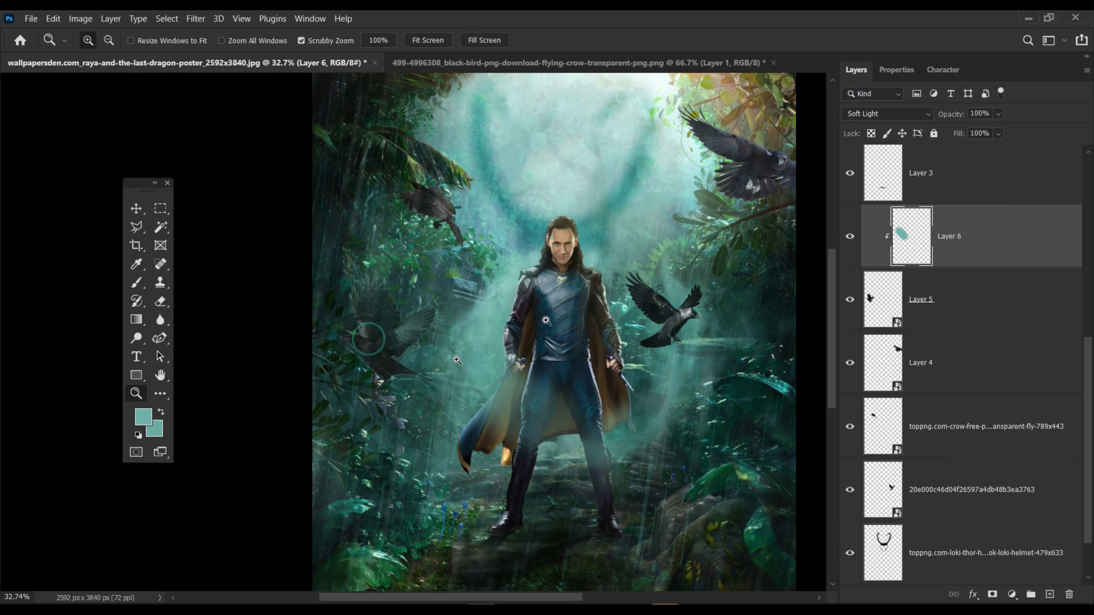
{"action": "left_click_drag", "start_coordinate": [639, 354], "coordinate": [561, 354]}
- Add a layer clipped to the right crow, paint it teal, and set it to Overlay
{"action": "key", "text": "v"}
{"action": "left_click", "coordinate": [943, 491]}
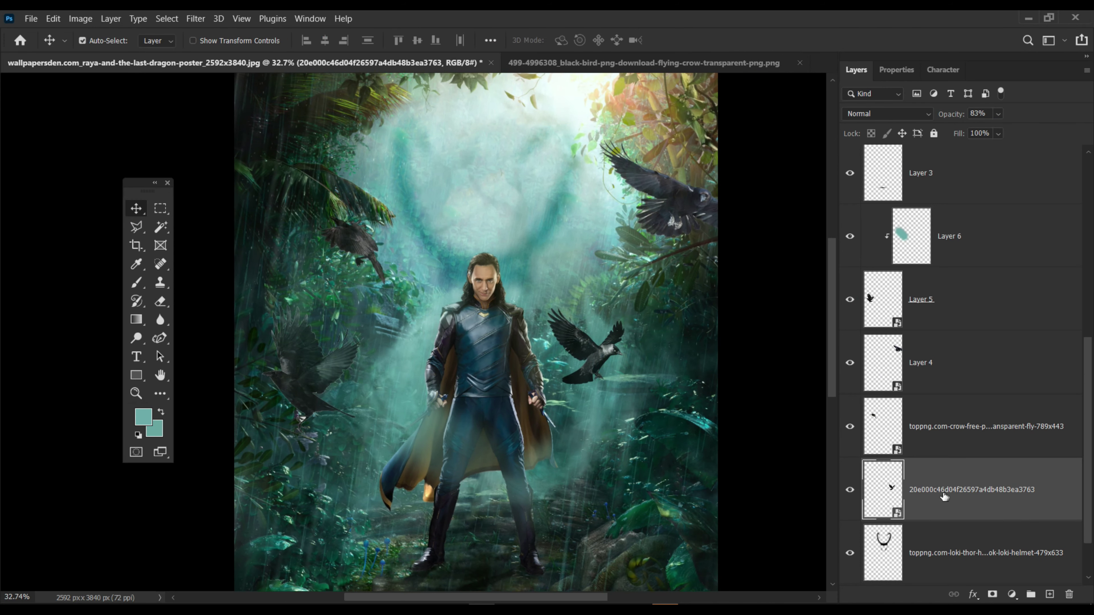
{"action": "left_click", "coordinate": [1049, 594]}
{"action": "left_click", "coordinate": [866, 517], "text": "alt"}
{"action": "left_click", "coordinate": [136, 282]}
{"action": "left_click_drag", "start_coordinate": [599, 319], "coordinate": [555, 353]}
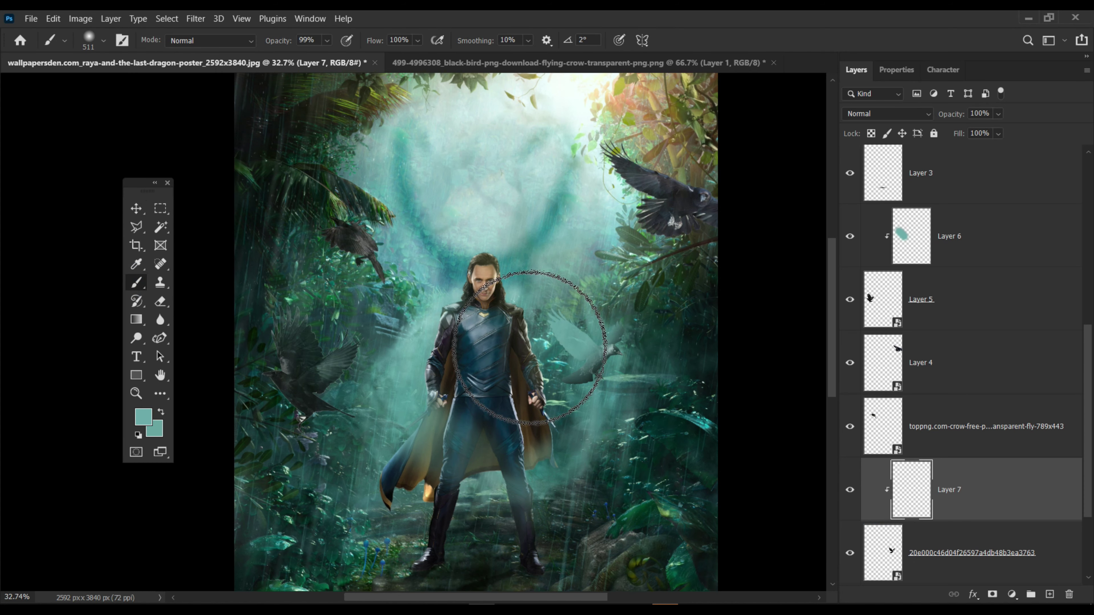
{"action": "left_click", "coordinate": [887, 113]}
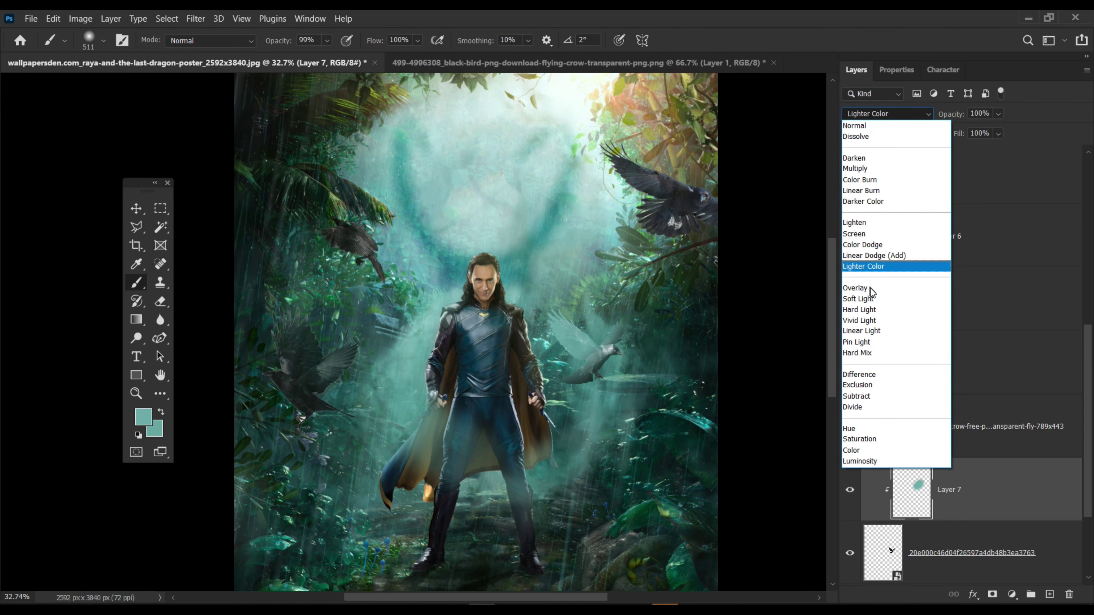
{"action": "left_click", "coordinate": [868, 290]}
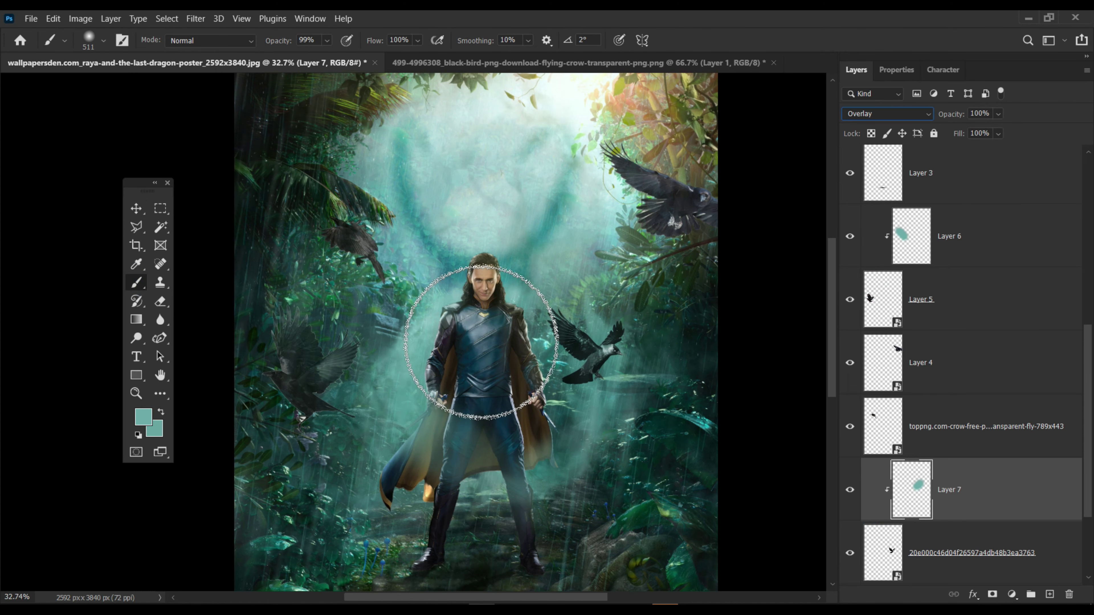
- Clip Layer 8 to the upper-left crow, paint it teal, and set it to Overlay
{"action": "key", "text": "z"}
{"action": "mouse_move", "coordinate": [524, 333]}
{"action": "left_mouse_down"}
{"action": "mouse_move", "coordinate": [510, 347]}
{"action": "mouse_move", "coordinate": [560, 347]}
{"action": "left_mouse_up"}
{"action": "key", "text": "v"}
{"action": "left_click", "coordinate": [349, 283]}
{"action": "left_click", "coordinate": [1049, 594]}
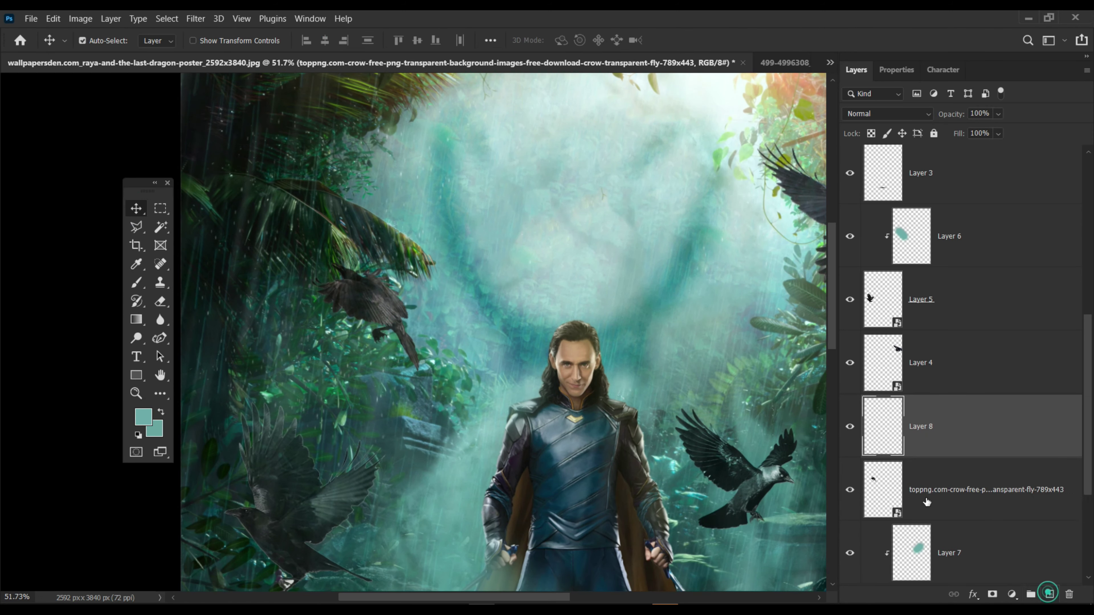
{"action": "left_click", "coordinate": [879, 458], "text": "alt"}
{"action": "key", "text": "b"}
{"action": "left_click_drag", "start_coordinate": [508, 388], "coordinate": [437, 368]}
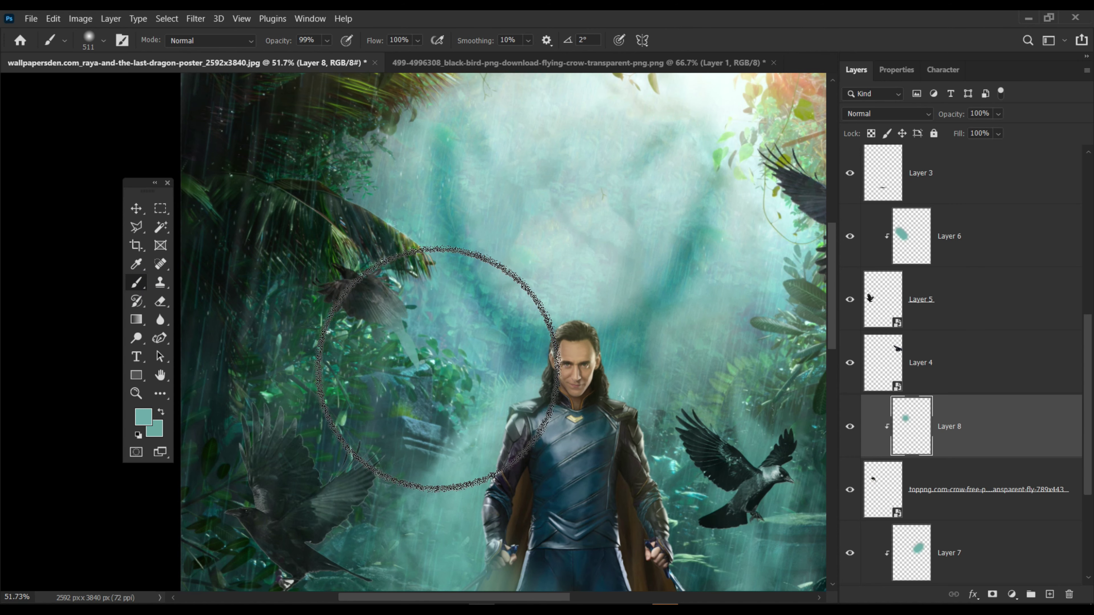
{"action": "left_click", "coordinate": [896, 115]}
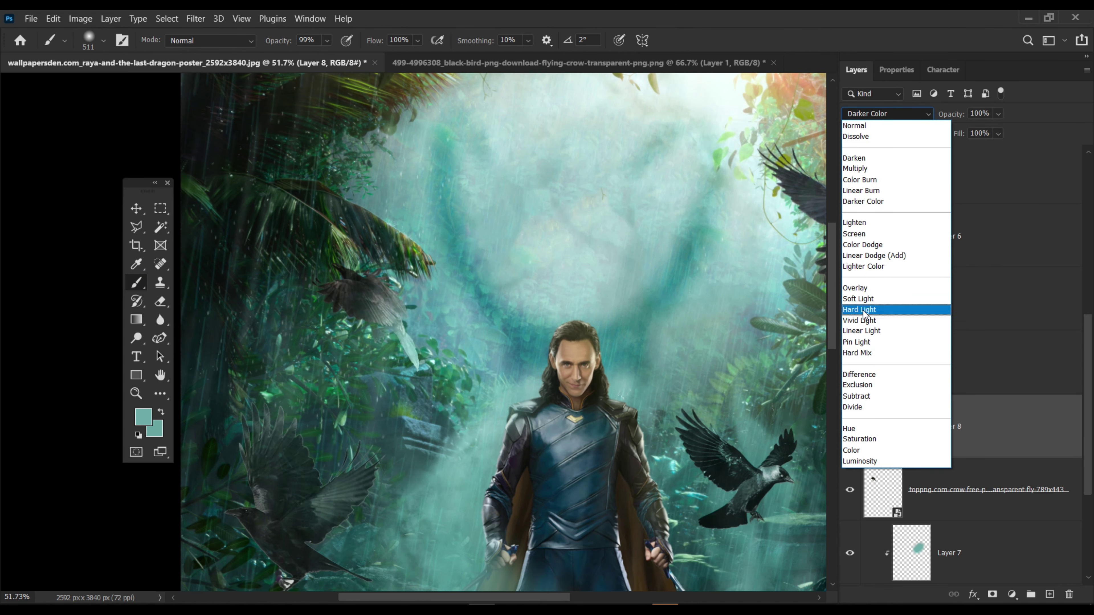
{"action": "left_click", "coordinate": [860, 288]}
- Add a teal-painted layer above Layer 4, the upper-right crow, blended as Overlay
{"action": "key", "text": "v"}
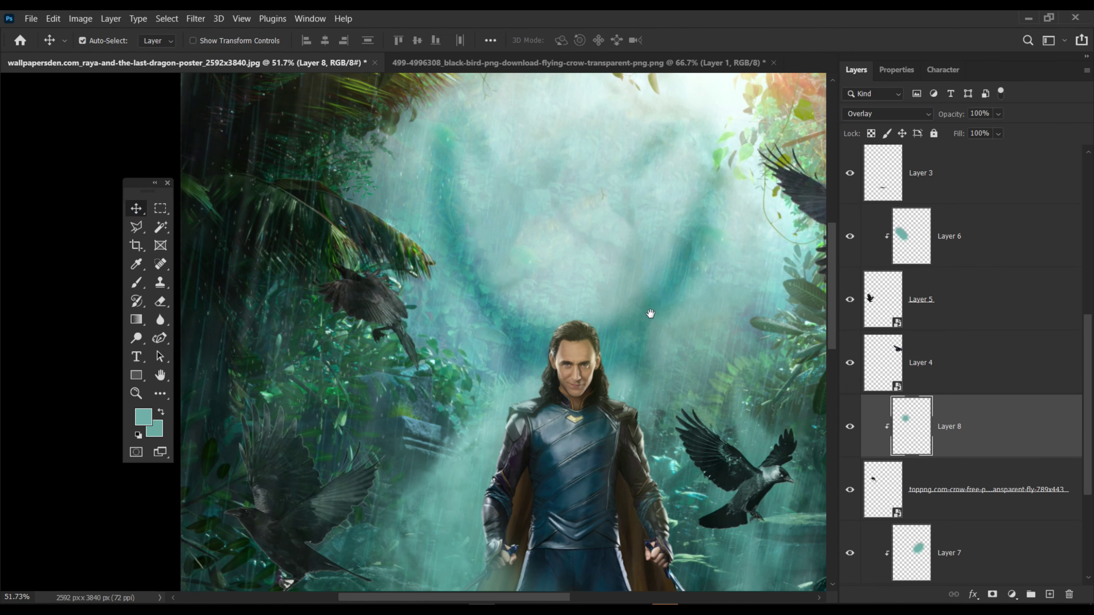
{"action": "left_click_drag", "start_coordinate": [654, 313], "coordinate": [470, 346]}
{"action": "left_click", "coordinate": [689, 256]}
{"action": "left_click", "coordinate": [1049, 594]}
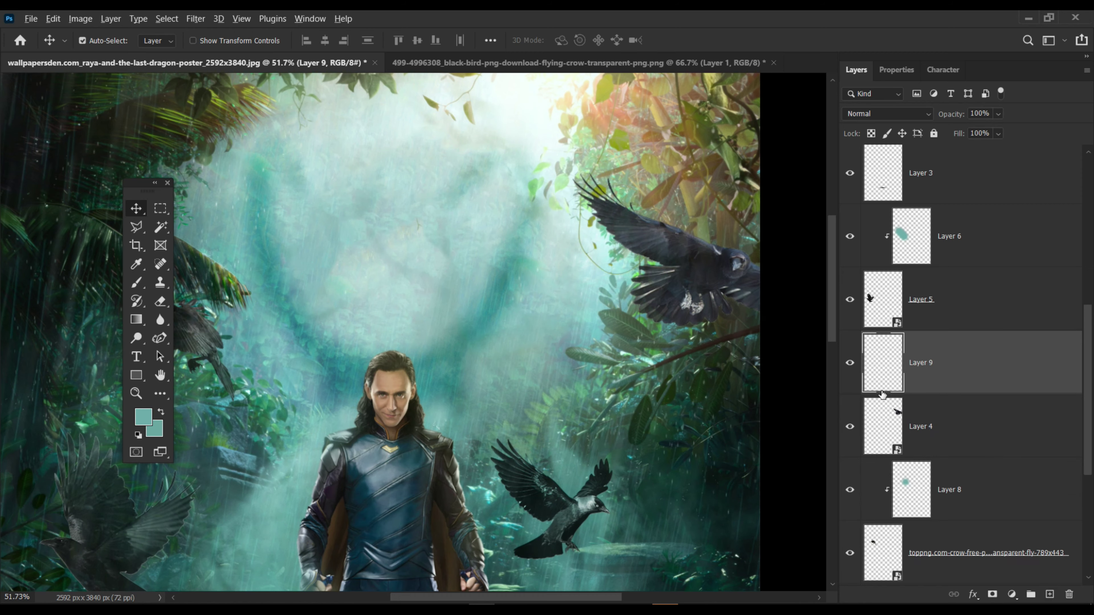
{"action": "left_click", "coordinate": [158, 281]}
{"action": "key", "text": "v"}
{"action": "left_click", "coordinate": [893, 116]}
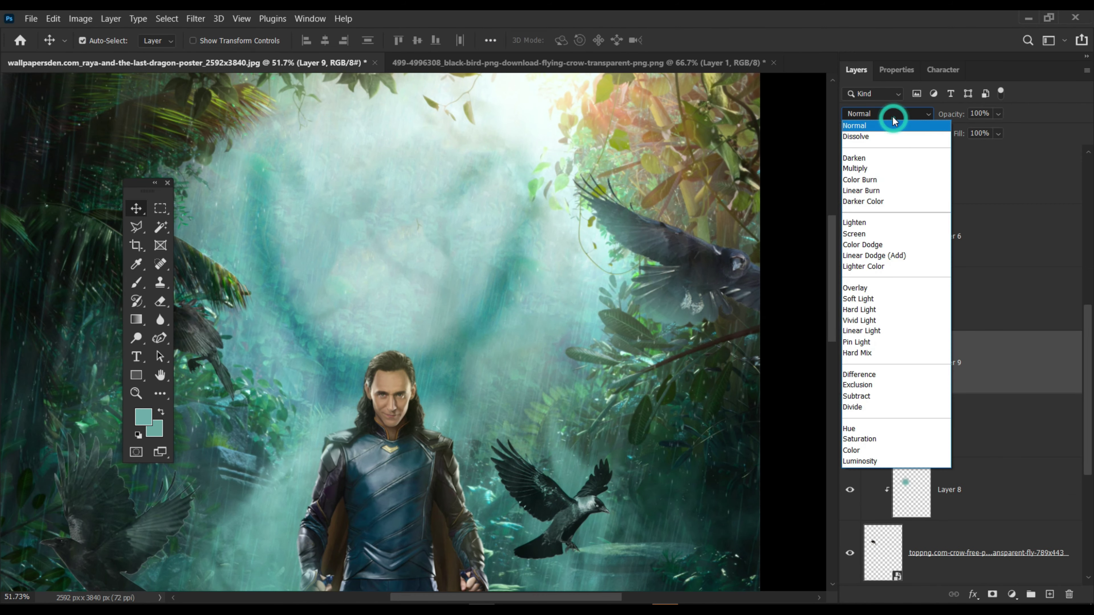
{"action": "left_click", "coordinate": [857, 287]}
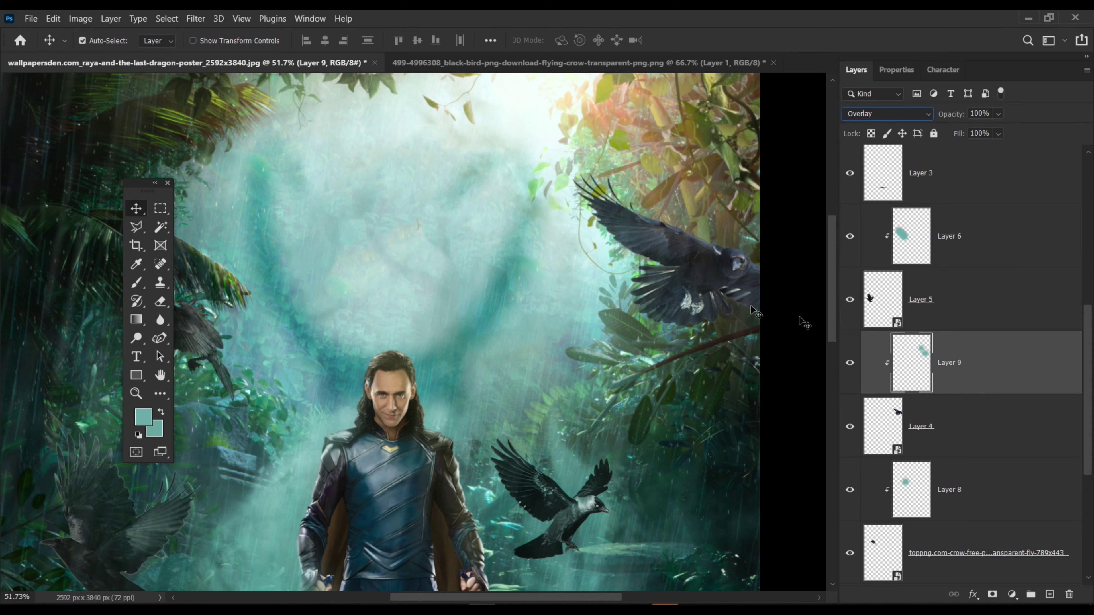
- Select all the crow layers, adjust their opacity, then reselect background Layer 0
{"action": "left_click", "coordinate": [952, 302]}
{"action": "left_click", "coordinate": [963, 432], "text": "ctrl"}
{"action": "scroll", "coordinate": [964, 431], "scroll_direction": "down", "scroll_amount": 2}
{"action": "left_click", "coordinate": [961, 545], "text": "ctrl"}
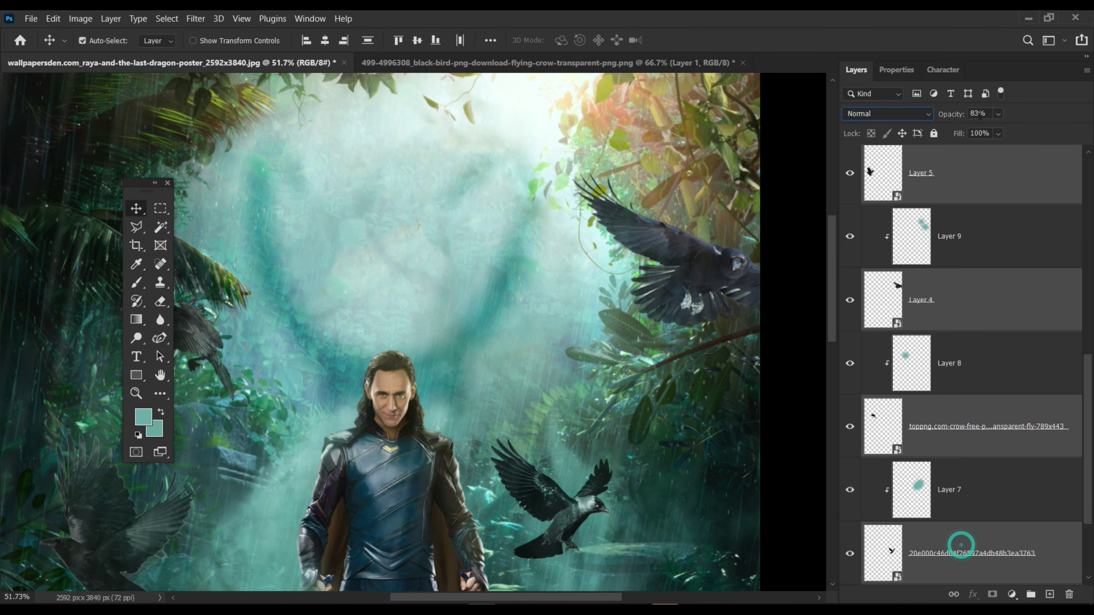
{"action": "left_click_drag", "start_coordinate": [961, 114], "coordinate": [968, 117]}
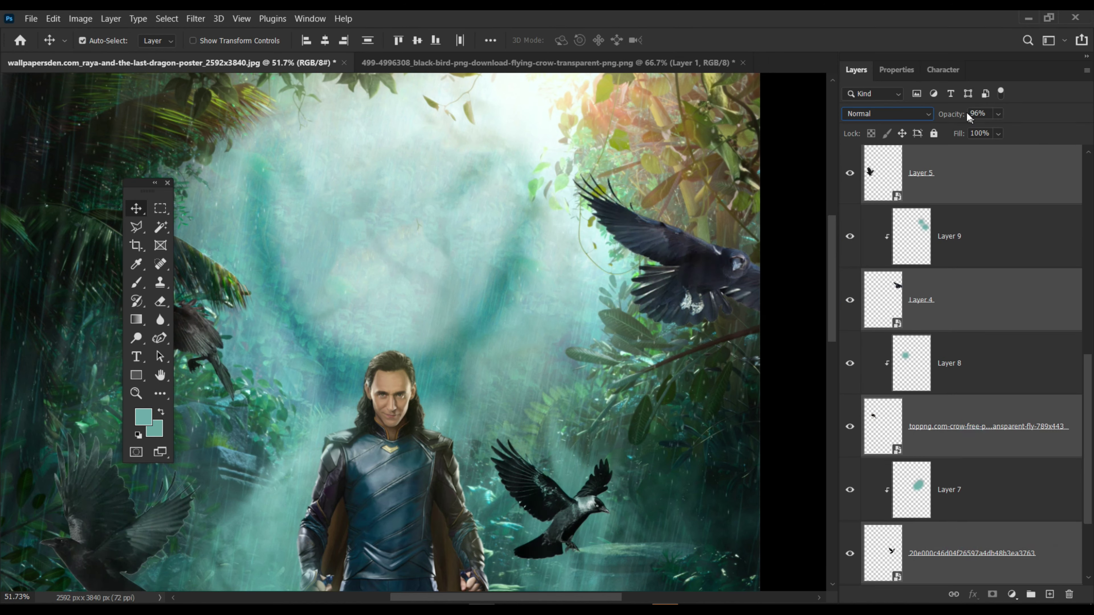
{"action": "left_click", "coordinate": [576, 316]}
{"action": "key", "text": "z"}
{"action": "left_click_drag", "start_coordinate": [557, 303], "coordinate": [506, 298]}
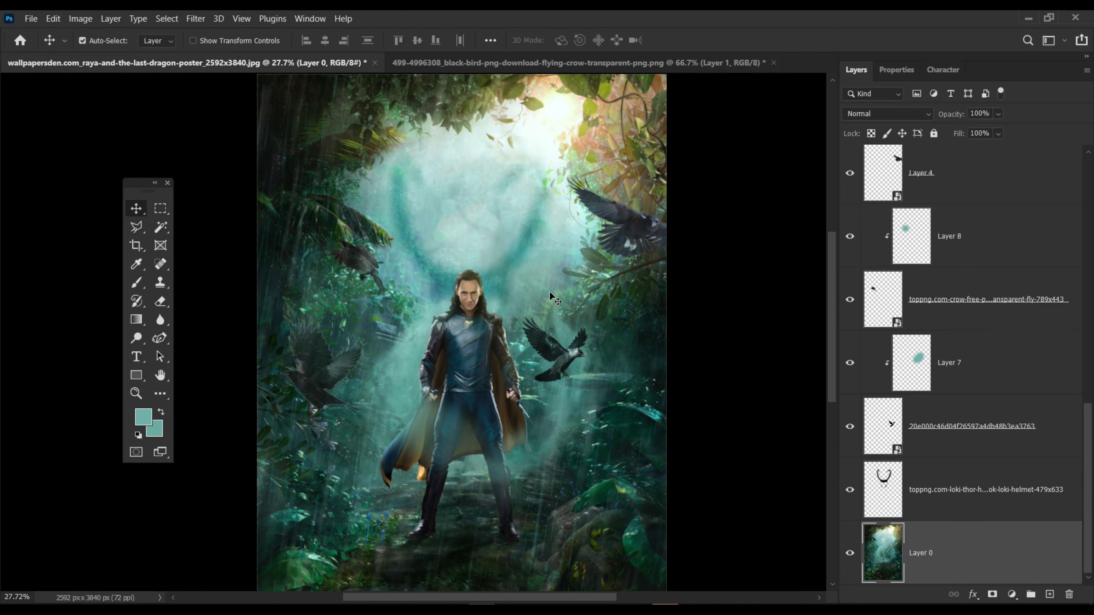
- Shrink the left crow and its teal paint layer to about 79% and move them down-right
{"action": "left_click", "coordinate": [312, 386]}
{"action": "key", "text": "Return"}
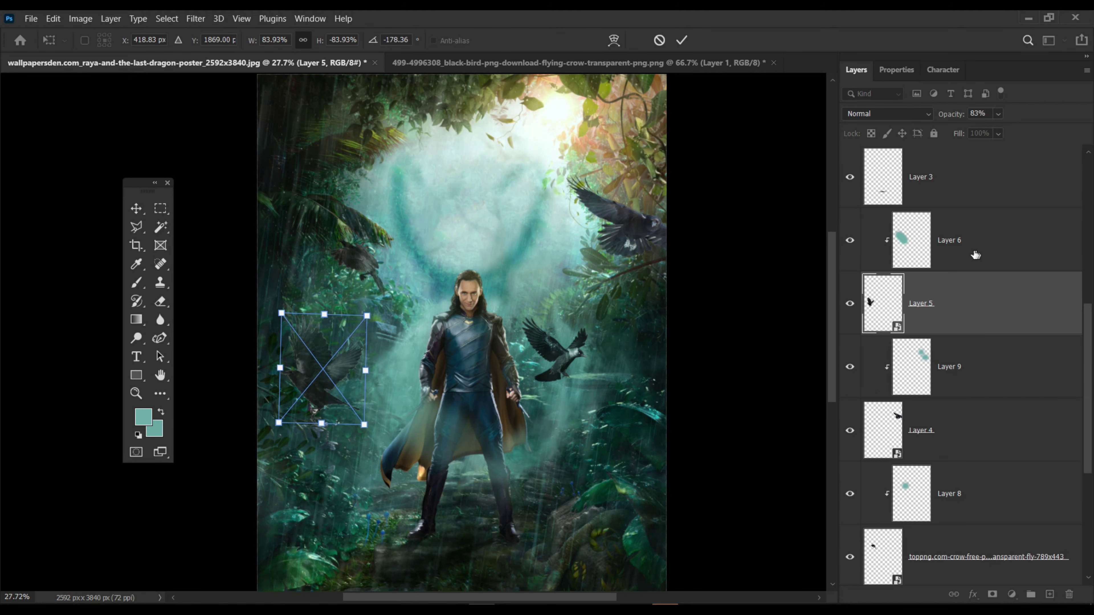
{"action": "left_click", "coordinate": [969, 240], "text": "ctrl"}
{"action": "key", "text": "ctrl+t"}
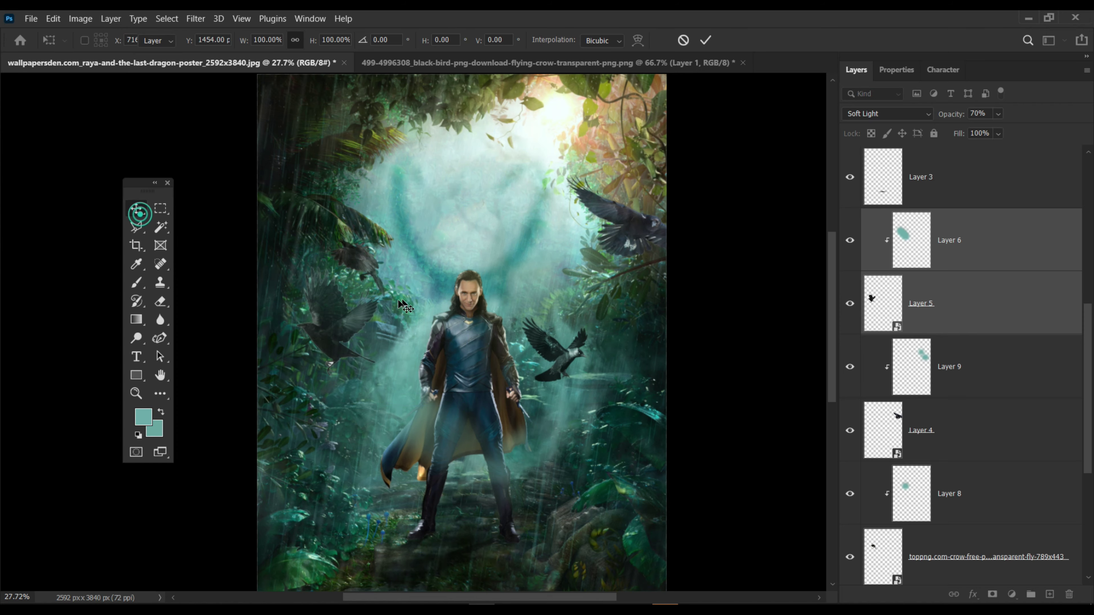
{"action": "left_click_drag", "start_coordinate": [461, 197], "coordinate": [439, 225]}
{"action": "mouse_move", "coordinate": [380, 339]}
{"action": "left_mouse_down"}
{"action": "mouse_move", "coordinate": [407, 373]}
{"action": "mouse_move", "coordinate": [358, 373]}
{"action": "left_mouse_up"}
{"action": "left_click", "coordinate": [740, 274]}
- Inside the crow's smart object, select the white toe gaps by colour and mask them out
{"action": "double_click", "coordinate": [869, 298]}
{"action": "left_click_drag", "start_coordinate": [434, 535], "coordinate": [341, 474]}
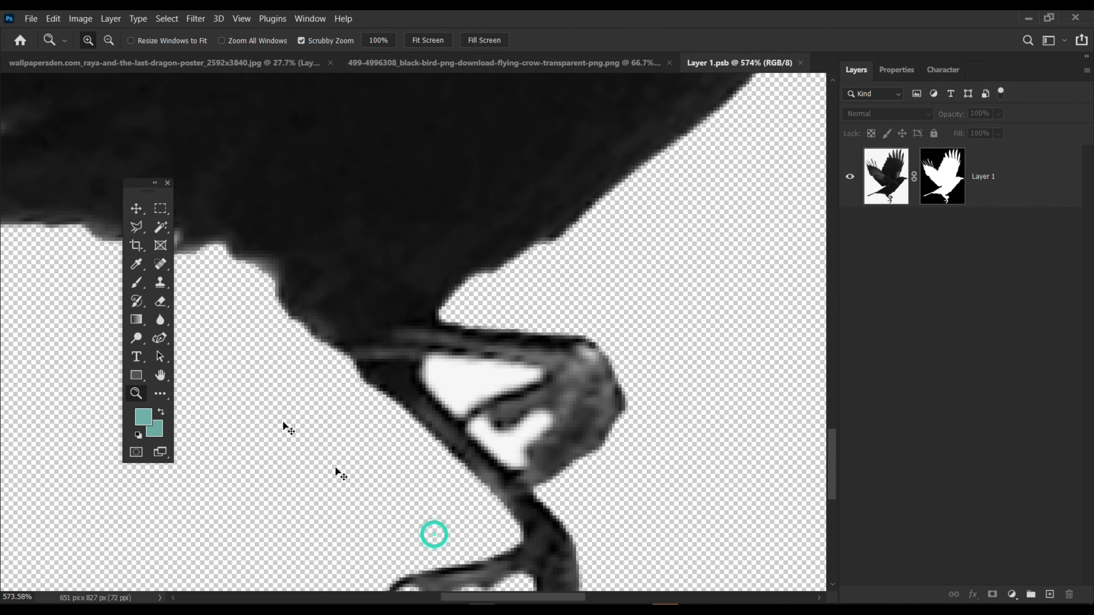
{"action": "left_click", "coordinate": [160, 227]}
{"action": "left_click", "coordinate": [484, 377]}
{"action": "left_click", "coordinate": [559, 247]}
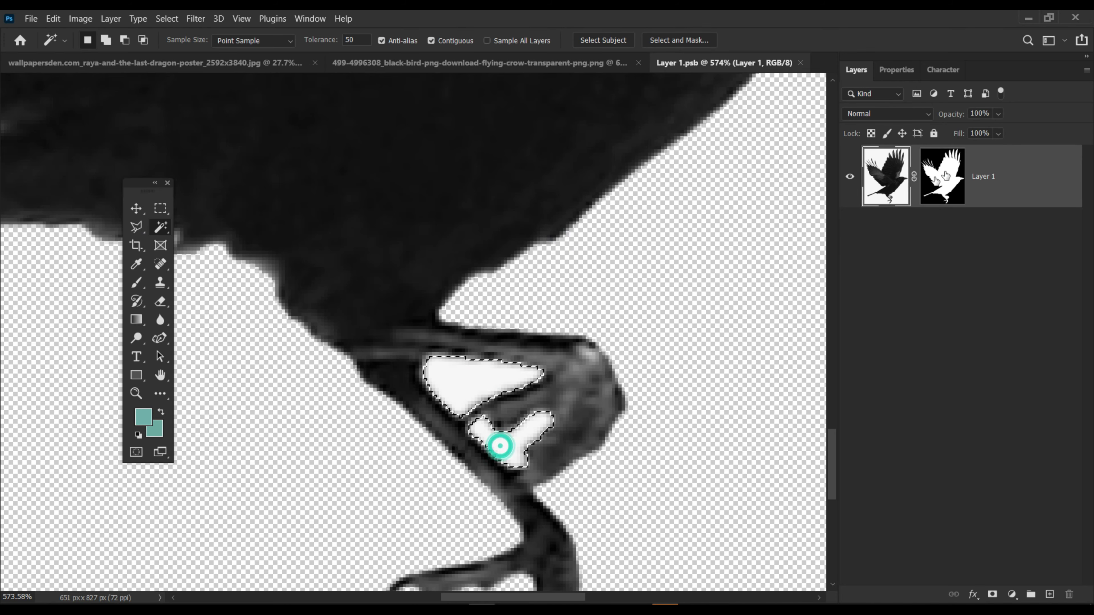
{"action": "left_click", "coordinate": [943, 174]}
{"action": "key", "text": "Delete"}
- Deselect the toes, save the crow contents and close the crow PNG without saving
{"action": "right_click", "coordinate": [415, 219]}
{"action": "left_click", "coordinate": [428, 225]}
{"action": "key", "text": "v"}
{"action": "key", "text": "ctrl+s"}
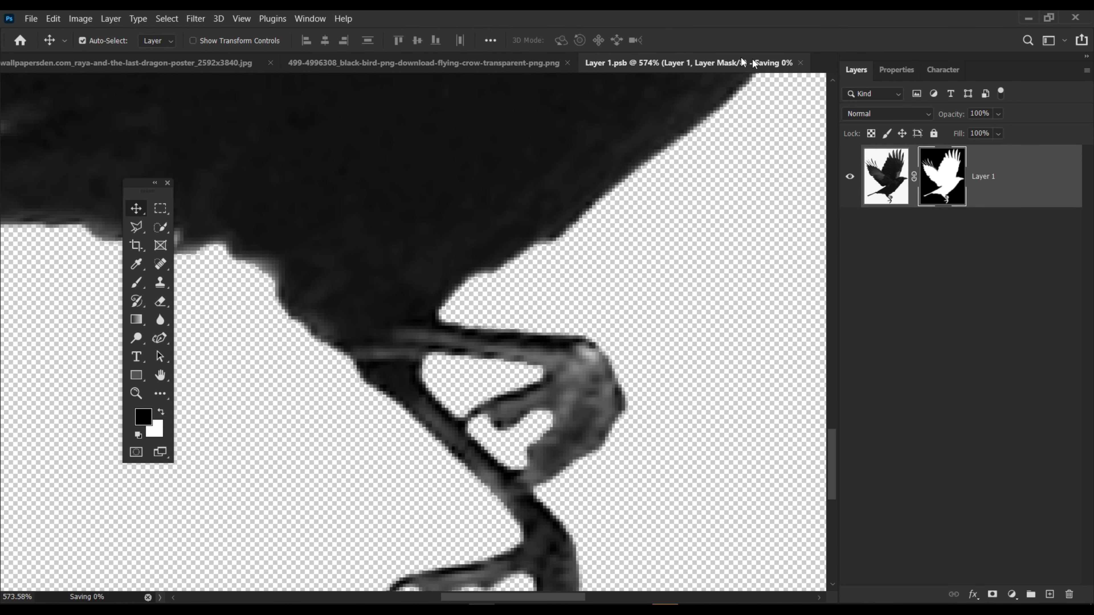
{"action": "left_click", "coordinate": [800, 62]}
{"action": "left_click", "coordinate": [567, 250]}
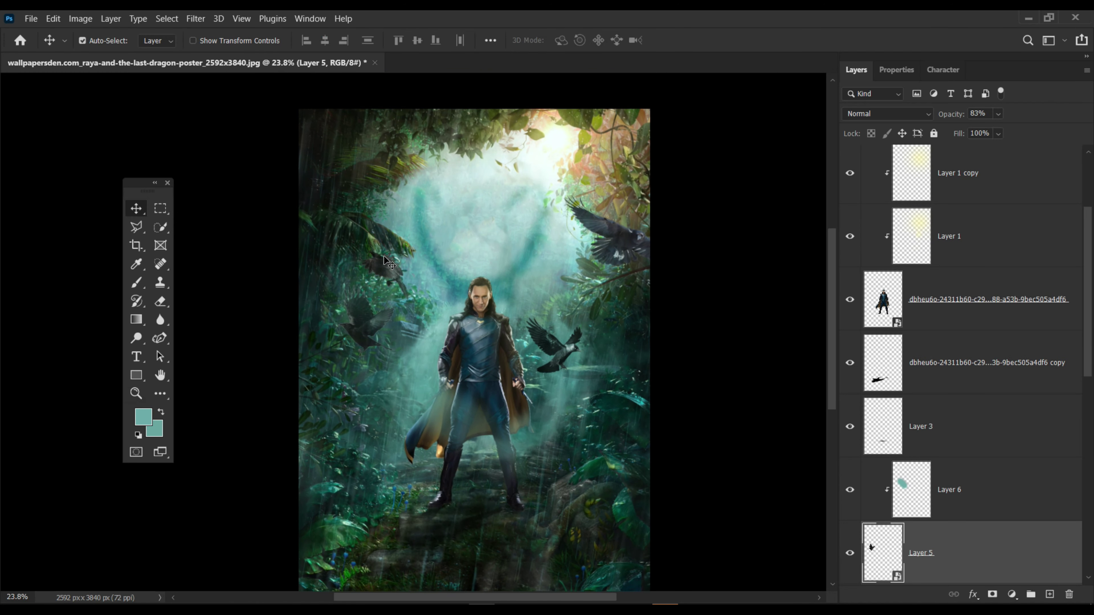
- Move the teal paint layer up onto the upper-left crow
{"action": "left_click", "coordinate": [950, 300]}
{"action": "key", "text": "ctrl+t"}
{"action": "left_click_drag", "start_coordinate": [499, 366], "coordinate": [484, 337]}
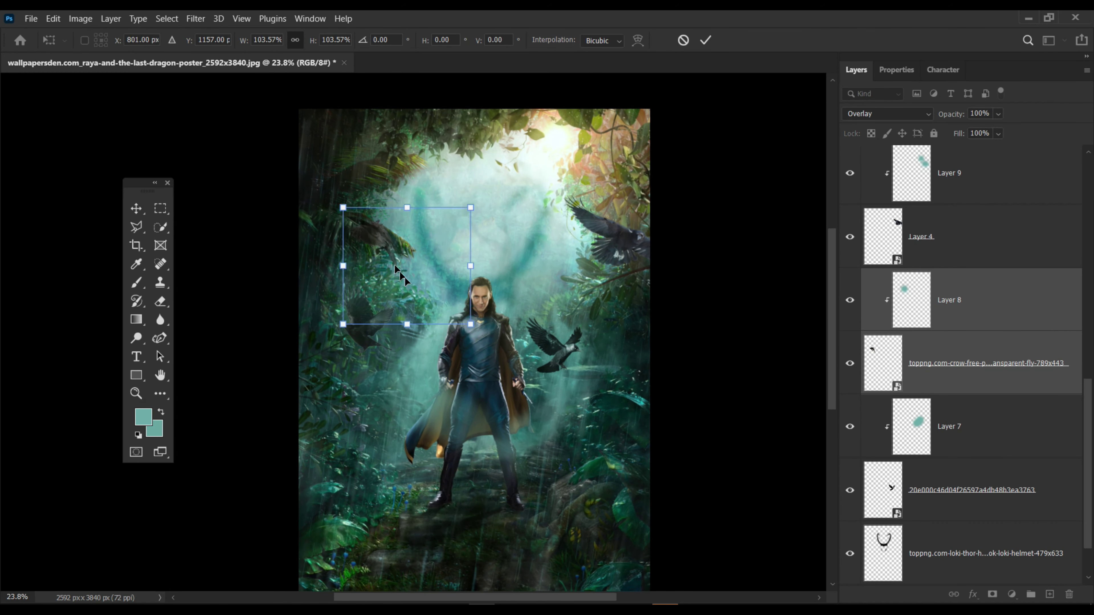
{"action": "key", "text": "Return"}
{"action": "left_click", "coordinate": [996, 178]}
- Group the crow layers together with their teal paint layers
{"action": "scroll", "coordinate": [994, 236], "scroll_direction": "up", "scroll_amount": 3}
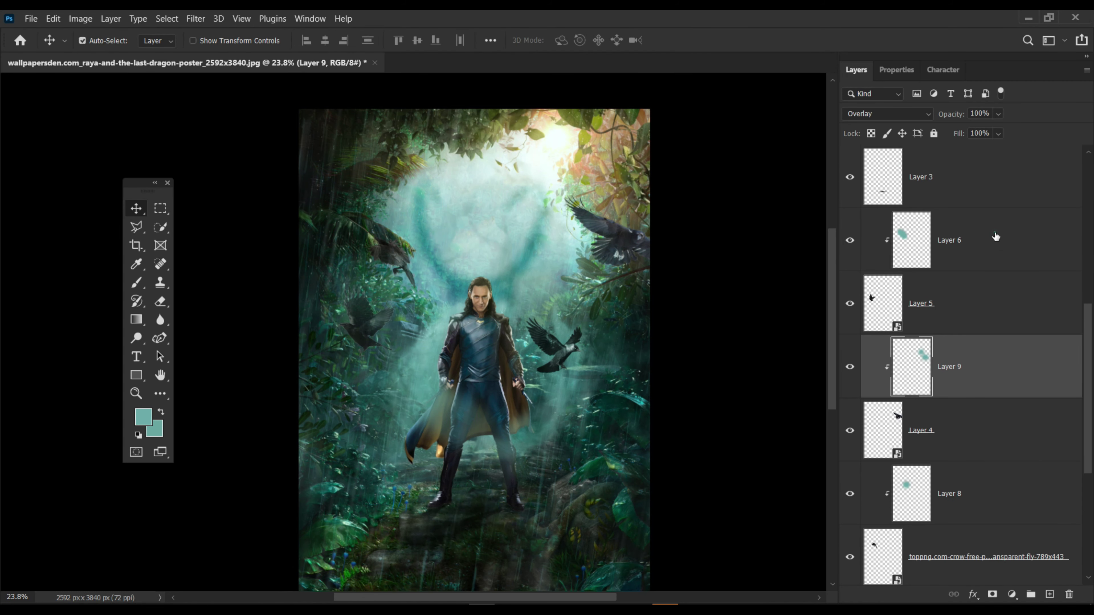
{"action": "scroll", "coordinate": [996, 236], "scroll_direction": "down", "scroll_amount": 3}
{"action": "left_click", "coordinate": [964, 486], "text": "shift"}
{"action": "key", "text": "ctrl+g"}
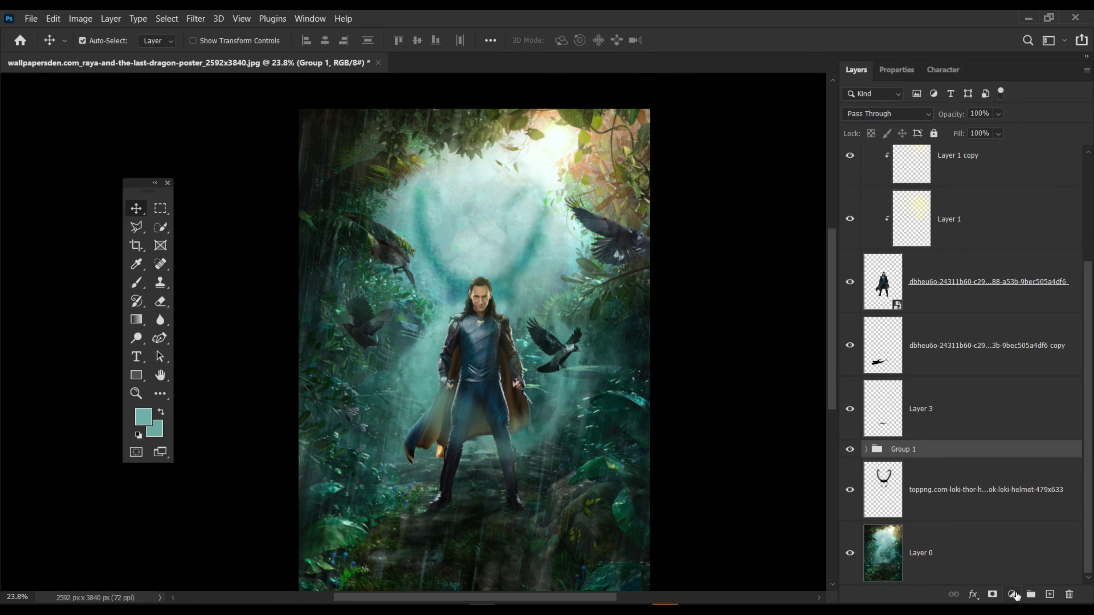
- Add a Color Balance adjustment with midtones Cyan/Red −17 and Magenta/Green +12
{"action": "left_click", "coordinate": [1015, 595]}
{"action": "left_click", "coordinate": [995, 465]}
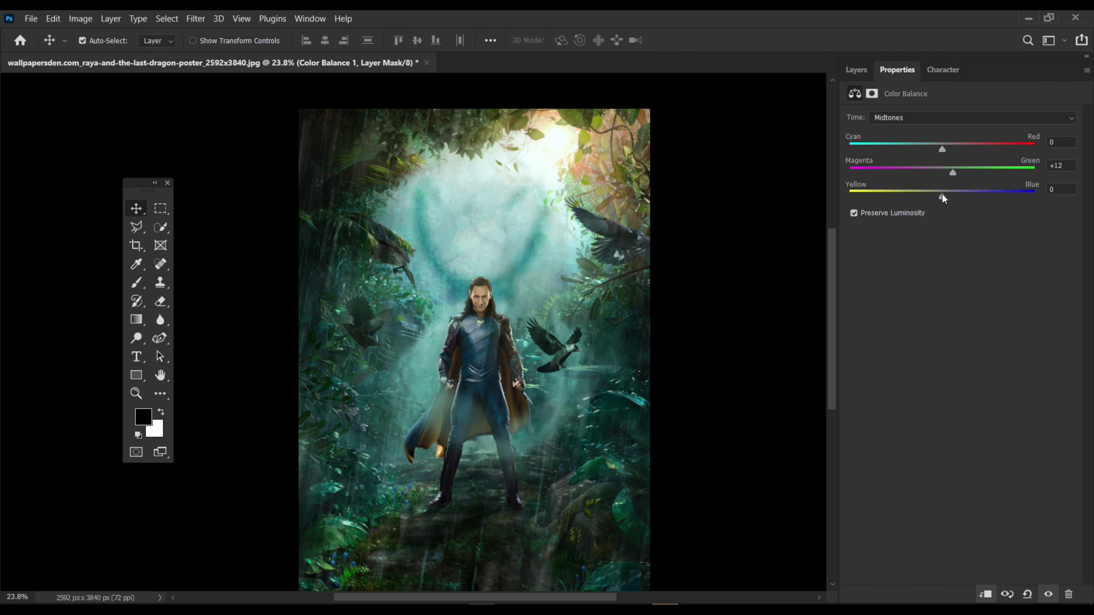
{"action": "left_click_drag", "start_coordinate": [942, 149], "coordinate": [933, 171]}
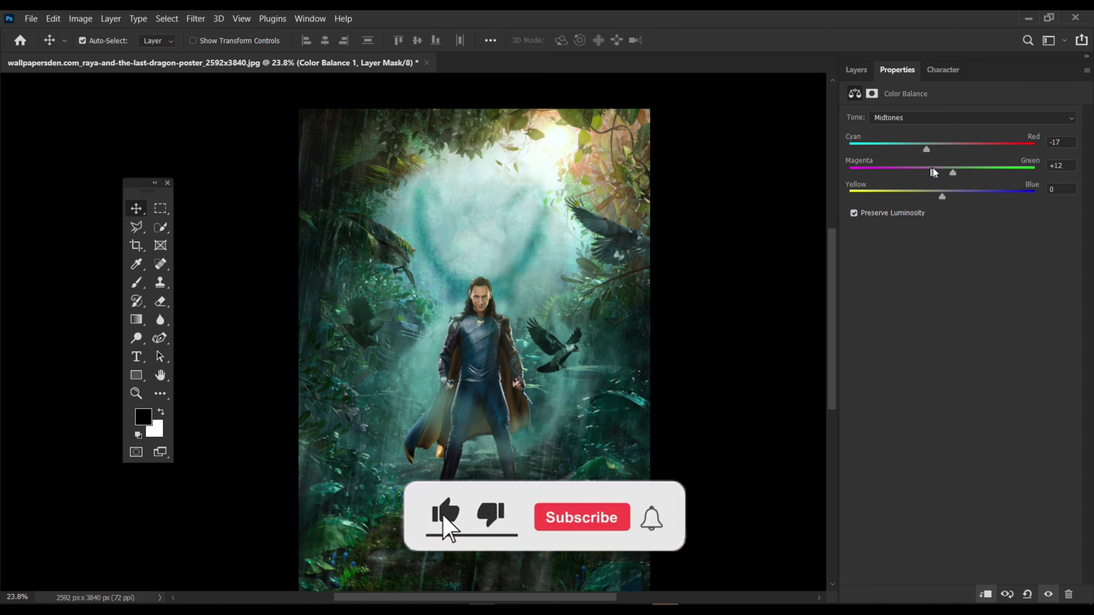
{"action": "left_click", "coordinate": [856, 70]}
{"action": "key", "text": "z"}
{"action": "left_click_drag", "start_coordinate": [551, 329], "coordinate": [547, 330]}
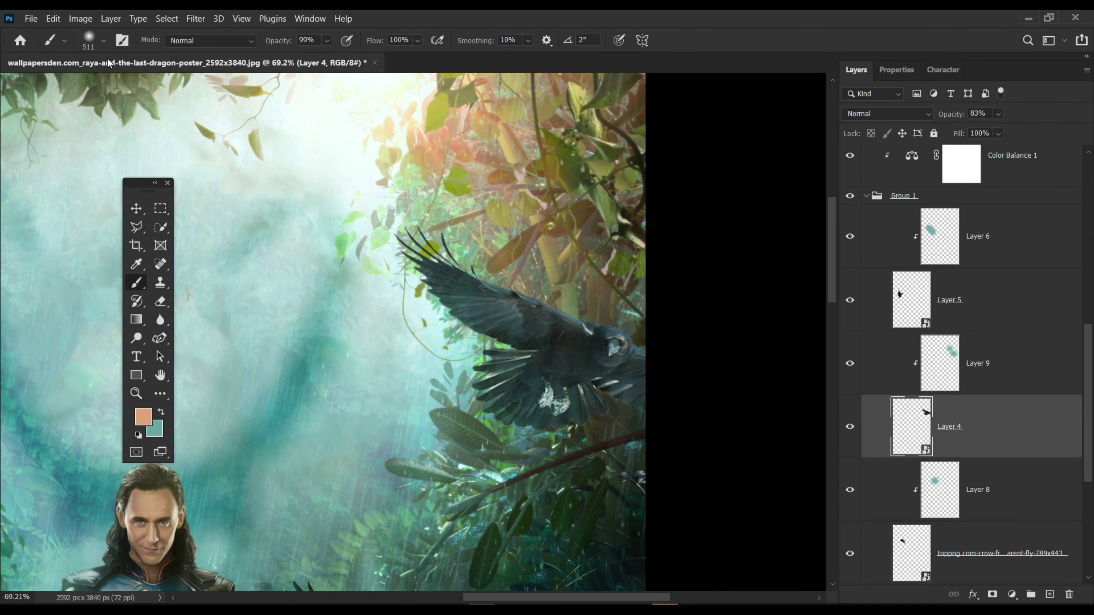
- Dab peach colour on Layer 7 over the crow's head, brush size 168
{"action": "left_click", "coordinate": [88, 40]}
{"action": "left_click", "coordinate": [991, 363]}
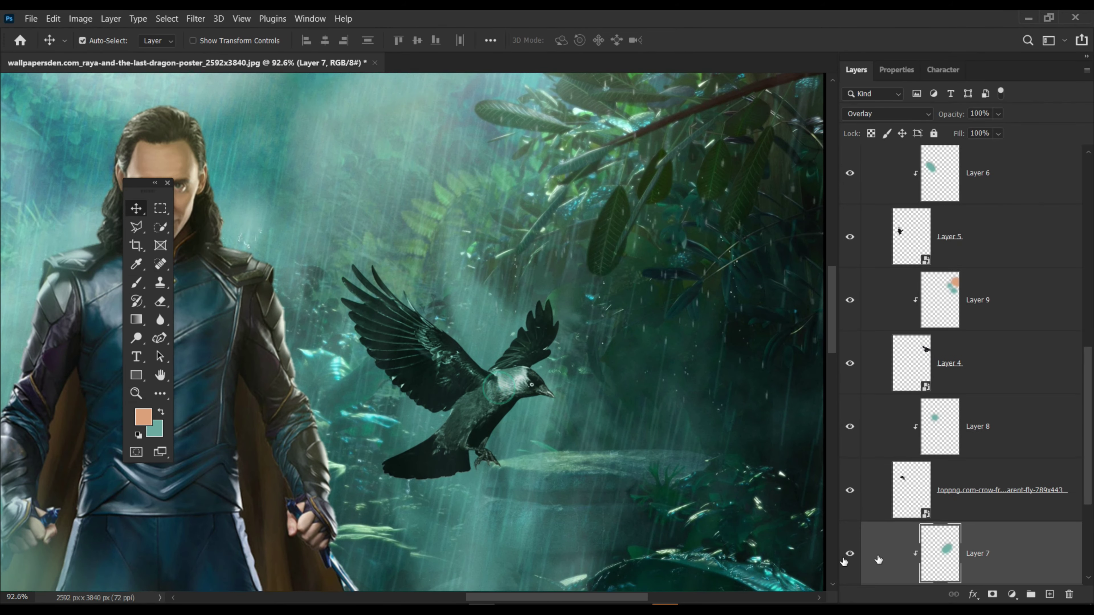
{"action": "key", "text": "b"}
{"action": "left_click", "coordinate": [518, 273]}
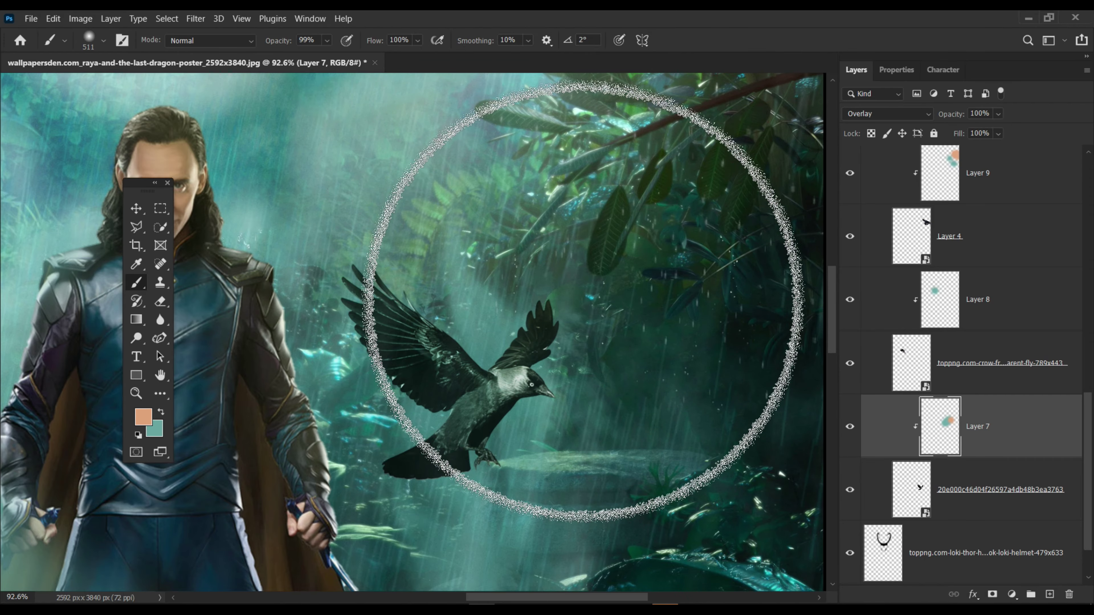
{"action": "left_click", "coordinate": [103, 40]}
{"action": "left_click_drag", "start_coordinate": [157, 71], "coordinate": [130, 71]}
{"action": "key", "text": "Return"}
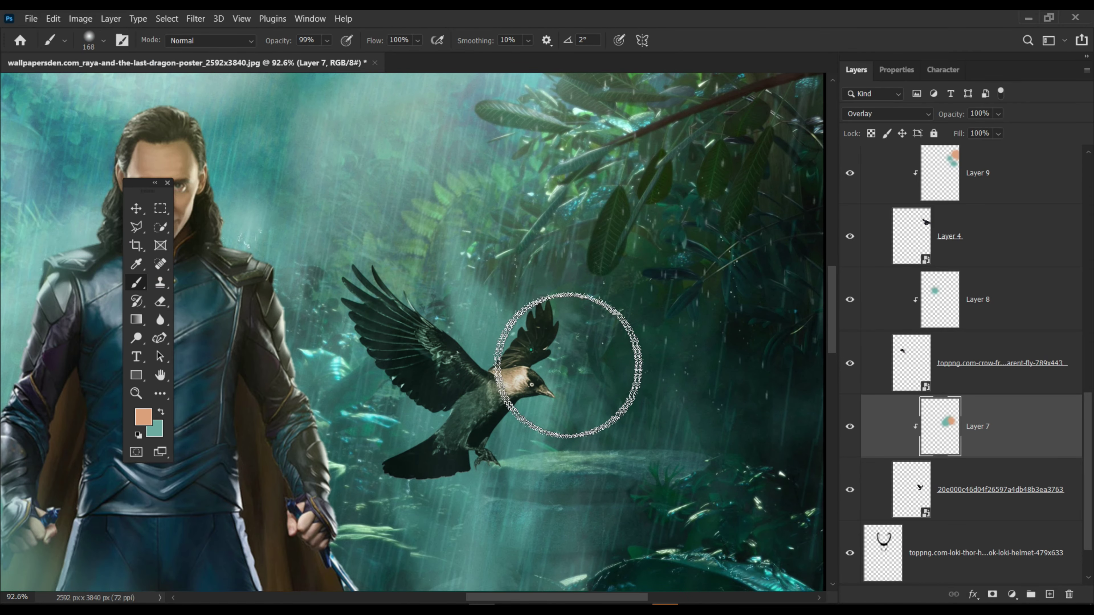
- Zoom out and reframe the view to see the whole poster
{"action": "key", "text": "z"}
{"action": "mouse_move", "coordinate": [572, 313]}
{"action": "left_mouse_down"}
{"action": "mouse_move", "coordinate": [289, 303]}
{"action": "mouse_move", "coordinate": [313, 304]}
{"action": "left_mouse_up"}
{"action": "key", "text": "b"}
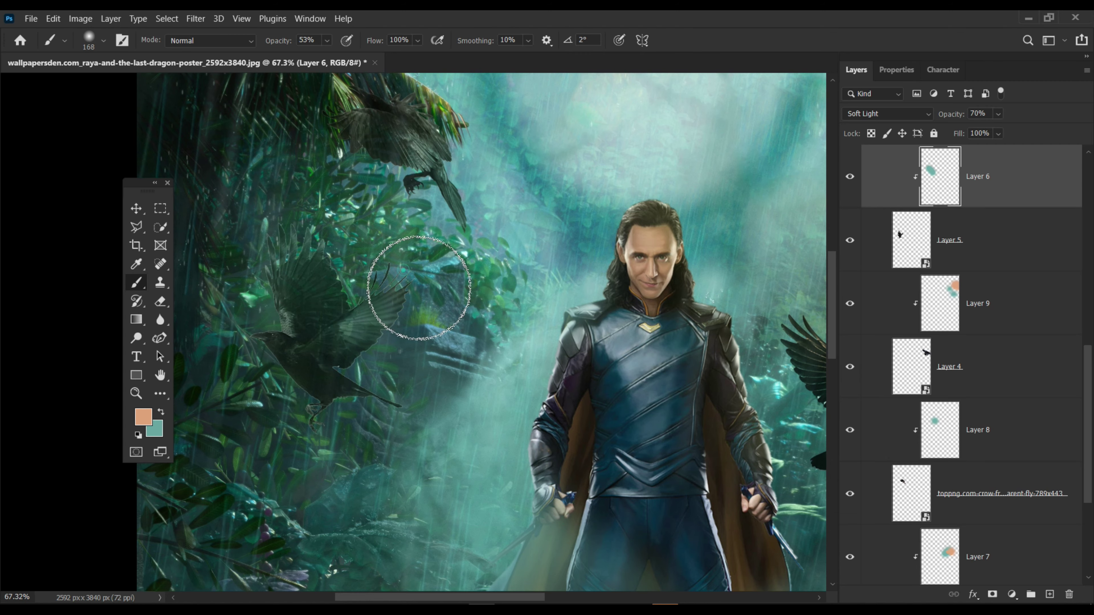
{"action": "left_click_drag", "start_coordinate": [356, 303], "coordinate": [365, 406]}
{"action": "key", "text": "alt+bracketleft"}
{"action": "key", "text": "alt+bracketleft"}
{"action": "key", "text": "alt+bracketleft"}
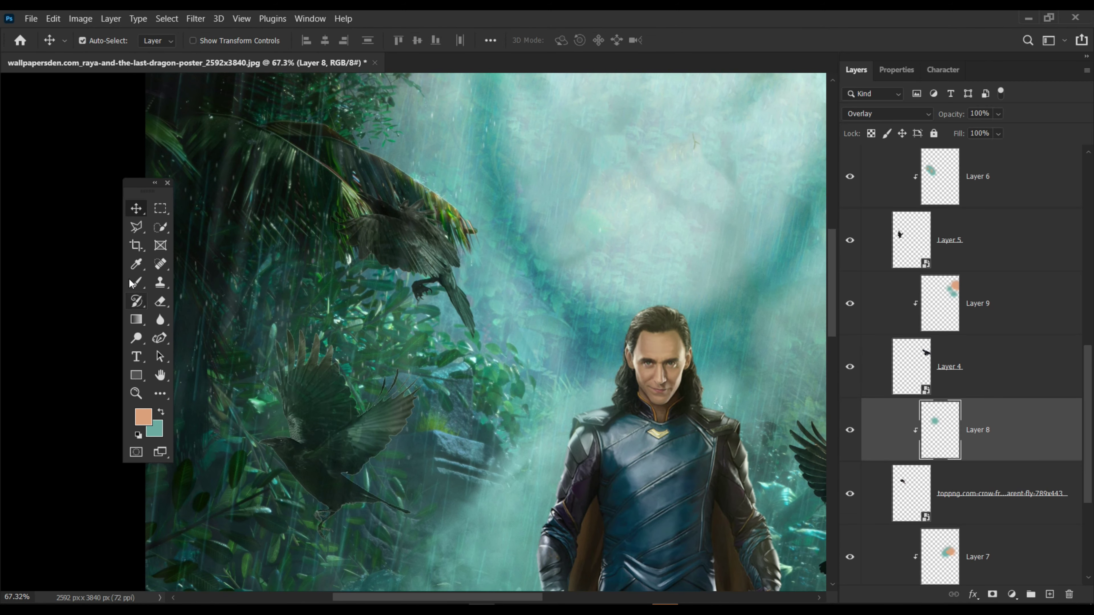
{"action": "key", "text": "z"}
{"action": "left_click_drag", "start_coordinate": [471, 227], "coordinate": [578, 336]}
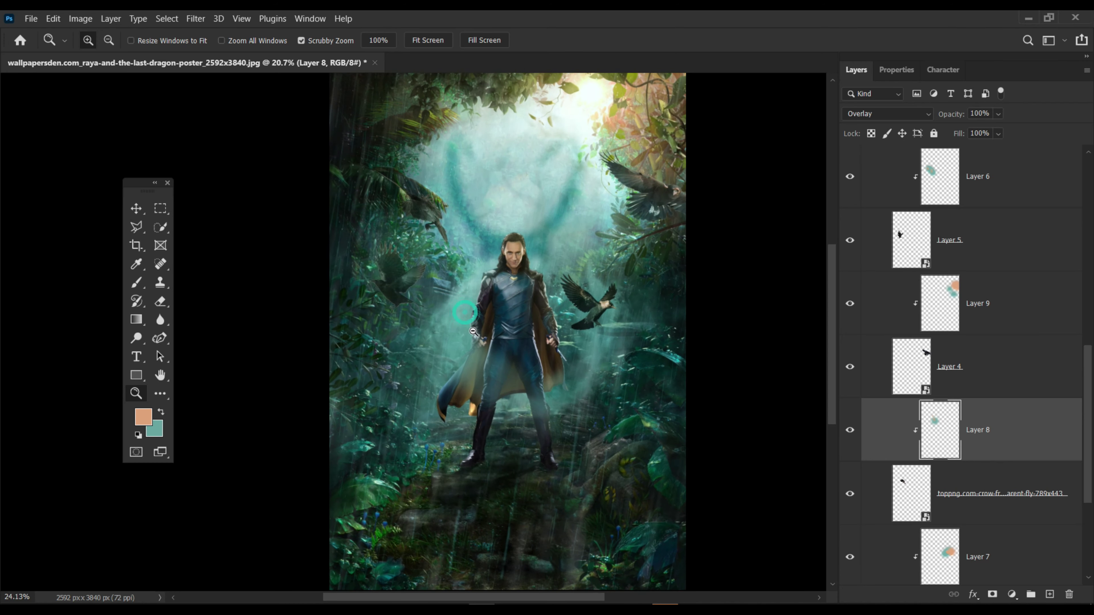
{"action": "scroll", "coordinate": [579, 336], "scroll_direction": "up", "scroll_amount": 5}
- Move the crow and its Layer 7 tint slightly right and lower down the poster
{"action": "key", "text": "v"}
{"action": "key", "text": "alt+bracketleft"}
{"action": "key", "text": "alt+bracketleft"}
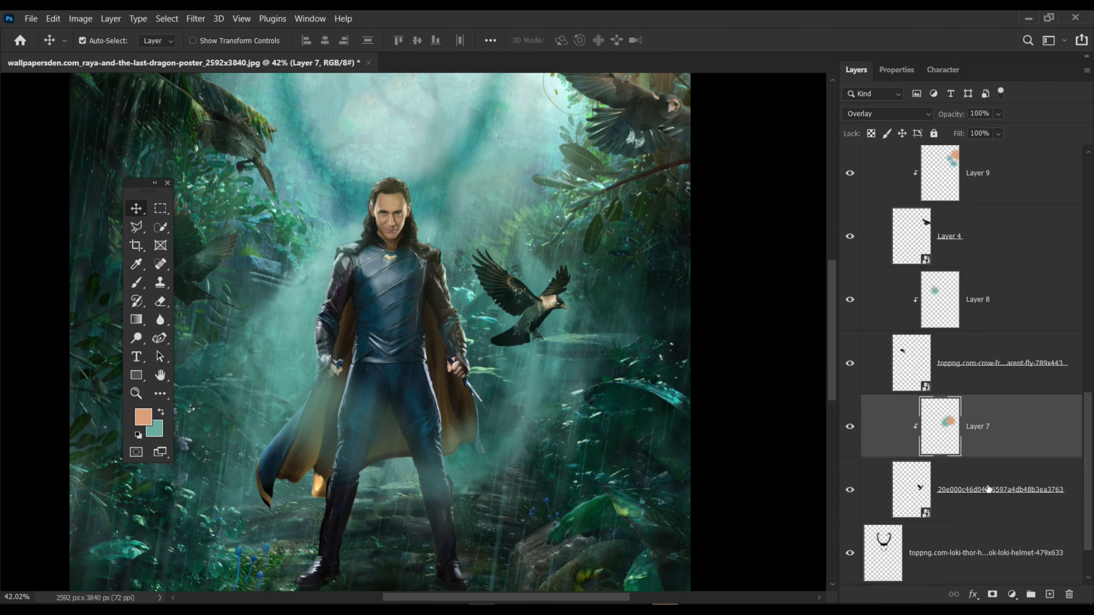
{"action": "key", "text": "shift+alt+bracketleft"}
{"action": "key", "text": "ctrl+t"}
{"action": "mouse_move", "coordinate": [553, 318]}
{"action": "left_mouse_down"}
{"action": "mouse_move", "coordinate": [594, 329]}
{"action": "mouse_move", "coordinate": [591, 321]}
{"action": "left_mouse_up"}
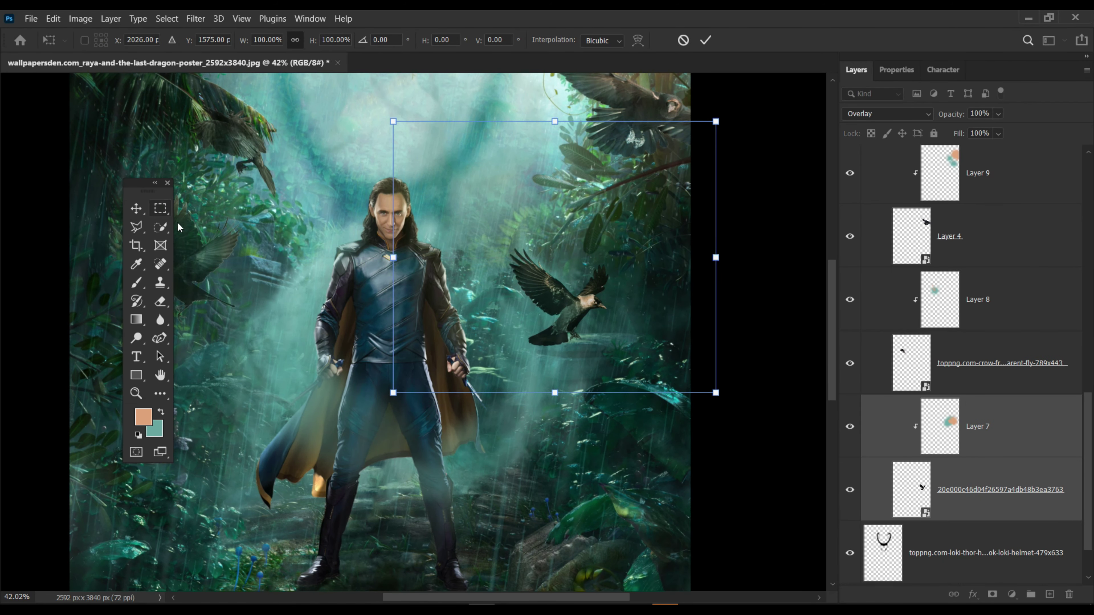
{"action": "scroll", "coordinate": [530, 357], "scroll_direction": "down", "scroll_amount": 3}
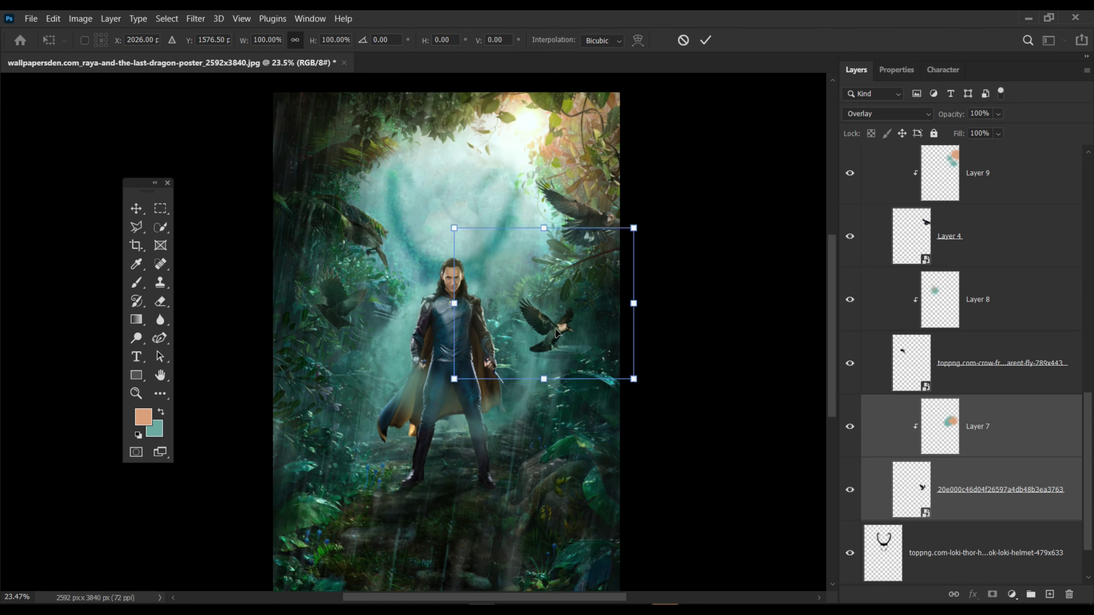
{"action": "left_click_drag", "start_coordinate": [556, 334], "coordinate": [555, 364]}
{"action": "key", "text": "Return"}
{"action": "key", "text": "z"}
{"action": "left_click_drag", "start_coordinate": [513, 310], "coordinate": [491, 310]}
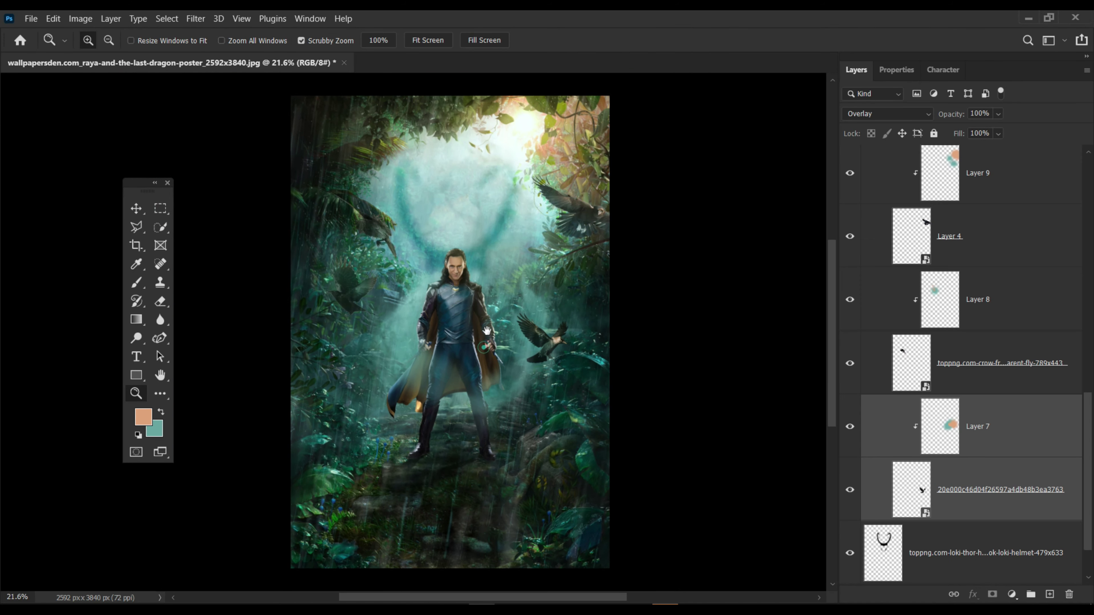
- Open travis-jackson-grouphug-cubecontainmentdevice.jpg from File Explorer as a new Photoshop document
{"action": "key", "text": "alt+Tab"}
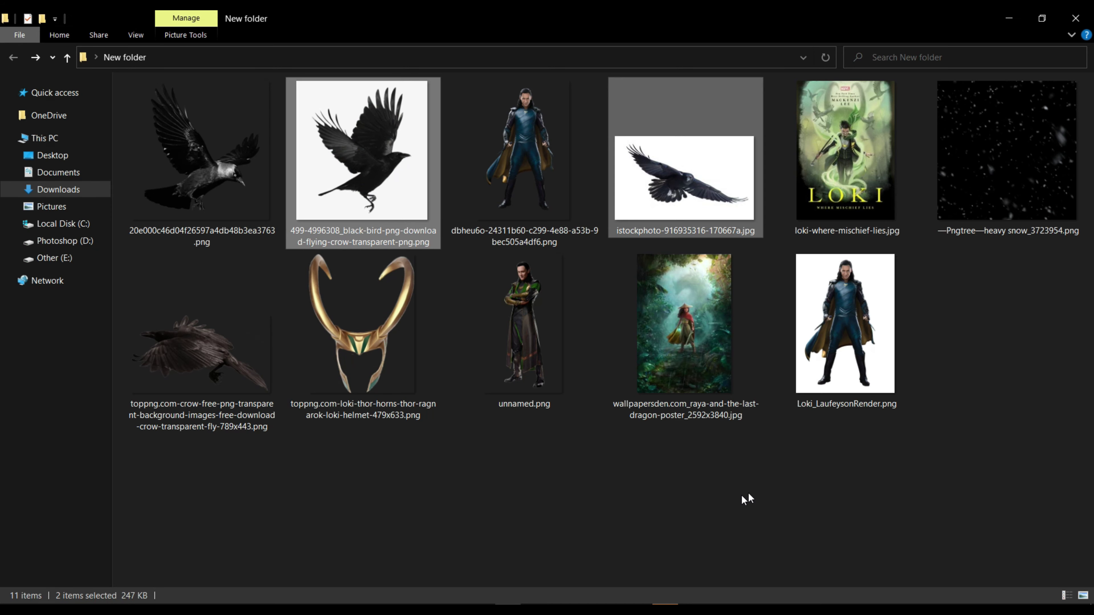
{"action": "key", "text": "alt+Tab"}
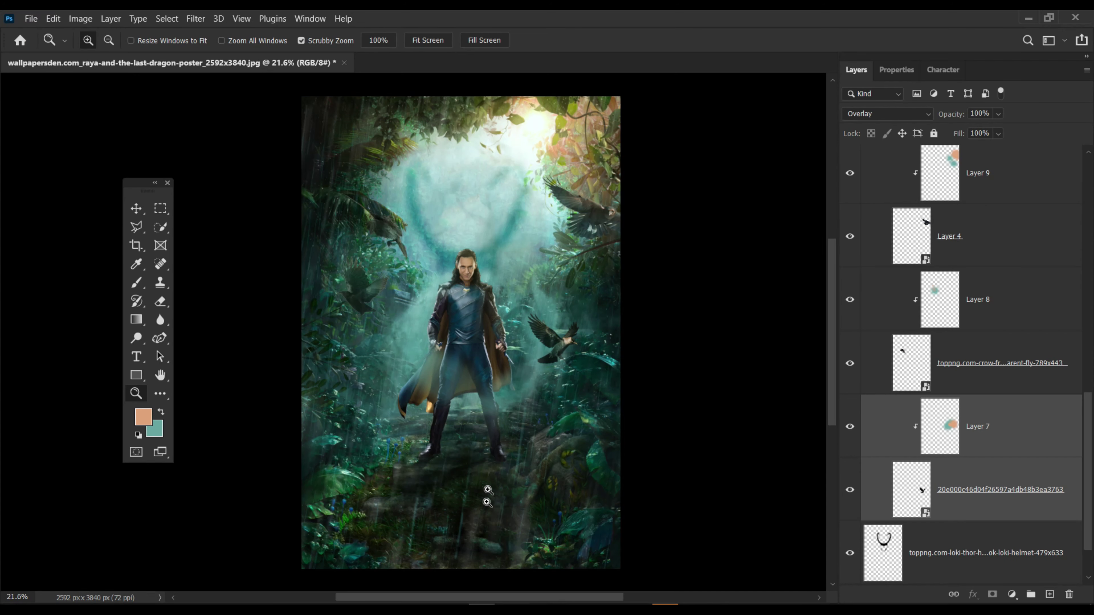
{"action": "key", "text": "alt+Tab"}
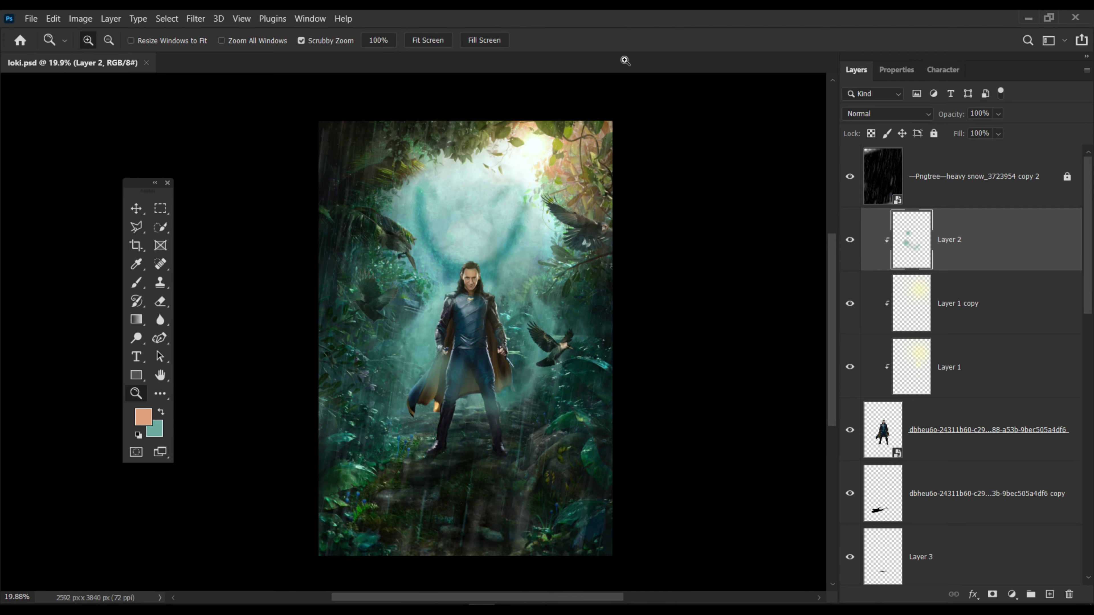
{"action": "mouse_move", "coordinate": [1025, 353]}
{"action": "left_mouse_down"}
{"action": "mouse_move", "coordinate": [209, 498]}
{"action": "mouse_move", "coordinate": [525, 452]}
{"action": "left_mouse_up"}
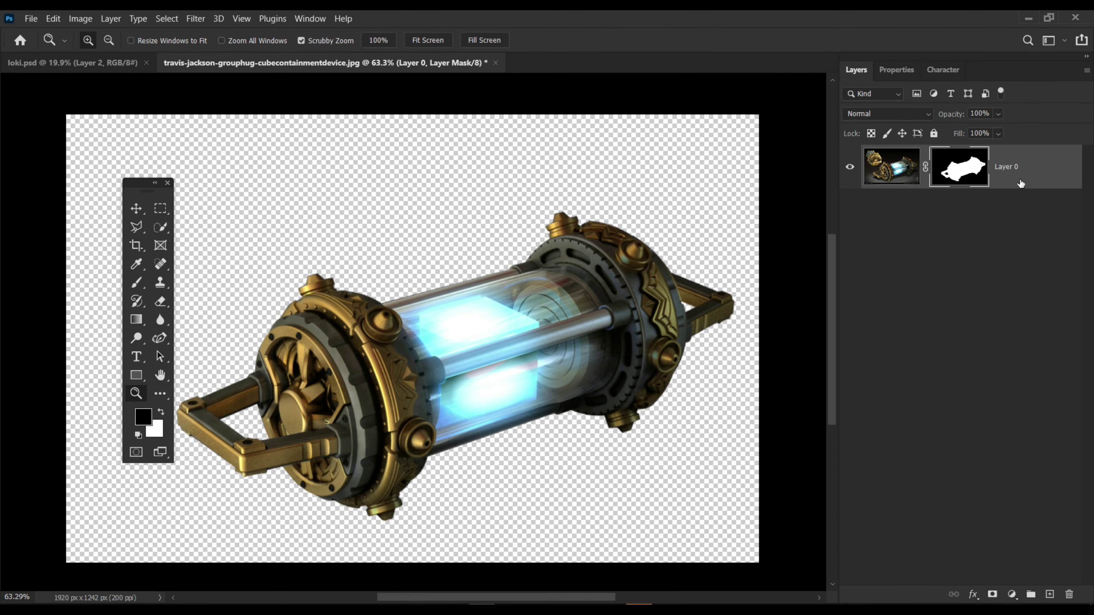
- Convert the canister layer to a smart object, bring it into loki.psd and shrink it
{"action": "right_click", "coordinate": [1029, 172]}
{"action": "left_click", "coordinate": [865, 203]}
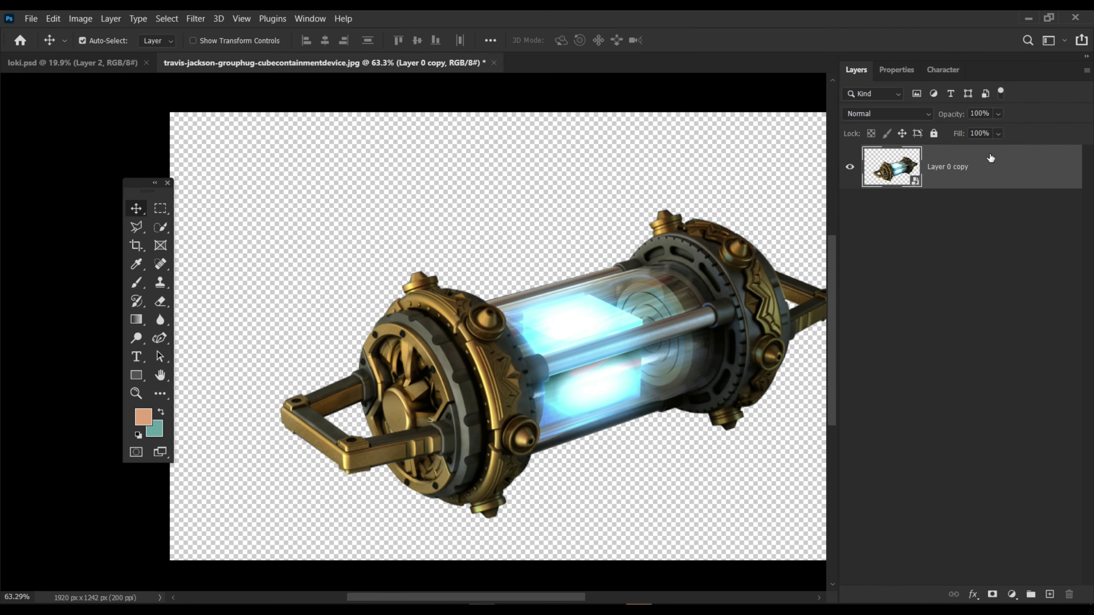
{"action": "left_click_drag", "start_coordinate": [990, 158], "coordinate": [440, 508]}
{"action": "key", "text": "ctrl+t"}
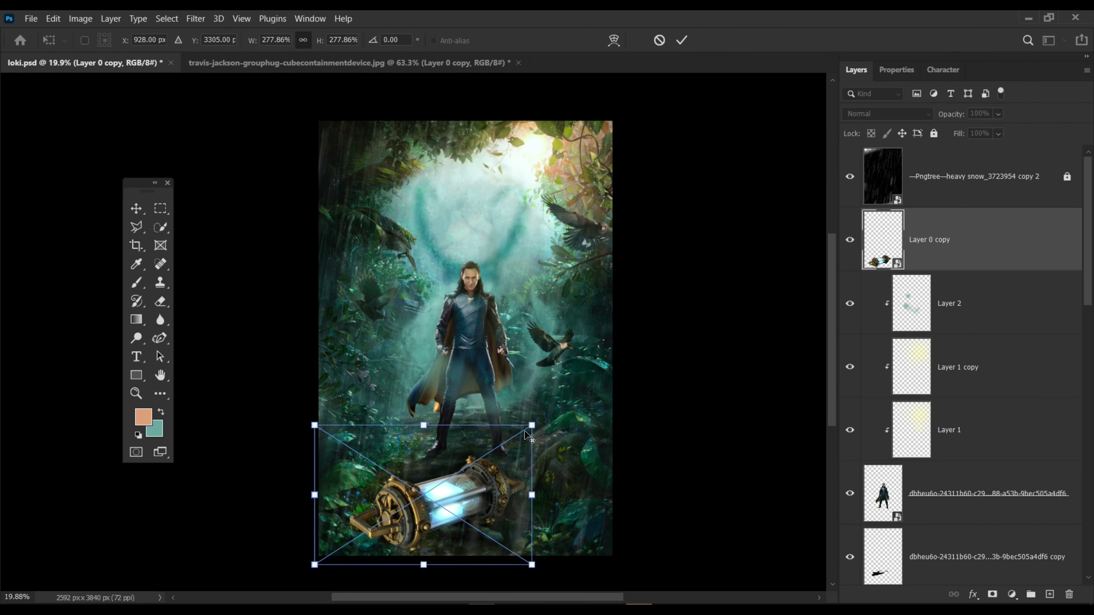
{"action": "left_click_drag", "start_coordinate": [532, 425], "coordinate": [504, 445]}
{"action": "scroll", "coordinate": [431, 507], "scroll_direction": "up", "scroll_amount": 4}
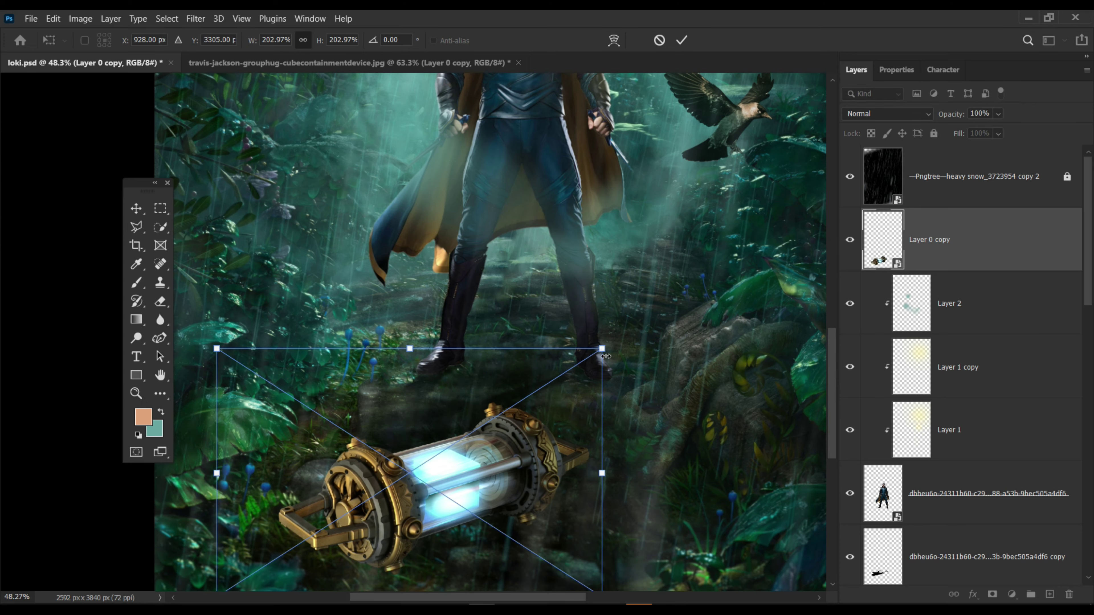
{"action": "left_click_drag", "start_coordinate": [606, 355], "coordinate": [586, 362]}
{"action": "key", "text": "Return"}
- Discard a stray empty layer and scale the canister down slightly further
{"action": "key", "text": "z"}
{"action": "mouse_move", "coordinate": [307, 392]}
{"action": "left_mouse_down"}
{"action": "mouse_move", "coordinate": [457, 489]}
{"action": "mouse_move", "coordinate": [603, 489]}
{"action": "left_mouse_up"}
{"action": "key", "text": "ctrl+shift+alt+n"}
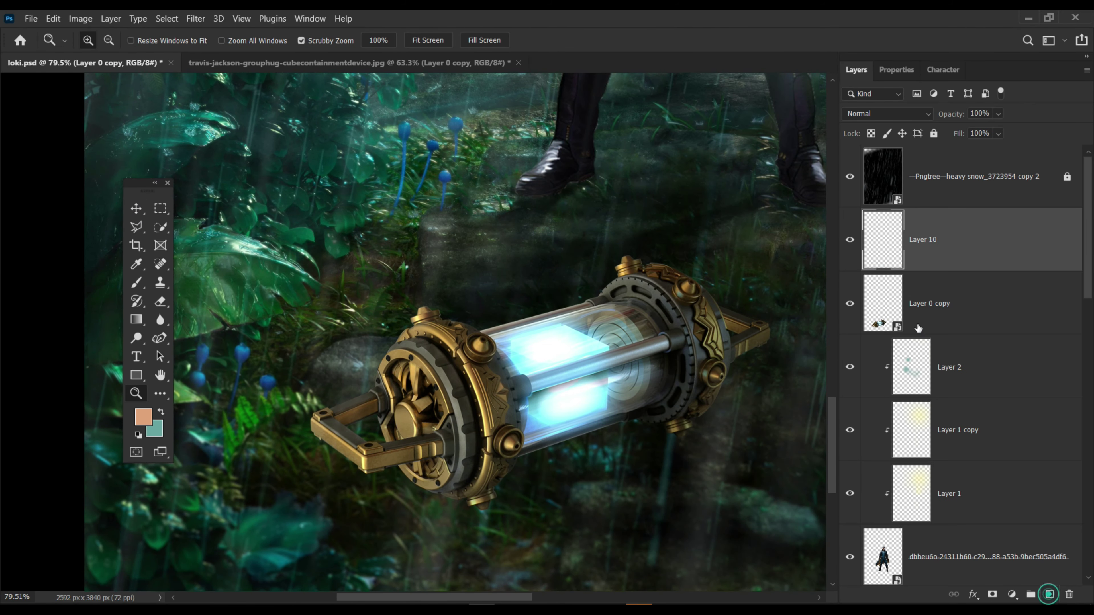
{"action": "left_click_drag", "start_coordinate": [918, 328], "coordinate": [868, 276]}
{"action": "key", "text": "ctrl+0"}
{"action": "key", "text": "ctrl+t"}
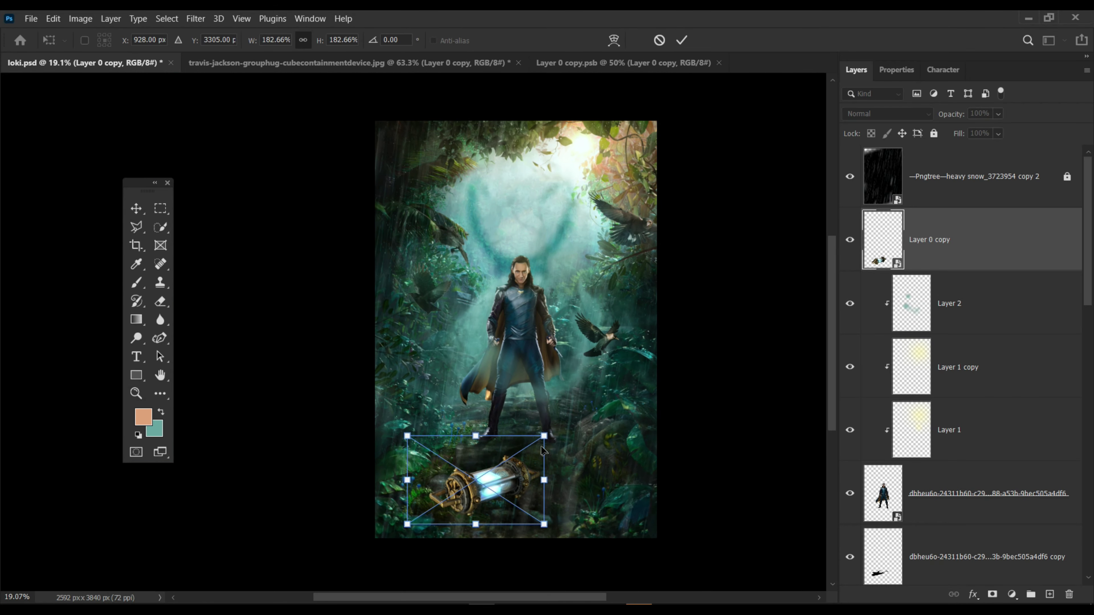
{"action": "left_click_drag", "start_coordinate": [533, 442], "coordinate": [531, 440]}
{"action": "key", "text": "Return"}
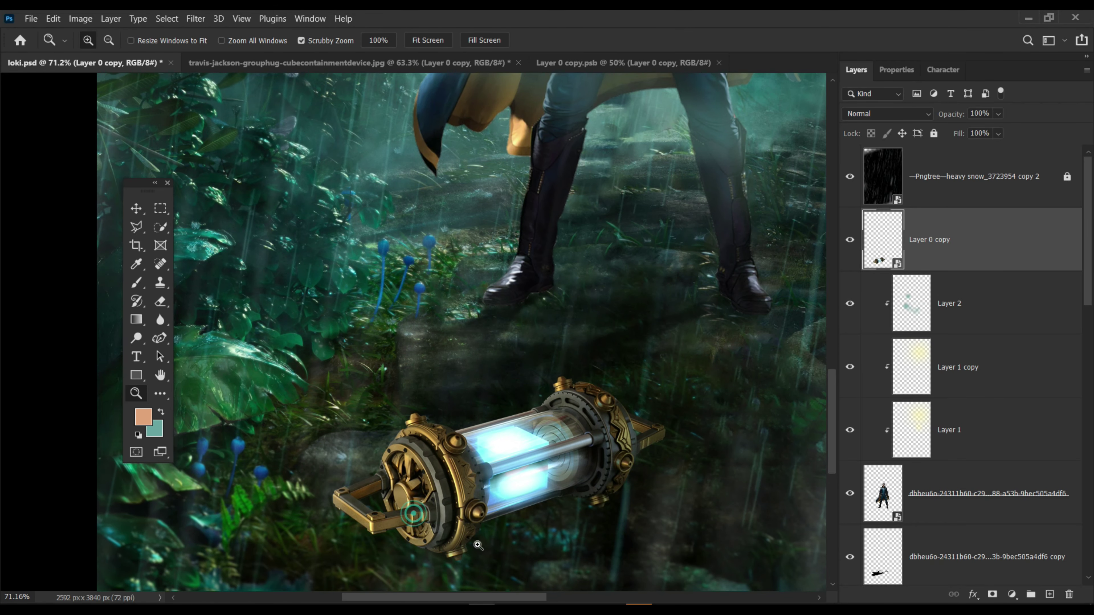
- Add a shadow layer beneath the canister, set a black 100% opacity brush, and save
{"action": "scroll", "coordinate": [434, 420], "scroll_direction": "up", "scroll_amount": 5}
{"action": "left_click", "coordinate": [1049, 594]}
{"action": "left_click_drag", "start_coordinate": [968, 328], "coordinate": [968, 333]}
{"action": "left_click", "coordinate": [137, 282]}
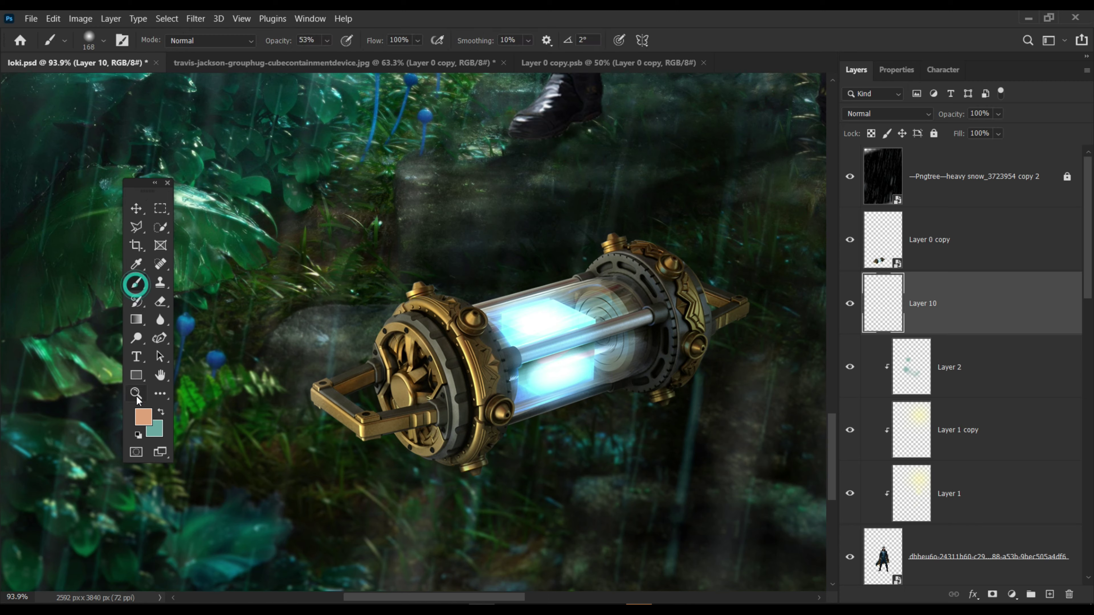
{"action": "left_click", "coordinate": [143, 416]}
{"action": "left_click", "coordinate": [720, 337]}
{"action": "left_click", "coordinate": [969, 80]}
{"action": "scroll", "coordinate": [507, 509], "scroll_direction": "down", "scroll_amount": 3}
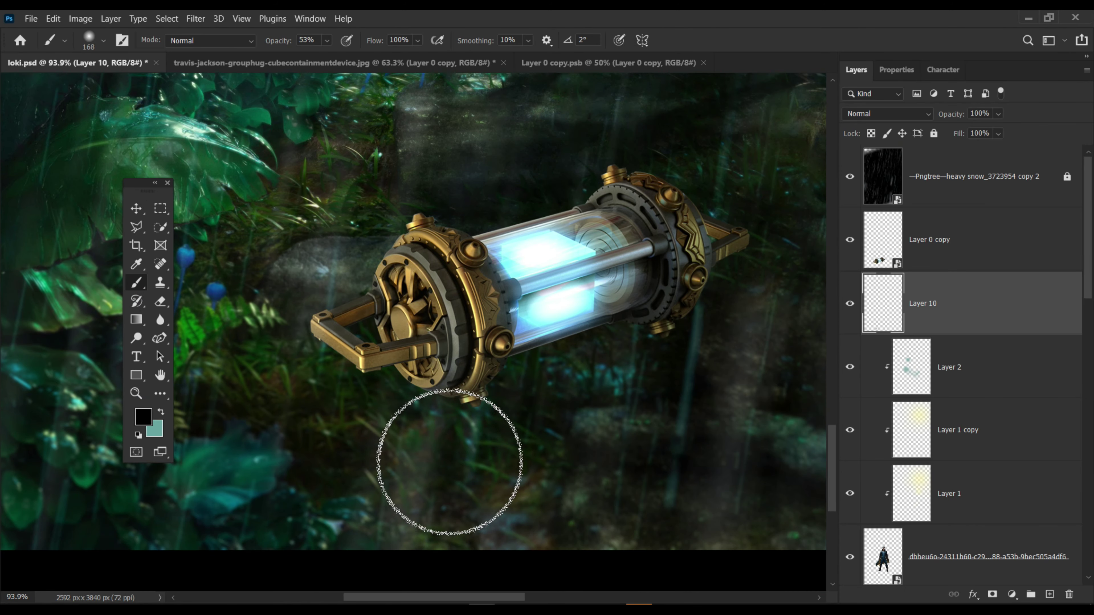
{"action": "key", "text": "0"}
{"action": "key", "text": "ctrl+s"}
- Paint a soft black dab, flatten it to half height and move it under the canister
{"action": "left_click", "coordinate": [409, 490]}
{"action": "key", "text": "v"}
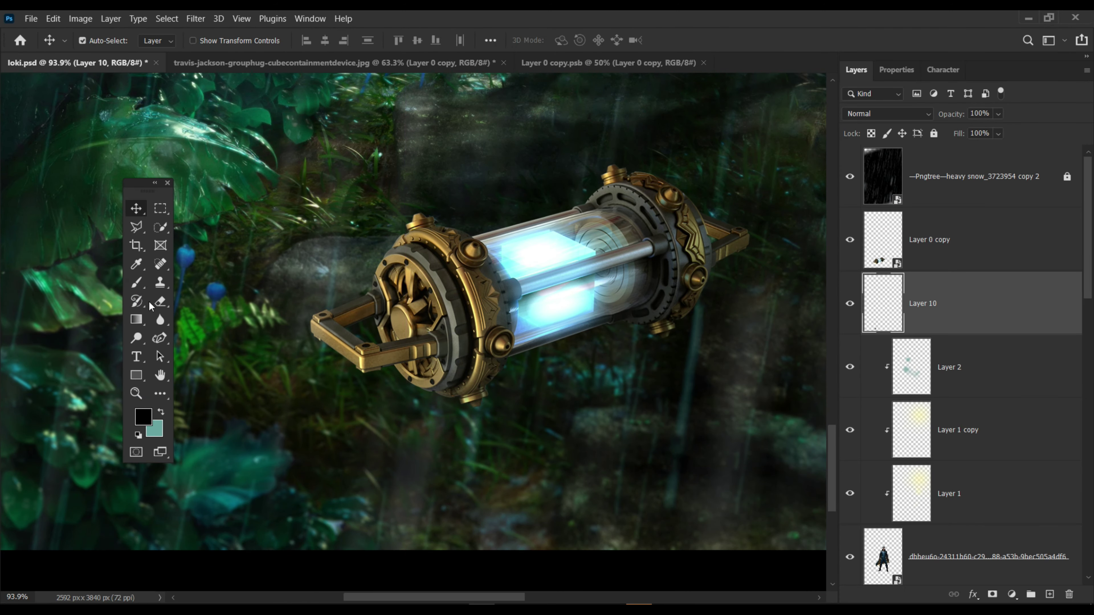
{"action": "left_click", "coordinate": [137, 425]}
{"action": "left_click", "coordinate": [1038, 122]}
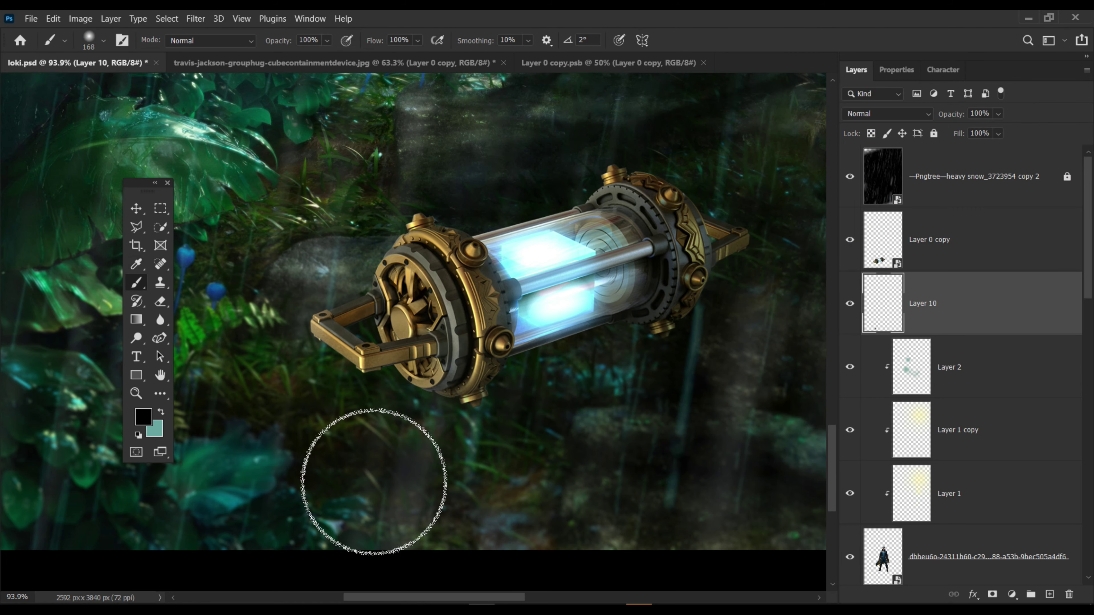
{"action": "key", "text": "ctrl+t"}
{"action": "left_click_drag", "start_coordinate": [406, 390], "coordinate": [406, 428]}
{"action": "left_click_drag", "start_coordinate": [484, 473], "coordinate": [518, 406]}
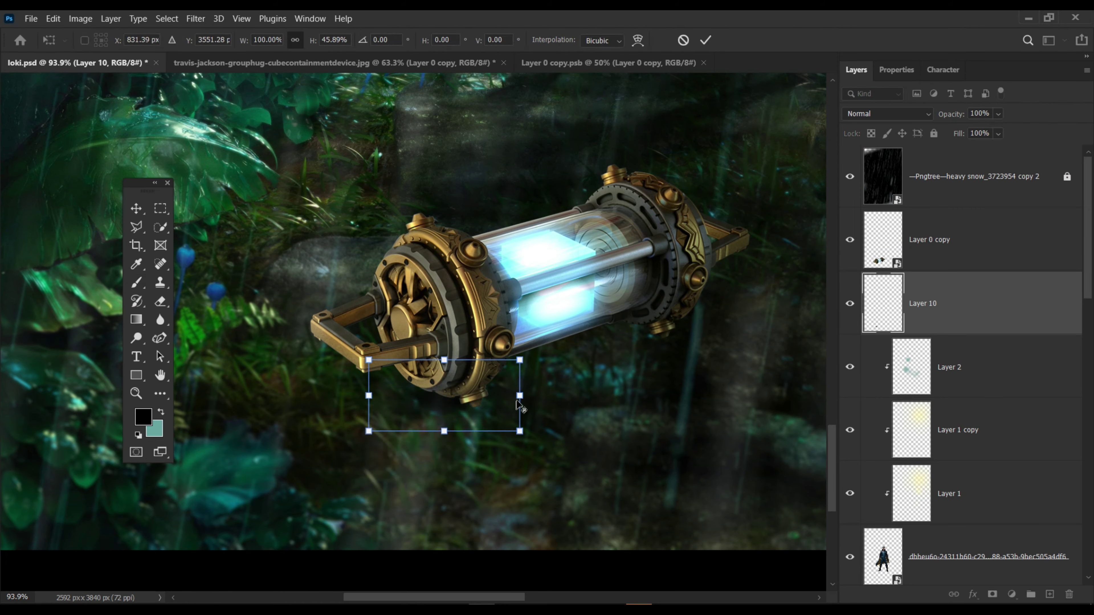
{"action": "key", "text": "Return"}
- Darken the shadow with another dab and add empty Layer 11
{"action": "key", "text": "b"}
{"action": "left_click", "coordinate": [646, 409]}
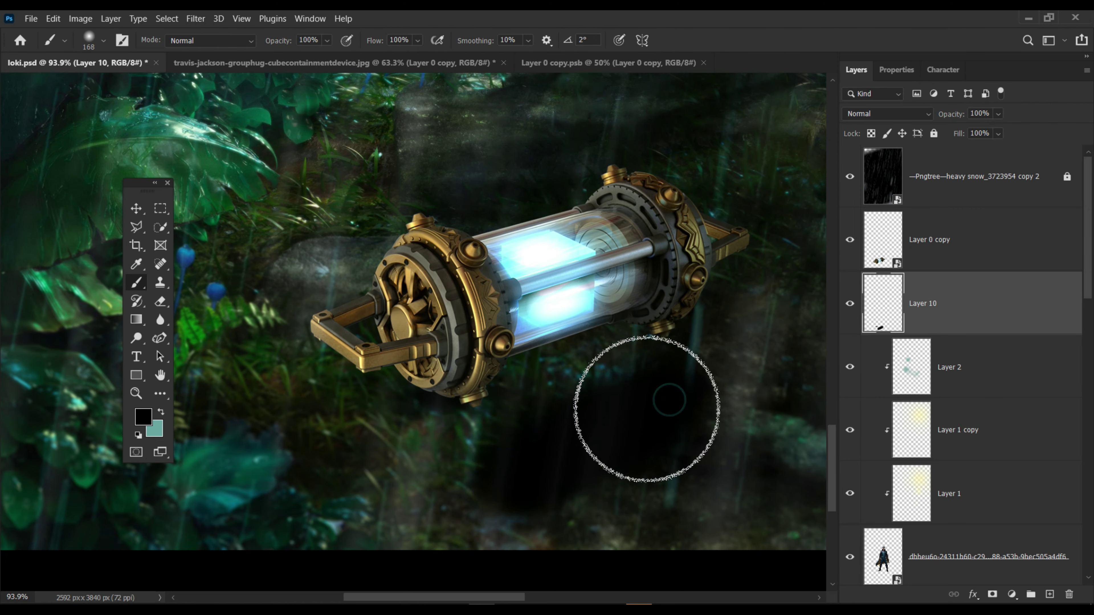
{"action": "scroll", "coordinate": [646, 409], "scroll_direction": "right", "scroll_amount": 5}
{"action": "key", "text": "v"}
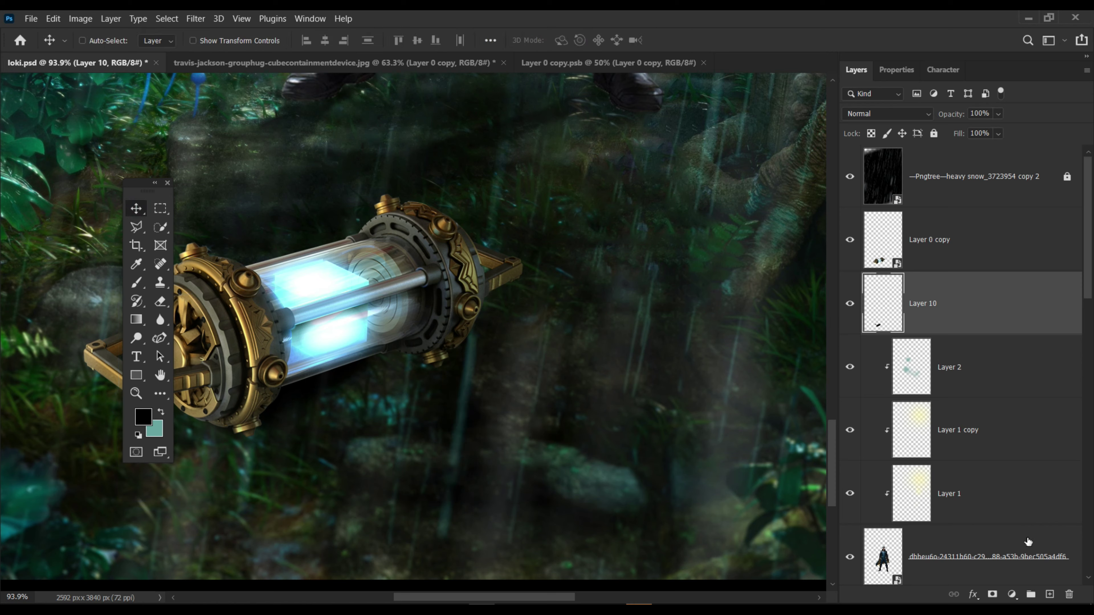
{"action": "left_click", "coordinate": [1052, 594]}
{"action": "left_click", "coordinate": [136, 283]}
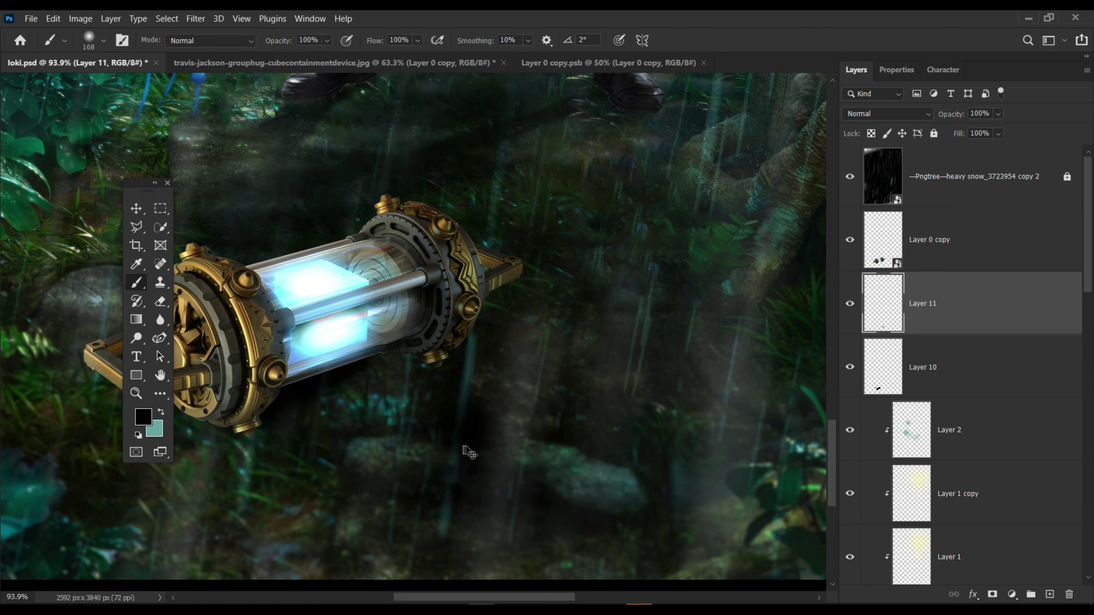
- Add a new empty shading layer and pick a soft brush preset for shadows
{"action": "key", "text": "ctrl+z"}
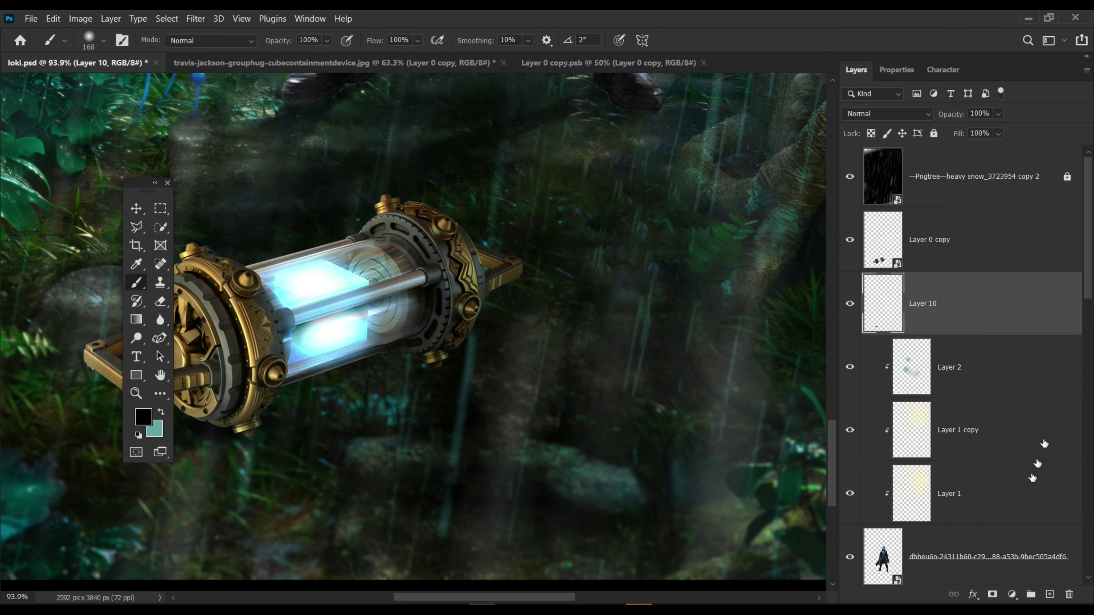
{"action": "left_click", "coordinate": [1050, 594]}
{"action": "key", "text": "z"}
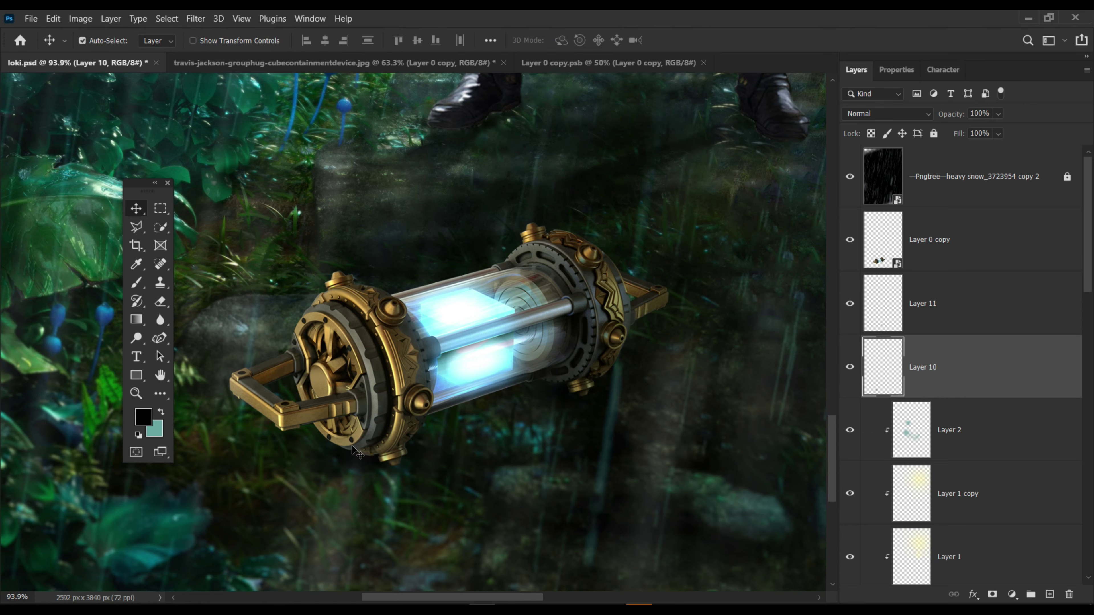
{"action": "scroll", "coordinate": [244, 459], "scroll_direction": "up", "scroll_amount": 3}
{"action": "left_click", "coordinate": [136, 282]}
{"action": "left_click", "coordinate": [104, 41]}
{"action": "key", "text": "Escape"}
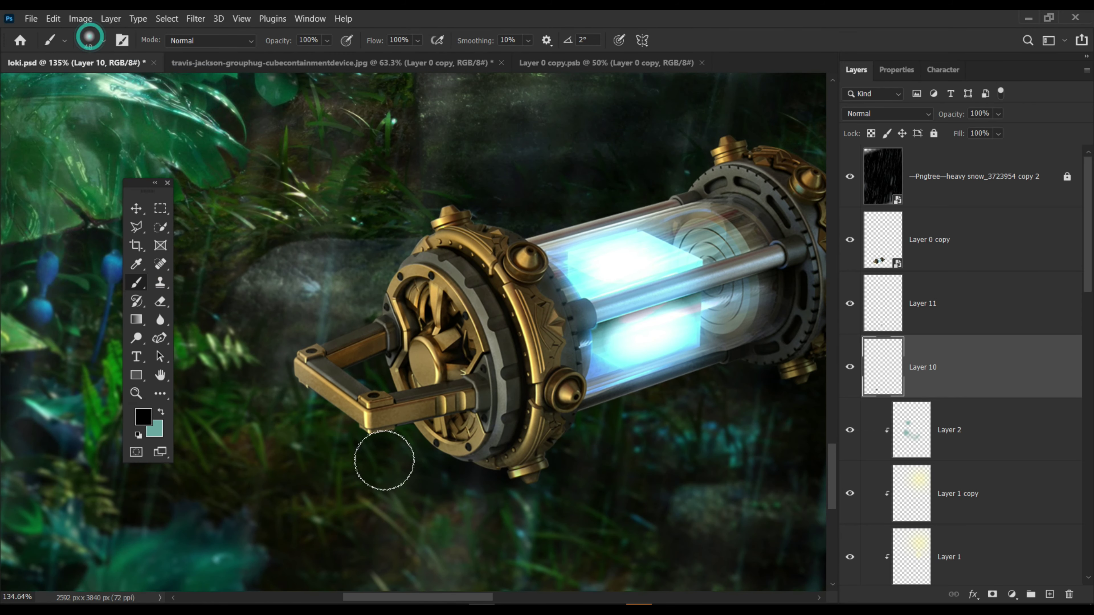
{"action": "key", "text": "z"}
{"action": "scroll", "coordinate": [390, 495], "scroll_direction": "down", "scroll_amount": 3}
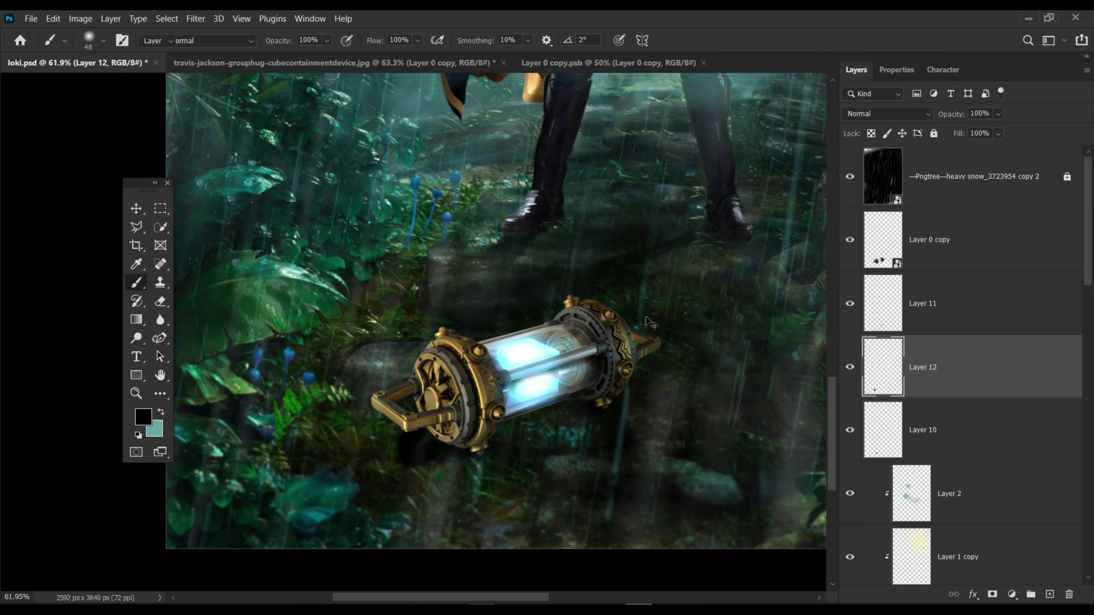
- Add Layer 13 above Layer 0 copy, clipped to the canister
{"action": "key", "text": "z"}
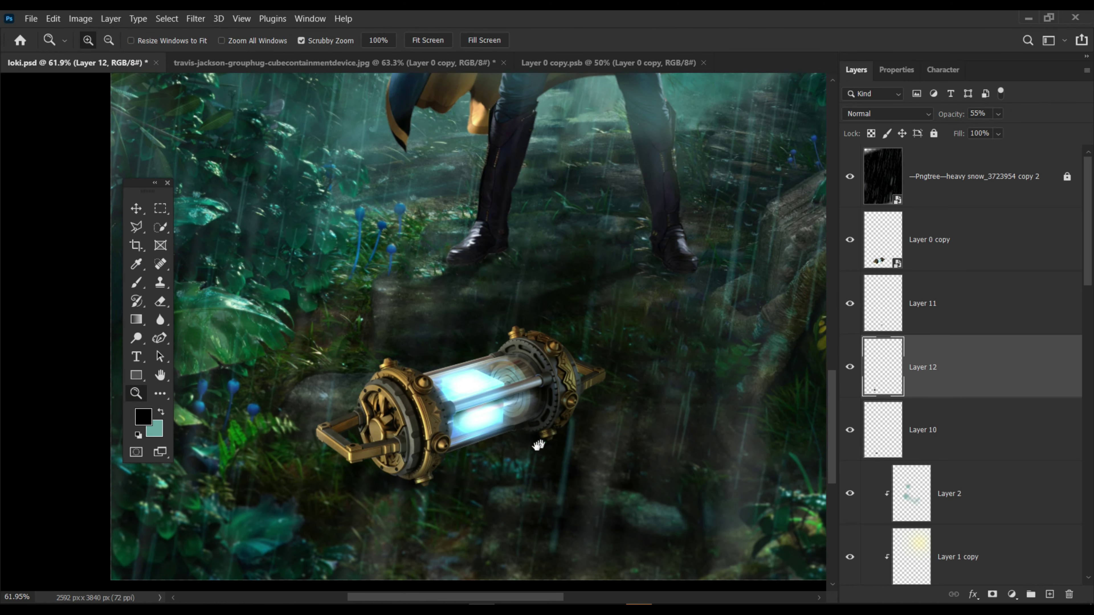
{"action": "scroll", "coordinate": [488, 451], "scroll_direction": "up", "scroll_amount": 5}
{"action": "left_click", "coordinate": [966, 233]}
{"action": "left_click", "coordinate": [1049, 595]}
{"action": "key", "text": "ctrl+alt+g"}
{"action": "left_click_drag", "start_coordinate": [431, 302], "coordinate": [367, 302]}
- Paint broad shading on Layer 13 over the canister's end with an enlarged brush
{"action": "key", "text": "b"}
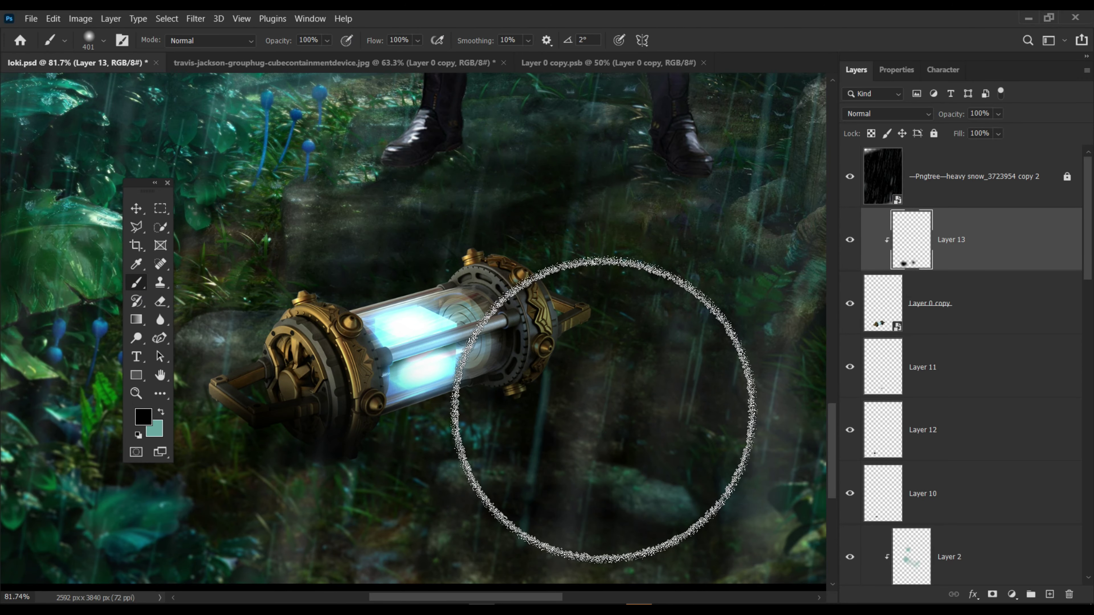
{"action": "key", "text": "z"}
{"action": "left_click_drag", "start_coordinate": [604, 409], "coordinate": [950, 115]}
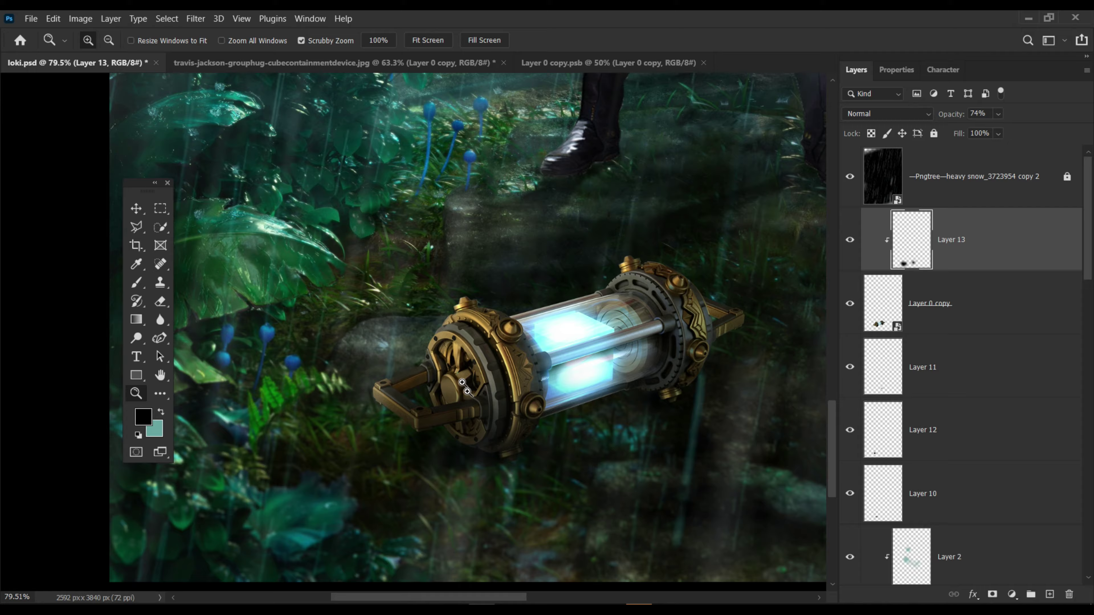
{"action": "left_click_drag", "start_coordinate": [398, 492], "coordinate": [495, 493]}
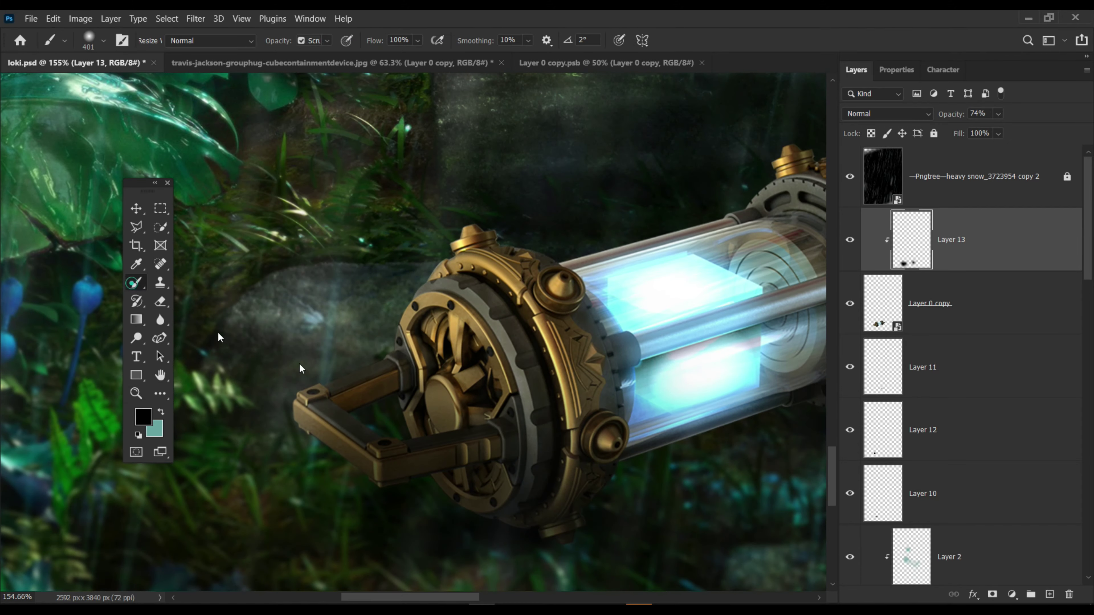
{"action": "key", "text": "v"}
{"action": "left_click", "coordinate": [308, 311]}
{"action": "key", "text": "b"}
{"action": "key", "text": "alt+bracketright"}
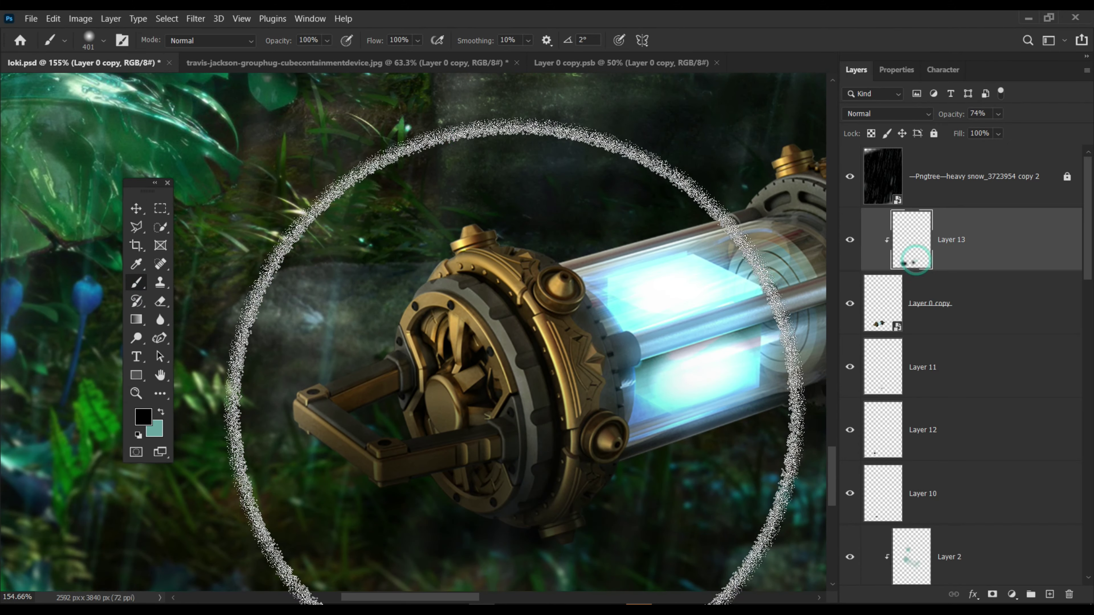
- Add Layer 14 clipped to the canister layers at 19% opacity
{"action": "left_click", "coordinate": [1050, 594]}
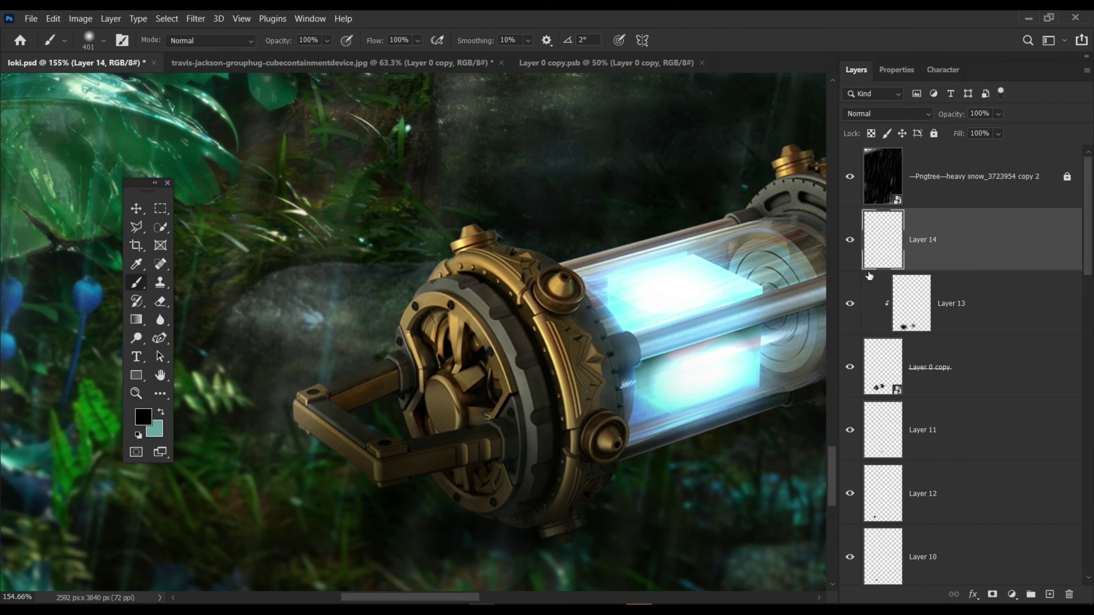
{"action": "left_click", "coordinate": [871, 271], "text": "alt"}
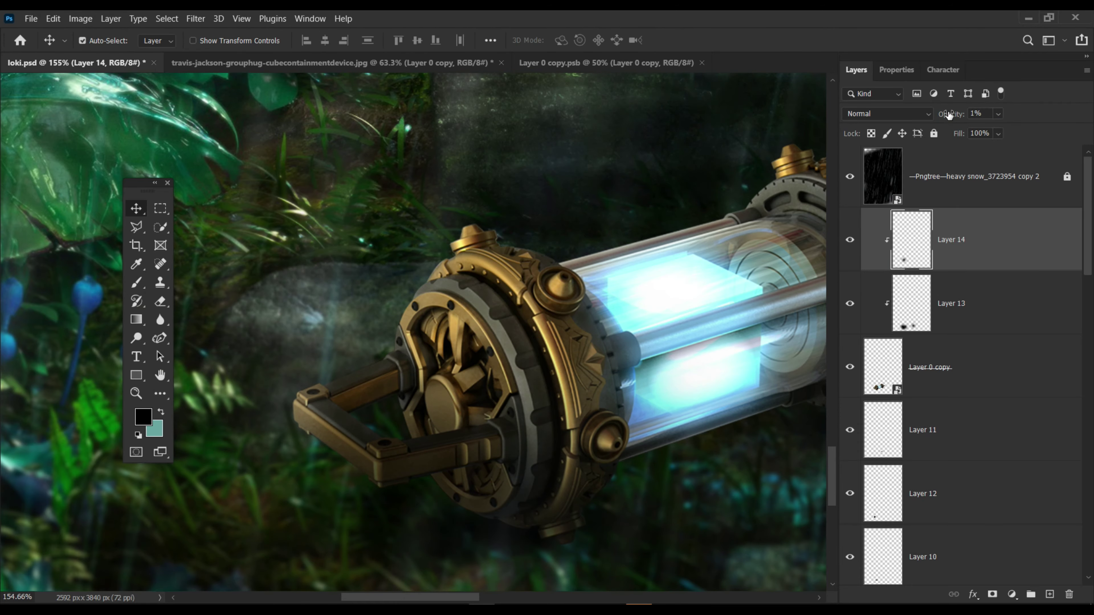
{"action": "key", "text": "1"}
{"action": "key", "text": "9"}
- Zoom out to centre the whole poster in view
{"action": "key", "text": "z"}
{"action": "scroll", "coordinate": [486, 350], "scroll_direction": "down", "scroll_amount": 3}
{"action": "scroll", "coordinate": [496, 387], "scroll_direction": "down", "scroll_amount": 3}
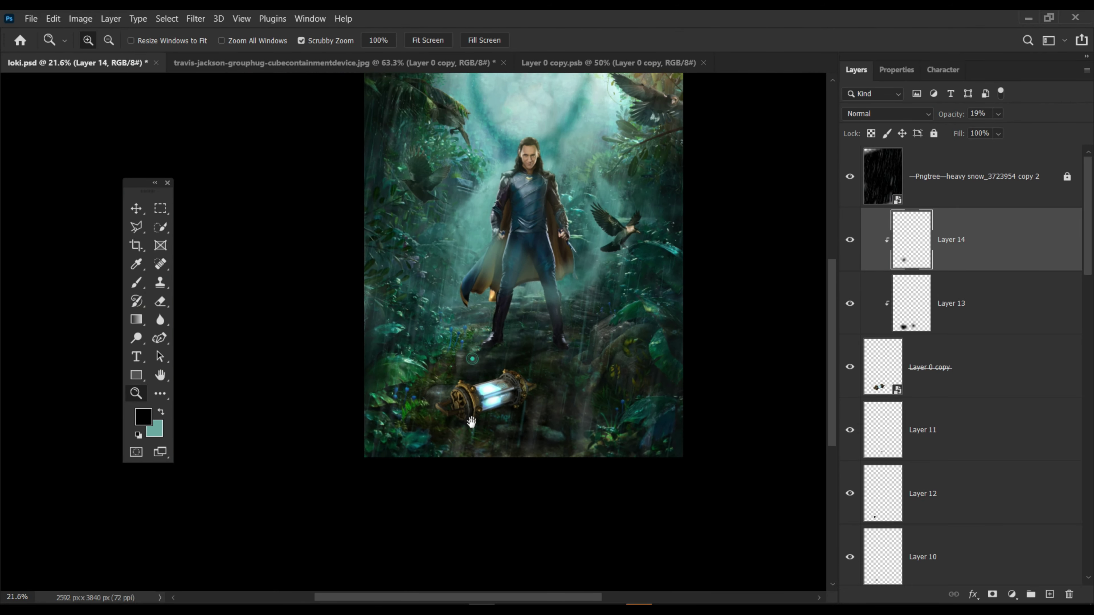
{"action": "left_click_drag", "start_coordinate": [513, 458], "coordinate": [498, 487]}
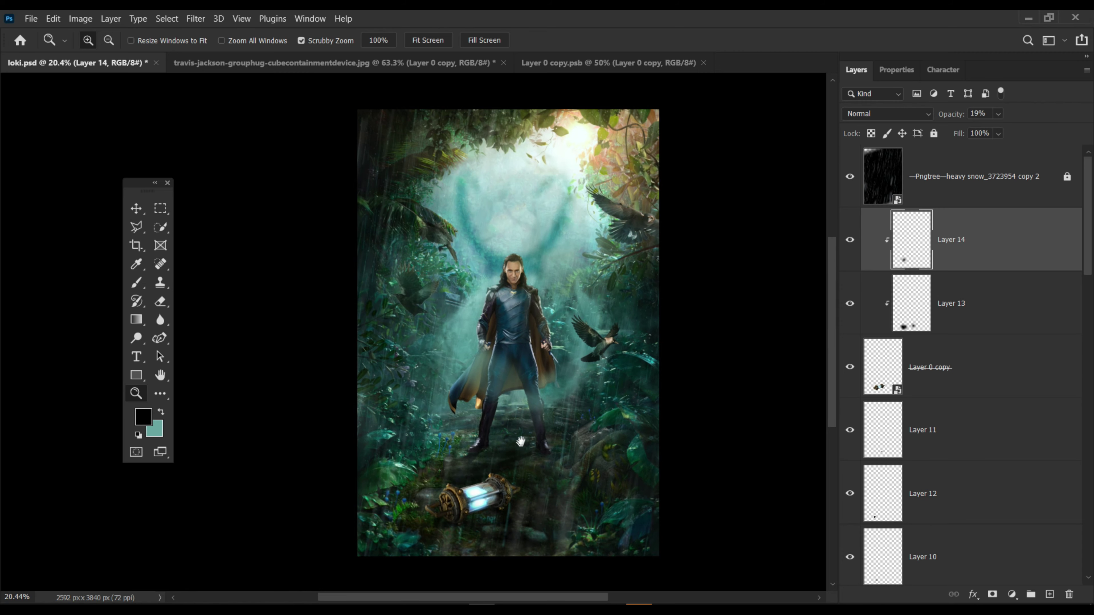
{"action": "key", "text": "v"}
{"action": "left_click", "coordinate": [136, 246]}
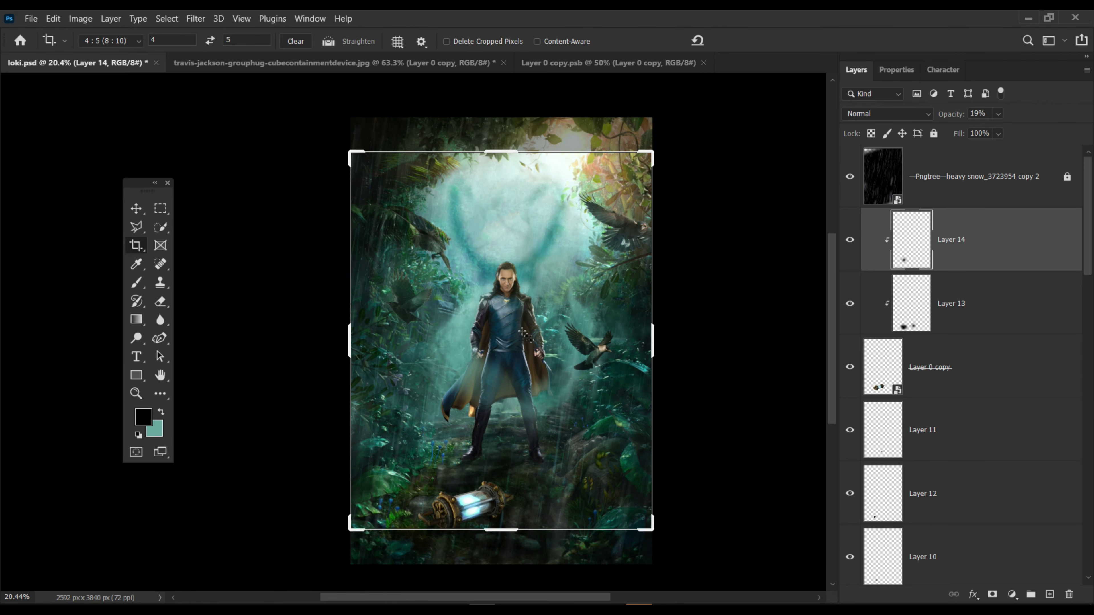
- Crop the poster to a 4:5 frame of 2592 × 3240 px around Loki and the canister
{"action": "left_click", "coordinate": [146, 210]}
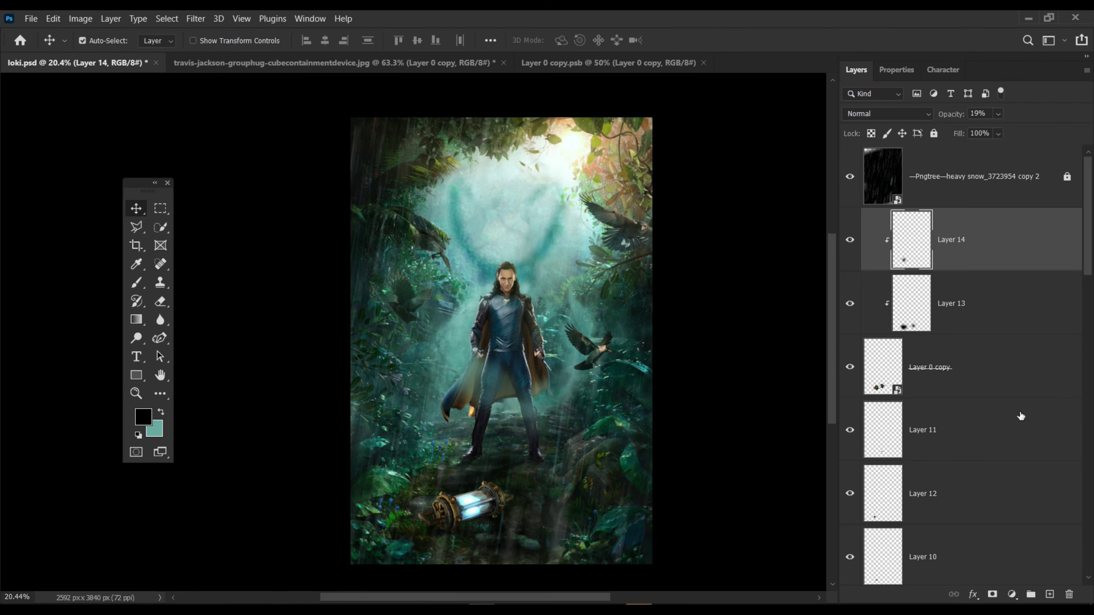
{"action": "scroll", "coordinate": [948, 517], "scroll_direction": "down", "scroll_amount": 5}
{"action": "scroll", "coordinate": [945, 582], "scroll_direction": "down", "scroll_amount": 5}
{"action": "right_click", "coordinate": [995, 539]}
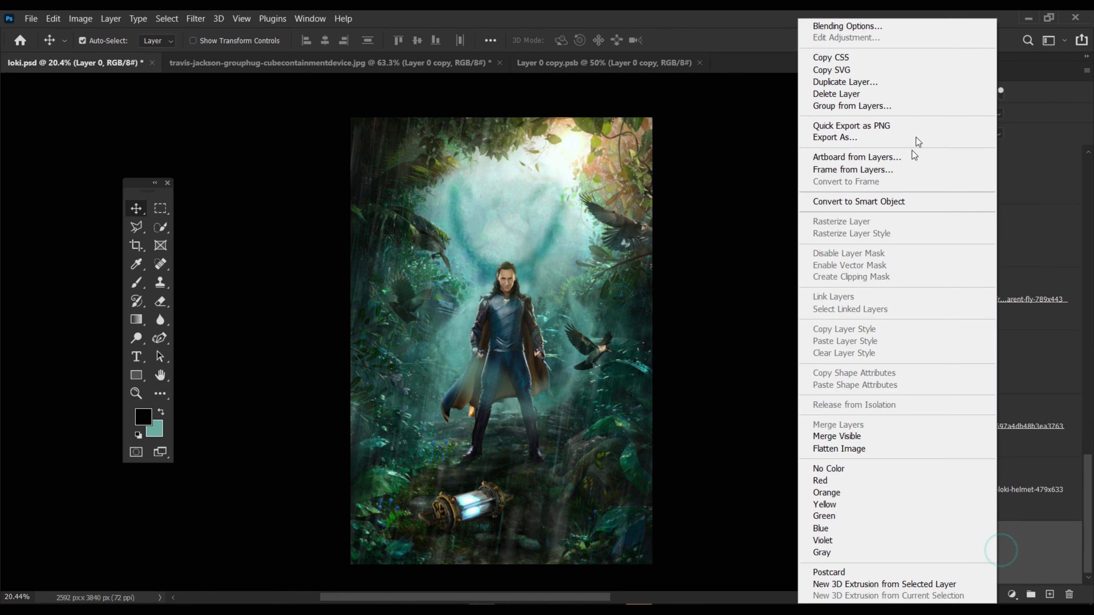
{"action": "left_click", "coordinate": [926, 203]}
{"action": "left_click", "coordinate": [136, 245]}
{"action": "left_click", "coordinate": [136, 209]}
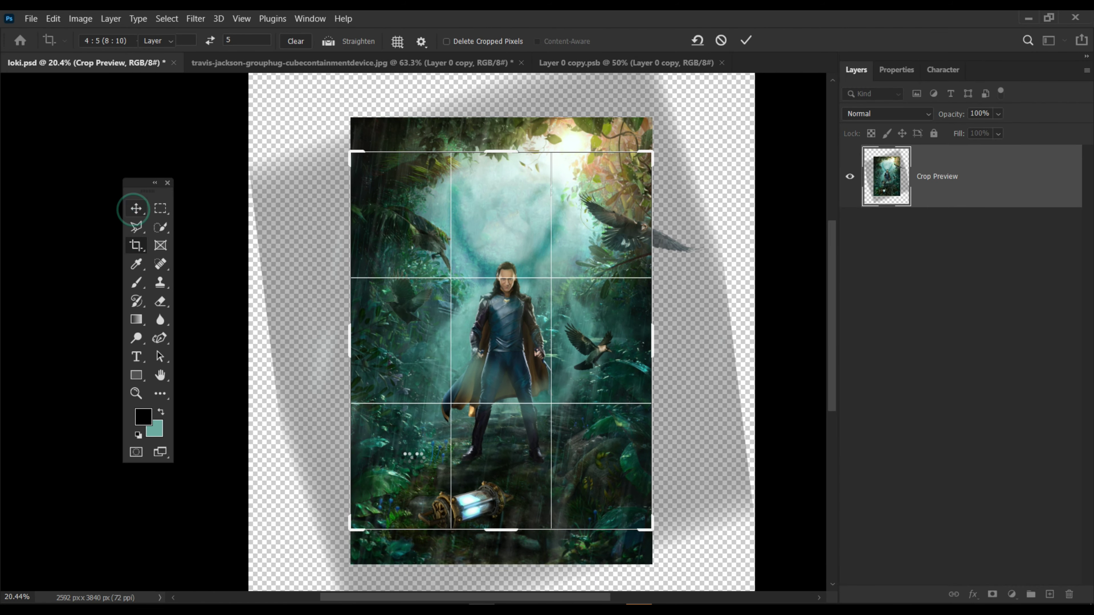
{"action": "left_click", "coordinate": [136, 393]}
{"action": "left_click_drag", "start_coordinate": [508, 406], "coordinate": [560, 398]}
- Select the canister layer, Layer 0 copy, ready for filtering
{"action": "key", "text": "v"}
{"action": "left_click", "coordinate": [975, 356]}
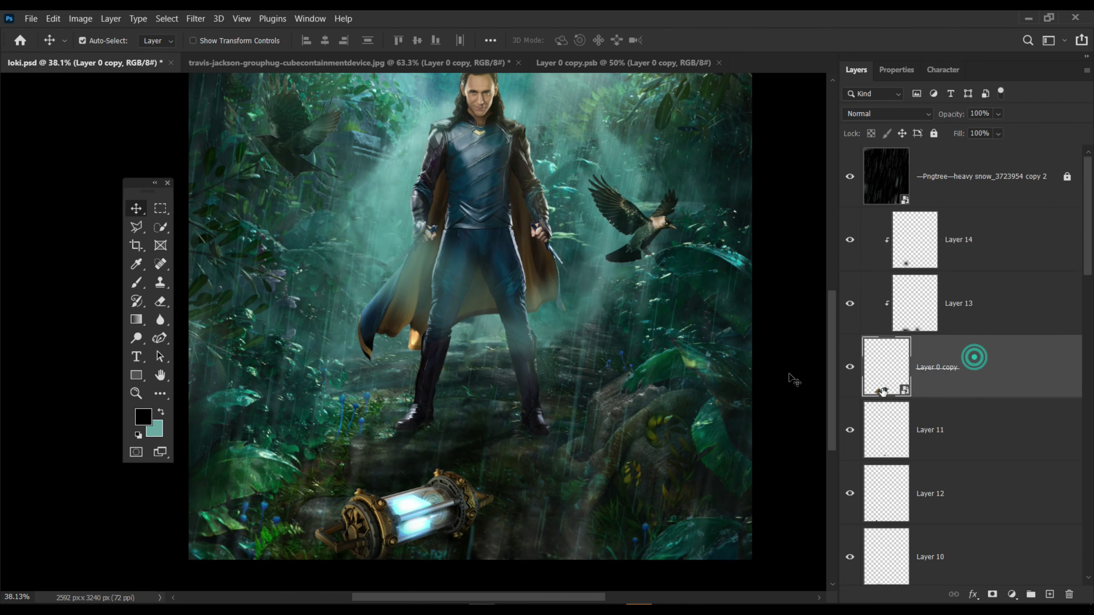
{"action": "left_click", "coordinate": [195, 19]}
- Give the canister layer a 3 px Field Blur from the Blur Gallery
{"action": "left_click", "coordinate": [396, 206]}
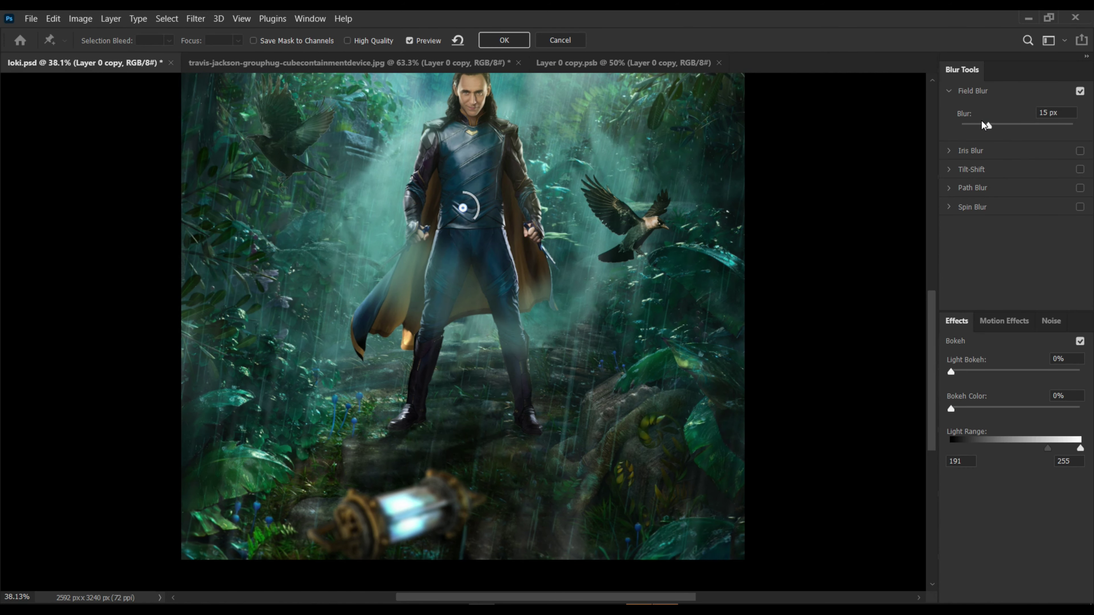
{"action": "left_click_drag", "start_coordinate": [982, 121], "coordinate": [968, 125]}
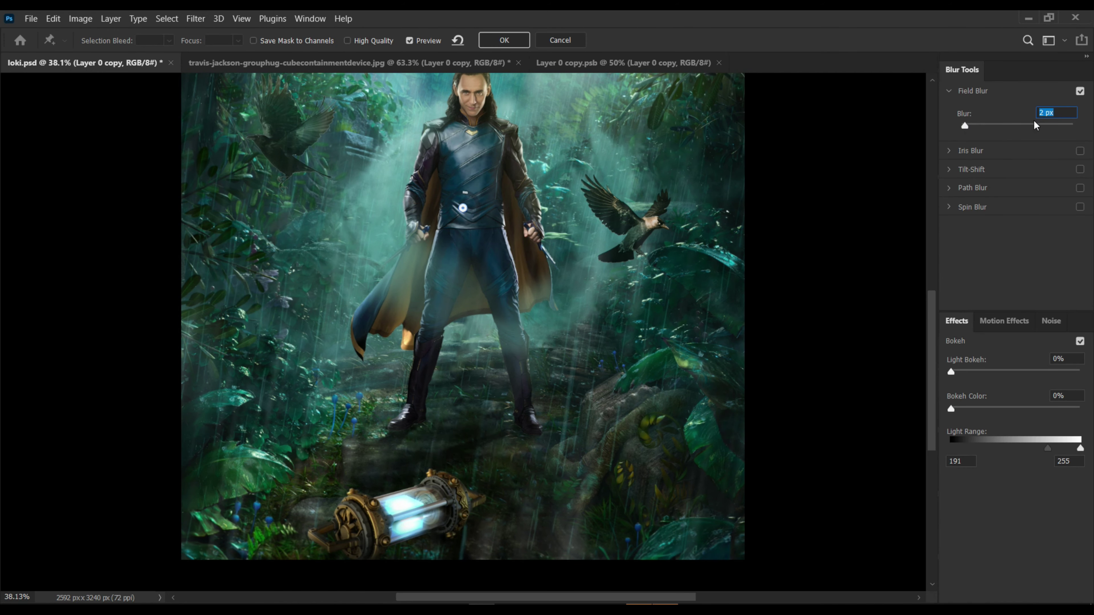
{"action": "left_click_drag", "start_coordinate": [965, 126], "coordinate": [969, 127]}
{"action": "left_click", "coordinate": [506, 41]}
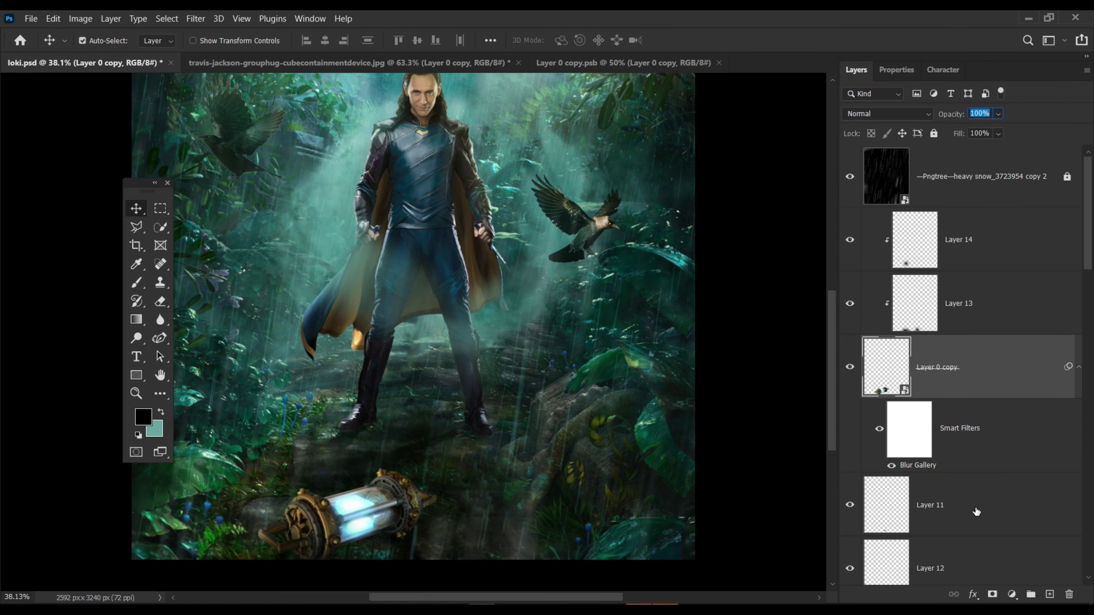
- Apply a Tilt-Shift blur to Layer 0, the jungle background, with the sharp band around Loki
{"action": "scroll", "coordinate": [976, 511], "scroll_direction": "down", "scroll_amount": 5}
{"action": "left_click", "coordinate": [875, 563]}
{"action": "left_click", "coordinate": [195, 18]}
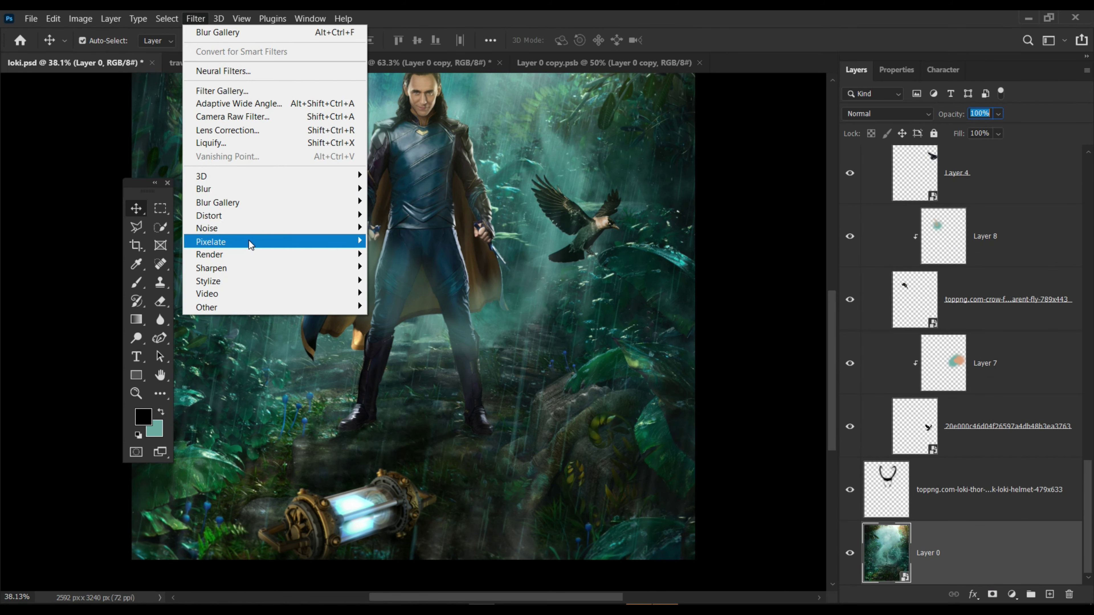
{"action": "left_click", "coordinate": [390, 233]}
{"action": "left_click_drag", "start_coordinate": [464, 277], "coordinate": [460, 346]}
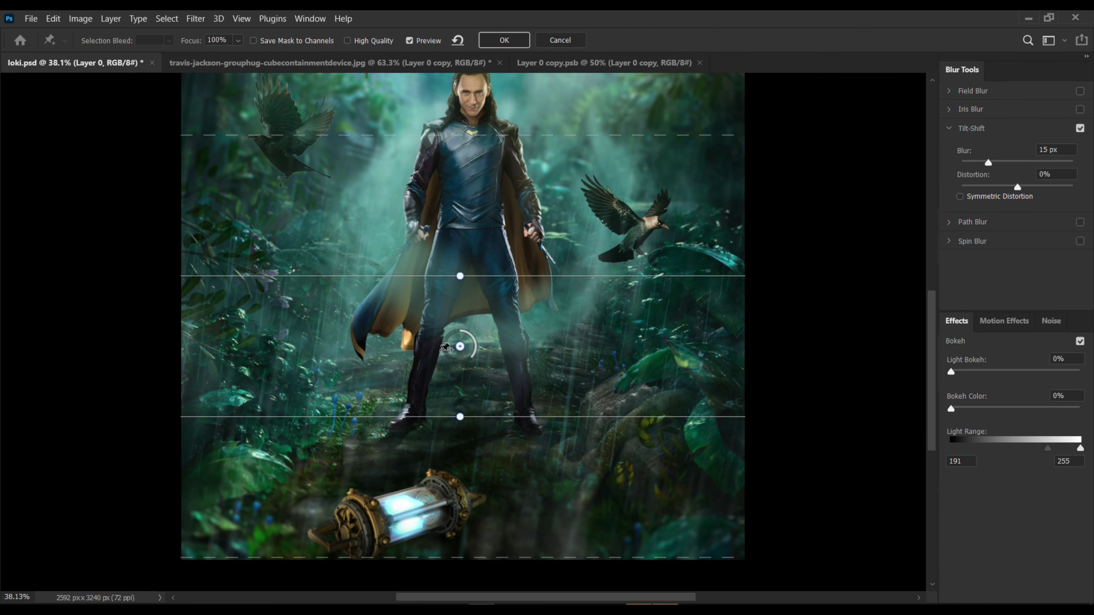
{"action": "scroll", "coordinate": [460, 346], "scroll_direction": "up", "scroll_amount": 3}
{"action": "scroll", "coordinate": [460, 346], "scroll_direction": "up", "scroll_amount": 4}
{"action": "scroll", "coordinate": [461, 346], "scroll_direction": "up", "scroll_amount": 4}
{"action": "scroll", "coordinate": [635, 349], "scroll_direction": "up", "scroll_amount": 3}
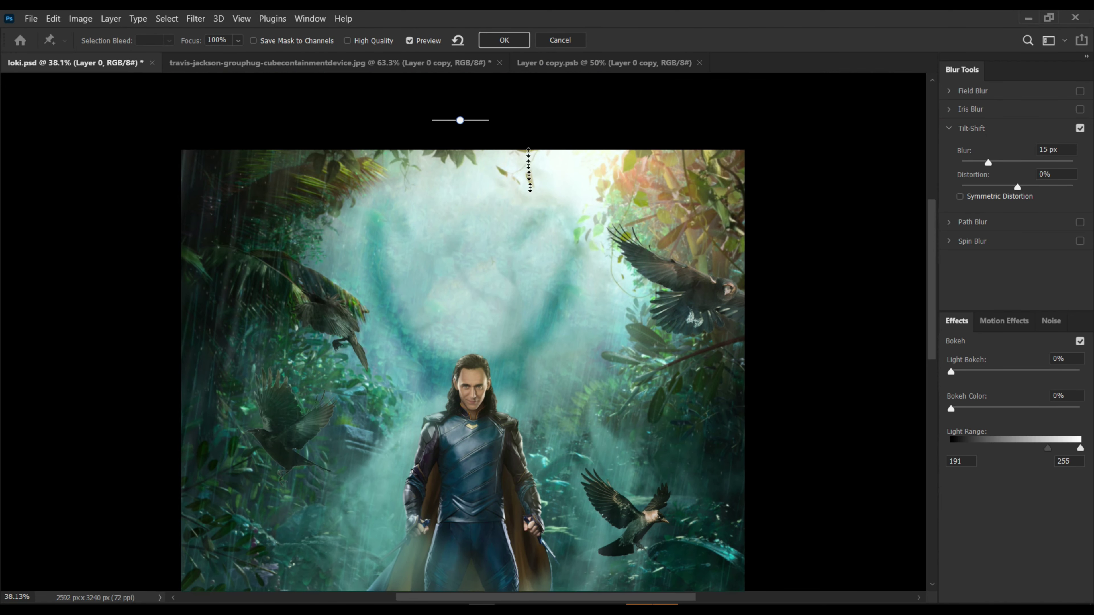
{"action": "scroll", "coordinate": [636, 348], "scroll_direction": "down", "scroll_amount": 7}
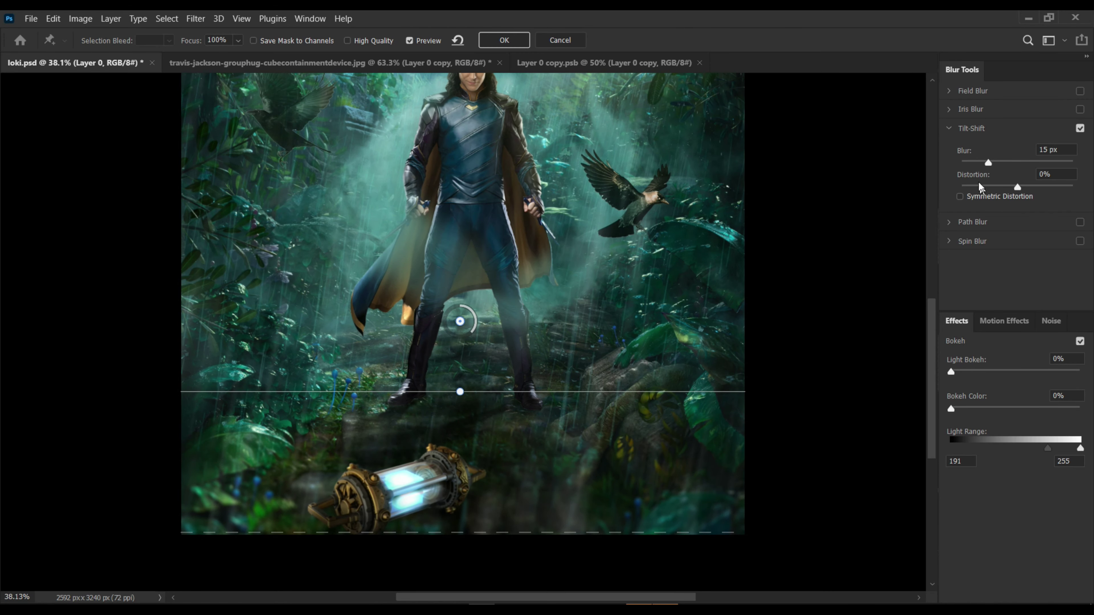
{"action": "left_click", "coordinate": [509, 38]}
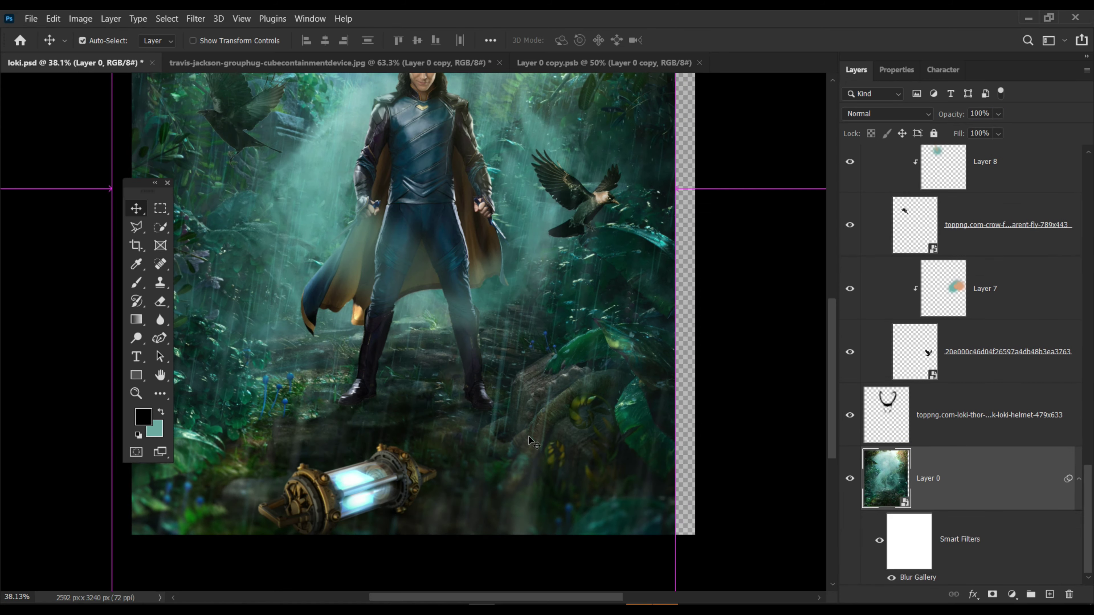
{"action": "scroll", "coordinate": [644, 403], "scroll_direction": "up", "scroll_amount": 3}
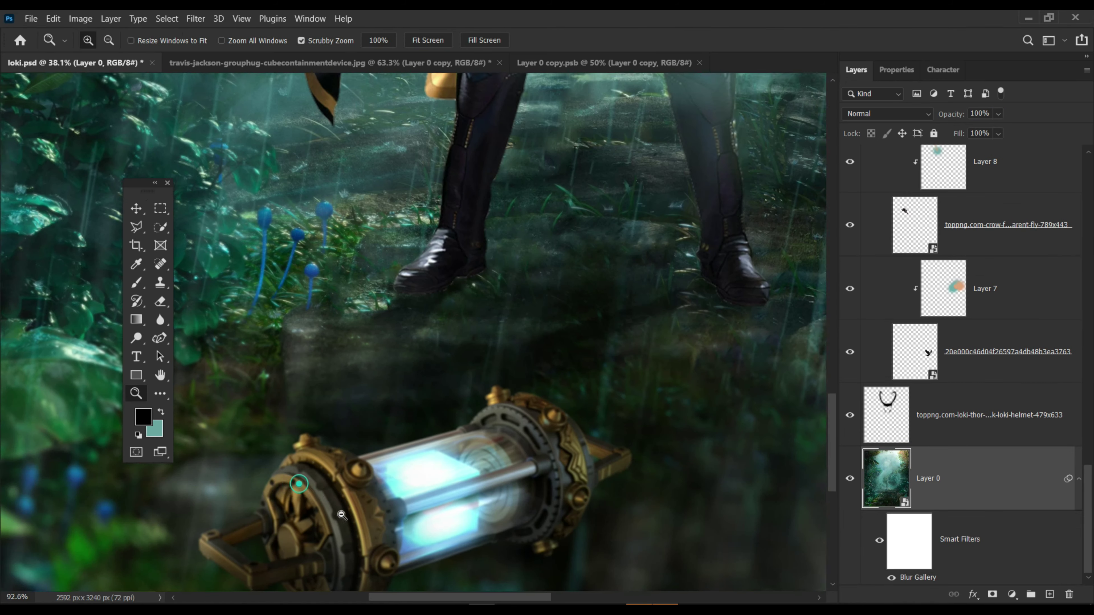
{"action": "scroll", "coordinate": [644, 403], "scroll_direction": "up", "scroll_amount": 2}
{"action": "key", "text": "z"}
{"action": "scroll", "coordinate": [557, 371], "scroll_direction": "down", "scroll_amount": 5}
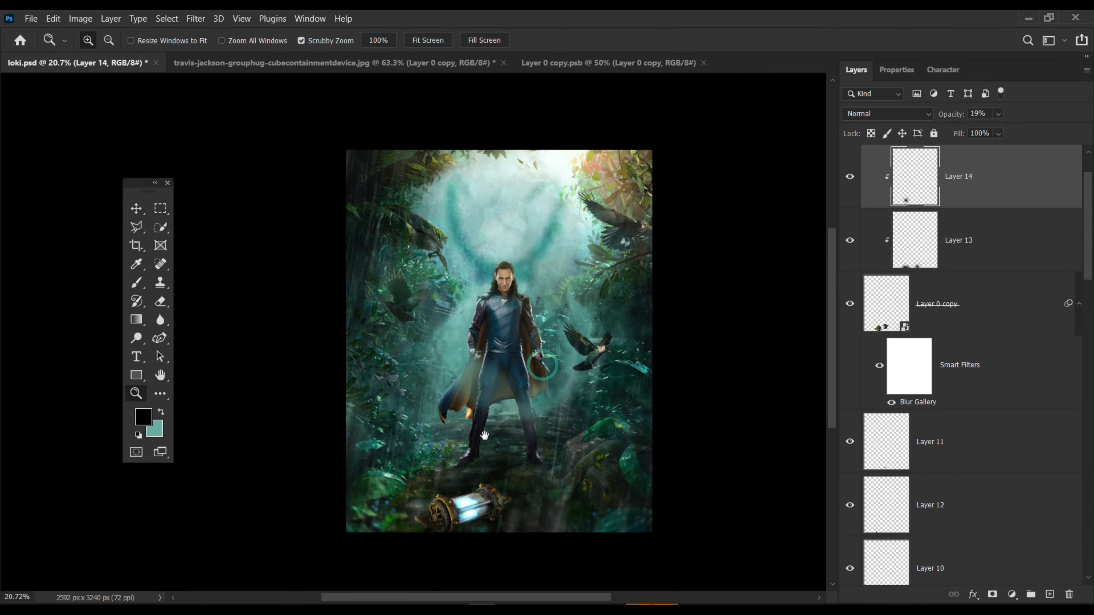
- Reopen the canister's Blur Gallery and add a Tilt-Shift with its focus band near Loki's feet
{"action": "scroll", "coordinate": [443, 503], "scroll_direction": "up", "scroll_amount": 4}
{"action": "key", "text": "v"}
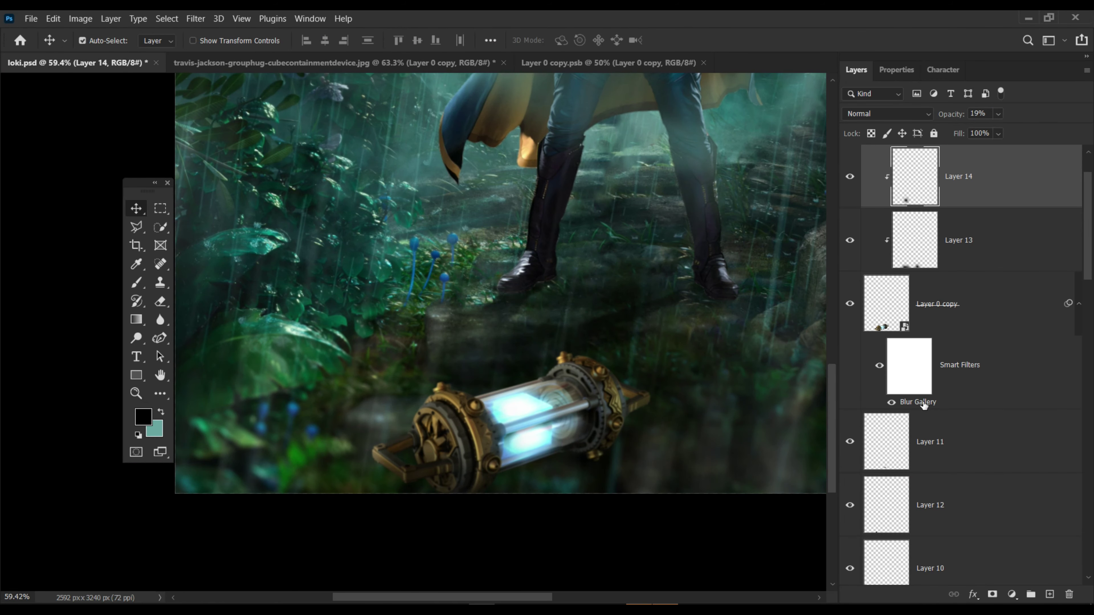
{"action": "double_click", "coordinate": [919, 403]}
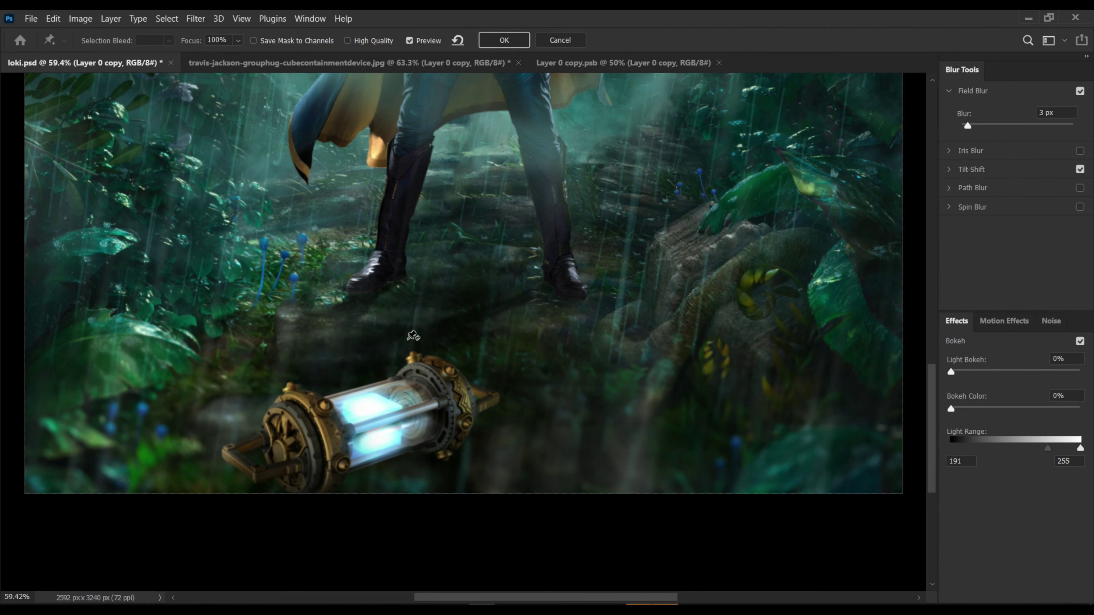
{"action": "left_click", "coordinate": [971, 169]}
{"action": "scroll", "coordinate": [417, 393], "scroll_direction": "up", "scroll_amount": 2}
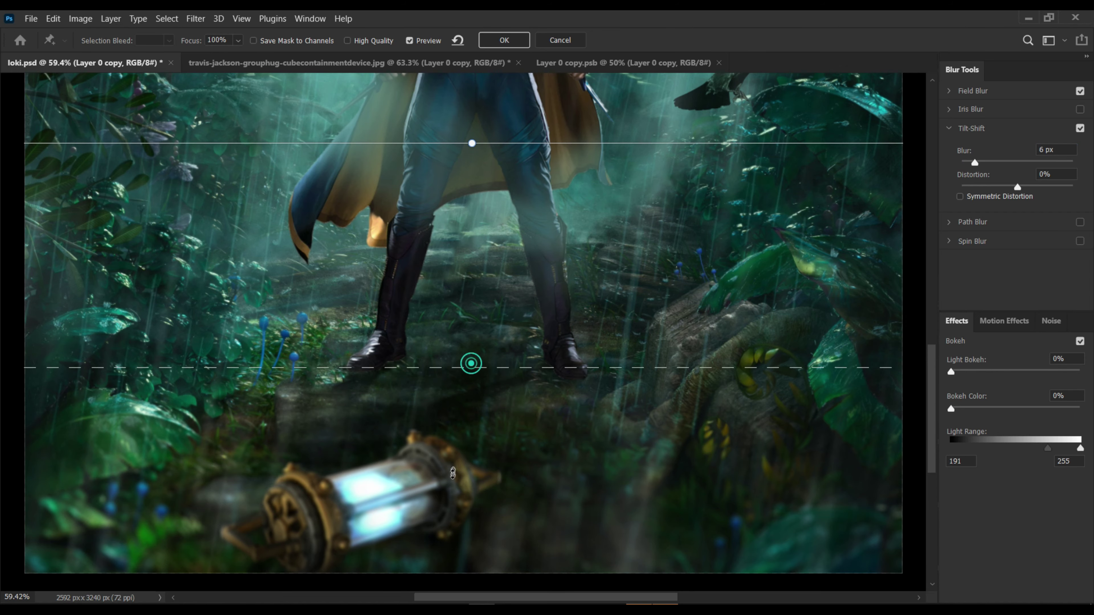
{"action": "left_click_drag", "start_coordinate": [471, 364], "coordinate": [499, 379]}
{"action": "scroll", "coordinate": [481, 391], "scroll_direction": "down", "scroll_amount": 4}
{"action": "scroll", "coordinate": [459, 420], "scroll_direction": "down", "scroll_amount": 2}
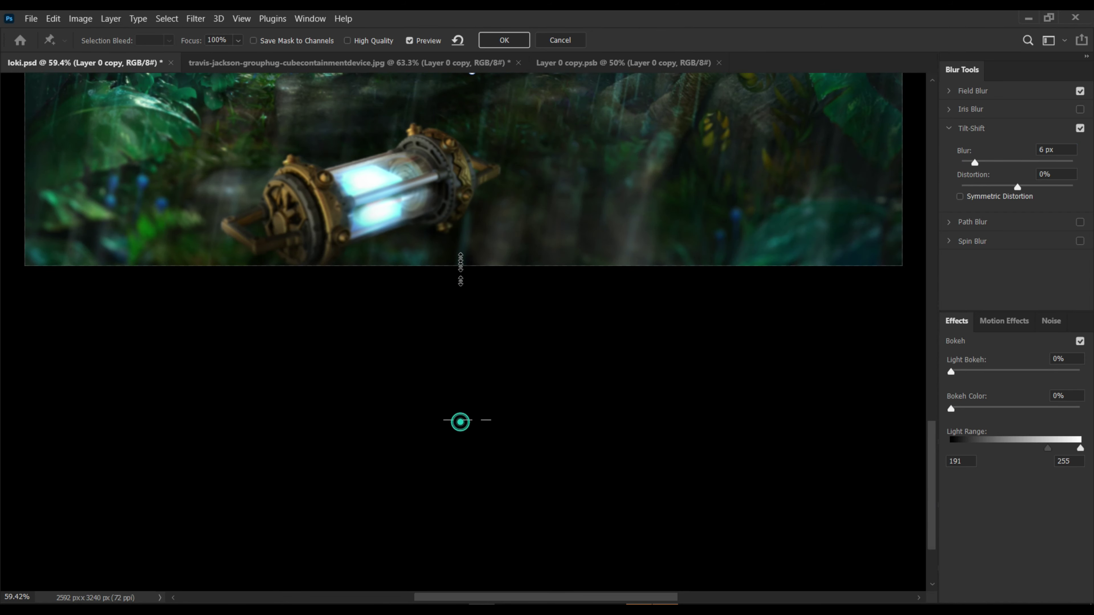
{"action": "scroll", "coordinate": [459, 421], "scroll_direction": "up", "scroll_amount": 2}
{"action": "scroll", "coordinate": [504, 217], "scroll_direction": "up", "scroll_amount": 1}
{"action": "mouse_move", "coordinate": [504, 217]}
{"action": "left_mouse_down"}
{"action": "mouse_move", "coordinate": [504, 239]}
{"action": "mouse_move", "coordinate": [534, 195]}
{"action": "mouse_move", "coordinate": [525, 244]}
{"action": "left_mouse_up"}
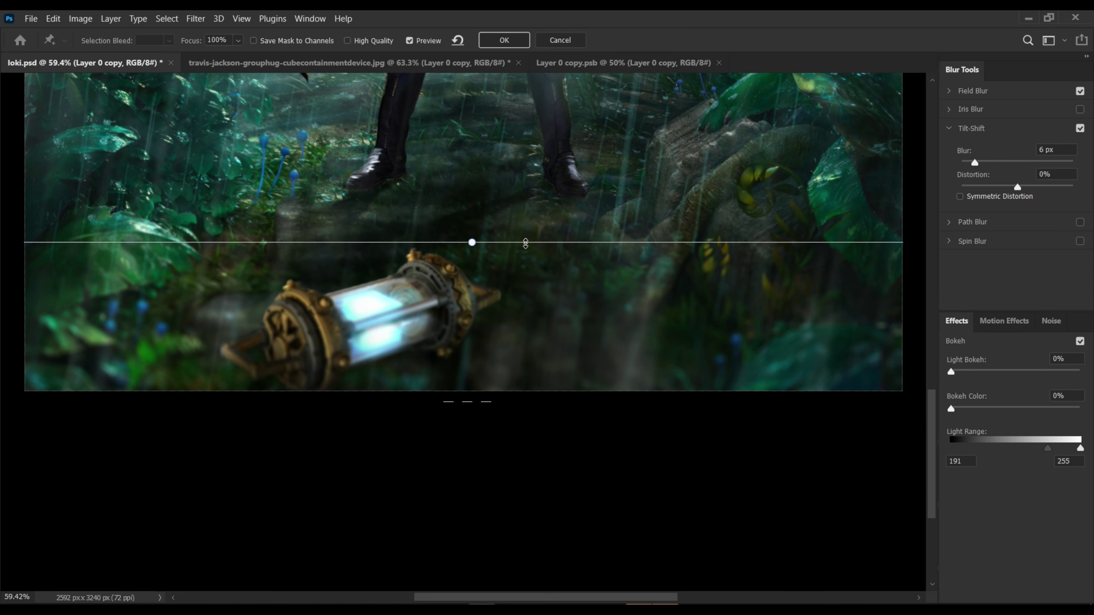
{"action": "left_click_drag", "start_coordinate": [465, 367], "coordinate": [466, 371]}
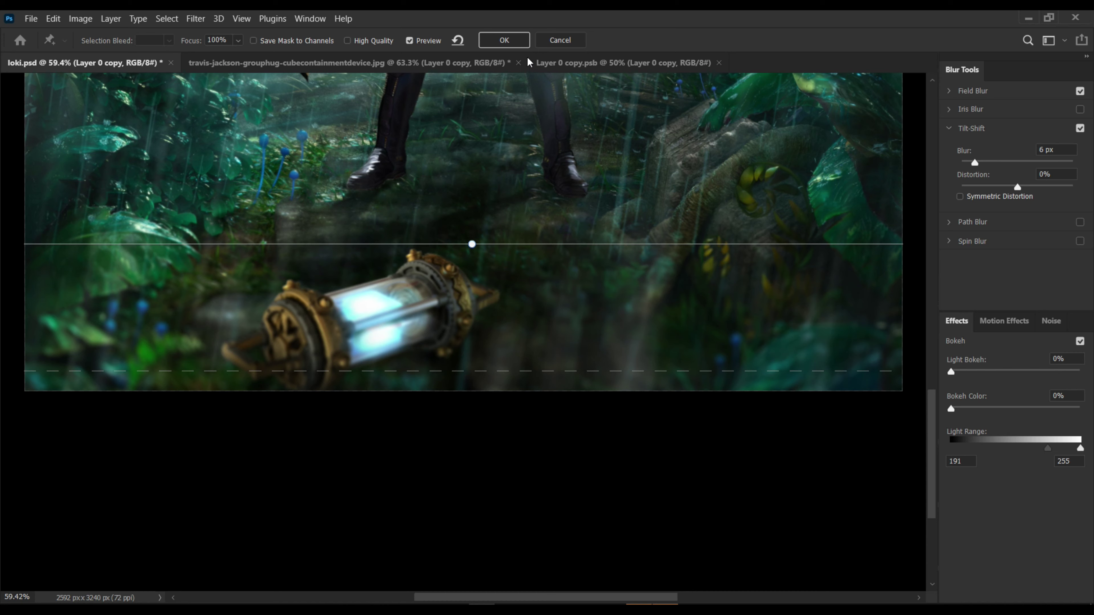
- Turn off Field Blur, set the Tilt-Shift blur to 8 px and apply it
{"action": "left_click", "coordinate": [1080, 90]}
{"action": "left_click_drag", "start_coordinate": [495, 244], "coordinate": [495, 202]}
{"action": "left_click_drag", "start_coordinate": [486, 330], "coordinate": [483, 353]}
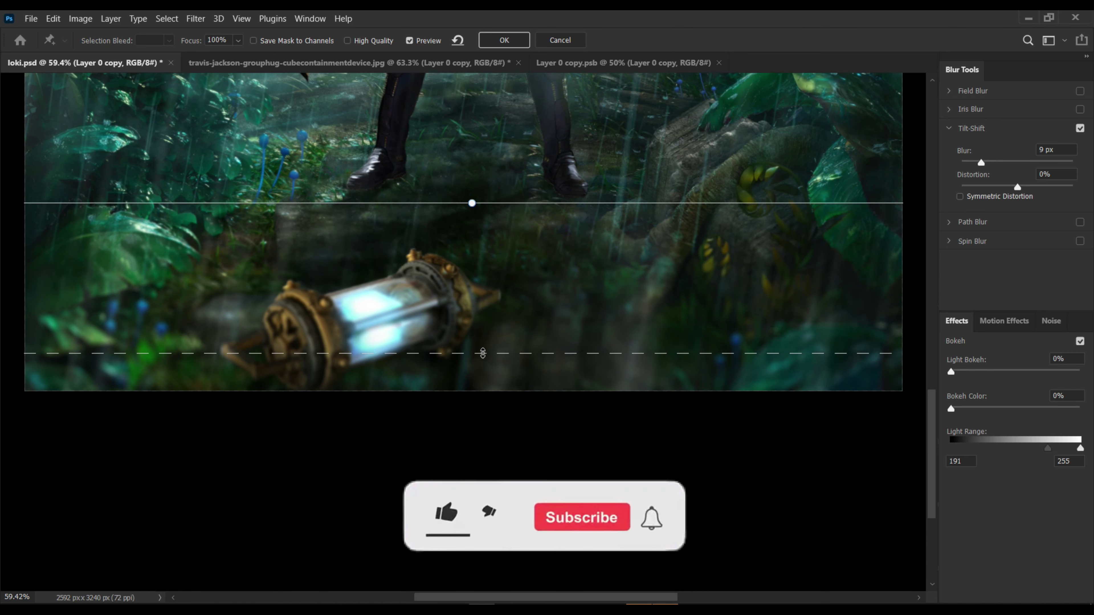
{"action": "left_click_drag", "start_coordinate": [981, 163], "coordinate": [976, 163]}
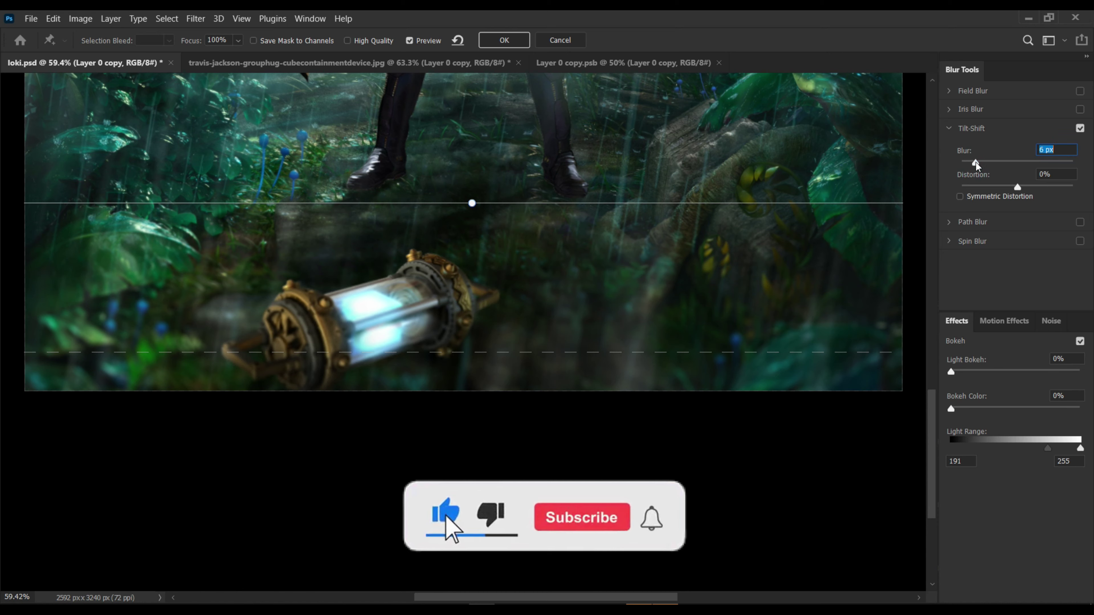
{"action": "type", "text": "8"}
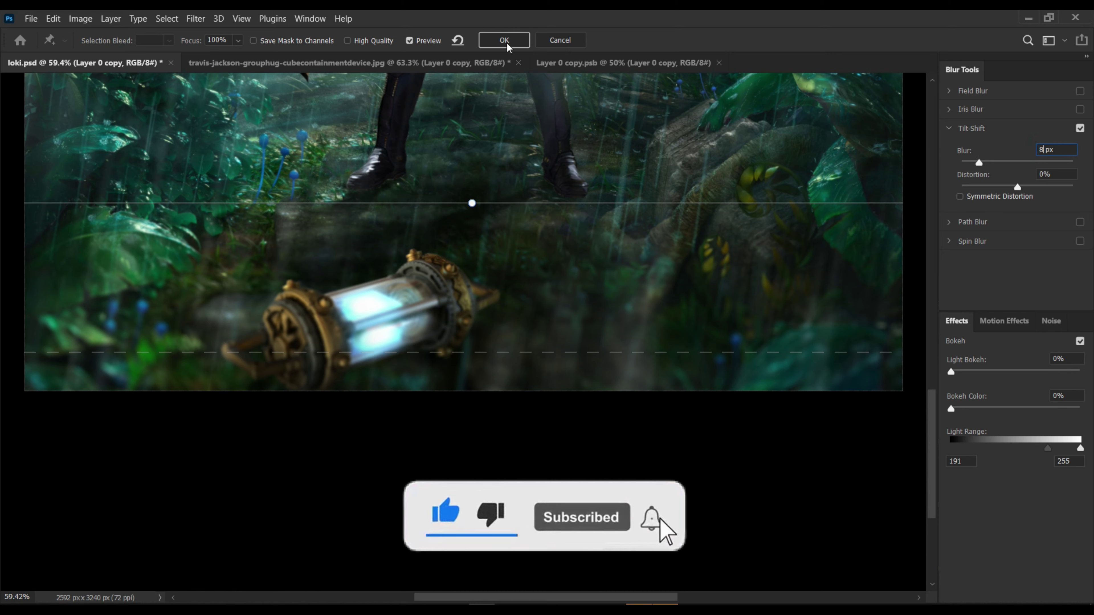
{"action": "left_click", "coordinate": [502, 40]}
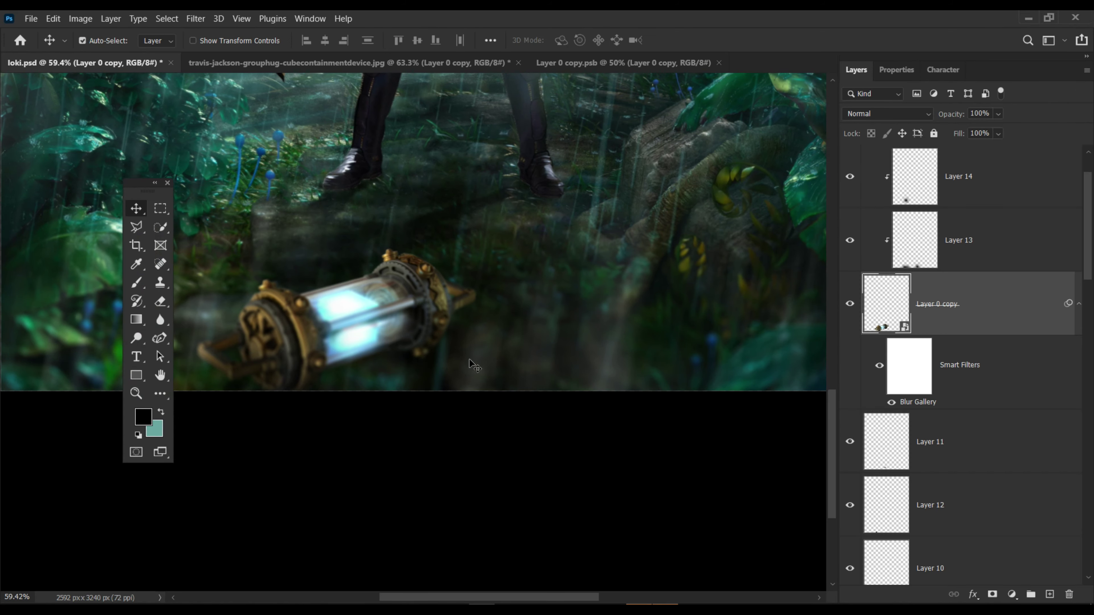
{"action": "key", "text": "z"}
{"action": "mouse_move", "coordinate": [453, 322]}
{"action": "left_mouse_down"}
{"action": "mouse_move", "coordinate": [425, 339]}
{"action": "mouse_move", "coordinate": [460, 364]}
{"action": "left_mouse_up"}
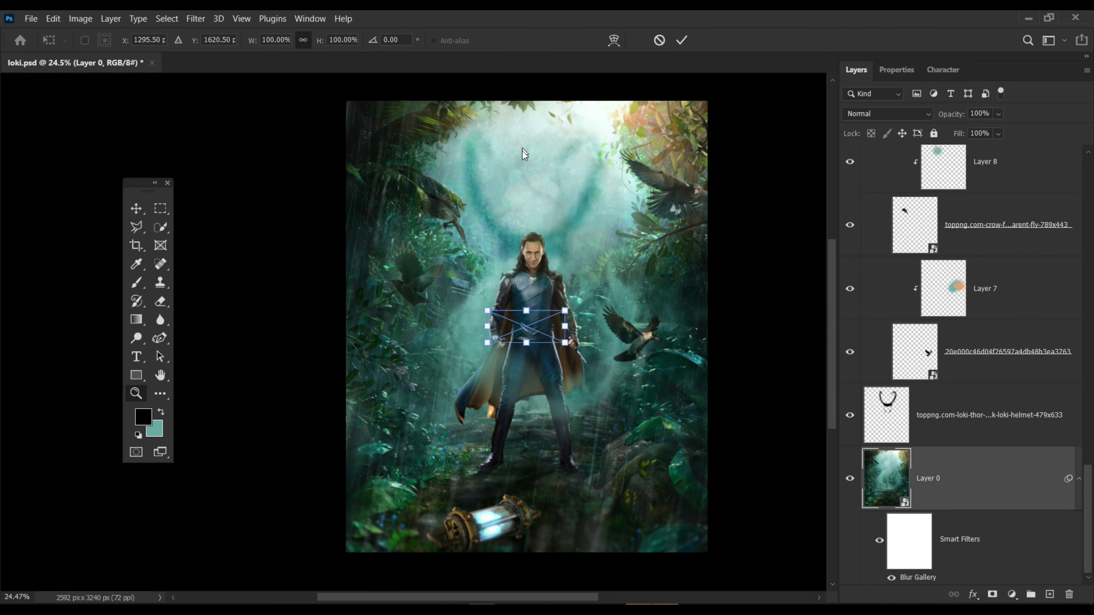
- Place the LOKI title image in the sky above Loki, resized to fit
{"action": "mouse_move", "coordinate": [631, 521]}
{"action": "left_mouse_down"}
{"action": "mouse_move", "coordinate": [526, 177]}
{"action": "mouse_move", "coordinate": [595, 206]}
{"action": "mouse_move", "coordinate": [562, 190]}
{"action": "left_mouse_up"}
{"action": "key", "text": "Return"}
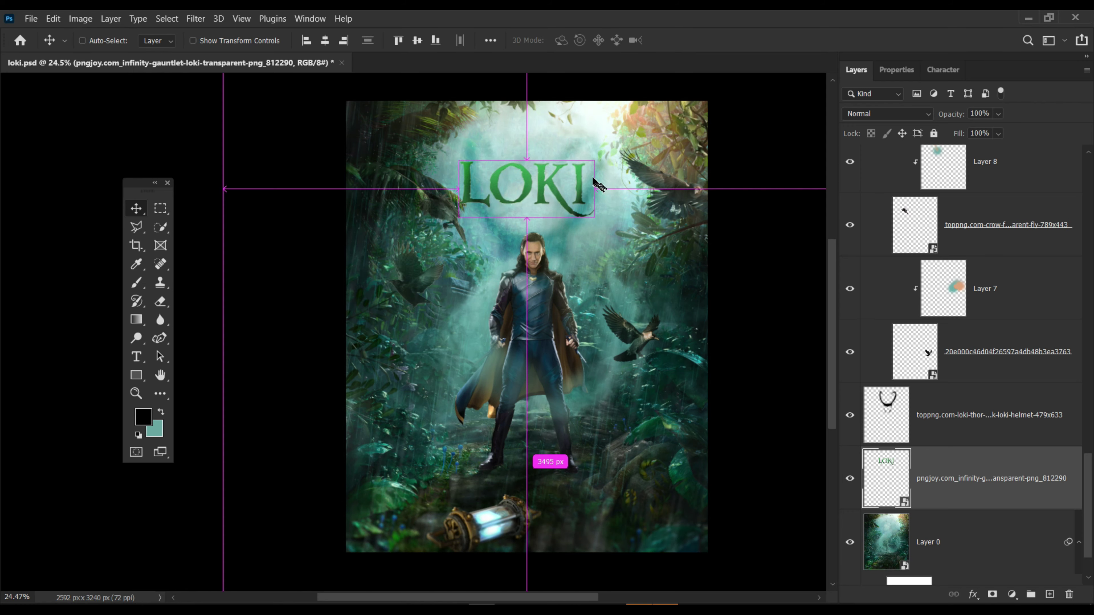
{"action": "key", "text": "ctrl+t"}
{"action": "left_click_drag", "start_coordinate": [452, 143], "coordinate": [467, 160]}
{"action": "key", "text": "Return"}
- Set the LOKI title layer's blend mode to Luminosity
{"action": "left_click", "coordinate": [887, 114]}
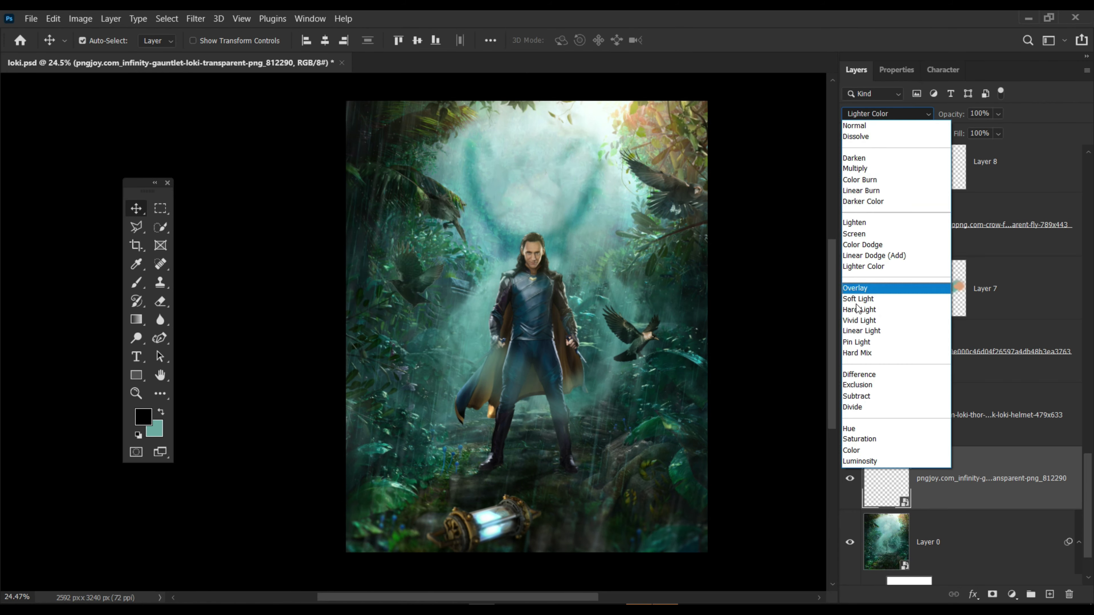
{"action": "left_click", "coordinate": [853, 473]}
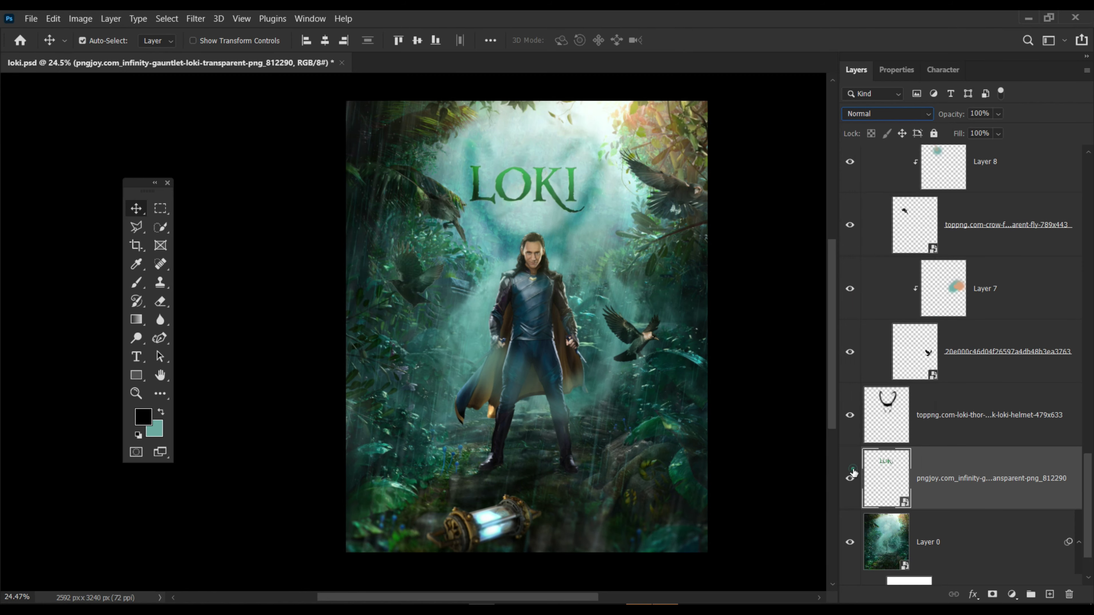
{"action": "left_click", "coordinate": [866, 115]}
{"action": "left_click", "coordinate": [855, 466]}
{"action": "key", "text": "z"}
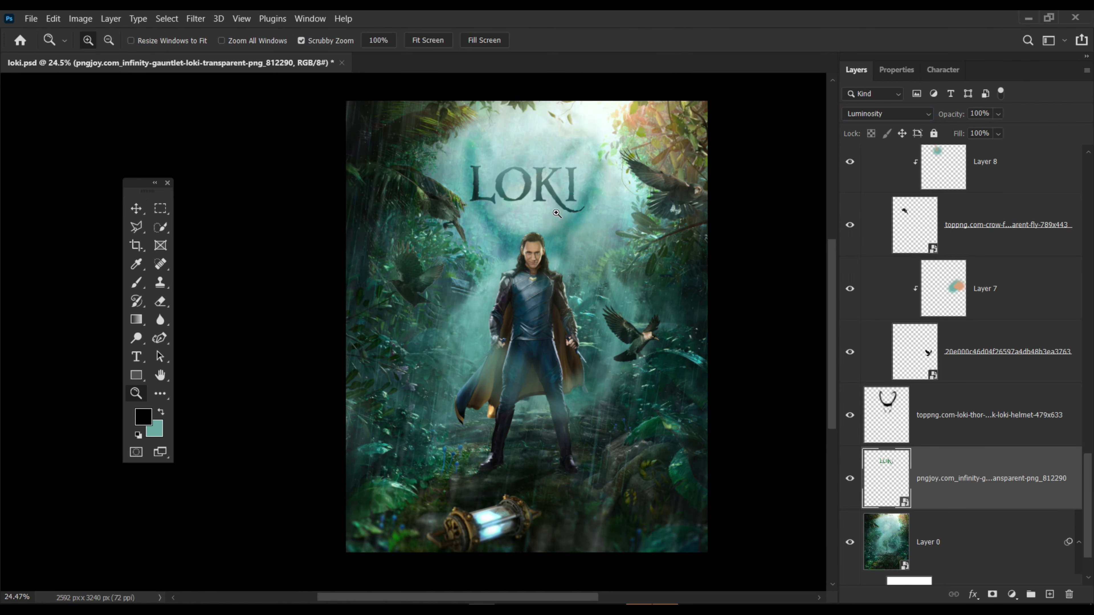
{"action": "left_click_drag", "start_coordinate": [555, 272], "coordinate": [558, 272]}
{"action": "key", "text": "v"}
{"action": "scroll", "coordinate": [947, 388], "scroll_direction": "down", "scroll_amount": 5}
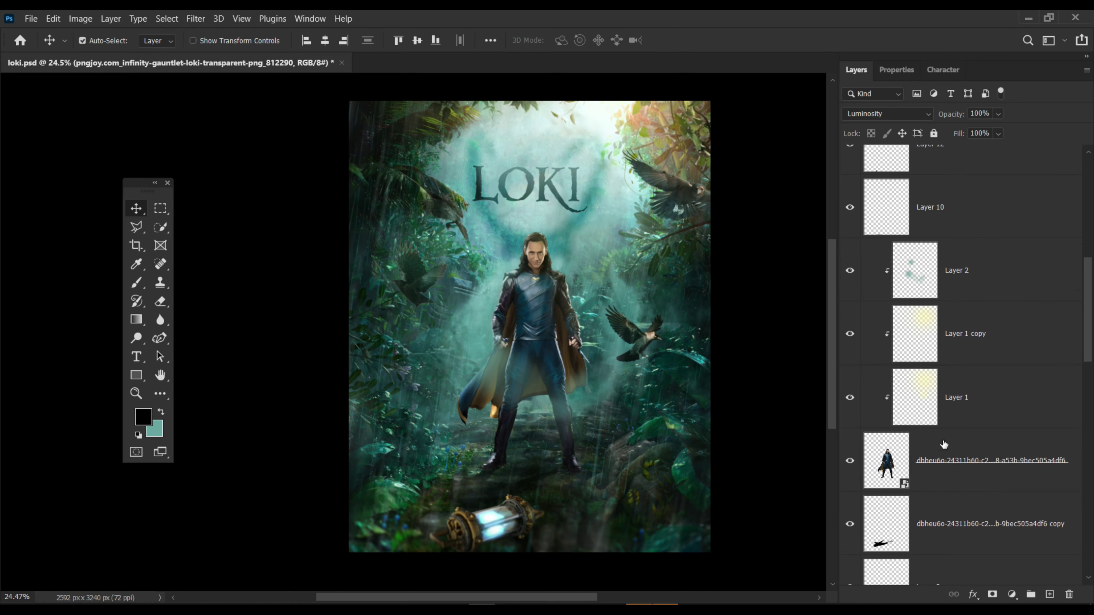
- Nudge the Loki figure layers (Layer 2, Layer 1 copy, Layer 1) up slightly
{"action": "left_click", "coordinate": [940, 450]}
{"action": "left_click", "coordinate": [960, 276], "text": "shift"}
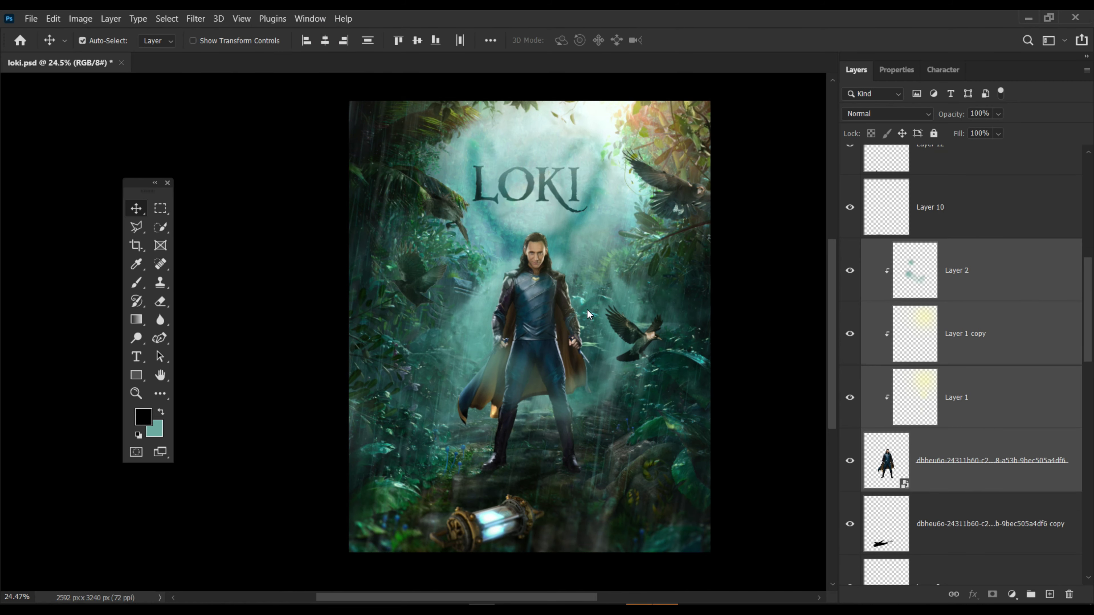
{"action": "scroll", "coordinate": [540, 300], "scroll_direction": "down", "scroll_amount": 3}
{"action": "scroll", "coordinate": [538, 293], "scroll_direction": "up", "scroll_amount": 4}
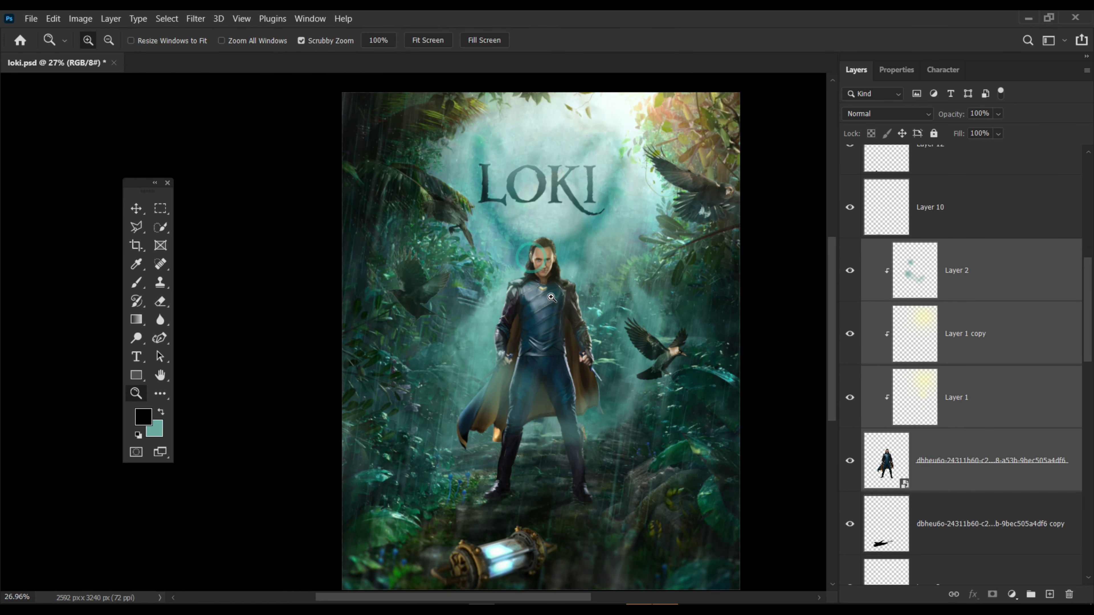
{"action": "key", "text": "shift+Up"}
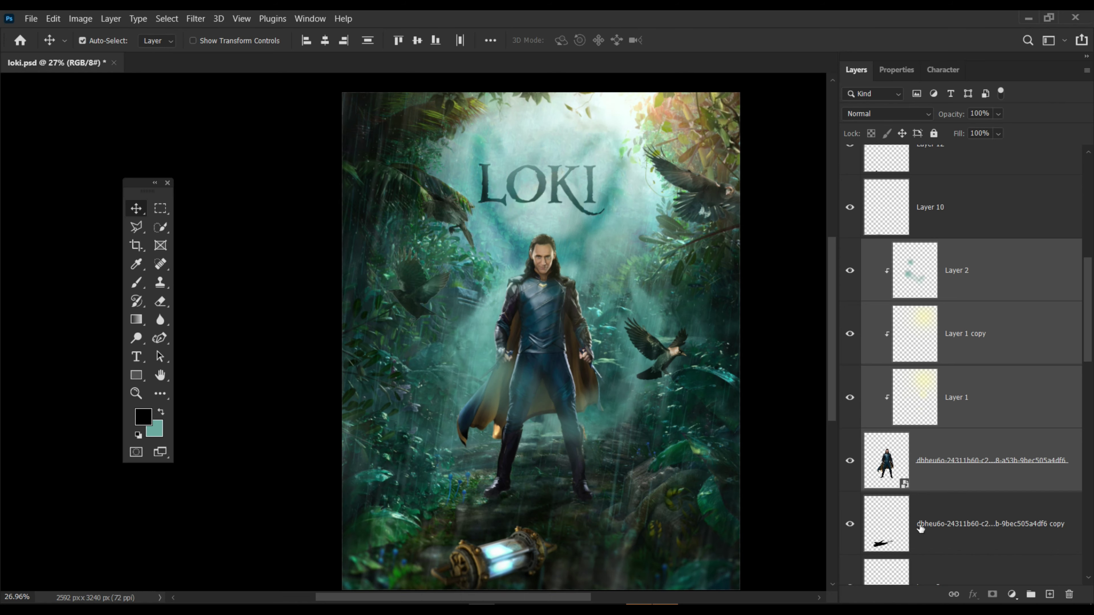
{"action": "left_click", "coordinate": [940, 517]}
{"action": "scroll", "coordinate": [543, 523], "scroll_direction": "up", "scroll_amount": 3}
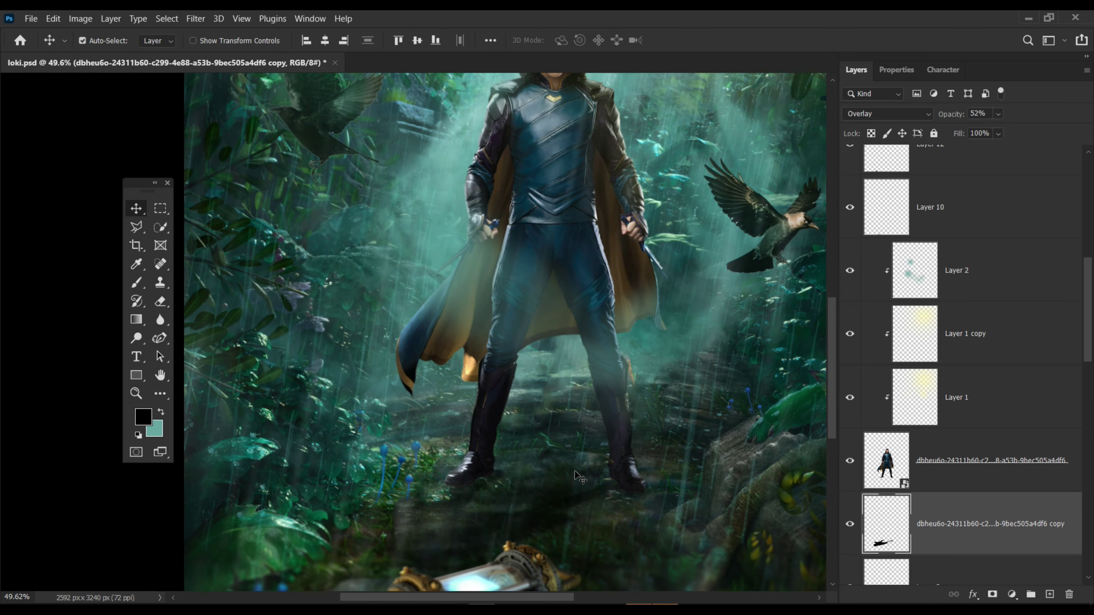
{"action": "key", "text": "z"}
{"action": "scroll", "coordinate": [539, 418], "scroll_direction": "down", "scroll_amount": 3}
{"action": "key", "text": "v"}
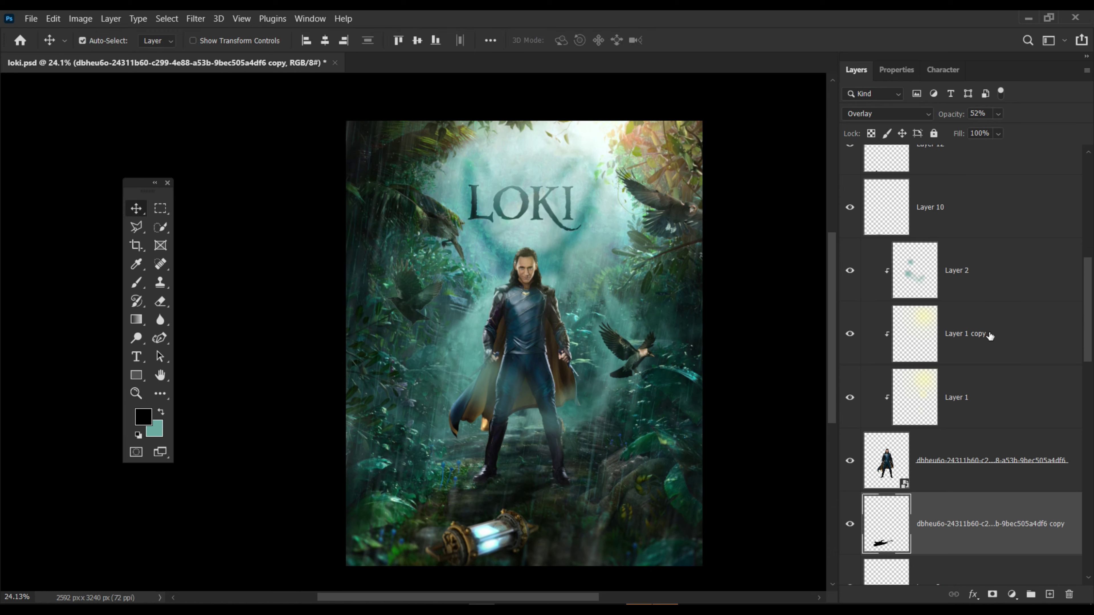
{"action": "scroll", "coordinate": [990, 378], "scroll_direction": "up", "scroll_amount": 5}
- Inspect the heavy snow copy 2, Layer 0 and heavy snow layers up close
{"action": "left_click", "coordinate": [1013, 196]}
{"action": "scroll", "coordinate": [969, 345], "scroll_direction": "down", "scroll_amount": 10}
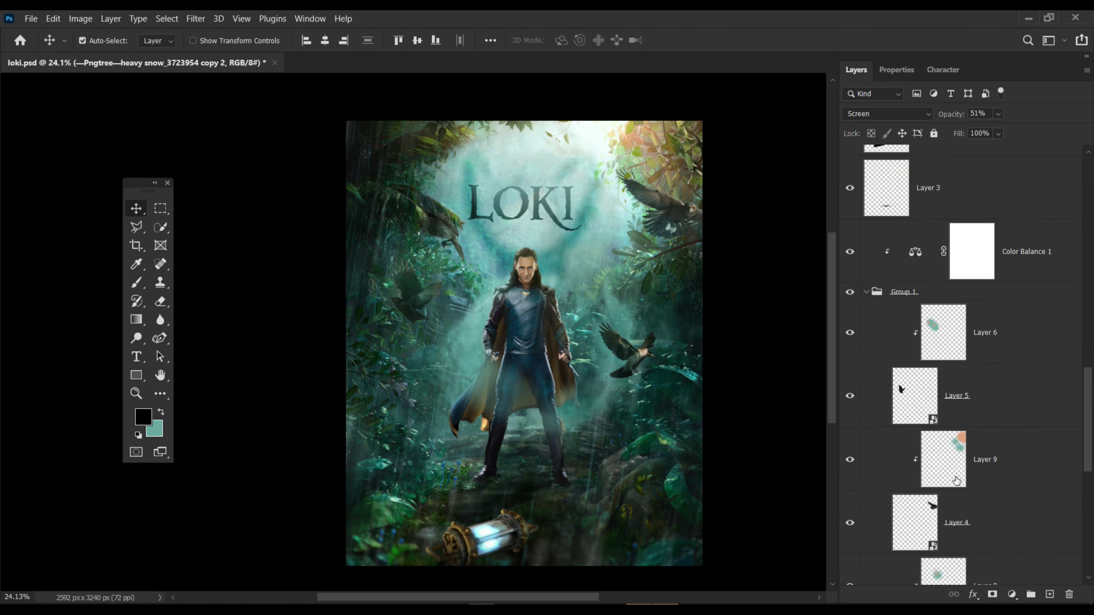
{"action": "left_click", "coordinate": [951, 491]}
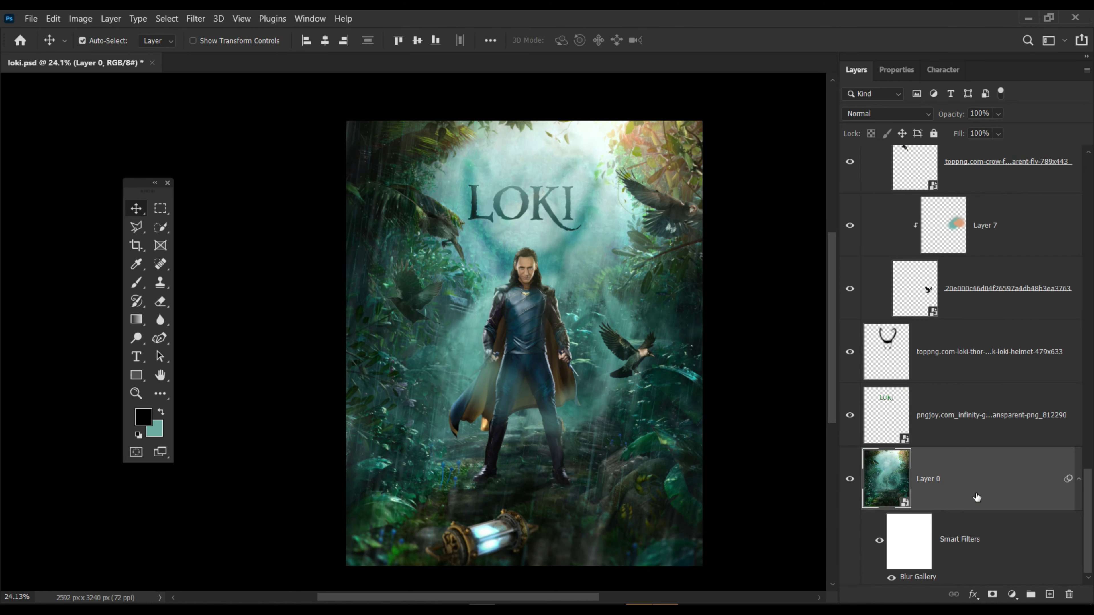
{"action": "scroll", "coordinate": [497, 312], "scroll_direction": "down", "scroll_amount": 1}
{"action": "left_click", "coordinate": [544, 213]}
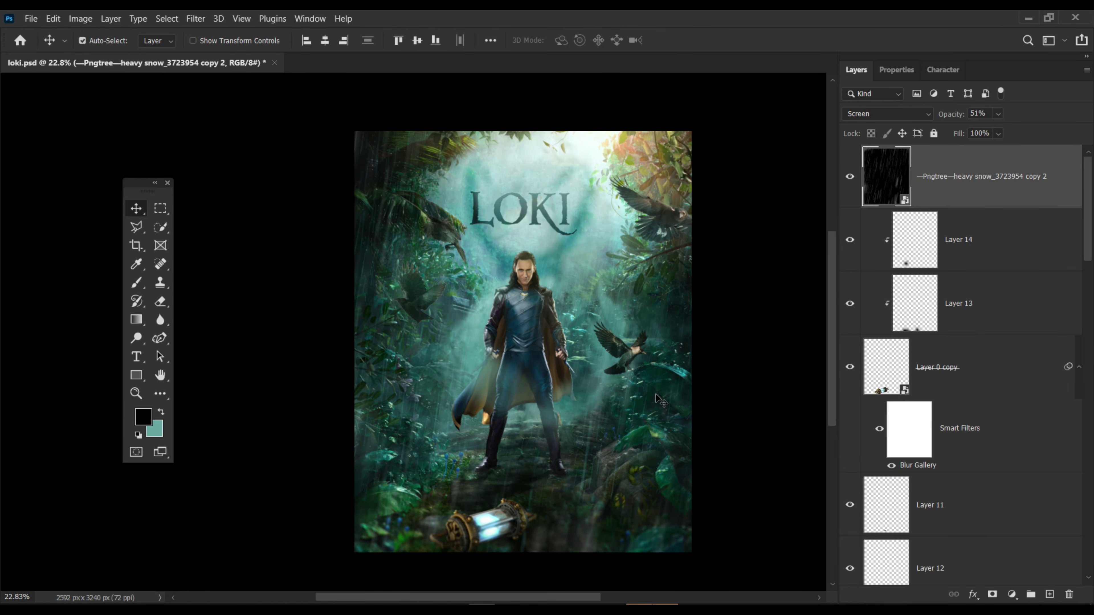
{"action": "key", "text": "z"}
{"action": "mouse_move", "coordinate": [666, 366]}
{"action": "left_mouse_down"}
{"action": "mouse_move", "coordinate": [691, 374]}
{"action": "mouse_move", "coordinate": [625, 375]}
{"action": "left_mouse_up"}
{"action": "key", "text": "v"}
{"action": "scroll", "coordinate": [980, 399], "scroll_direction": "down", "scroll_amount": 5}
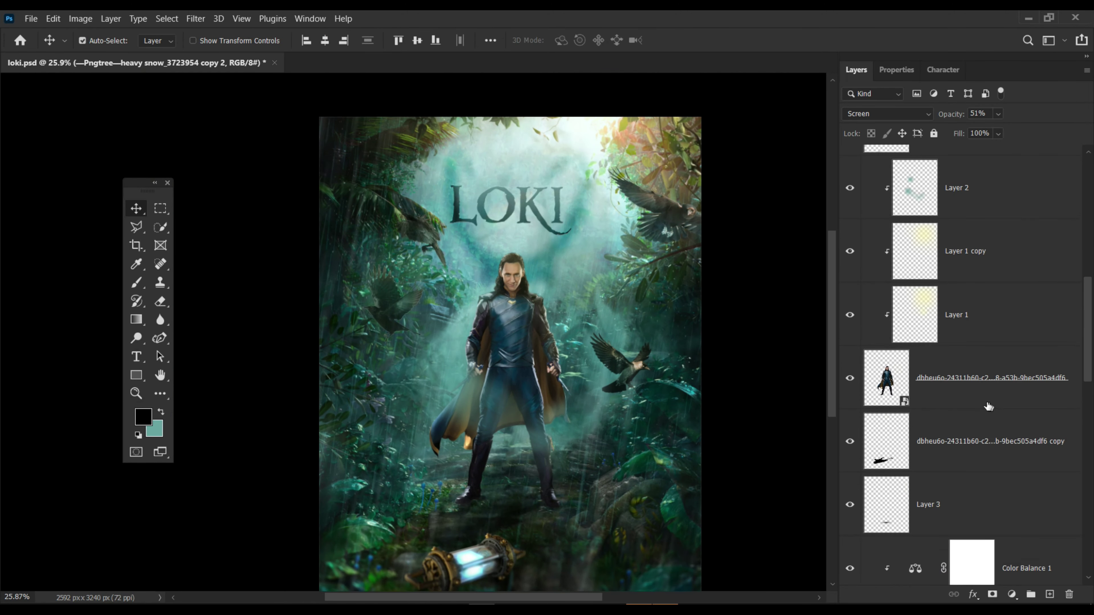
- Convert the layers from heavy snow down to Layer 12 into one smart object
{"action": "left_click", "coordinate": [978, 436]}
{"action": "scroll", "coordinate": [978, 435], "scroll_direction": "up", "scroll_amount": 5}
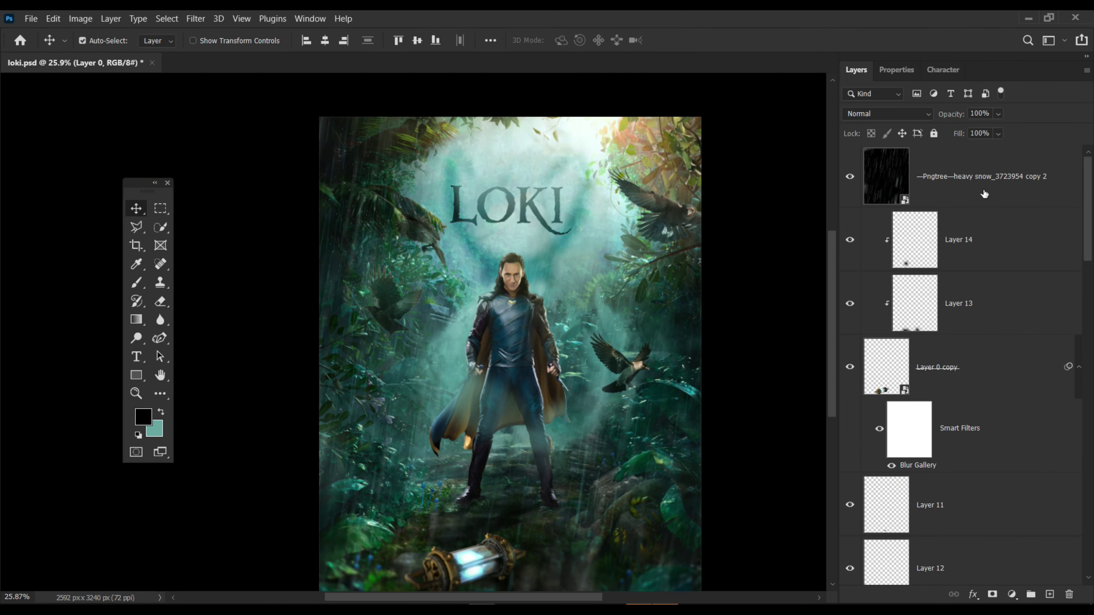
{"action": "left_click", "coordinate": [1034, 177], "text": "shift"}
{"action": "right_click", "coordinate": [984, 185]}
{"action": "left_click", "coordinate": [858, 146]}
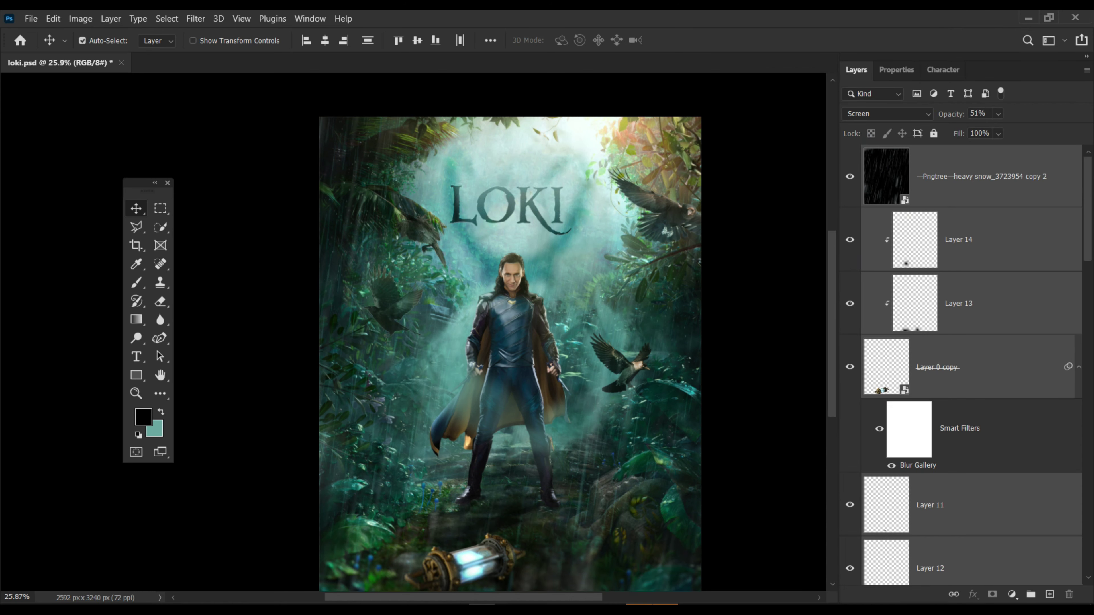
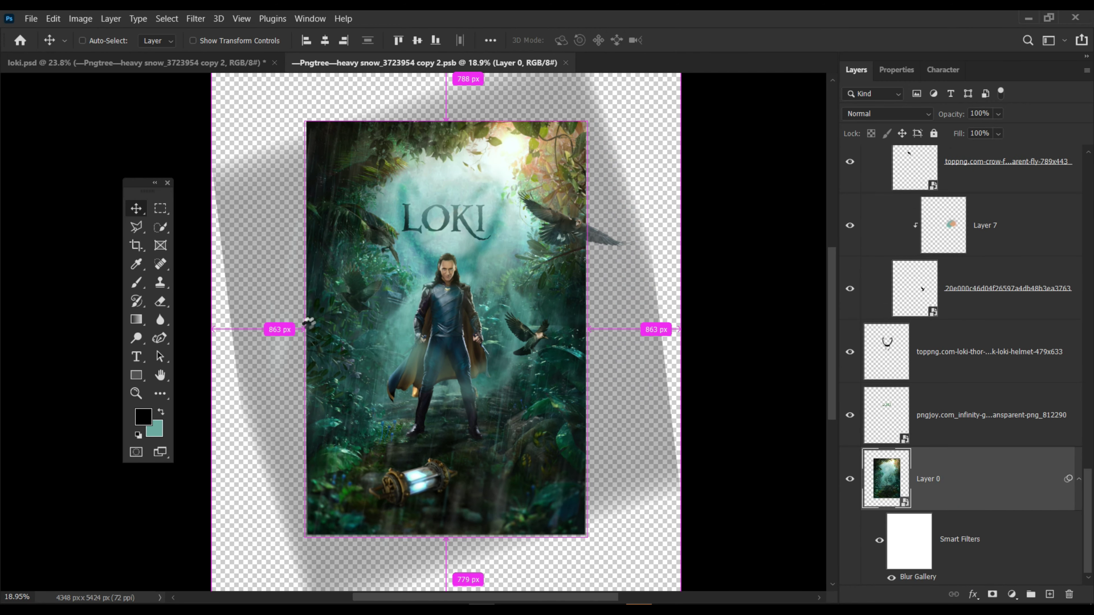
- Scale the Layer 0 jungle background to 103.66% and save the embedded poster file
{"action": "key", "text": "ctrl+t"}
{"action": "left_click_drag", "start_coordinate": [305, 329], "coordinate": [297, 335]}
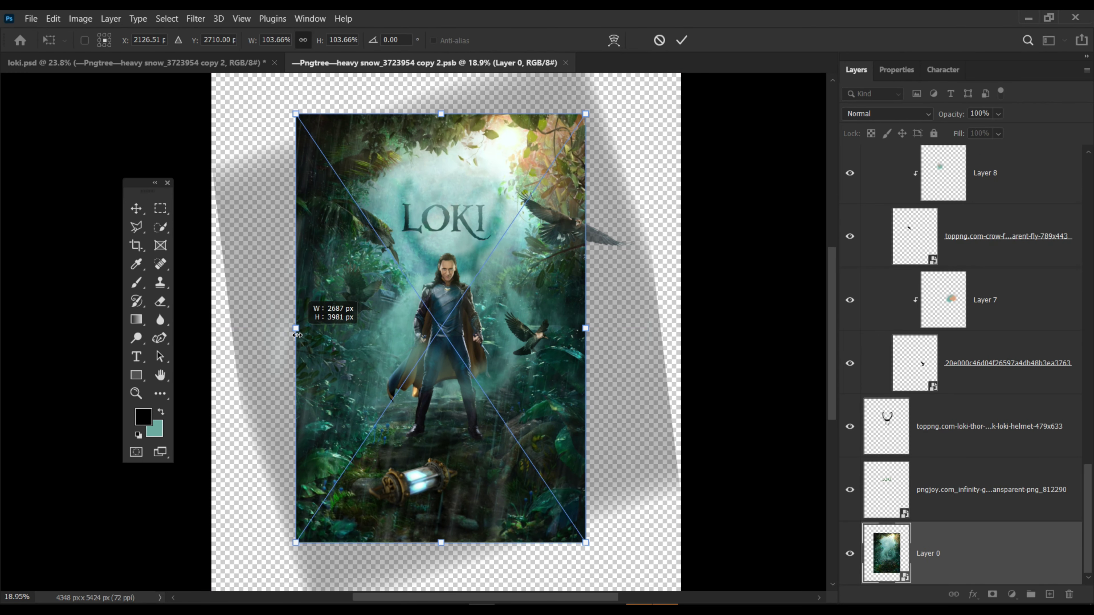
{"action": "left_click", "coordinate": [140, 213]}
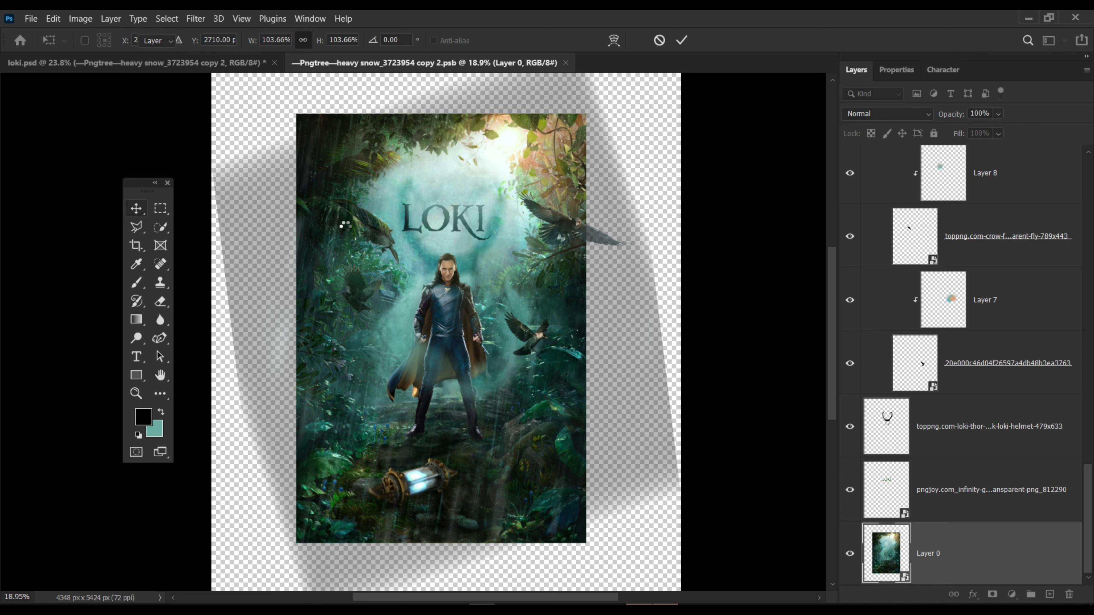
{"action": "key", "text": "ctrl+s"}
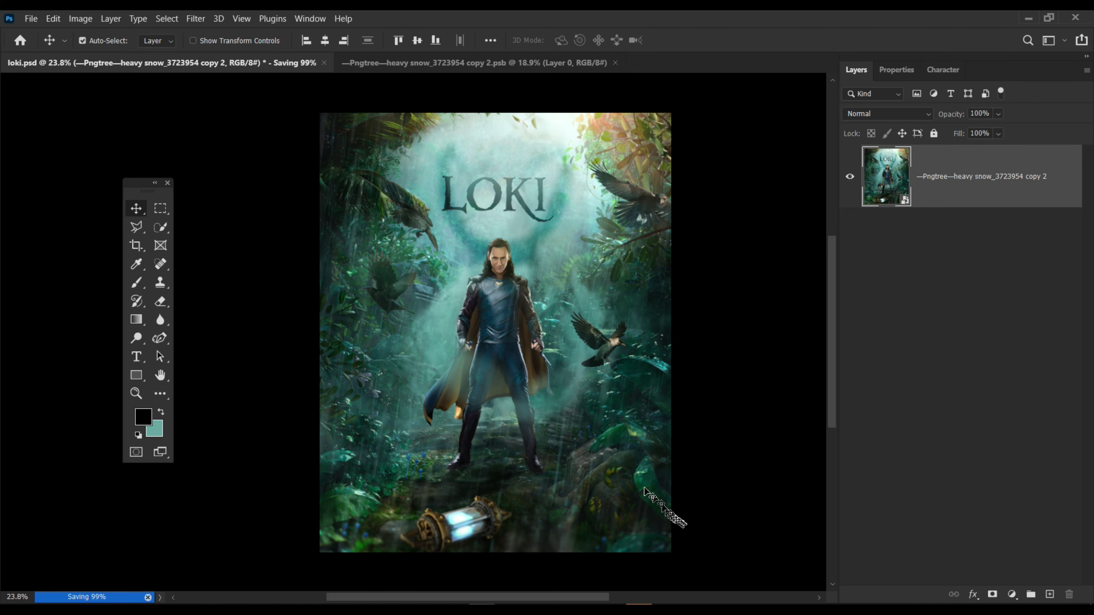
- Apply a Camera Raw vignette to the poster with amount near -100 and midpoint 22
{"action": "key", "text": "z"}
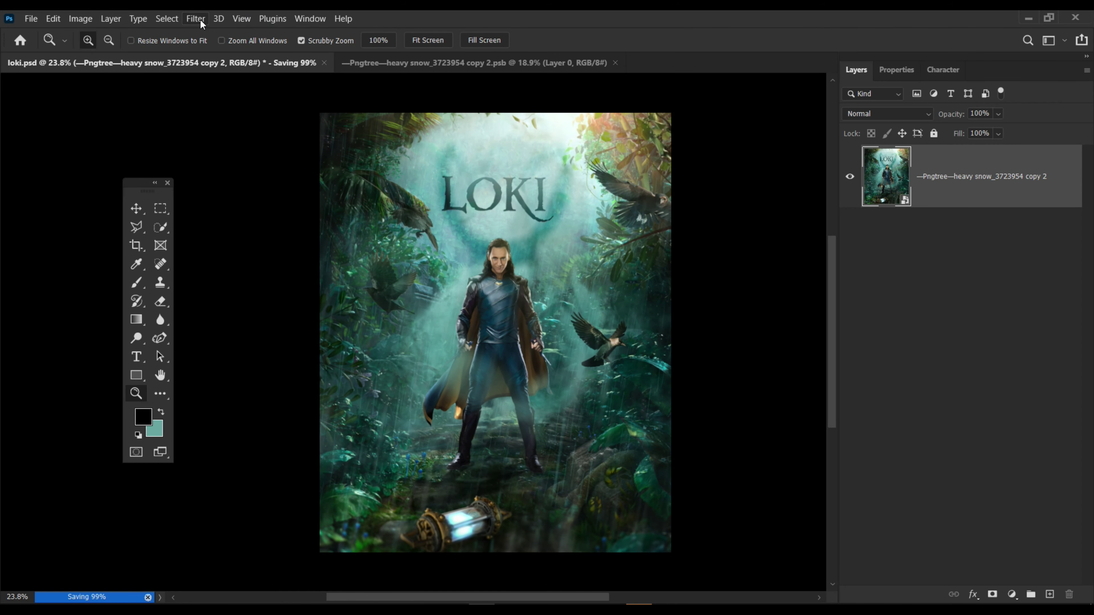
{"action": "key", "text": "v"}
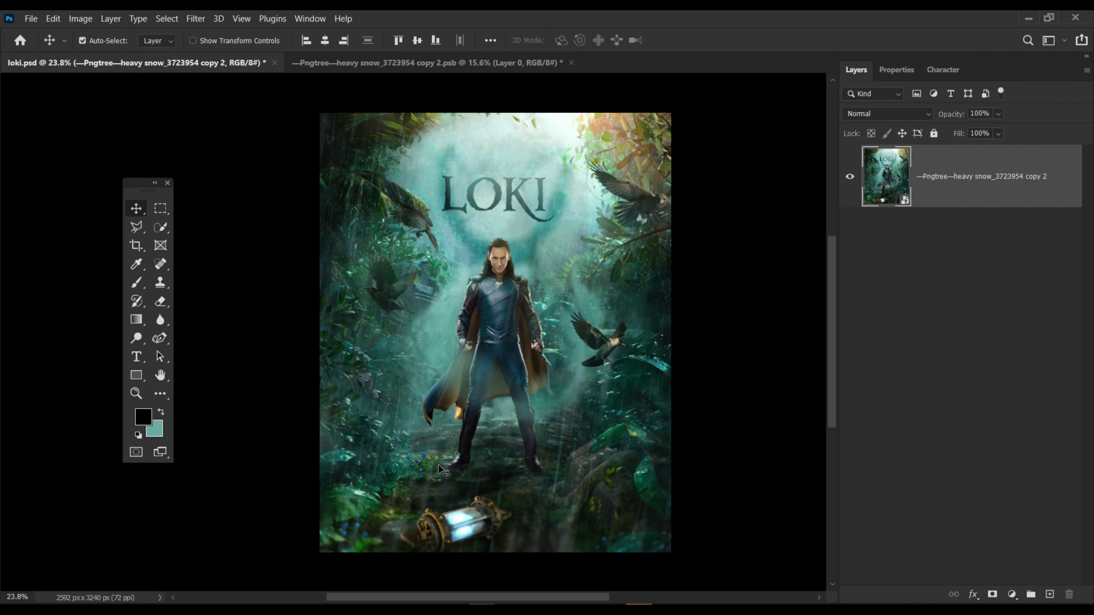
{"action": "left_click", "coordinate": [195, 18]}
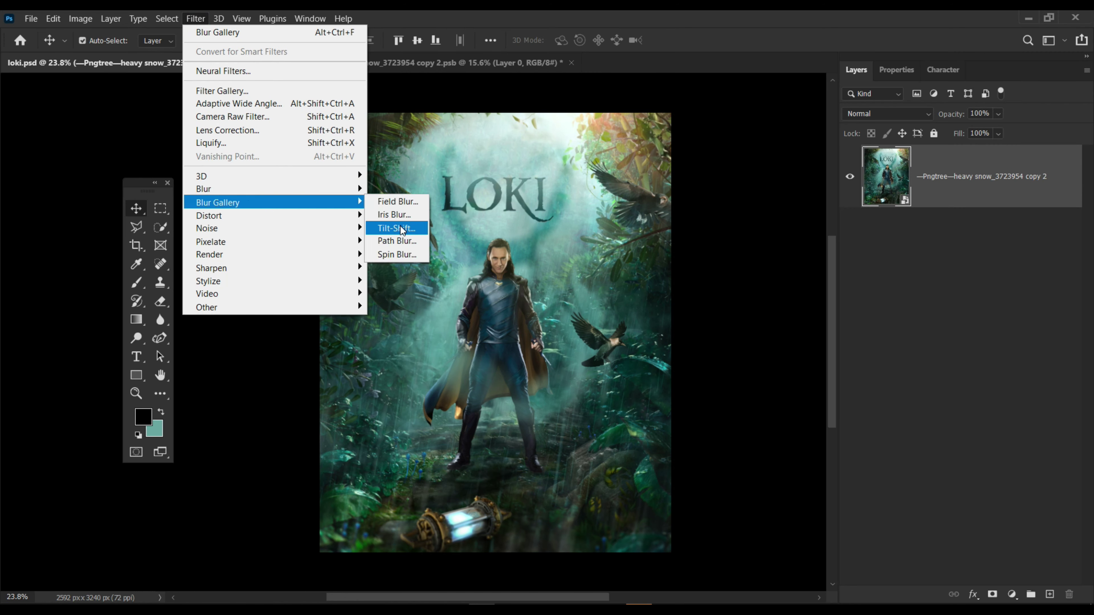
{"action": "left_click", "coordinate": [302, 117]}
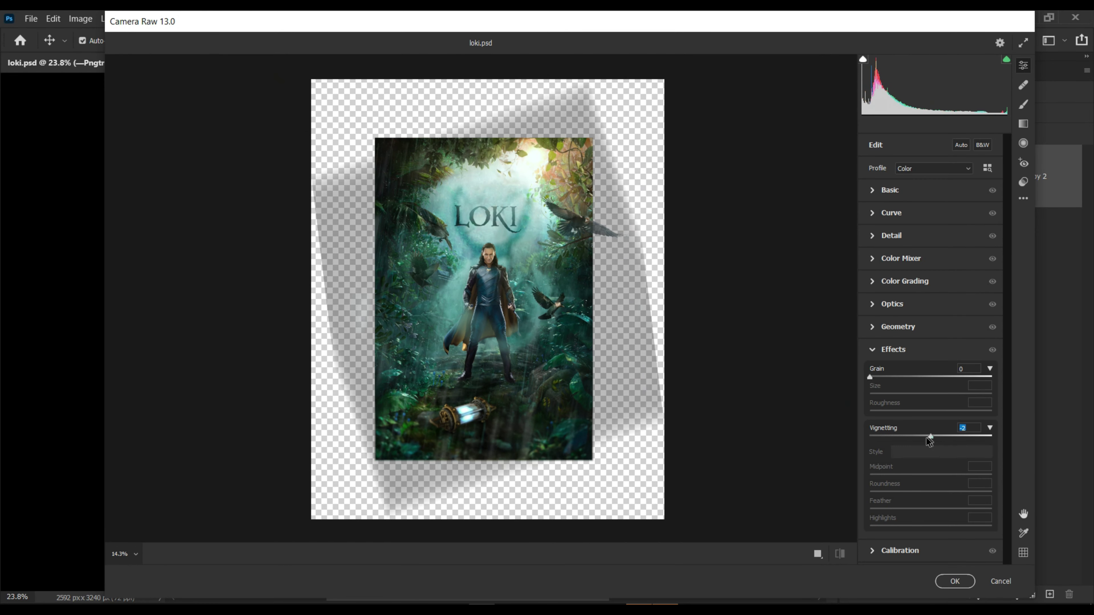
{"action": "left_click_drag", "start_coordinate": [930, 478], "coordinate": [896, 486]}
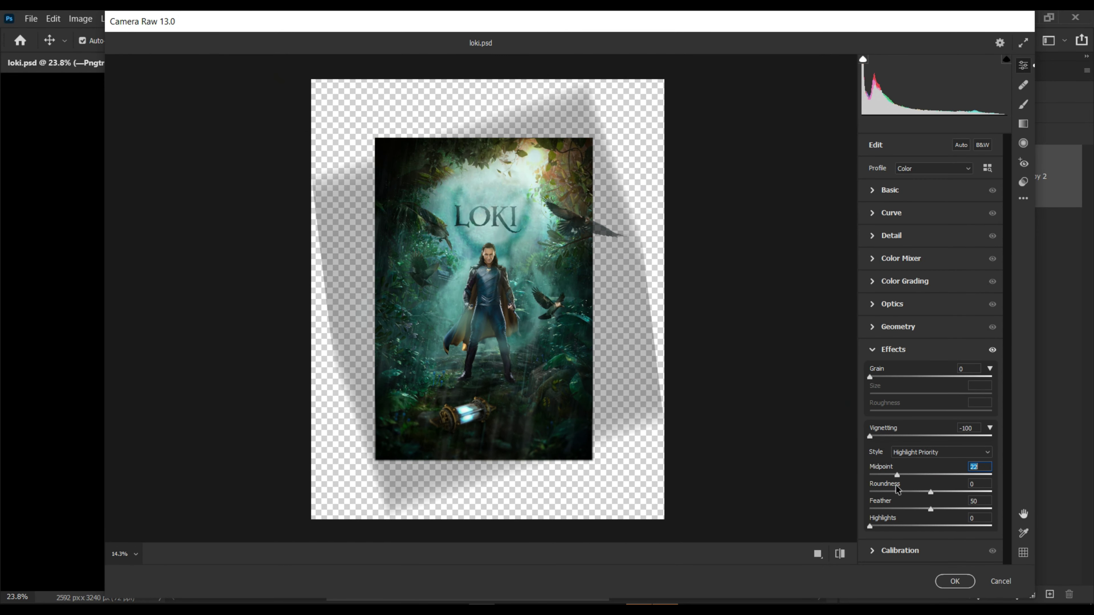
{"action": "left_click_drag", "start_coordinate": [881, 441], "coordinate": [870, 448]}
{"action": "left_click", "coordinate": [950, 581]}
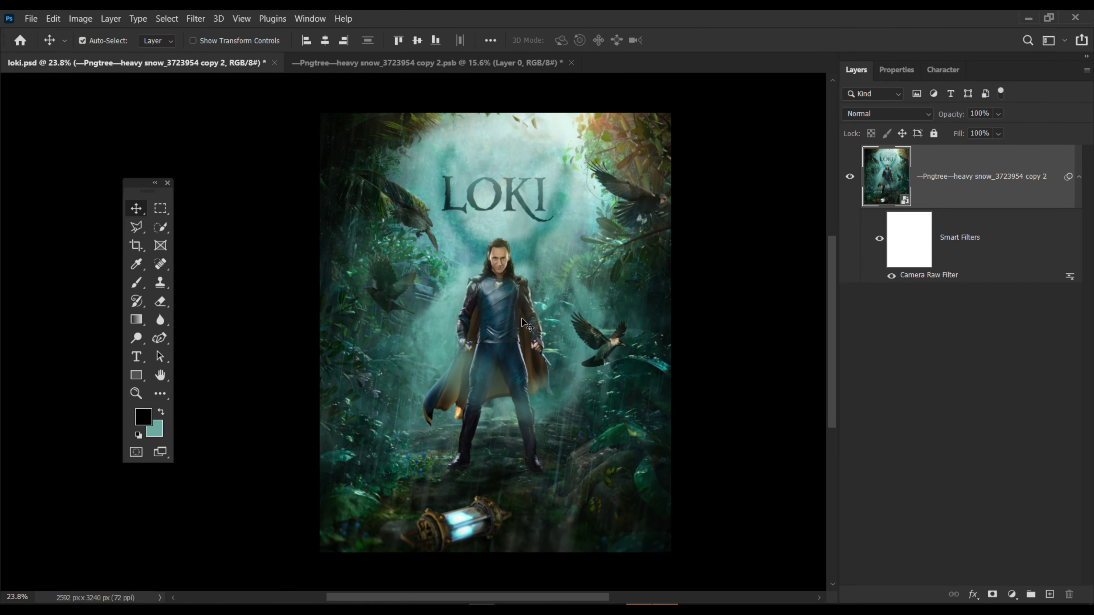
- Add a 7 px Iris Blur with an enlarged, wider-feathered ellipse around Loki, then reopen the .psb
{"action": "key", "text": "z"}
{"action": "left_click", "coordinate": [194, 19]}
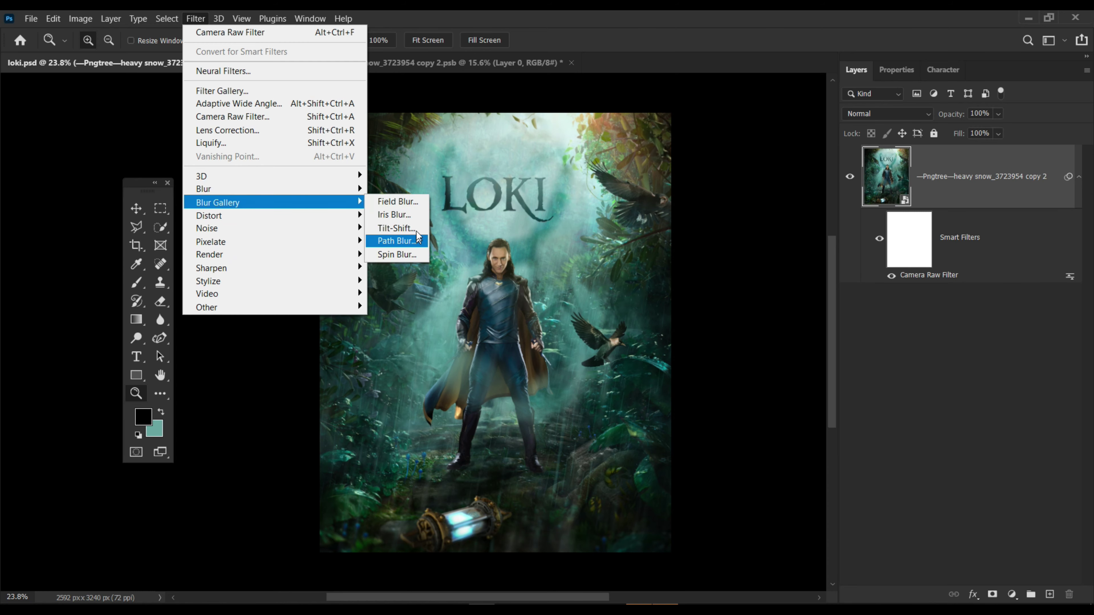
{"action": "left_click", "coordinate": [390, 241]}
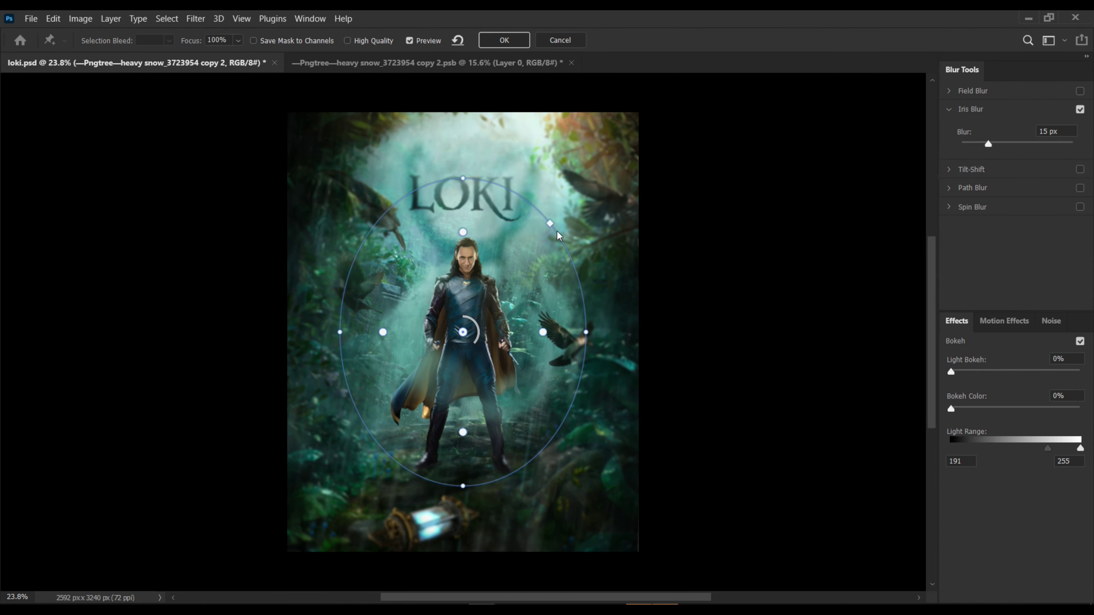
{"action": "left_click_drag", "start_coordinate": [550, 224], "coordinate": [595, 166]}
{"action": "left_click_drag", "start_coordinate": [463, 179], "coordinate": [463, 165]}
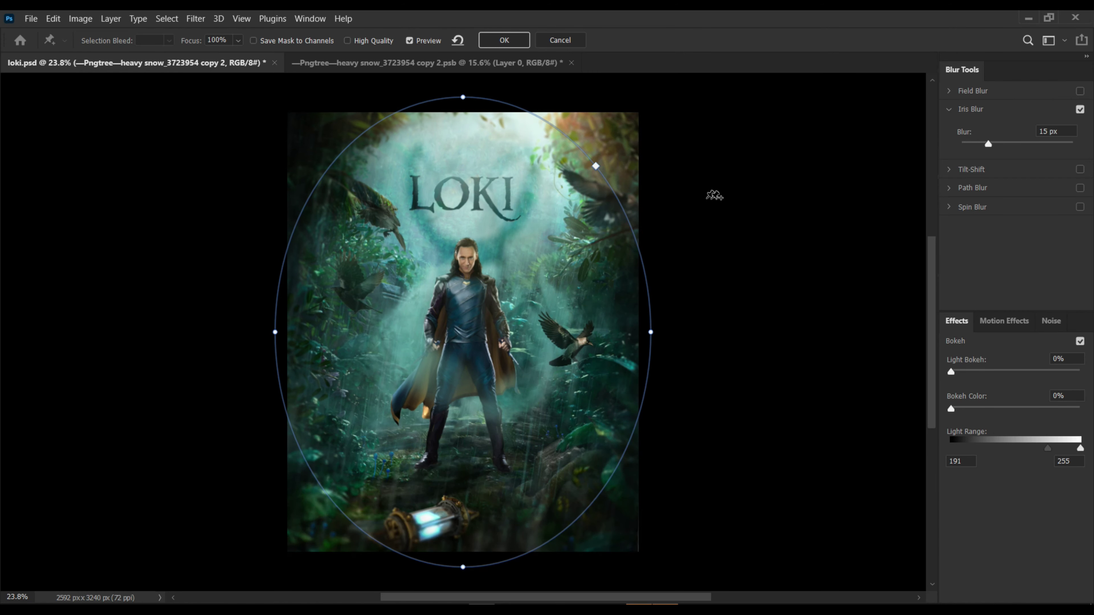
{"action": "left_click_drag", "start_coordinate": [989, 143], "coordinate": [976, 143]}
{"action": "left_click", "coordinate": [505, 40]}
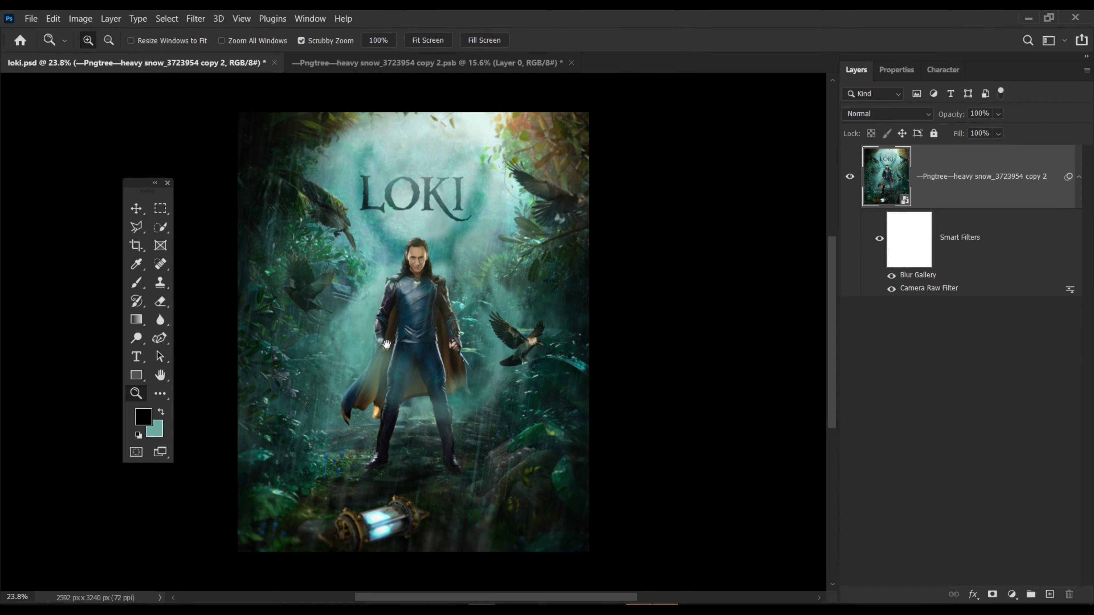
{"action": "left_click", "coordinate": [474, 64]}
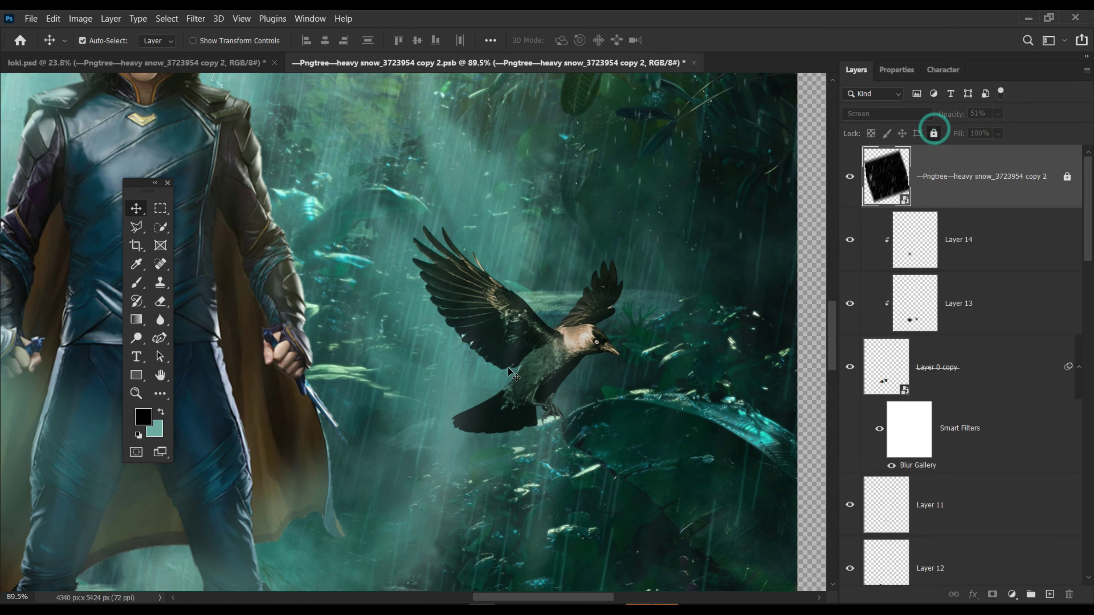
- Sample a teal colour and add a new layer clipped above Layer 7 over the crow
{"action": "left_click", "coordinate": [252, 305]}
{"action": "left_click", "coordinate": [326, 306]}
{"action": "key", "text": "b"}
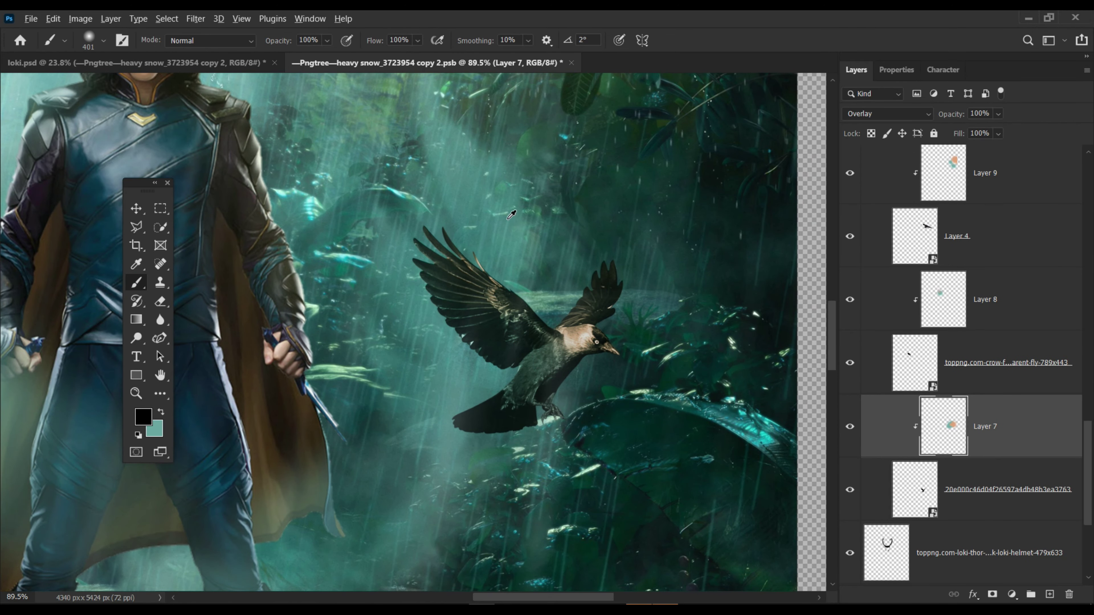
{"action": "left_click", "coordinate": [534, 202], "text": "alt"}
{"action": "left_click_drag", "start_coordinate": [526, 249], "coordinate": [557, 225]}
{"action": "left_click", "coordinate": [1049, 594]}
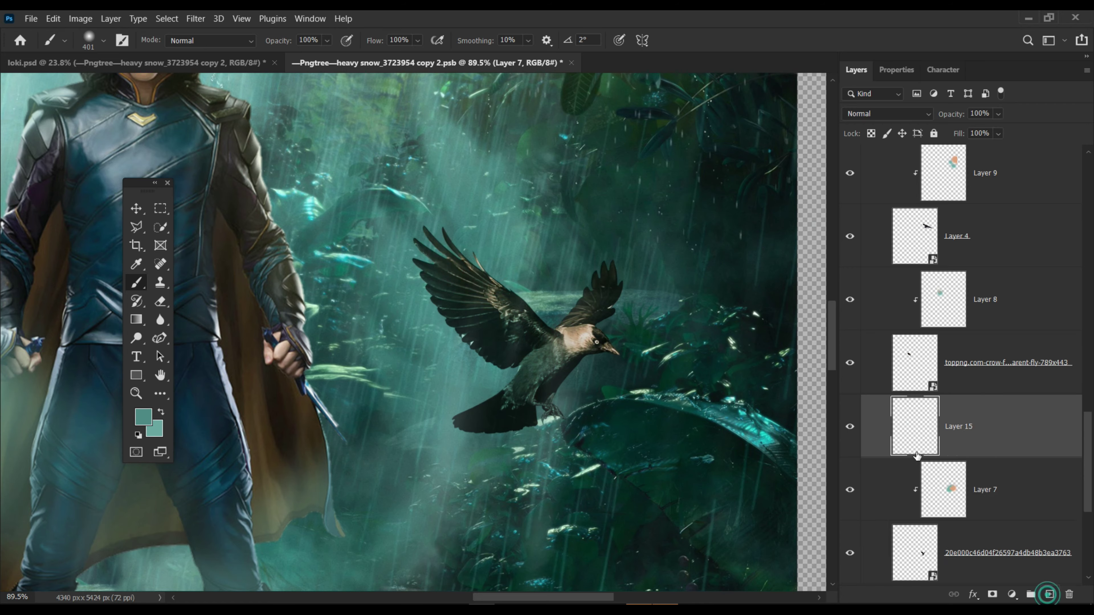
{"action": "left_click_drag", "start_coordinate": [560, 302], "coordinate": [381, 276]}
{"action": "key", "text": "ctrl+z"}
- Paint a faint teal glow over the crow's wing with a soft 143 px brush at 55% opacity
{"action": "left_click", "coordinate": [103, 41]}
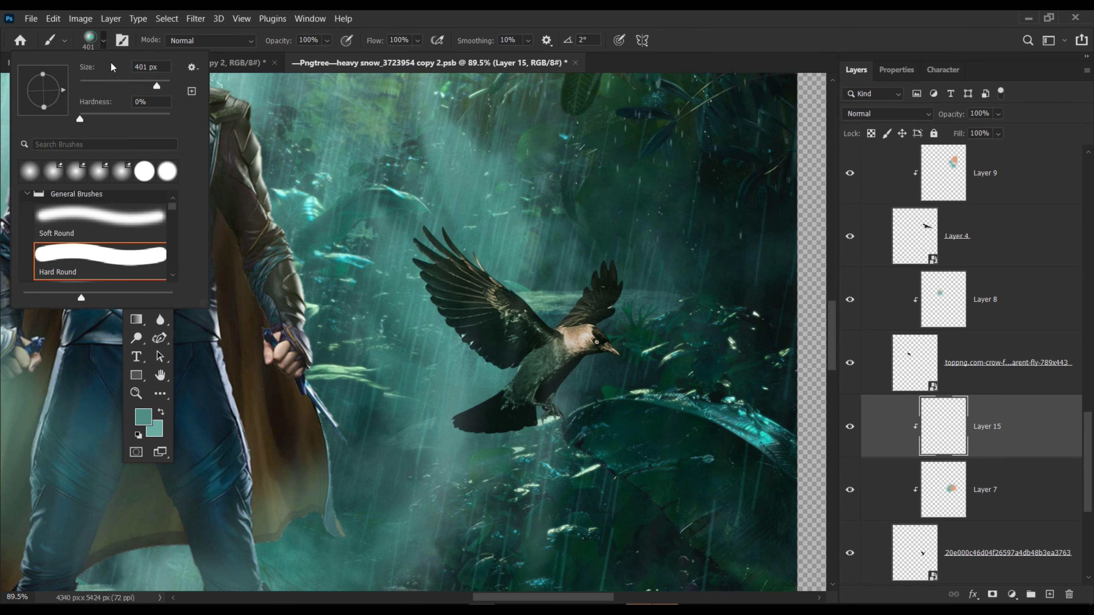
{"action": "left_click", "coordinate": [135, 85]}
{"action": "key", "text": "Return"}
{"action": "left_click_drag", "start_coordinate": [278, 40], "coordinate": [260, 43]}
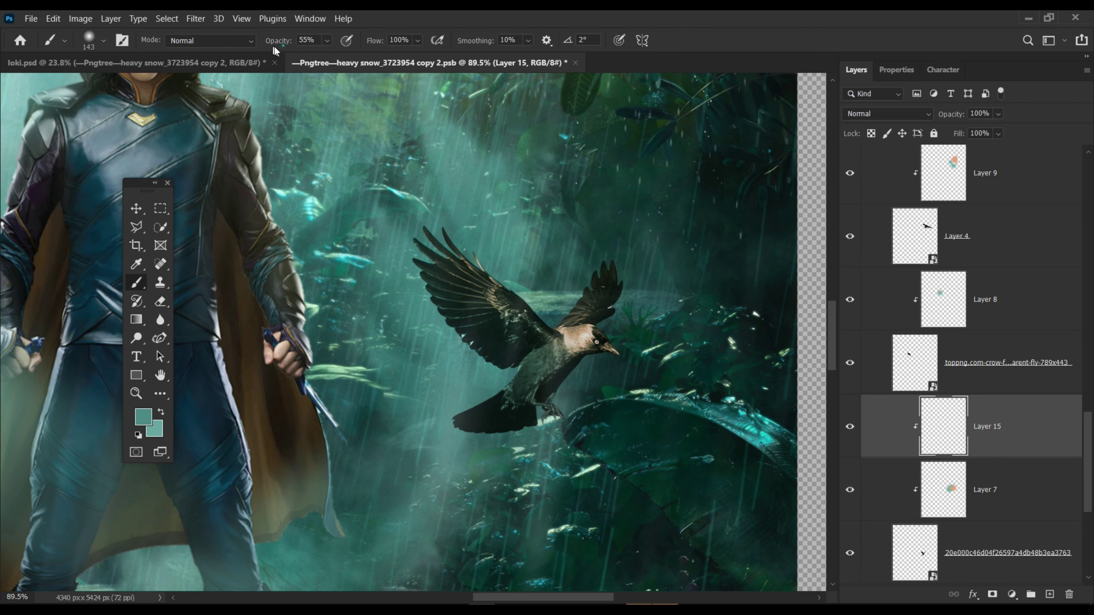
{"action": "mouse_move", "coordinate": [508, 379]}
{"action": "left_mouse_down"}
{"action": "mouse_move", "coordinate": [488, 233]}
{"action": "mouse_move", "coordinate": [398, 447]}
{"action": "left_mouse_up"}
{"action": "key", "text": "z"}
{"action": "mouse_move", "coordinate": [461, 414]}
{"action": "left_mouse_down"}
{"action": "mouse_move", "coordinate": [590, 340]}
{"action": "mouse_move", "coordinate": [552, 302]}
{"action": "left_mouse_up"}
{"action": "key", "text": "e"}
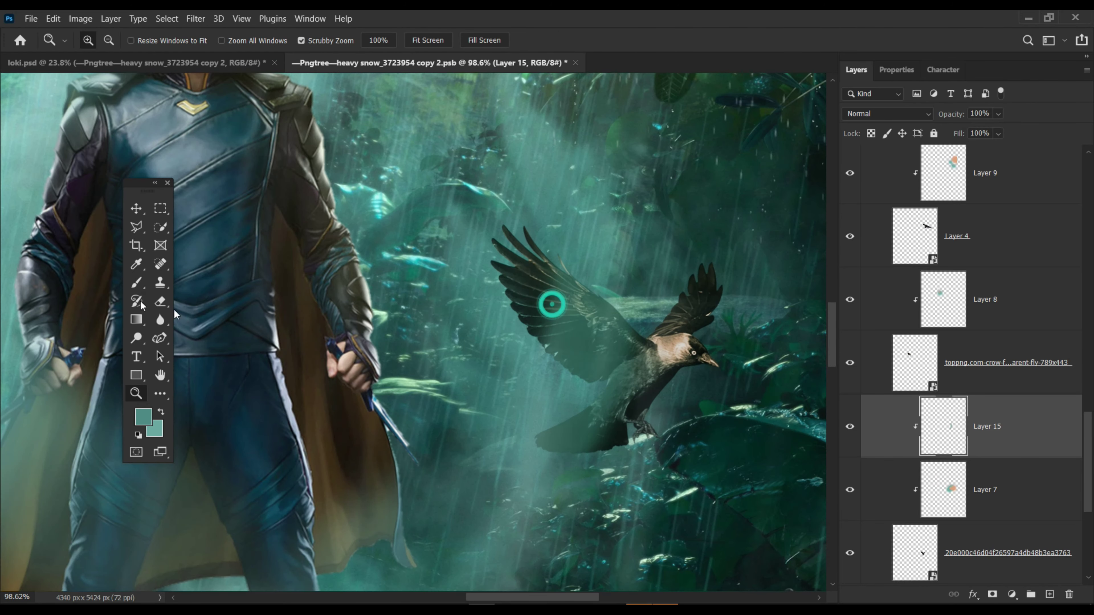
{"action": "left_click", "coordinate": [104, 40]}
{"action": "key", "text": "ctrl+minus"}
{"action": "key", "text": "ctrl+minus"}
{"action": "key", "text": "ctrl+minus"}
- Save the embedded poster with the crow glow, check it zoomed out, and return to loki.psd
{"action": "key", "text": "z"}
{"action": "left_click_drag", "start_coordinate": [327, 130], "coordinate": [318, 124]}
{"action": "key", "text": "ctrl+s"}
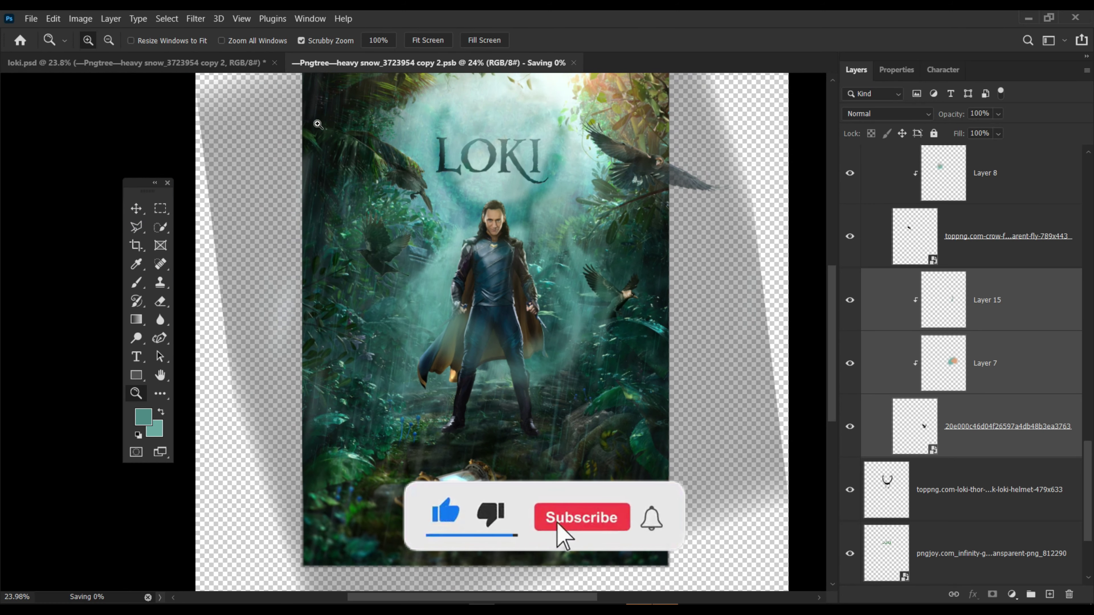
{"action": "left_click_drag", "start_coordinate": [604, 270], "coordinate": [647, 270]}
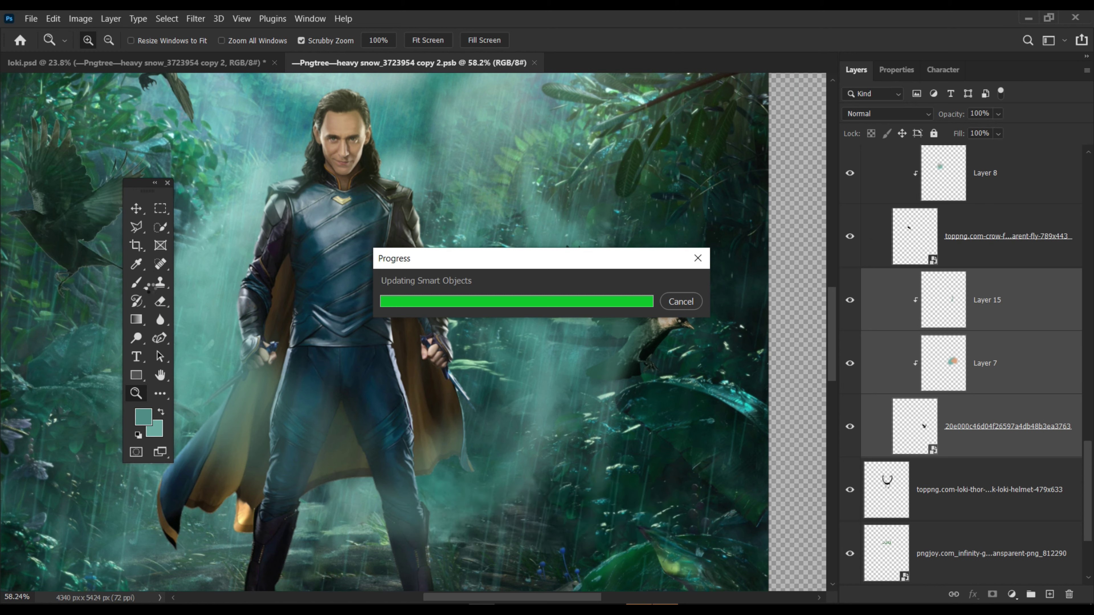
{"action": "left_click", "coordinate": [136, 282]}
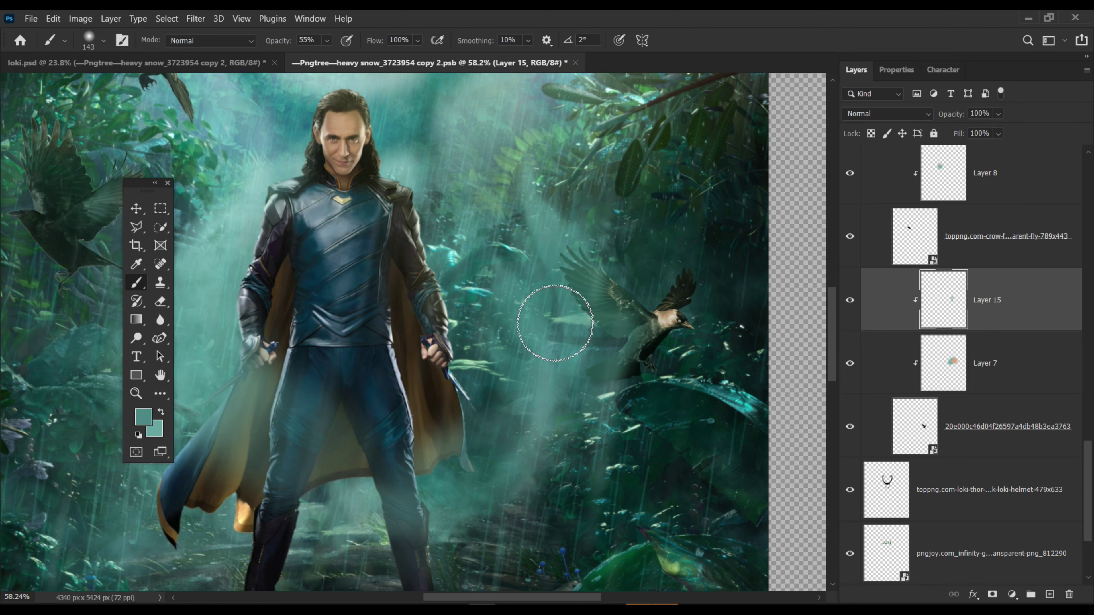
{"action": "key", "text": "z"}
{"action": "key", "text": "ctrl+minus"}
{"action": "key", "text": "ctrl+minus"}
{"action": "key", "text": "ctrl+minus"}
{"action": "key", "text": "ctrl+s"}
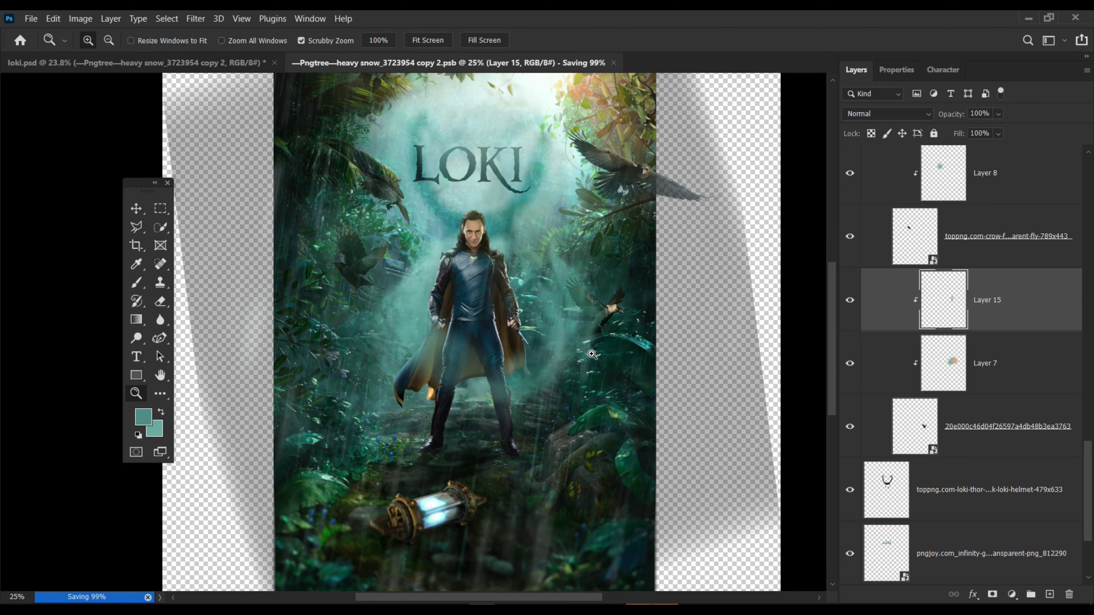
{"action": "key", "text": "v"}
{"action": "key", "text": "ctrl+Tab"}
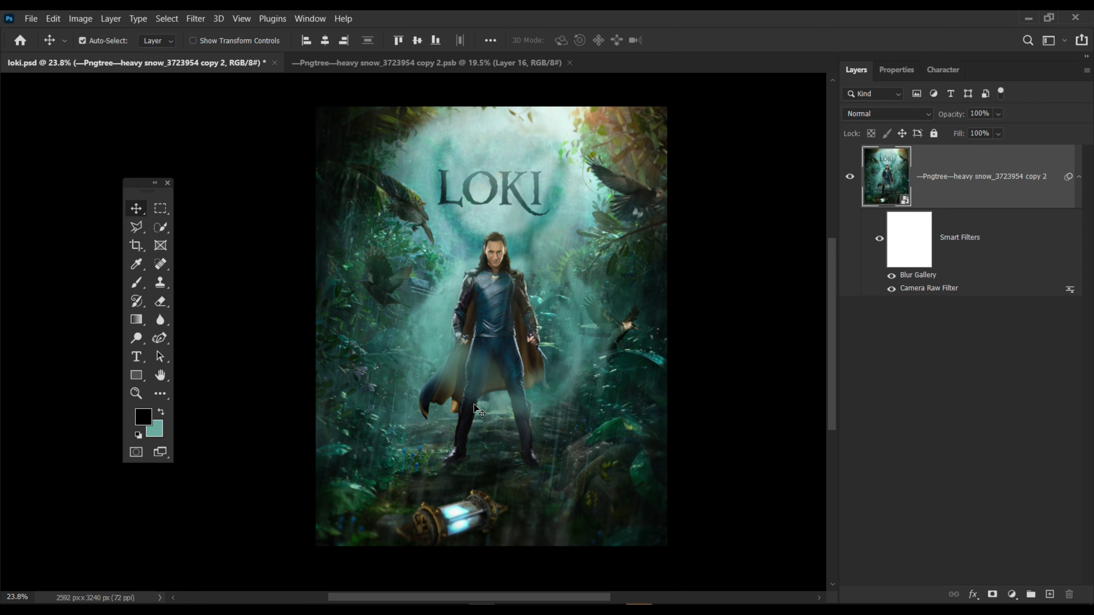